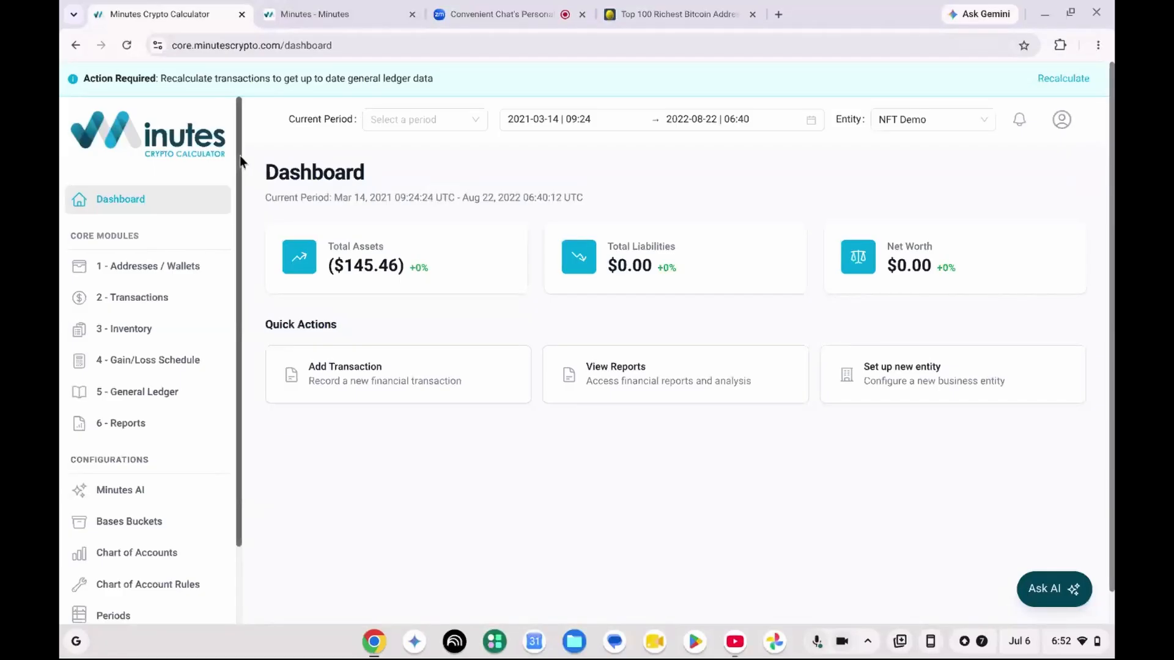
# Step: Start setting up a new entity and name it July62026Demo
pyautogui.moveTo(240, 167); pyautogui.dragTo(231, 236)
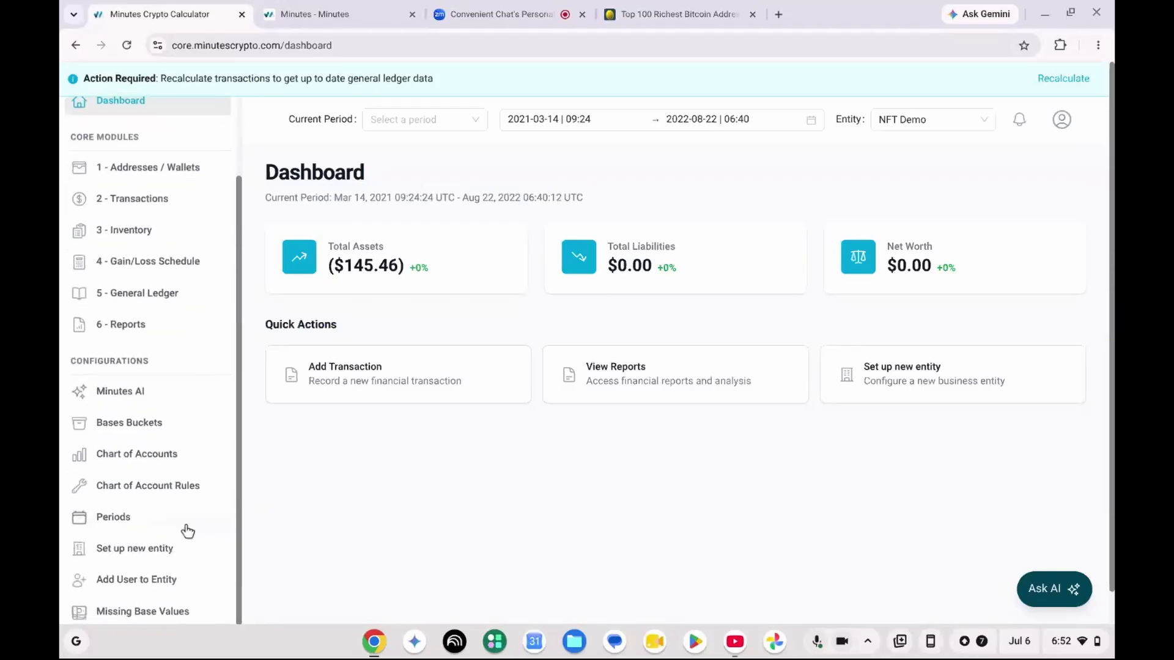
pyautogui.click(165, 562)
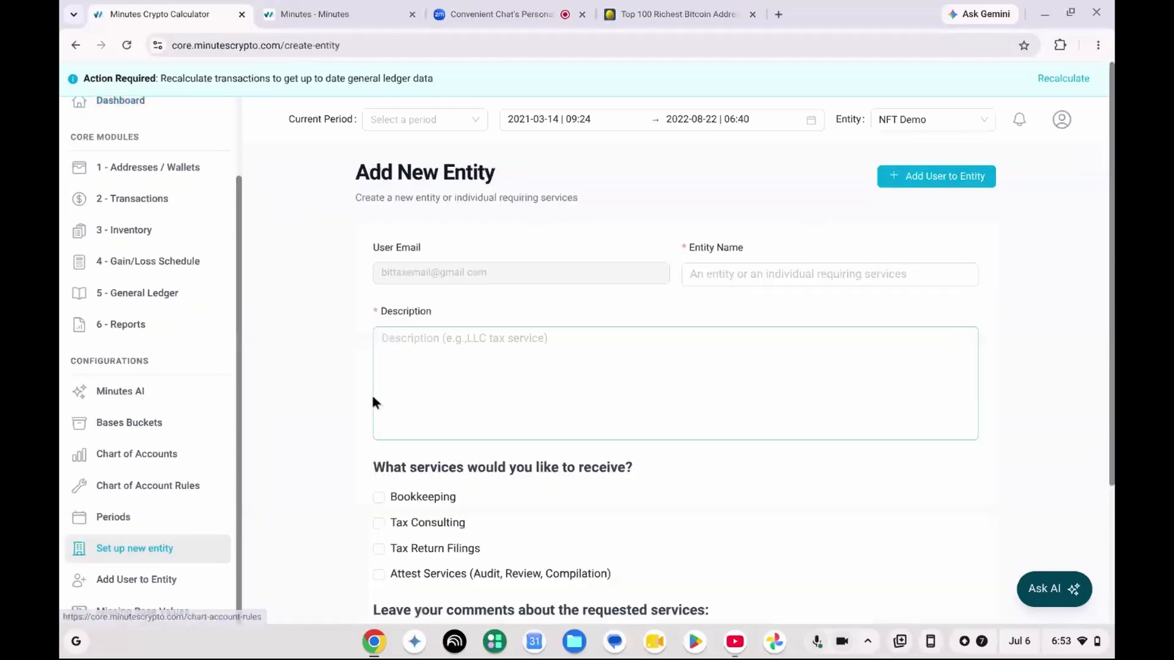
pyautogui.click(768, 271)
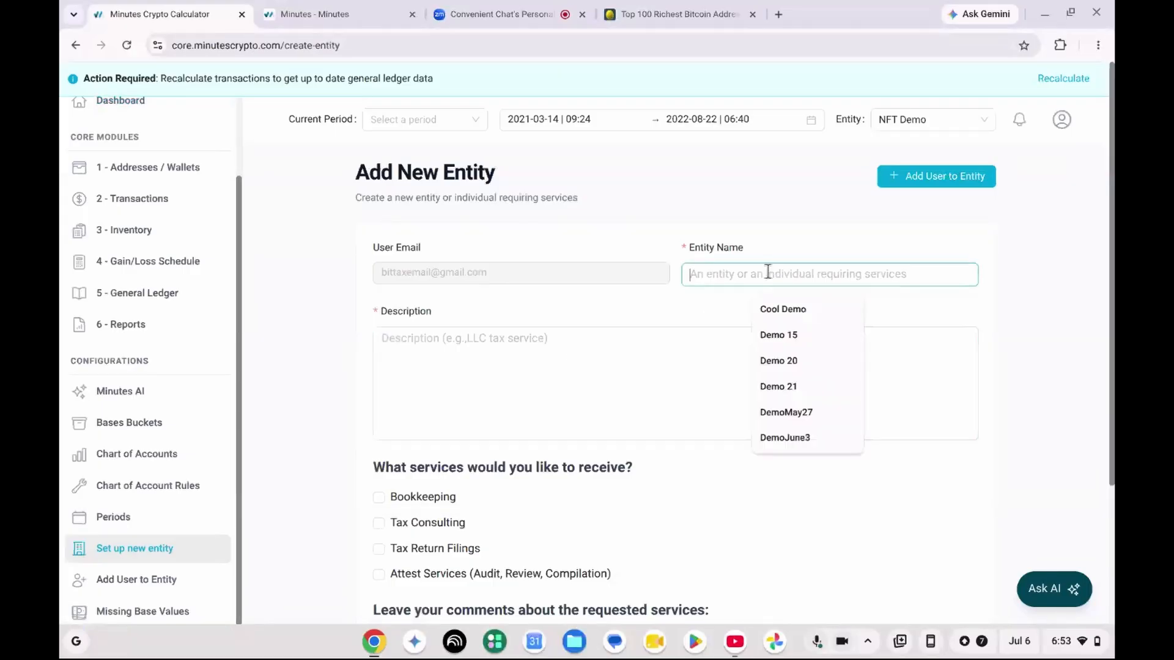
pyautogui.write('J')
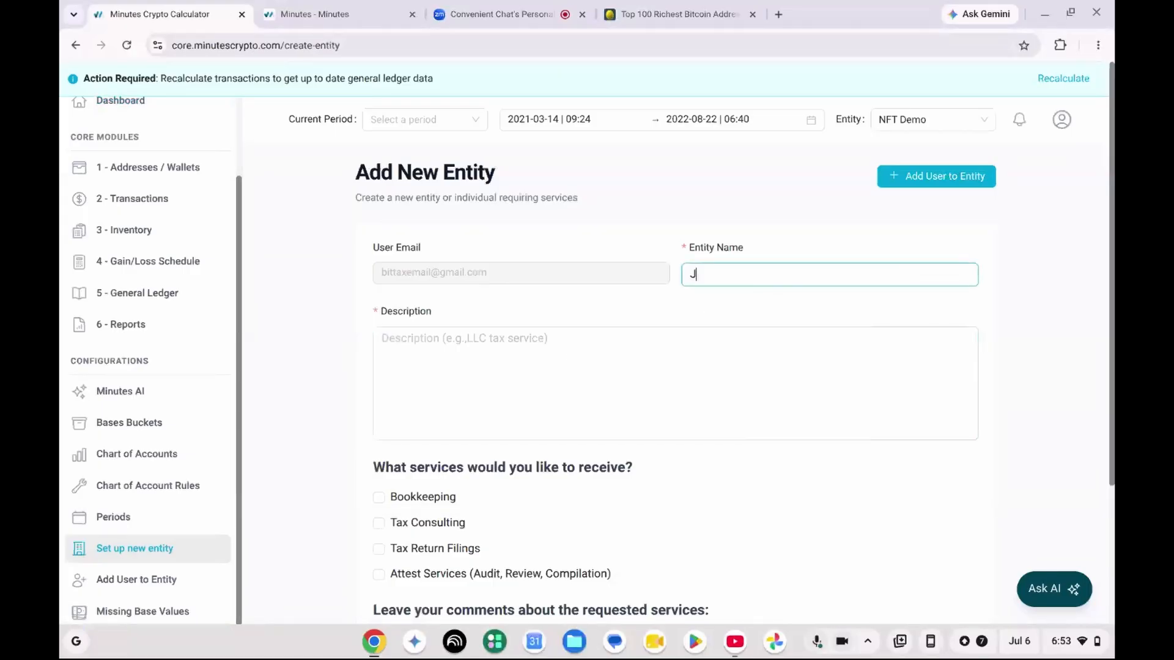
pyautogui.write('uly62026')
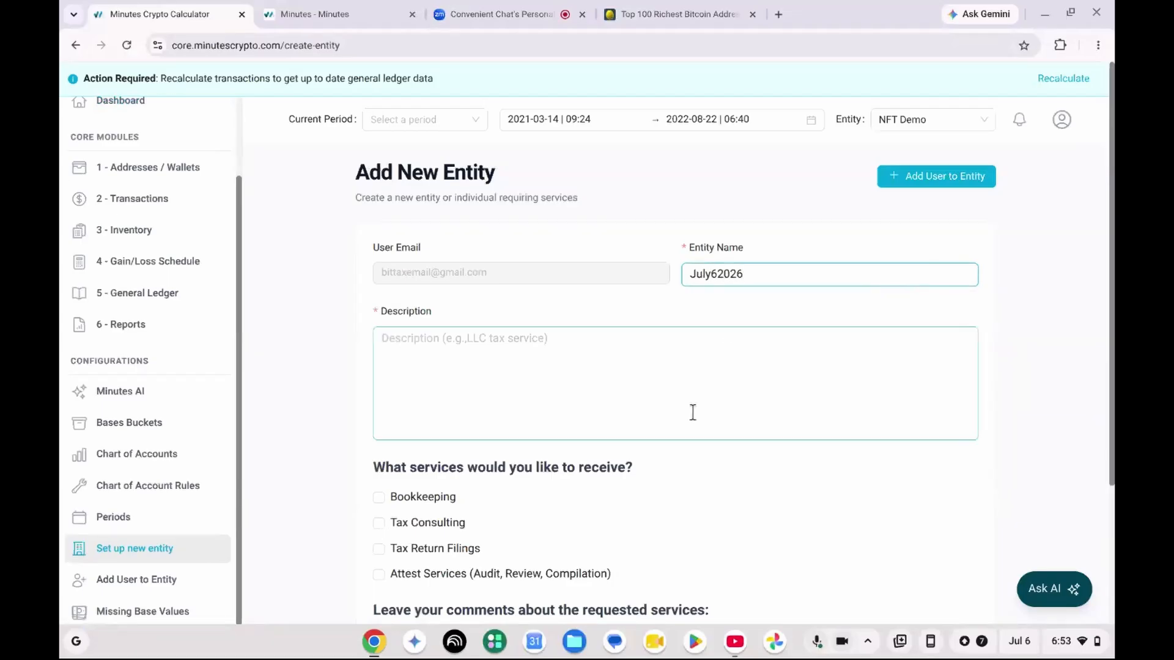
pyautogui.click(690, 370)
pyautogui.click(777, 274)
pyautogui.write('Demo')
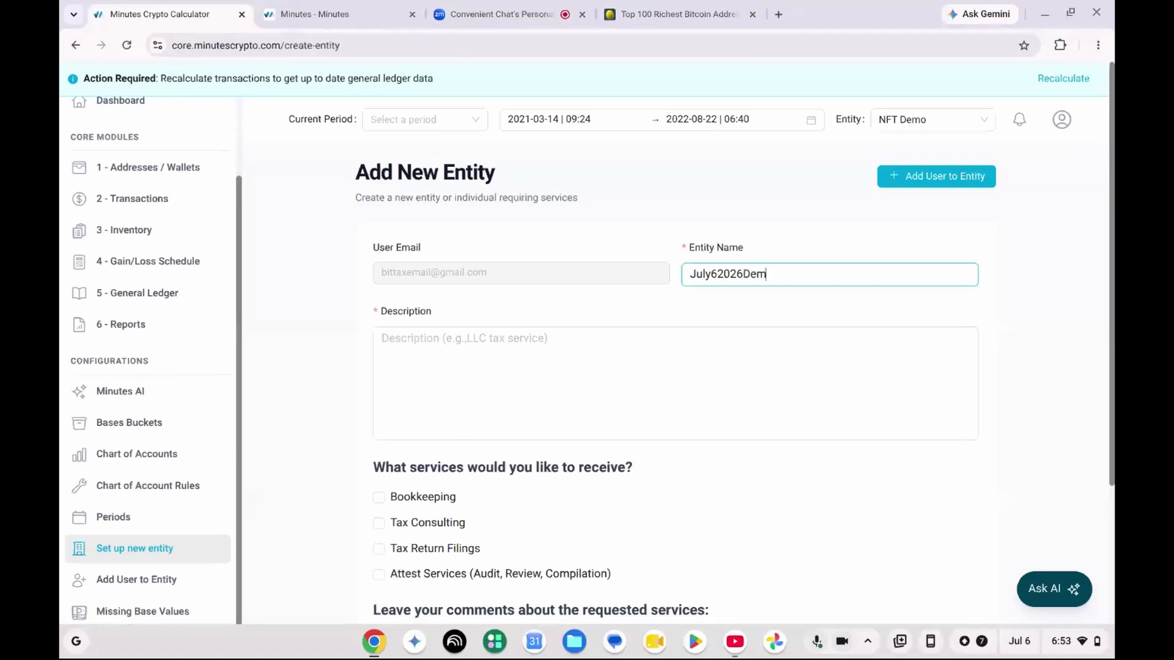
# Step: Fill in the entity's description with "An amazing new demo of the product."
pyautogui.click(665, 346)
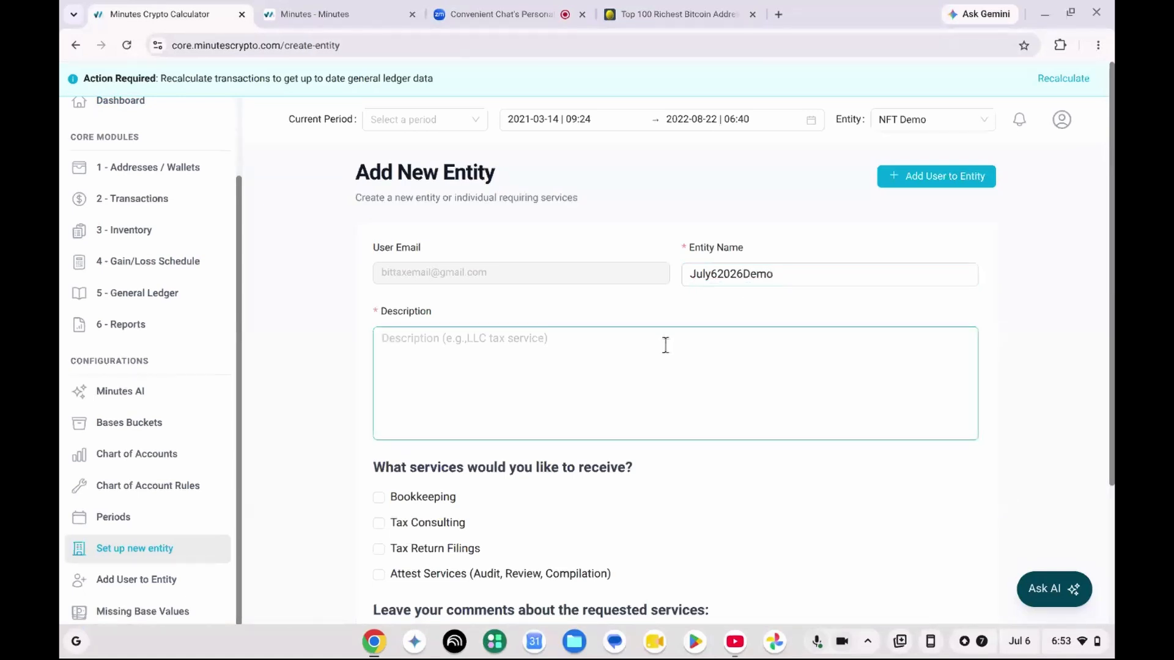
pyautogui.write('An')
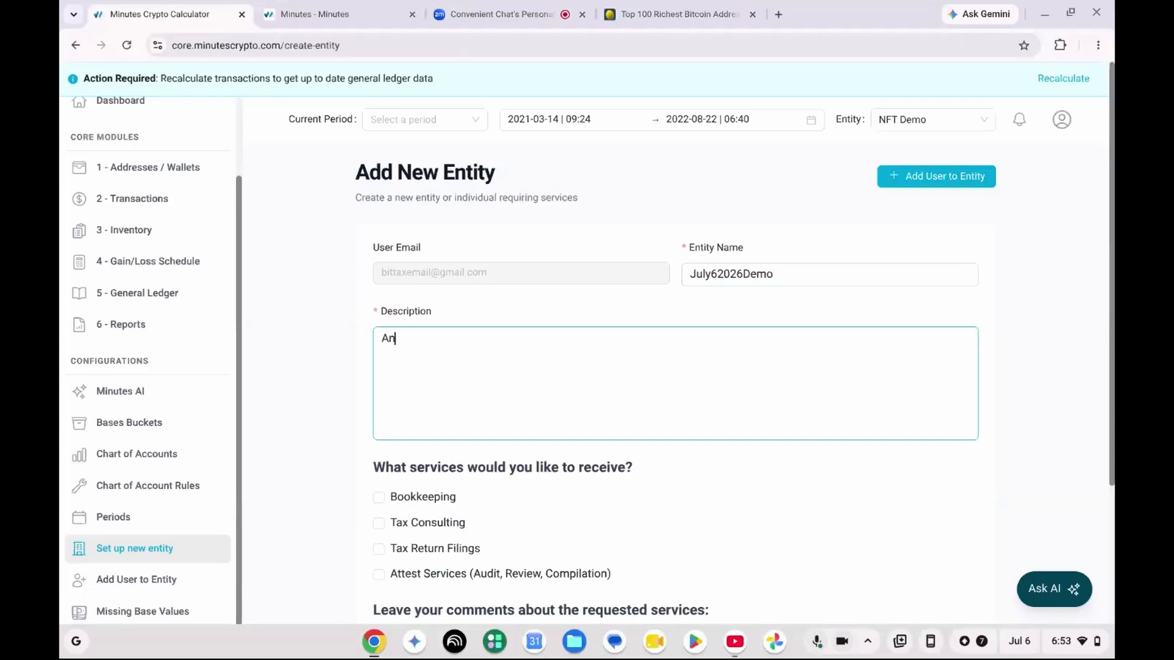
pyautogui.write(' amazing new demo of the product.')
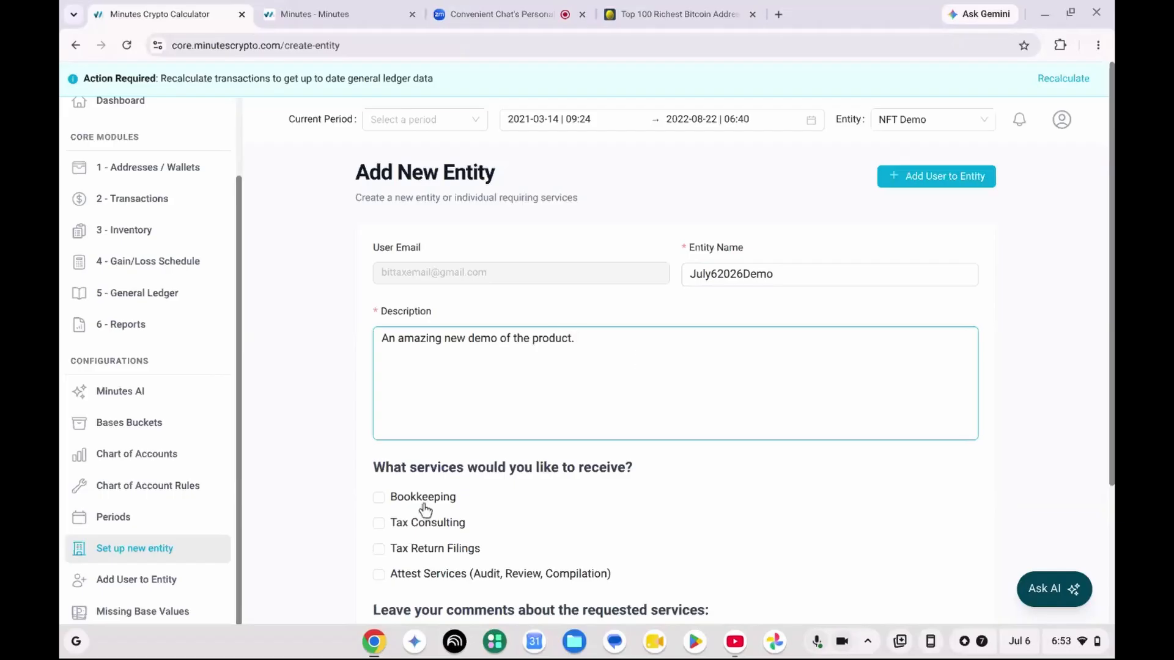
pyautogui.click(1012, 451)
# Step: Request the Bookkeeping, Tax Consulting and Tax Return Filings services and create the entity
pyautogui.scroll(-2, 1013, 452)
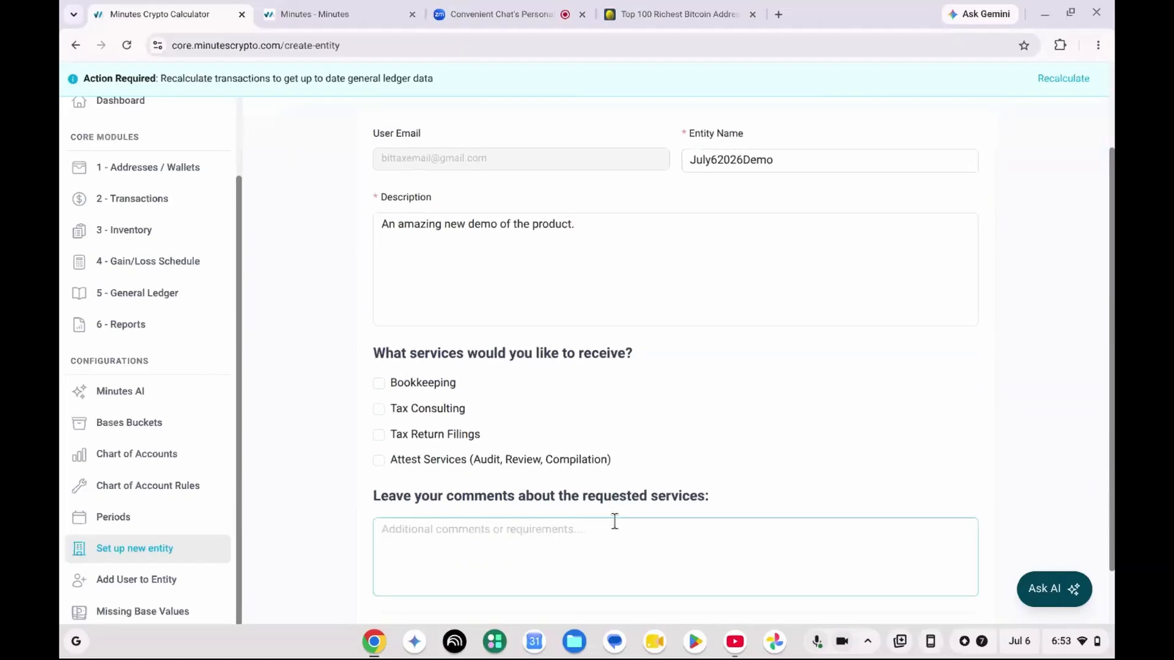
pyautogui.click(378, 384)
pyautogui.click(381, 410)
pyautogui.click(380, 436)
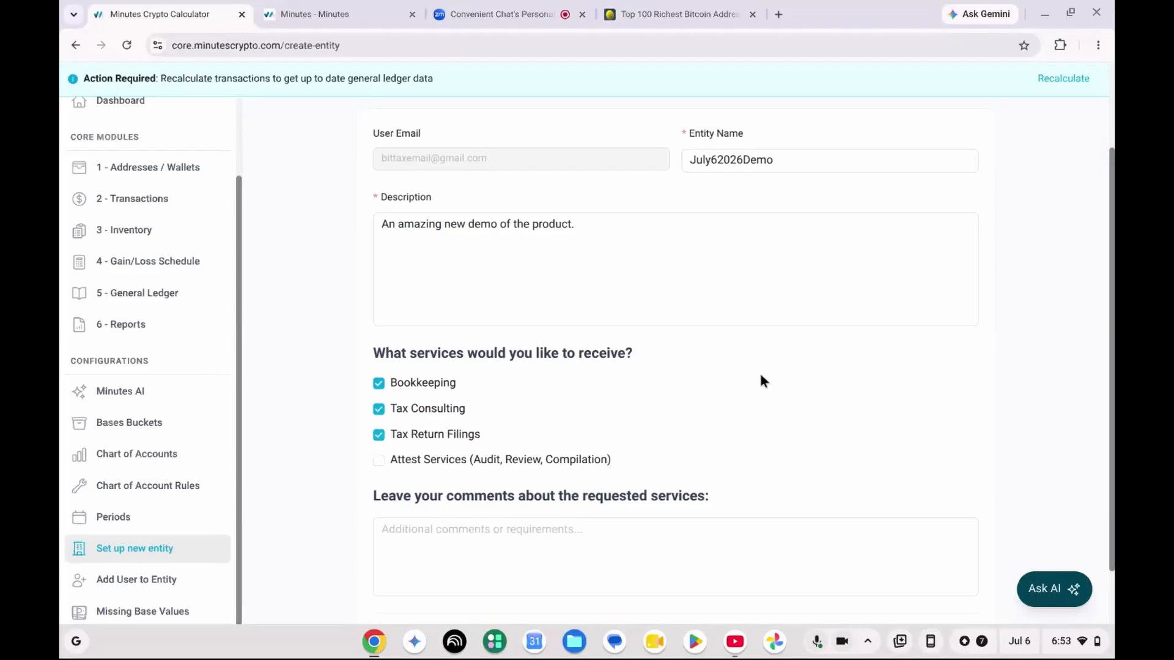
pyautogui.scroll(-2, 1084, 533)
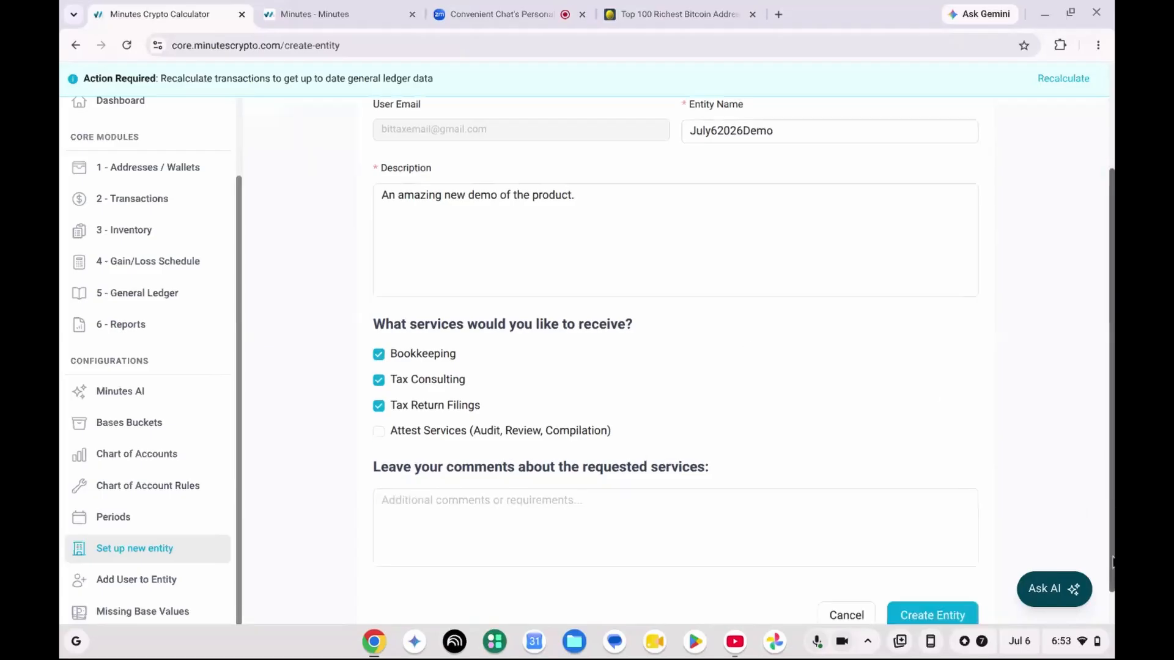
pyautogui.click(960, 584)
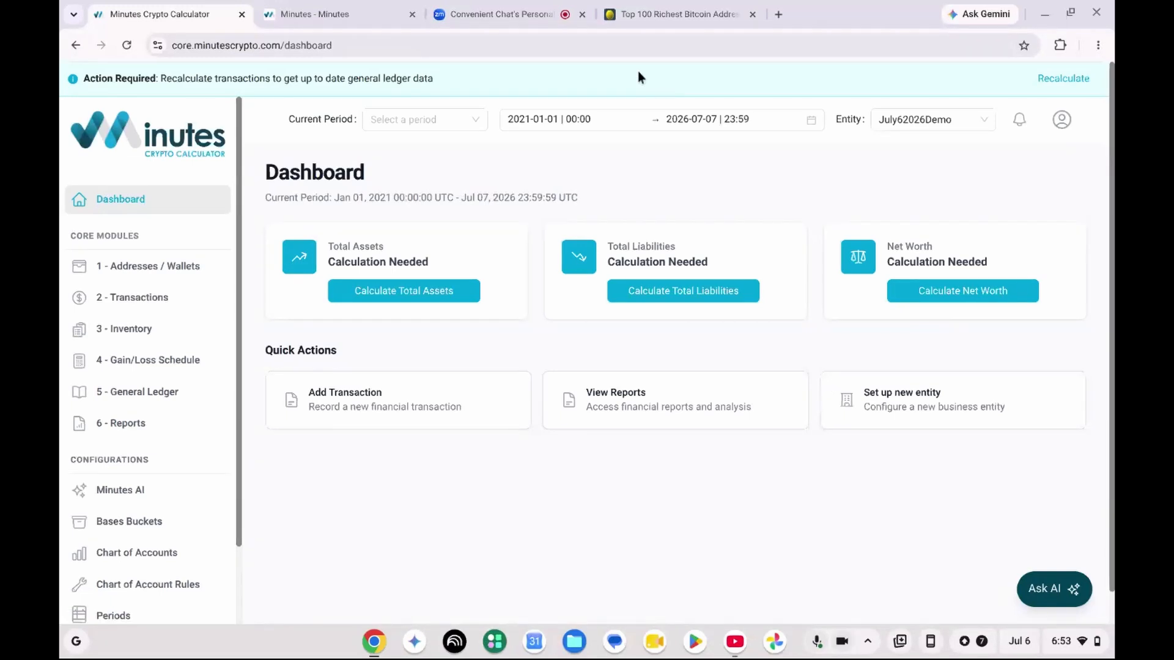
pyautogui.click(498, 14)
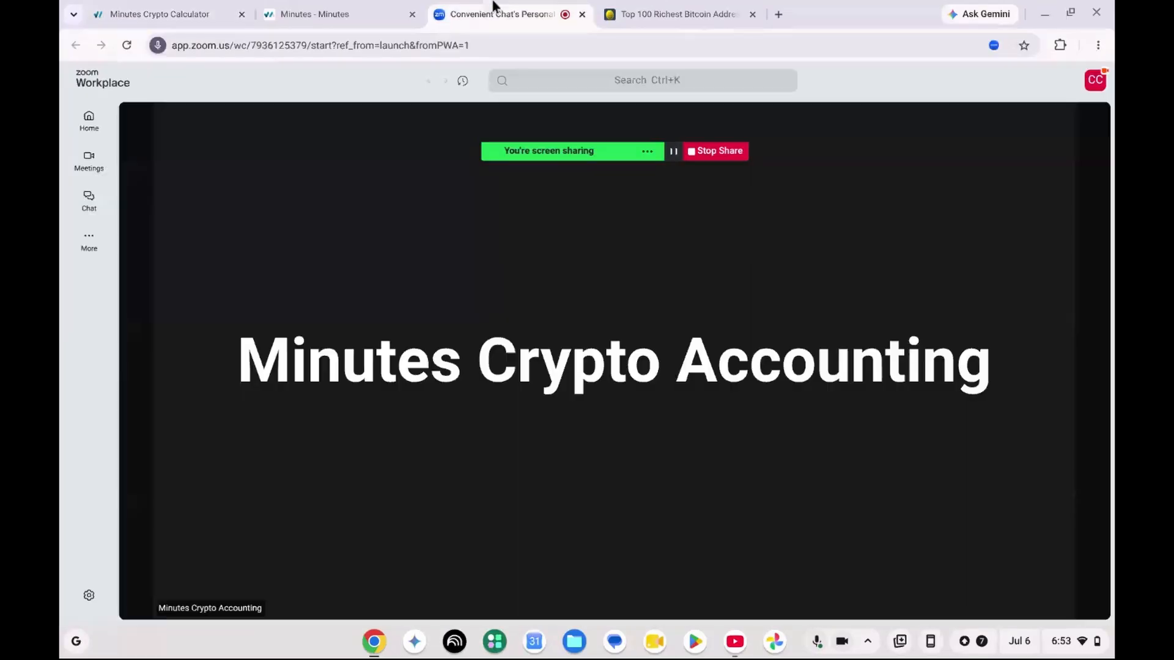
pyautogui.click(374, 6)
pyautogui.click(208, 5)
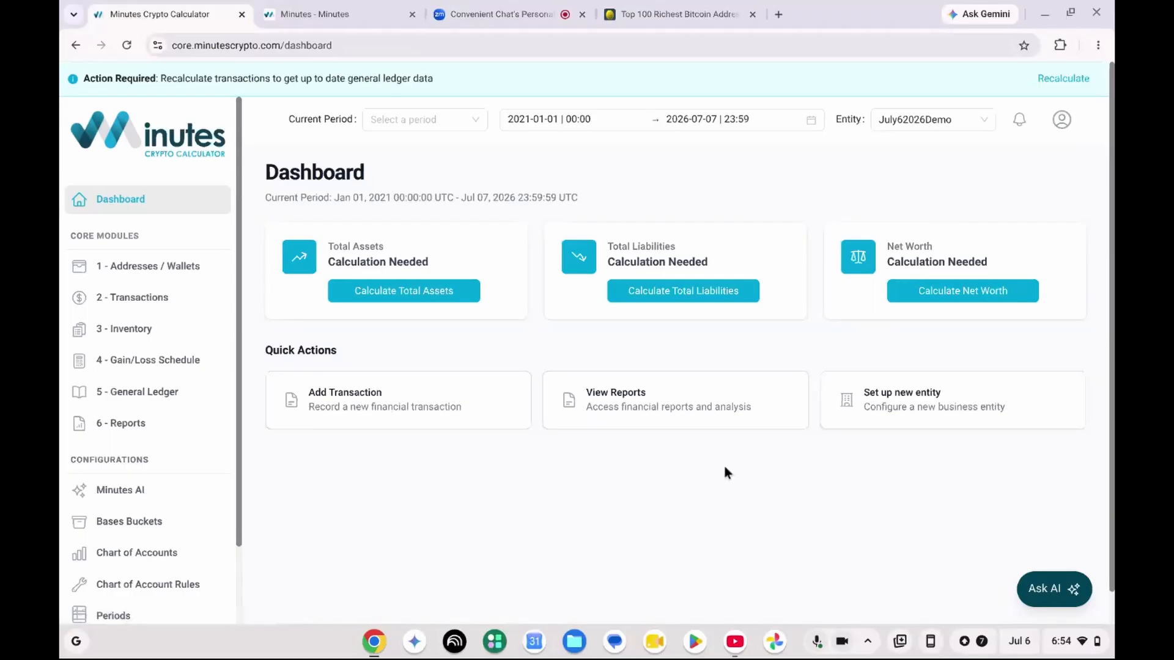
# Step: Open the entity's Addresses / Wallets page and copy the Tether wallet address ranked 5 on the Top 100 Richest Bitcoin Addresses page
pyautogui.click(204, 283)
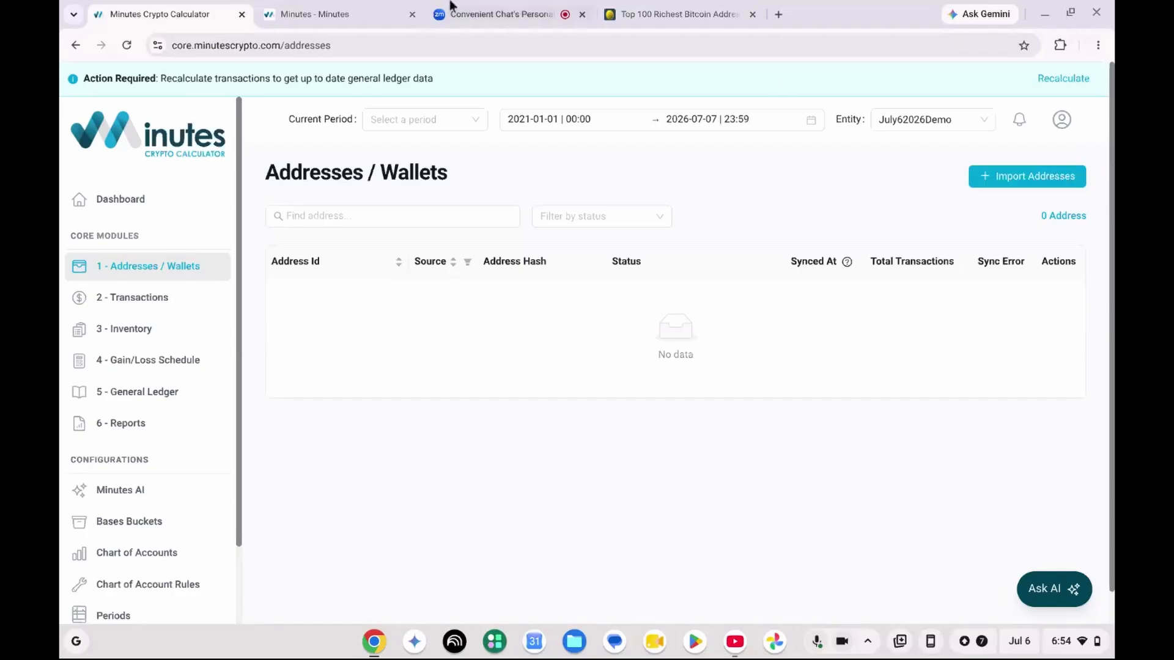
pyautogui.click(486, 9)
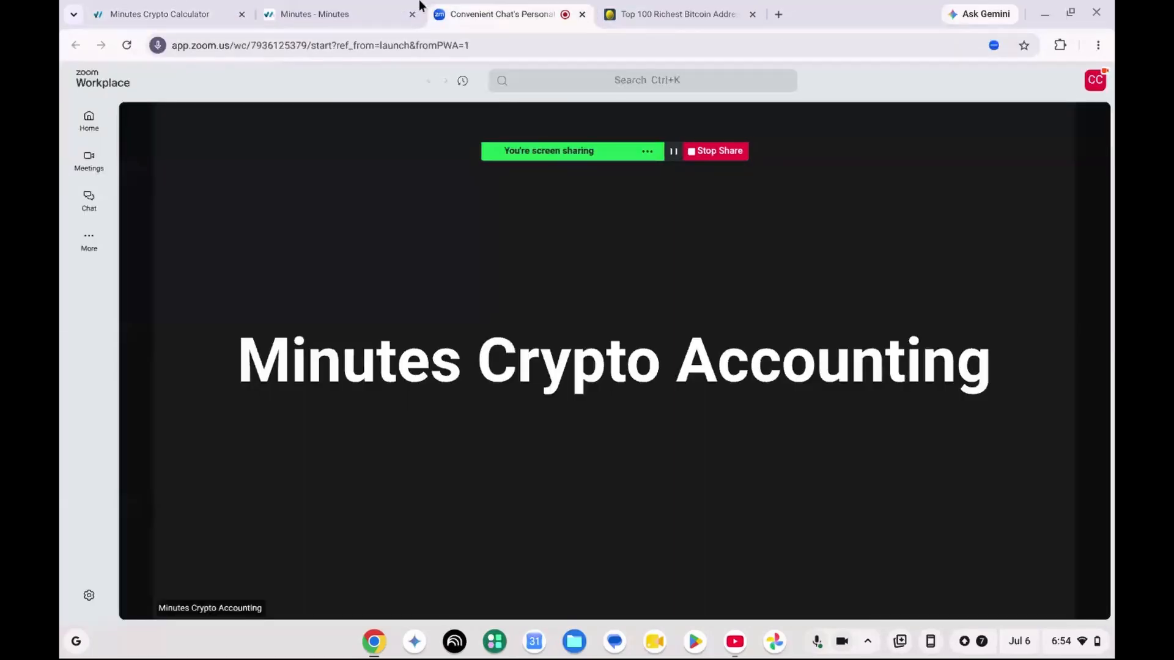
pyautogui.click(305, 9)
pyautogui.click(649, 8)
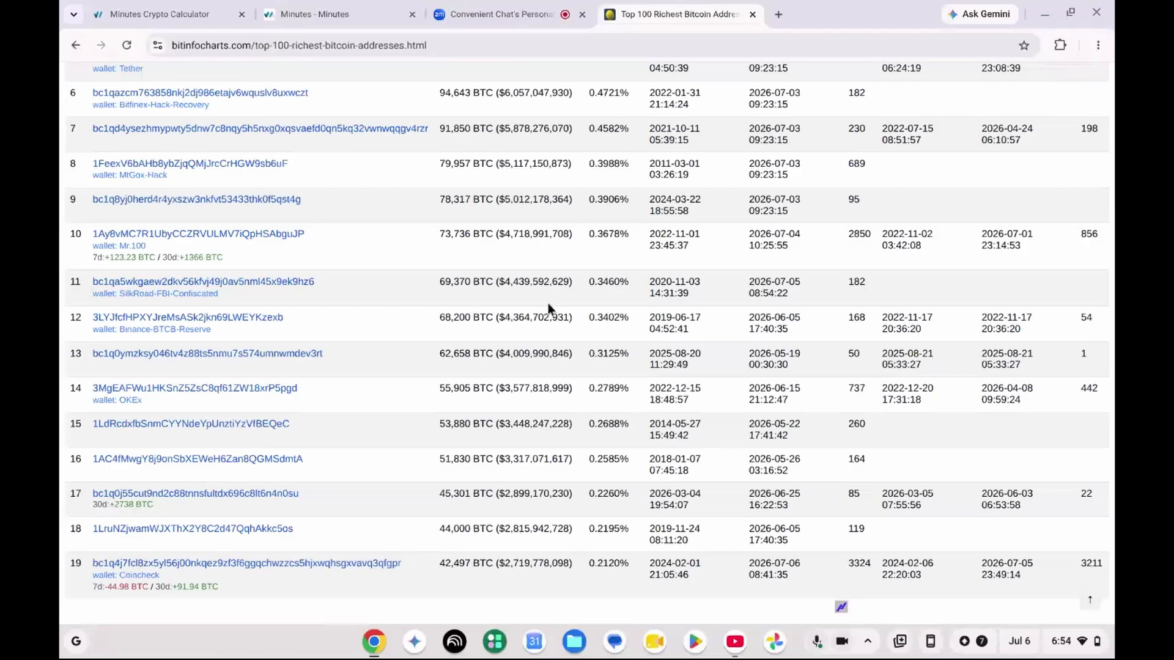
pyautogui.scroll(-2, 912, 553)
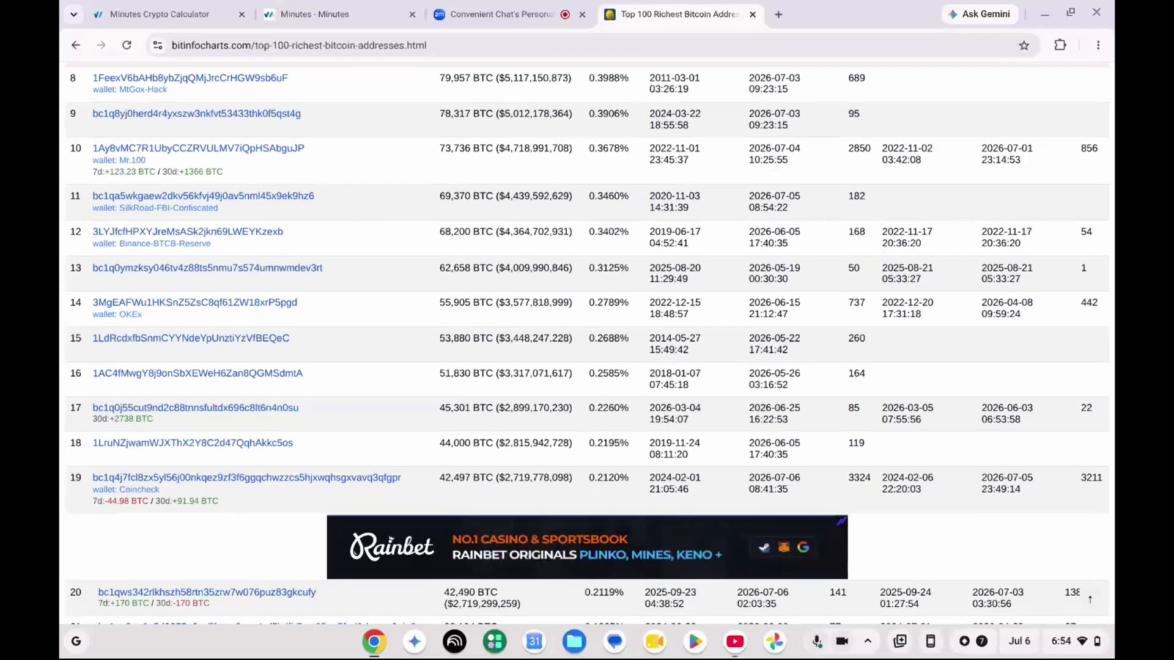
pyautogui.scroll(3, 587, 345)
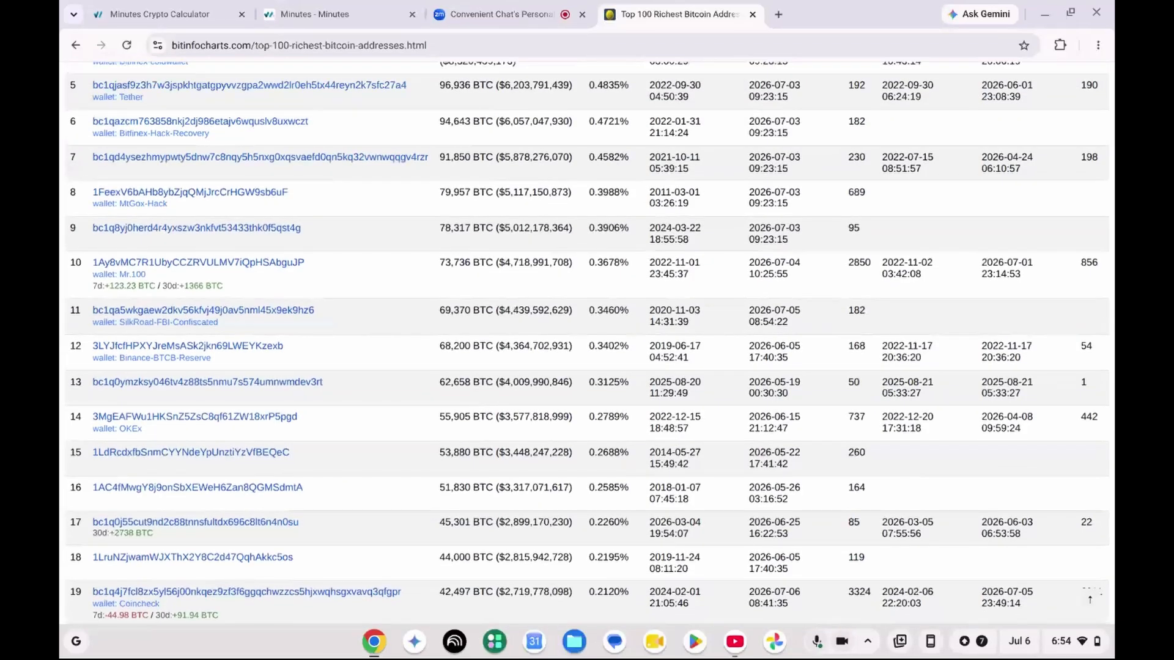
pyautogui.scroll(1, 241, 159)
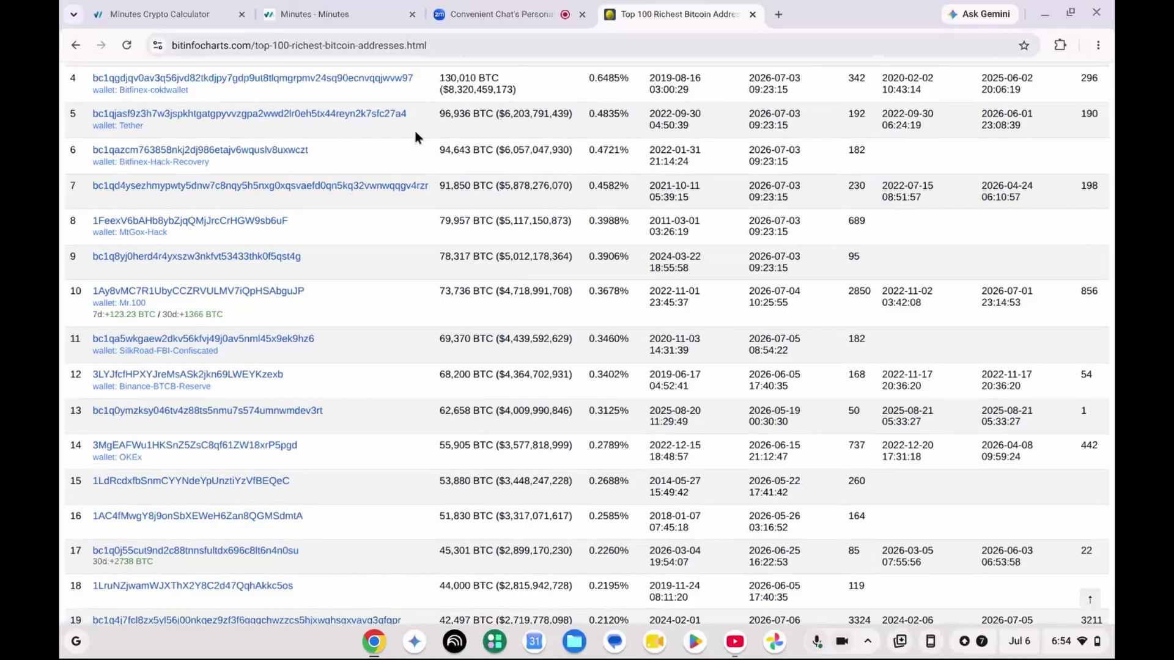
pyautogui.moveTo(415, 116); pyautogui.dragTo(86, 115)
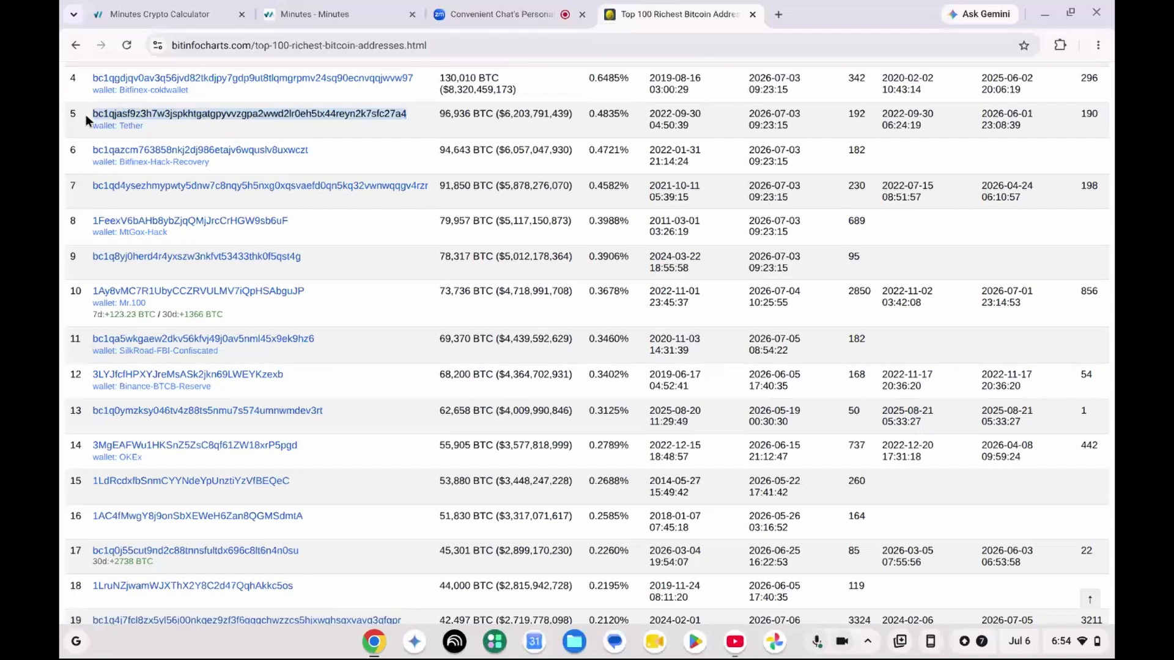
# Step: Return to Minutes Crypto Calculator and start an address import that fetches from exchanges, wallets or blockchains
pyautogui.click(117, 15)
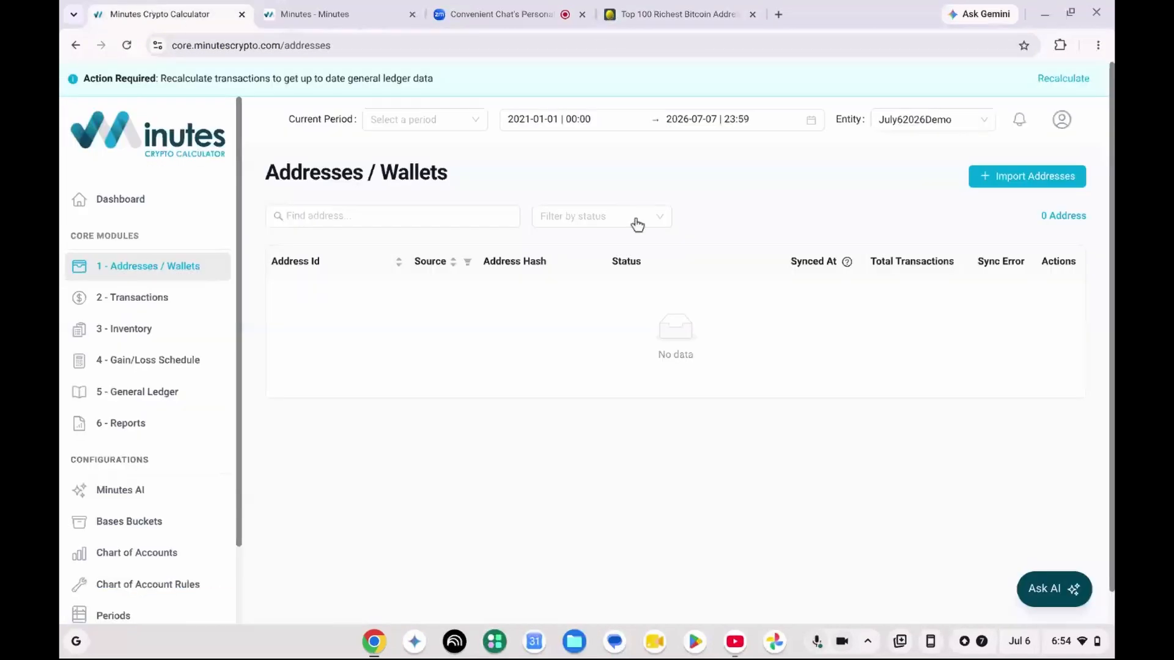
pyautogui.click(989, 179)
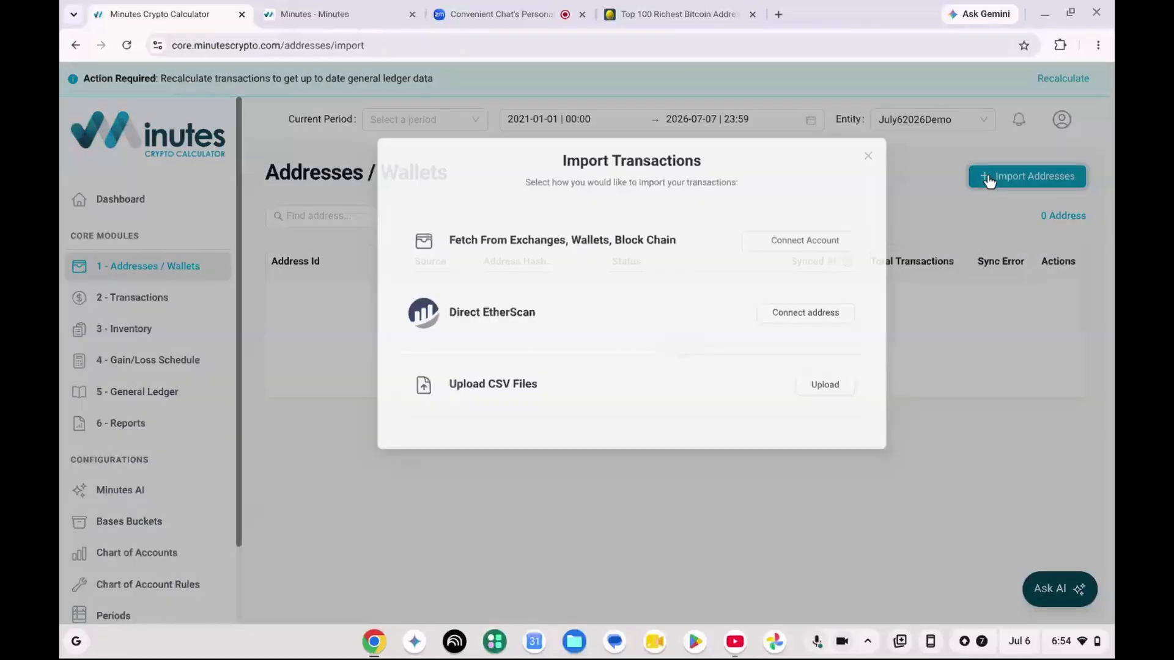
pyautogui.click(630, 275)
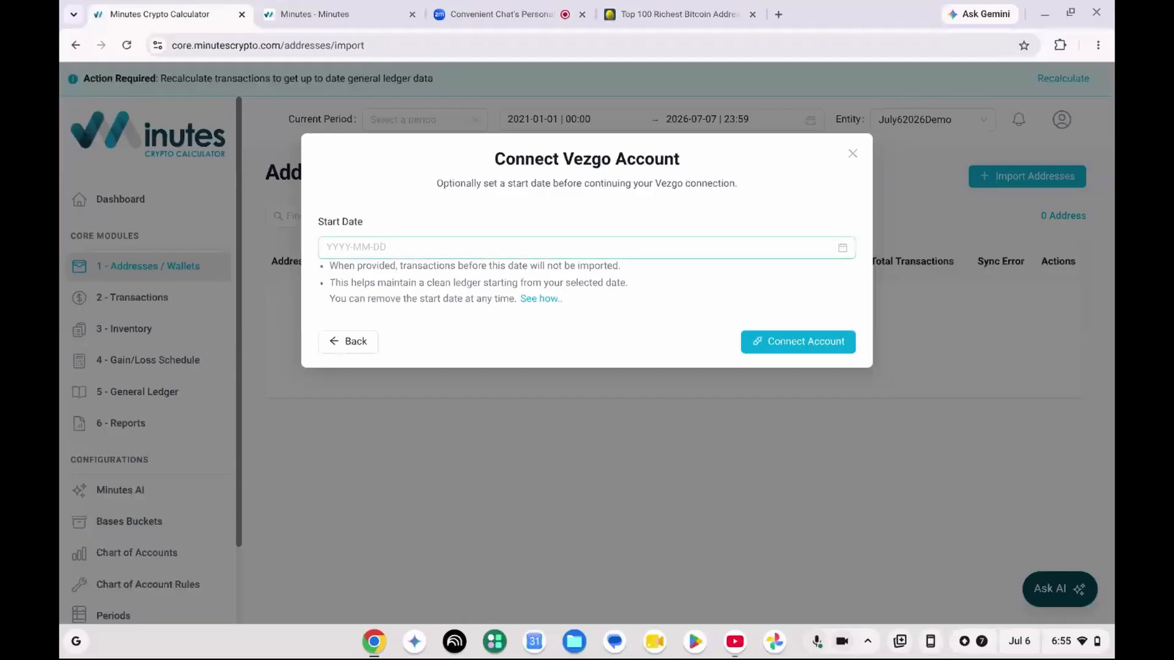
# Step: Set the start date of the Vezgo account connection to 2025-01-01
pyautogui.click(366, 247)
pyautogui.write('202501')
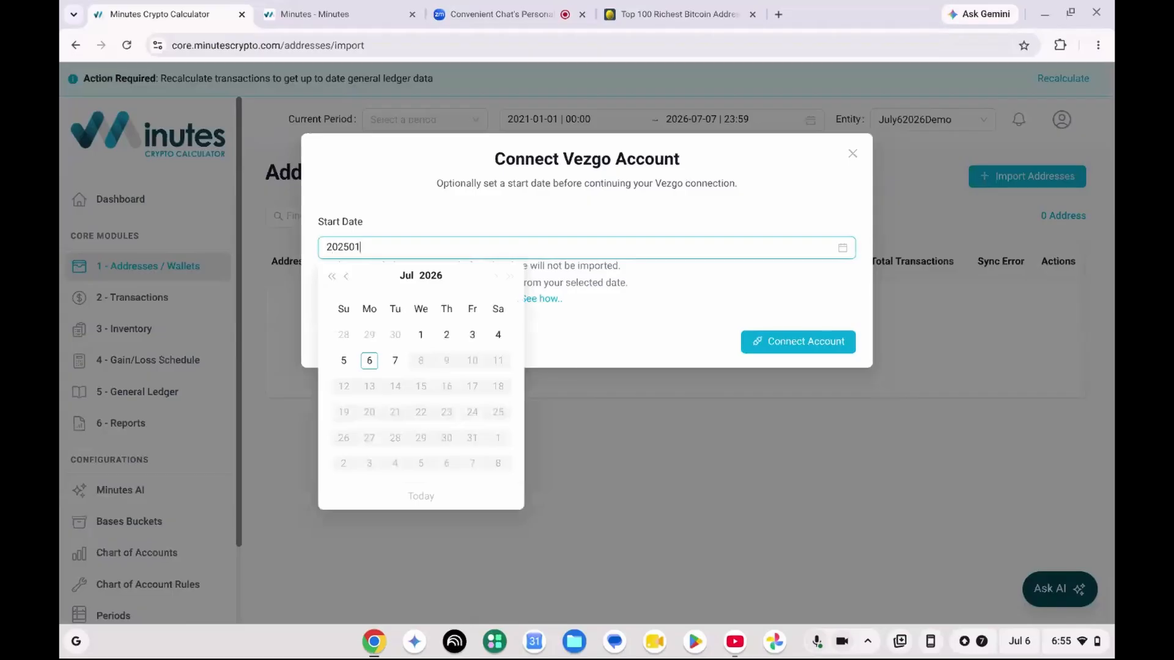
pyautogui.press('BackSpace')
pyautogui.press('BackSpace')
pyautogui.write('-01-01')
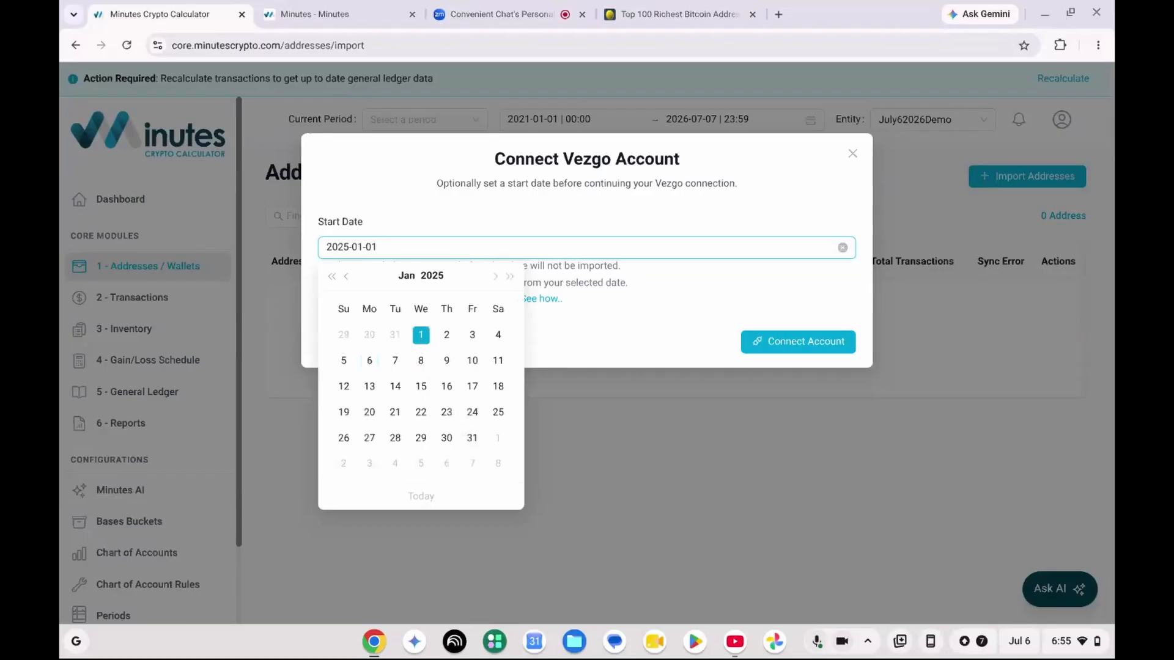
pyautogui.click(419, 337)
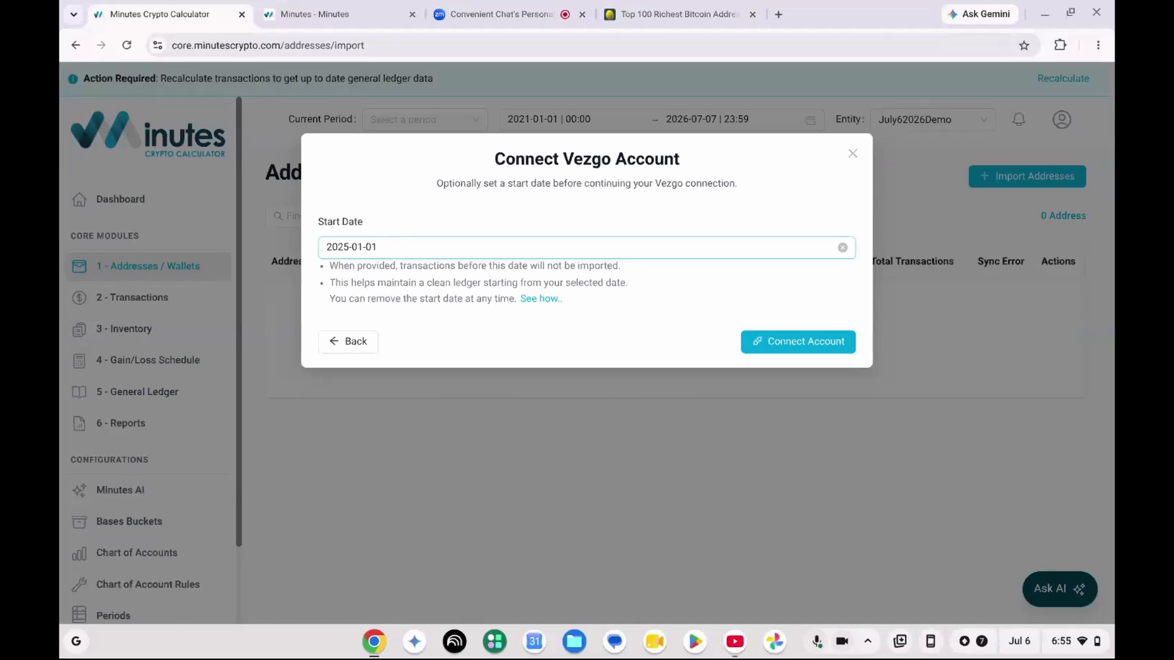
# Step: Try to clear the start date and proceed with the Vezgo connection to the choice of account to link
pyautogui.tripleClick(393, 246)
pyautogui.press('BackSpace')
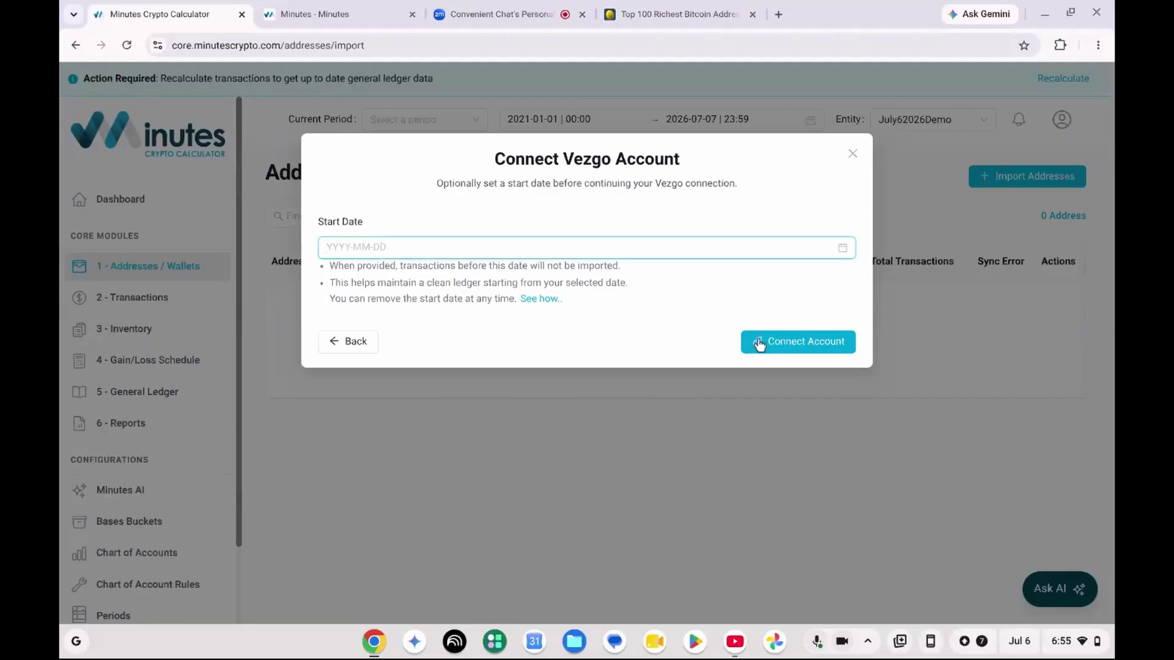
pyautogui.click(788, 344)
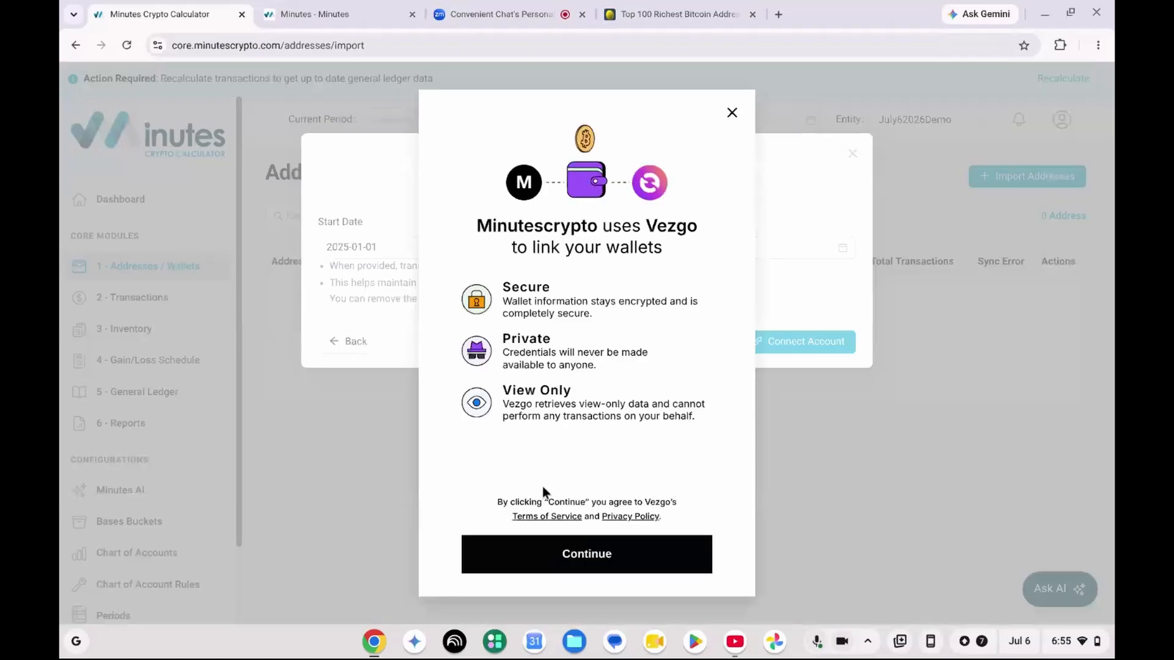
pyautogui.click(552, 555)
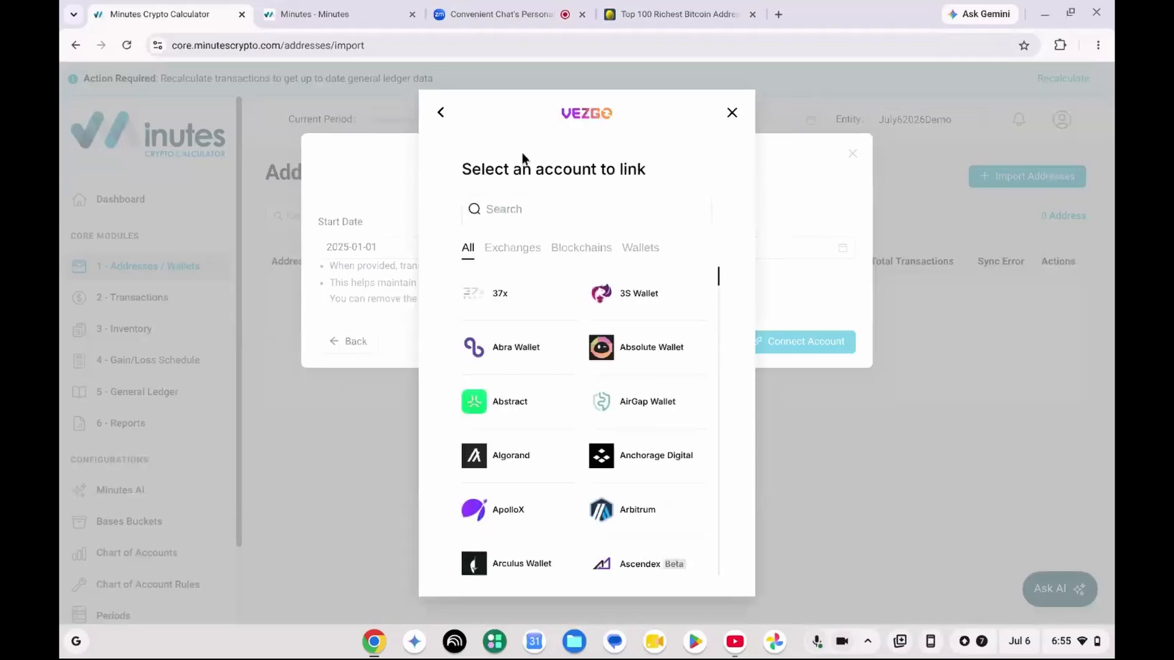
# Step: Find and choose Bitcoin as the account to link, and paste the copied wallet address
pyautogui.click(520, 201)
pyautogui.write('bitcoin')
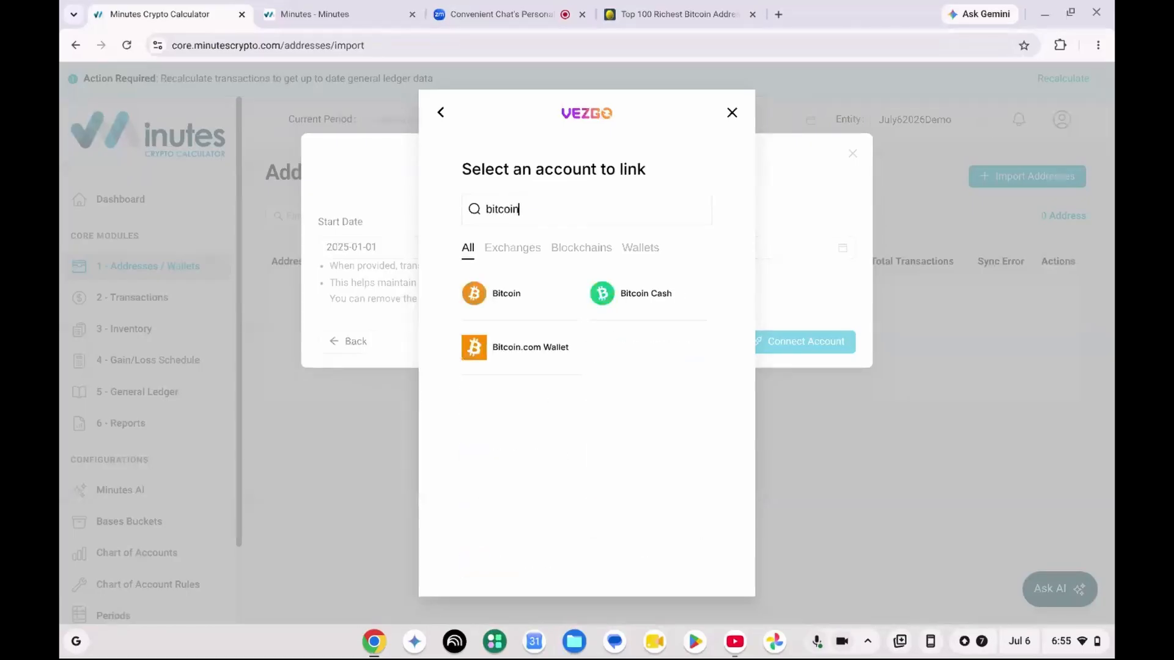
pyautogui.click(506, 313)
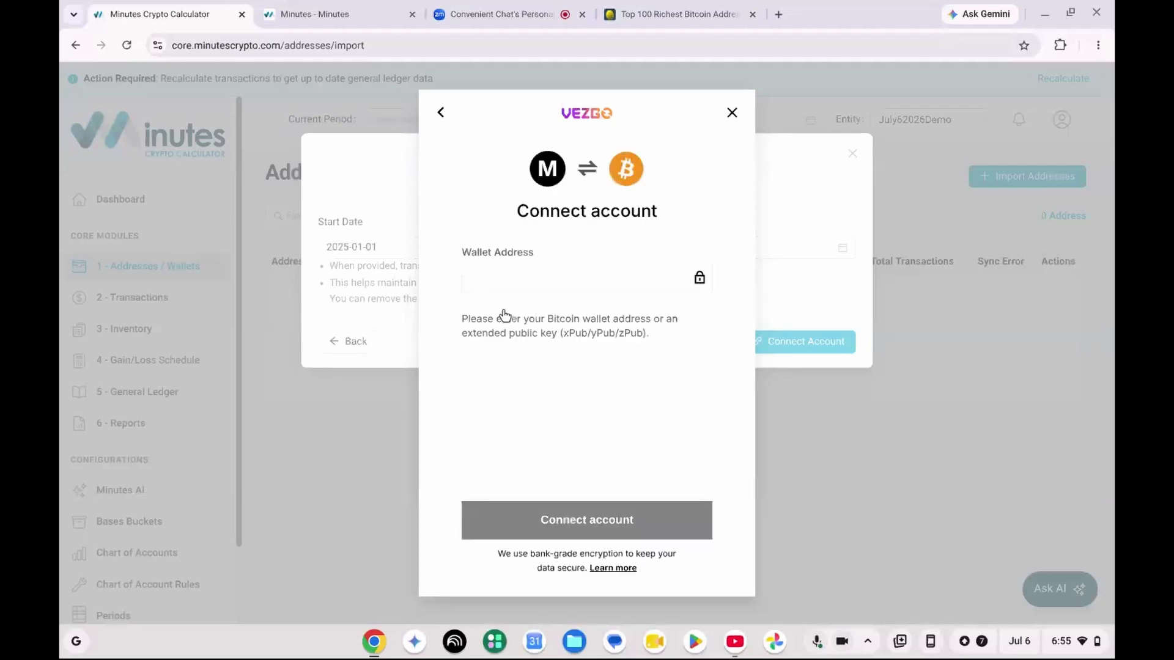
pyautogui.click(519, 286)
pyautogui.hotkey('ctrl', 'v')
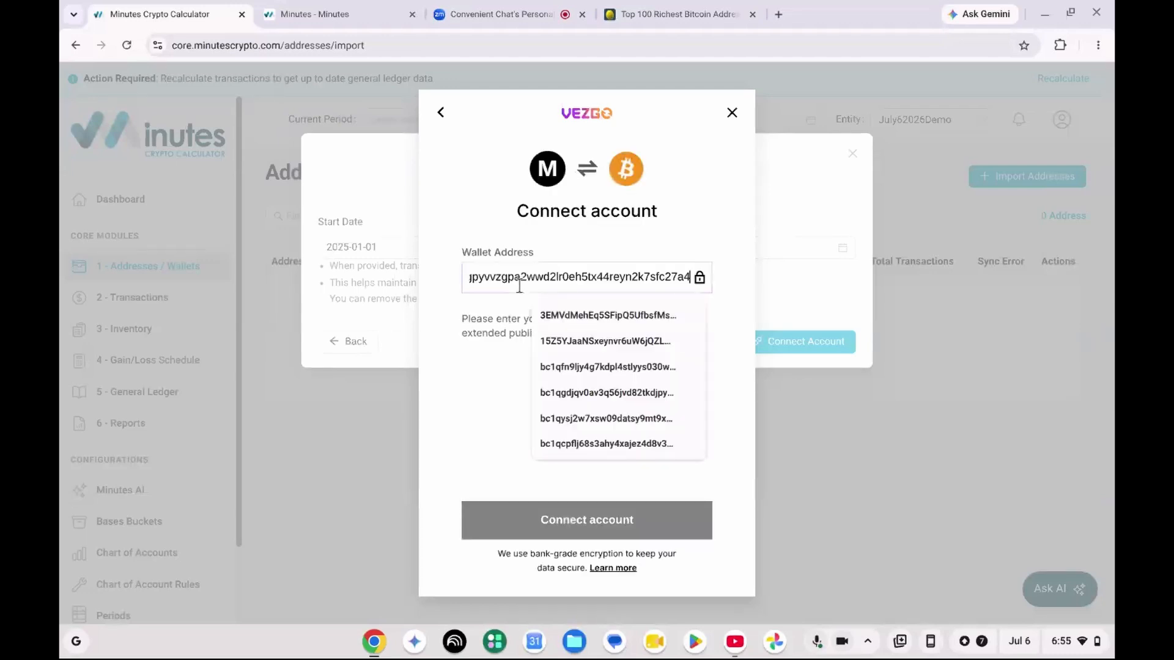
pyautogui.press('Home')
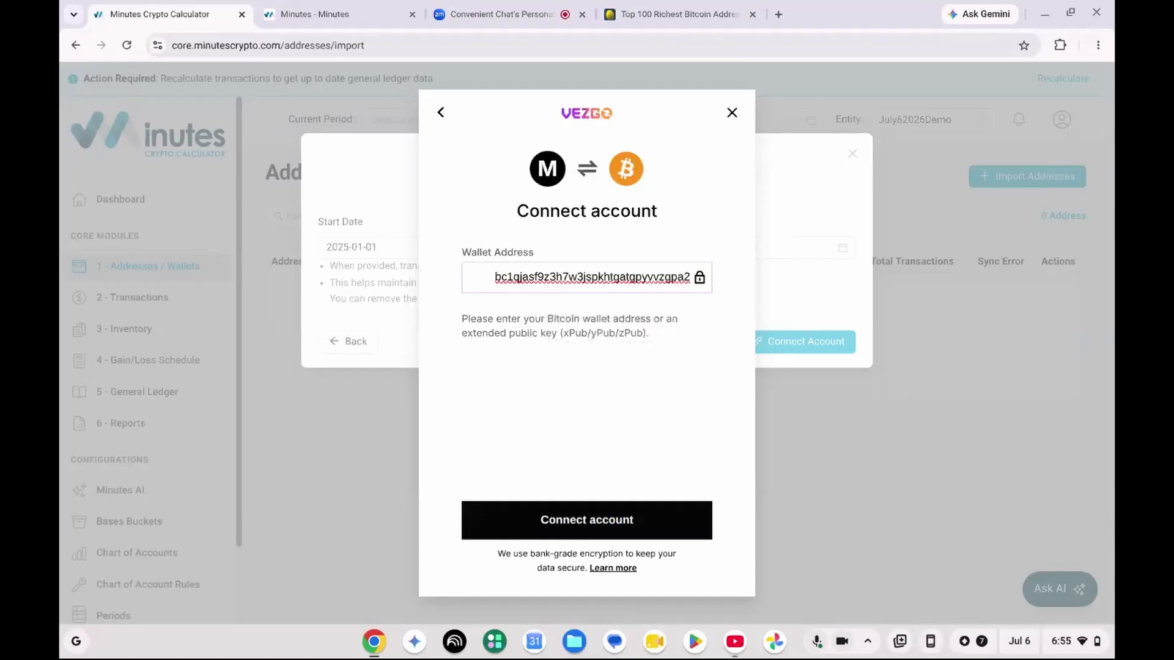
# Step: Remove the stray leading space from the pasted wallet address and connect the Bitcoin account
pyautogui.press('Delete')
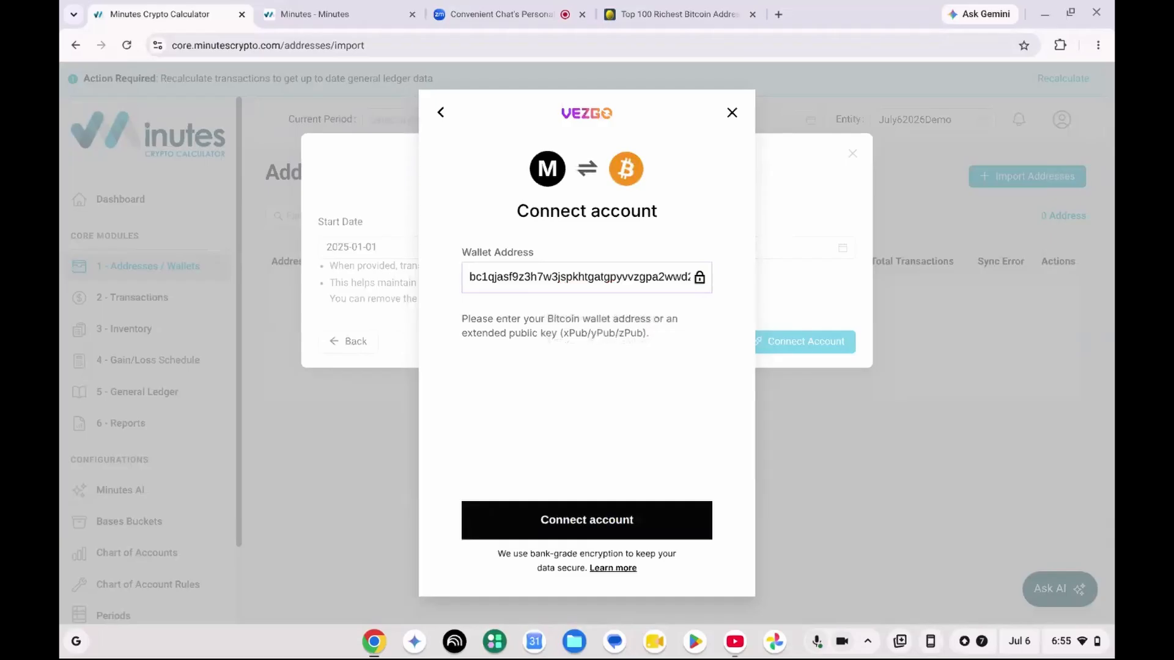
pyautogui.click(558, 514)
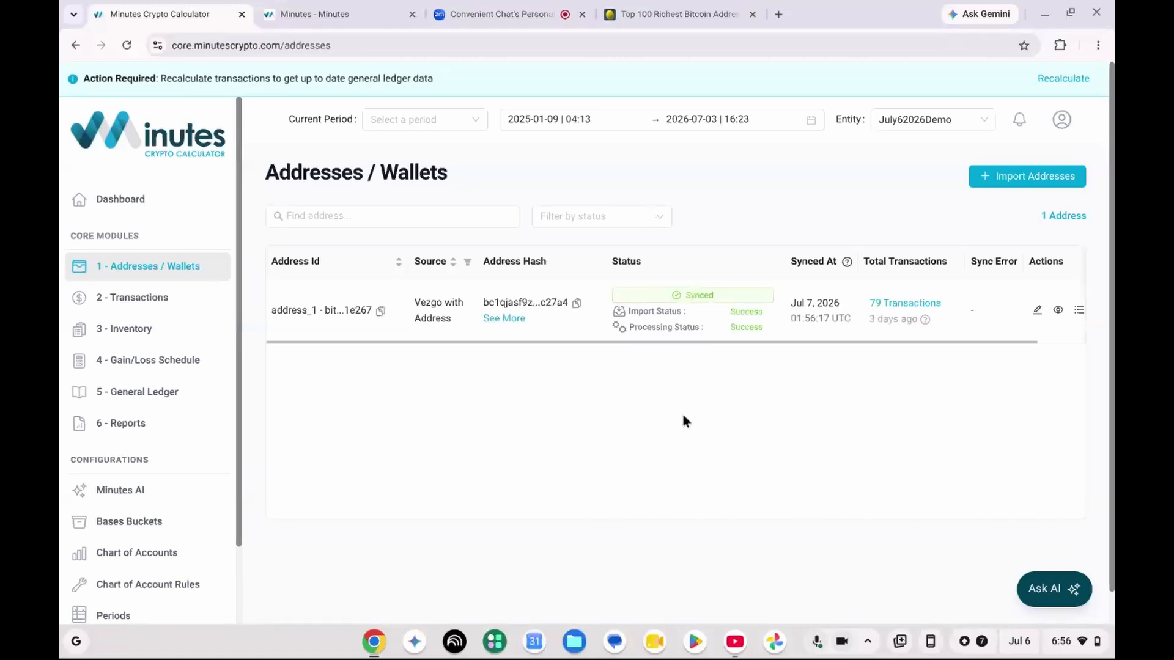
# Step: Review the imported BTC transactions, their types and the accounts available for the Jul 3, 2026 buy
pyautogui.click(169, 302)
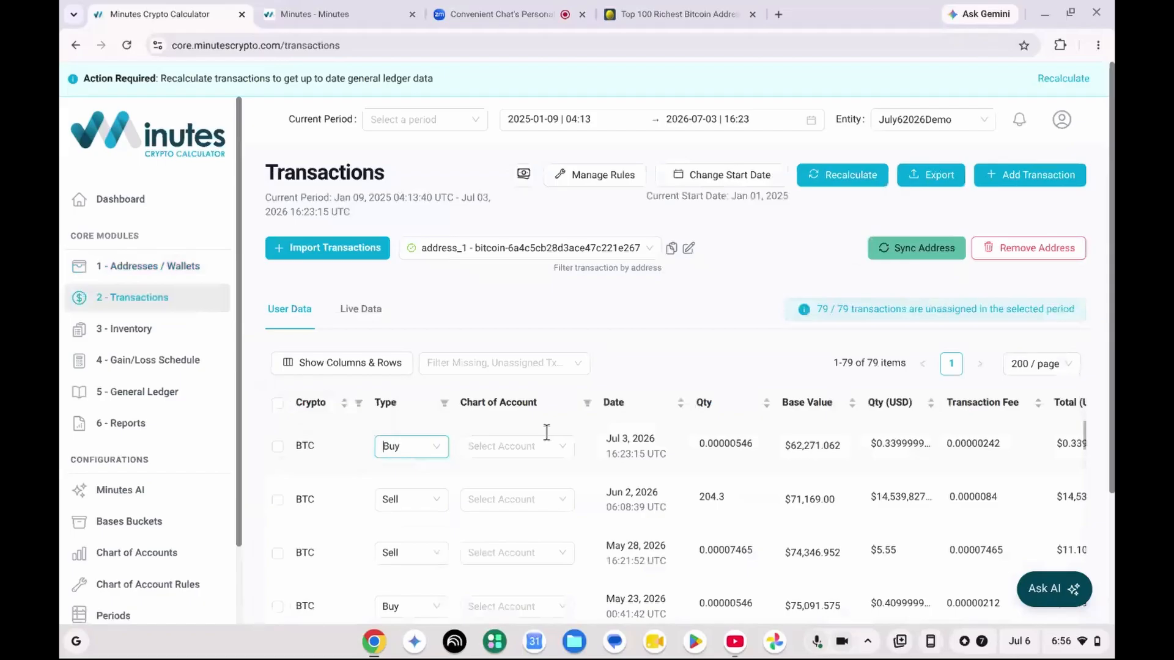
pyautogui.moveTo(1113, 304); pyautogui.dragTo(1113, 448)
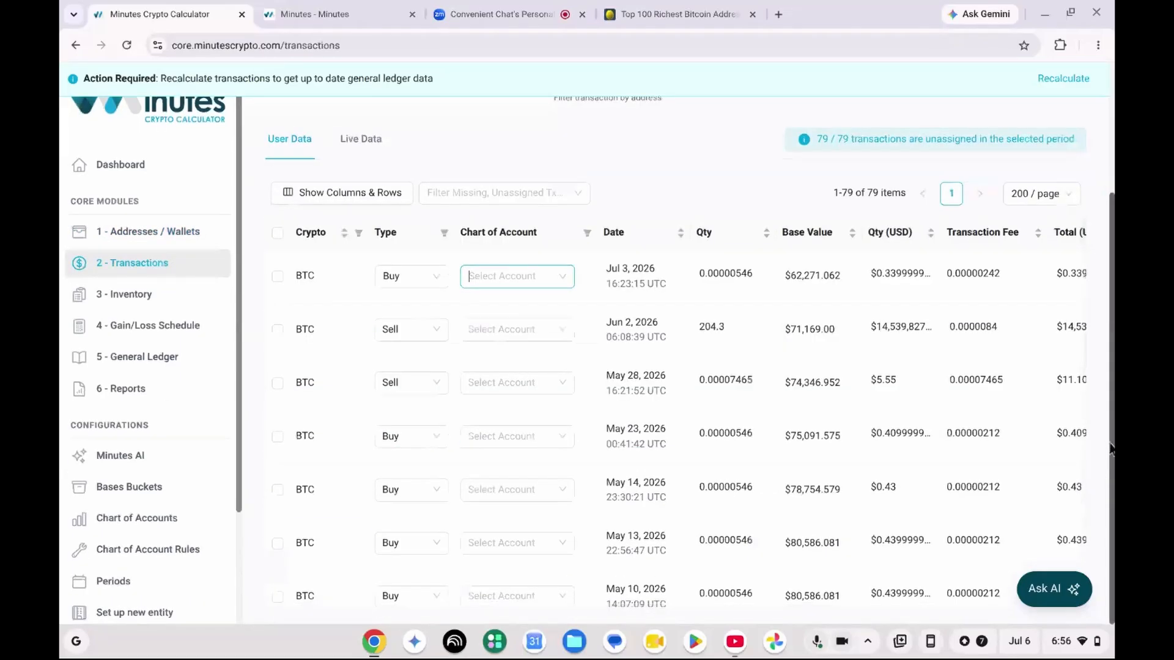
pyautogui.click(513, 275)
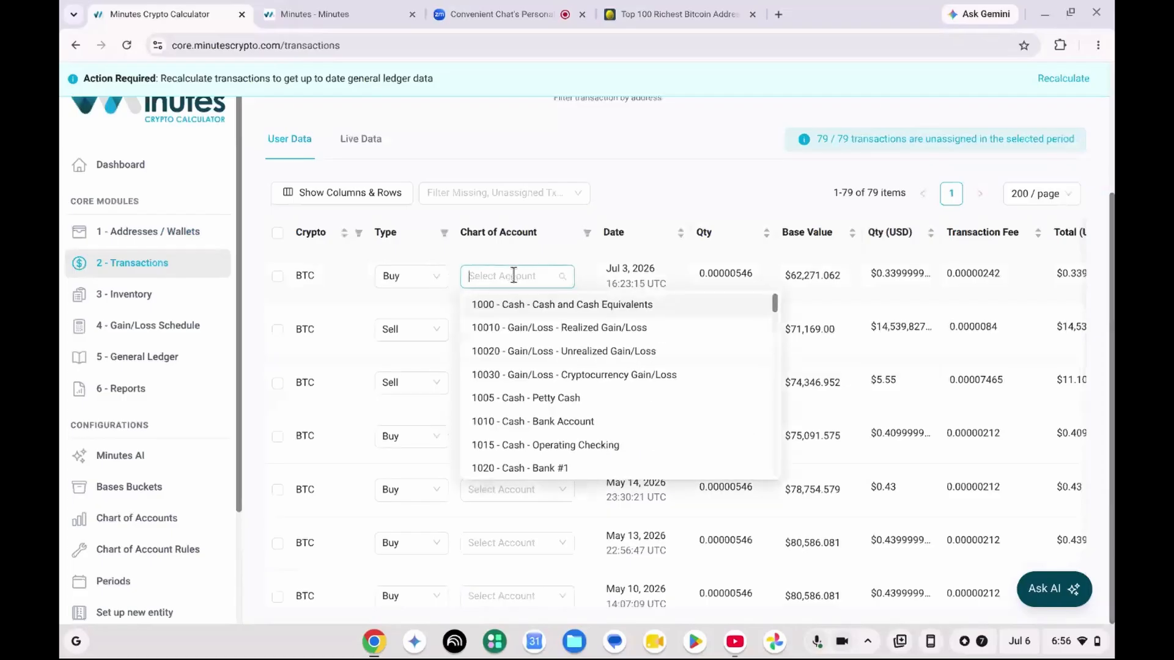
pyautogui.click(534, 254)
pyautogui.click(408, 330)
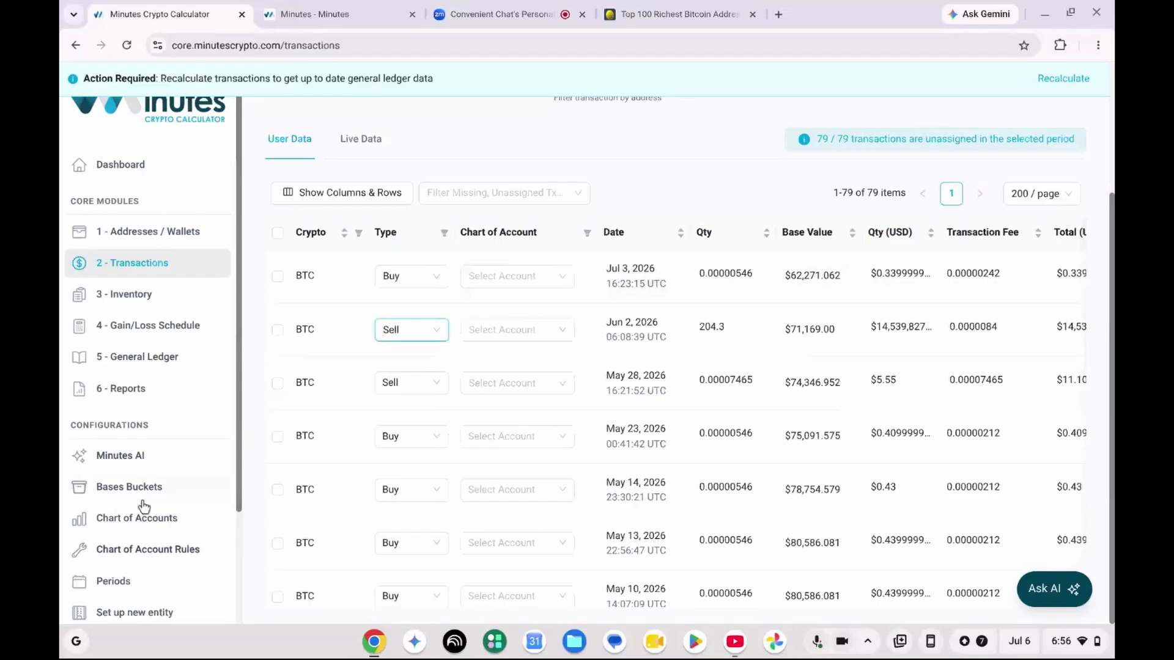
pyautogui.click(404, 382)
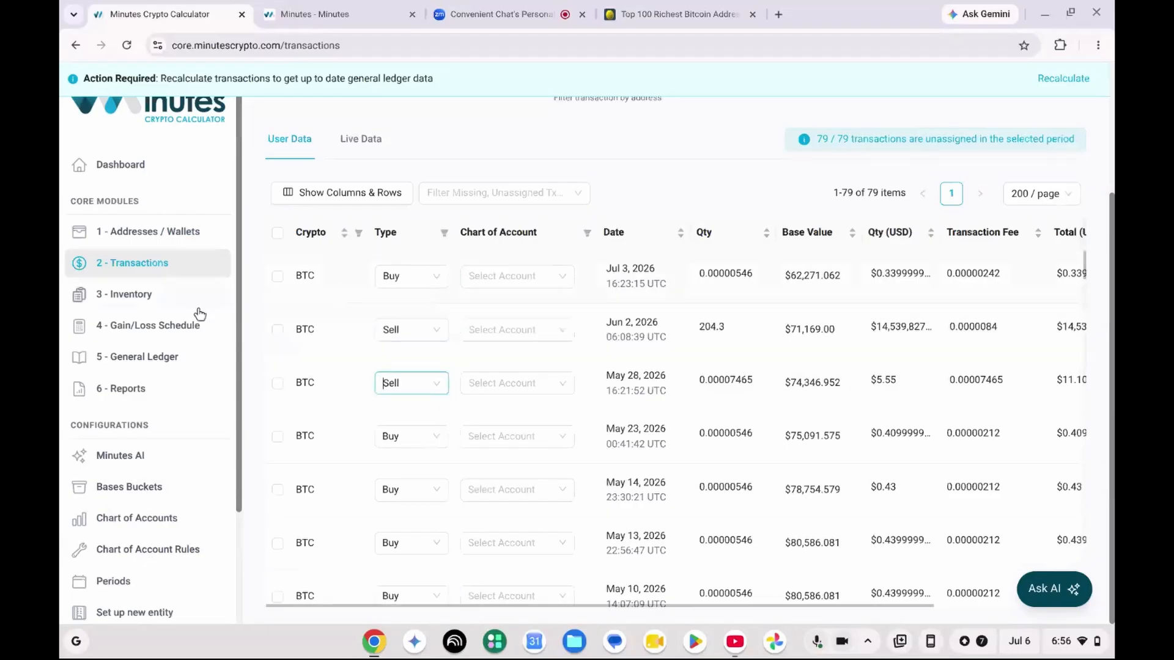
# Step: Examine the purchase lots behind the BTC entry in the ending inventory summary, and collapse the entry again
pyautogui.click(171, 303)
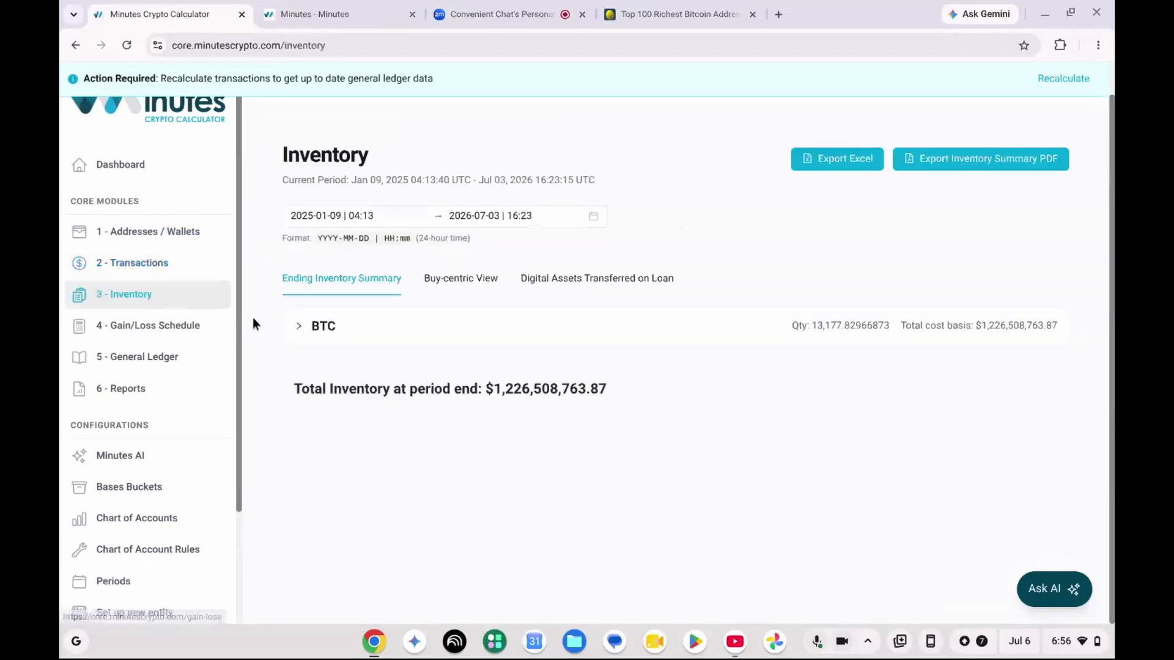
pyautogui.click(300, 332)
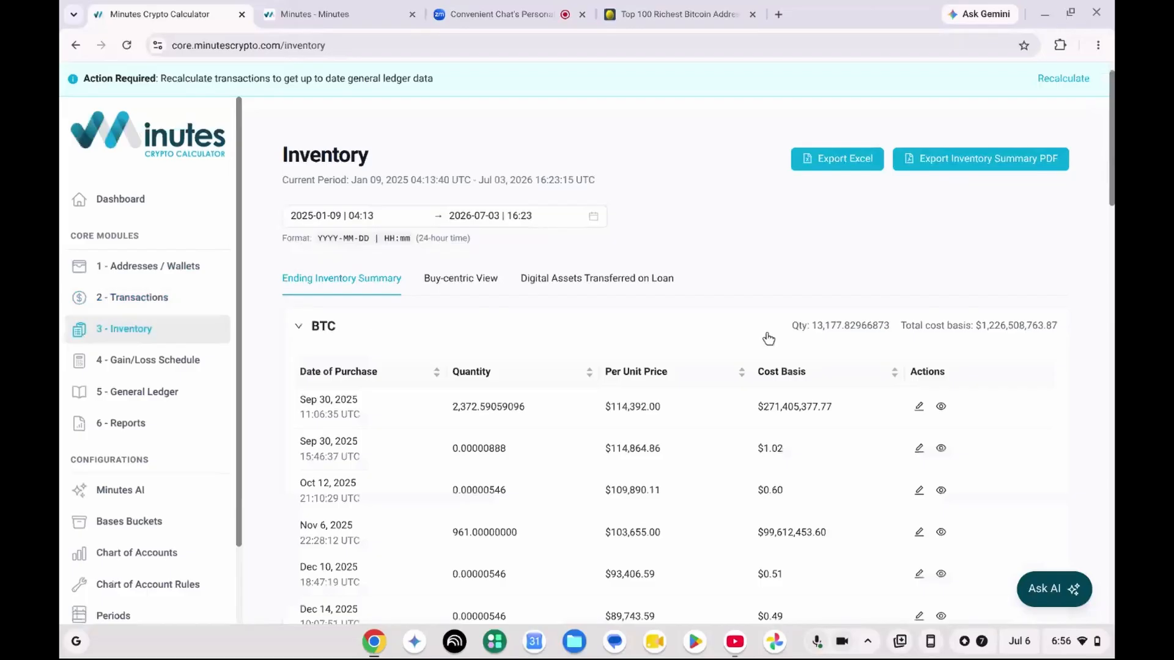
pyautogui.moveTo(1113, 164); pyautogui.dragTo(1113, 214)
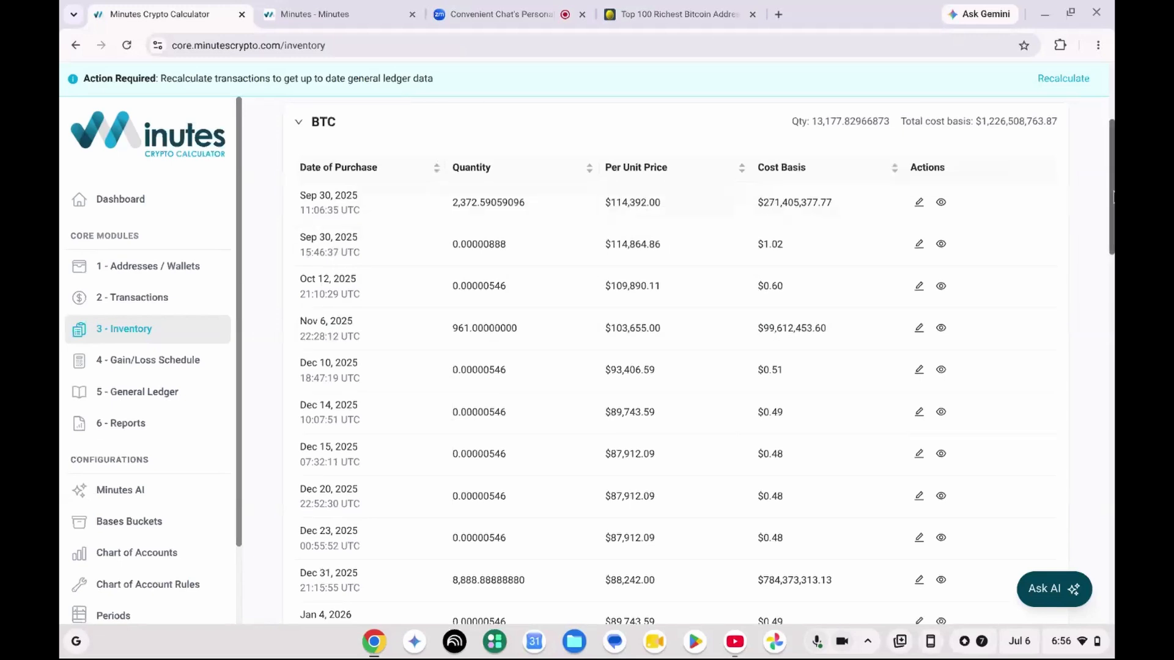
pyautogui.click(299, 126)
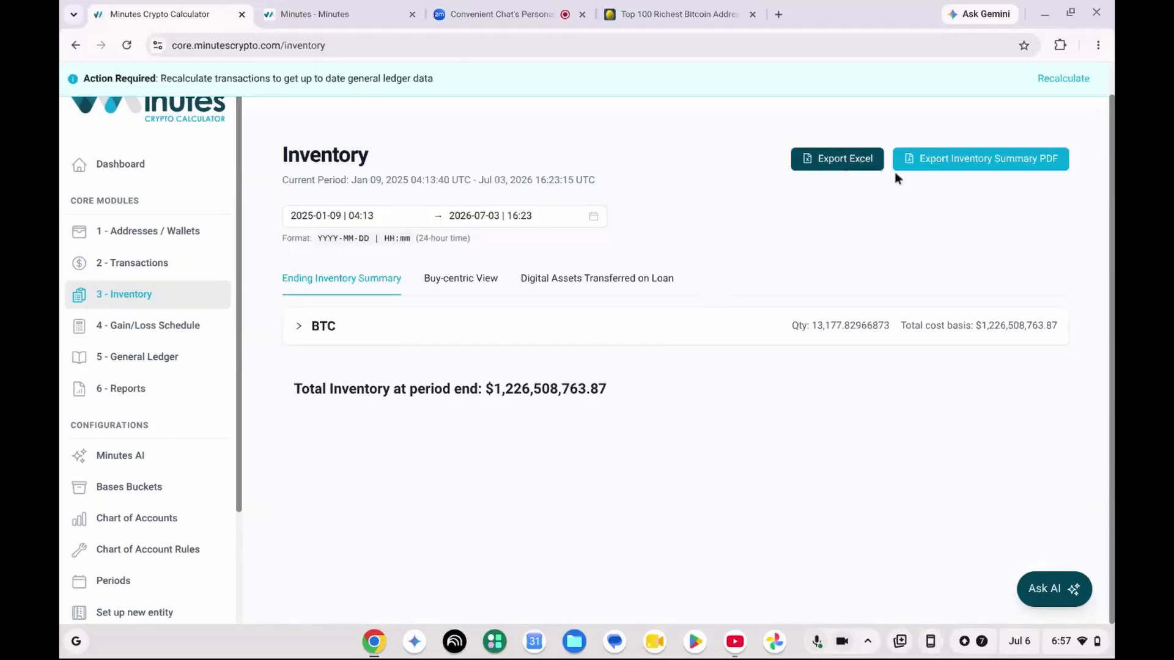
# Step: Review the Gain/Loss Schedule summary and its individual BTC sales
pyautogui.click(188, 340)
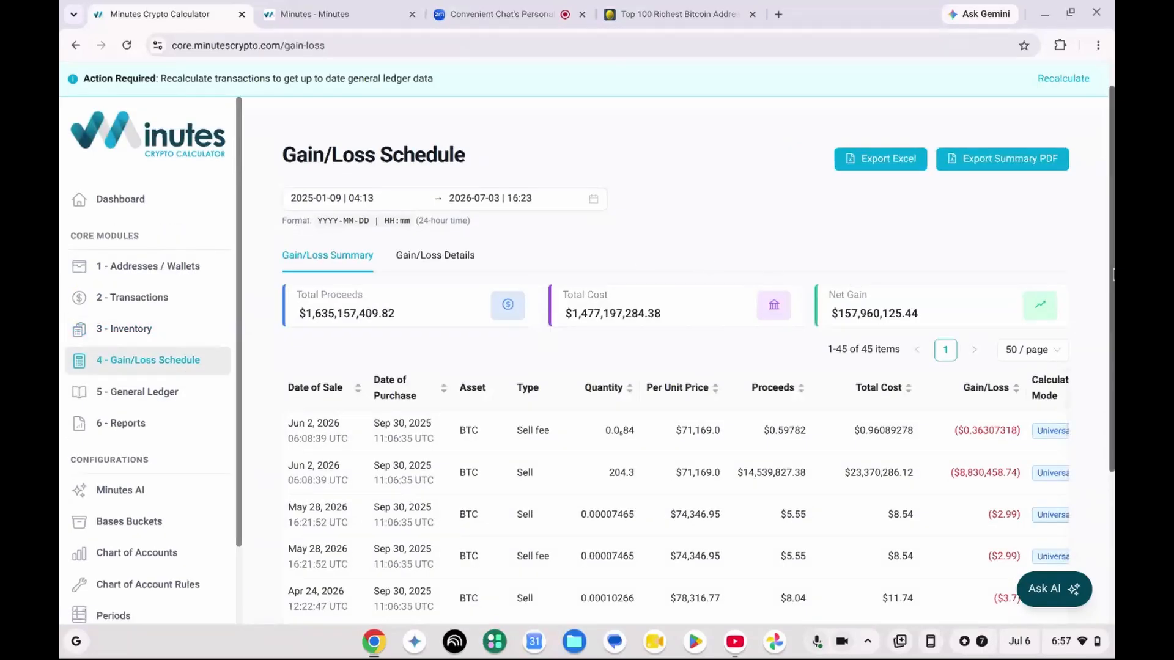
pyautogui.moveTo(1113, 274); pyautogui.dragTo(1111, 334)
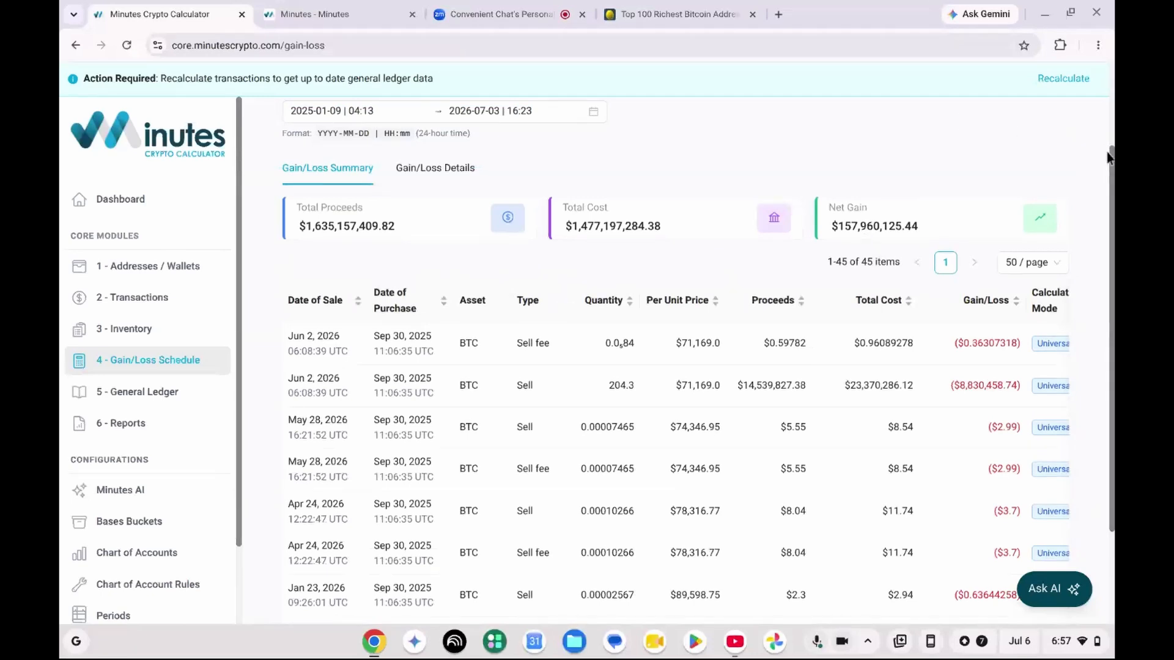
pyautogui.moveTo(1113, 156)
pyautogui.mouseDown()
pyautogui.moveTo(1112, 143)
pyautogui.moveTo(1113, 156)
pyautogui.mouseUp()
# Step: Review the General Ledger account balances and the balance sheet and income statement in the financial reports
pyautogui.click(121, 394)
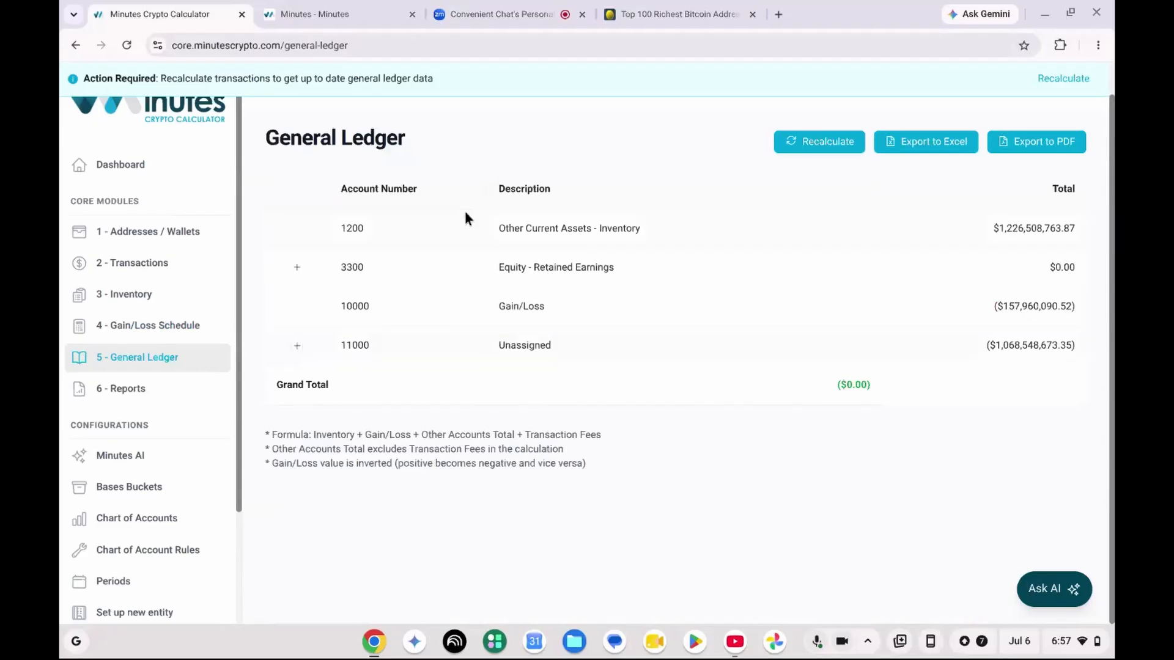
pyautogui.click(174, 397)
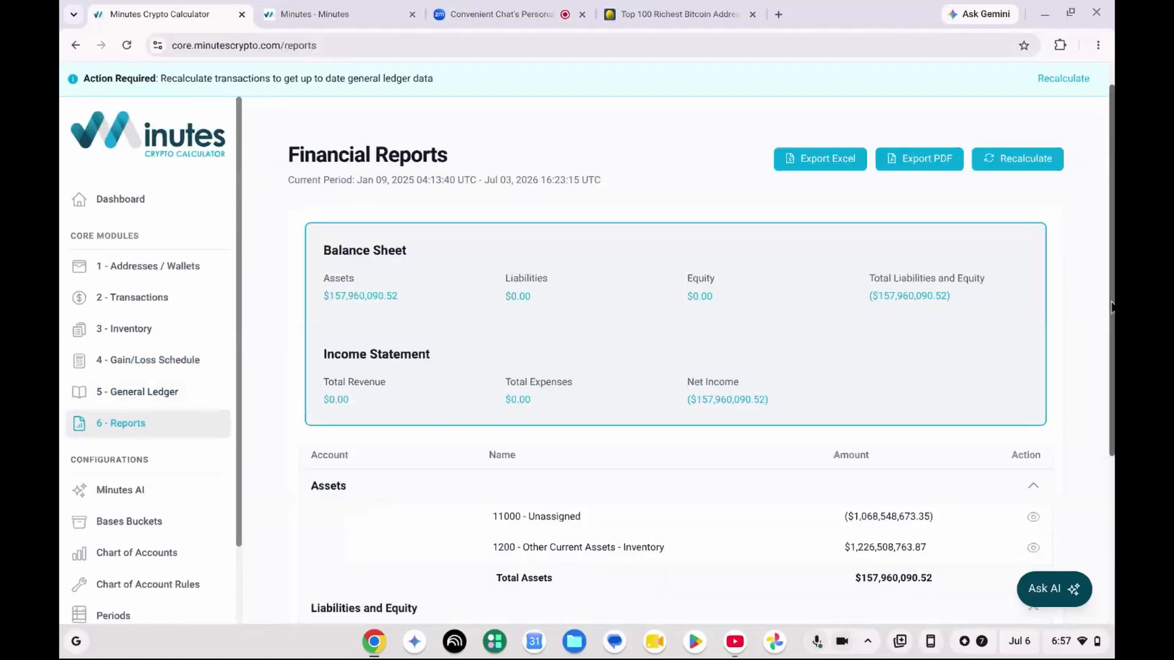
pyautogui.scroll(-4, 1111, 313)
pyautogui.scroll(3, 1107, 315)
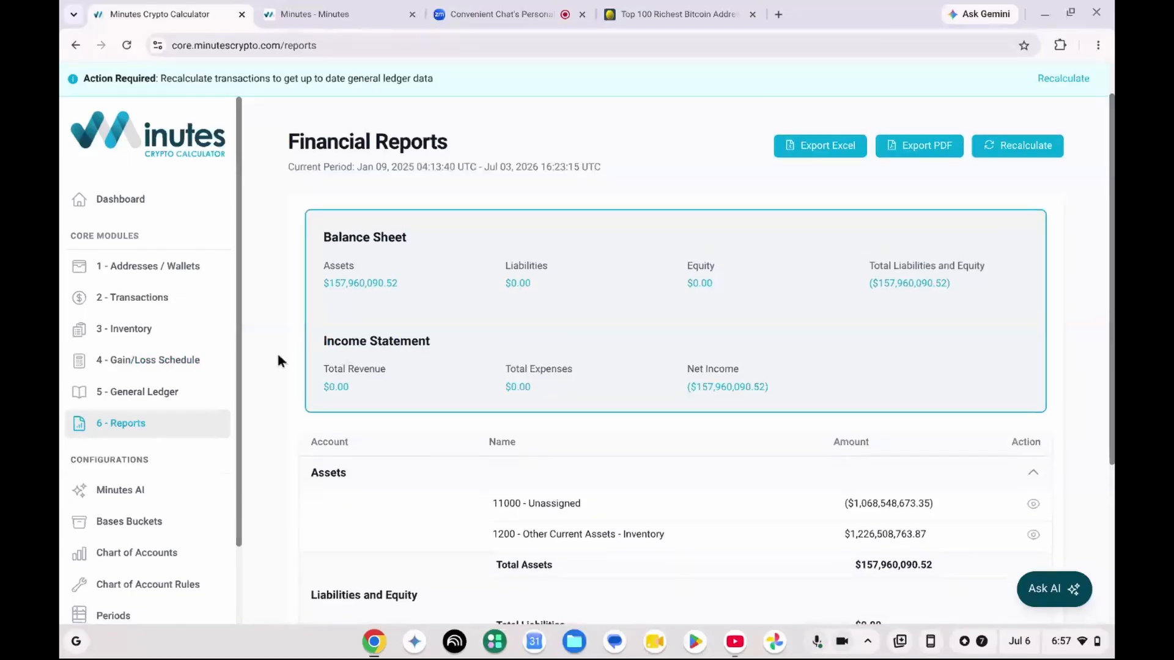
# Step: Open the Chart of Account Rules, dismiss the source limitation notice, and expand address_1 to review its From and To Addresses
pyautogui.moveTo(241, 353); pyautogui.dragTo(237, 428)
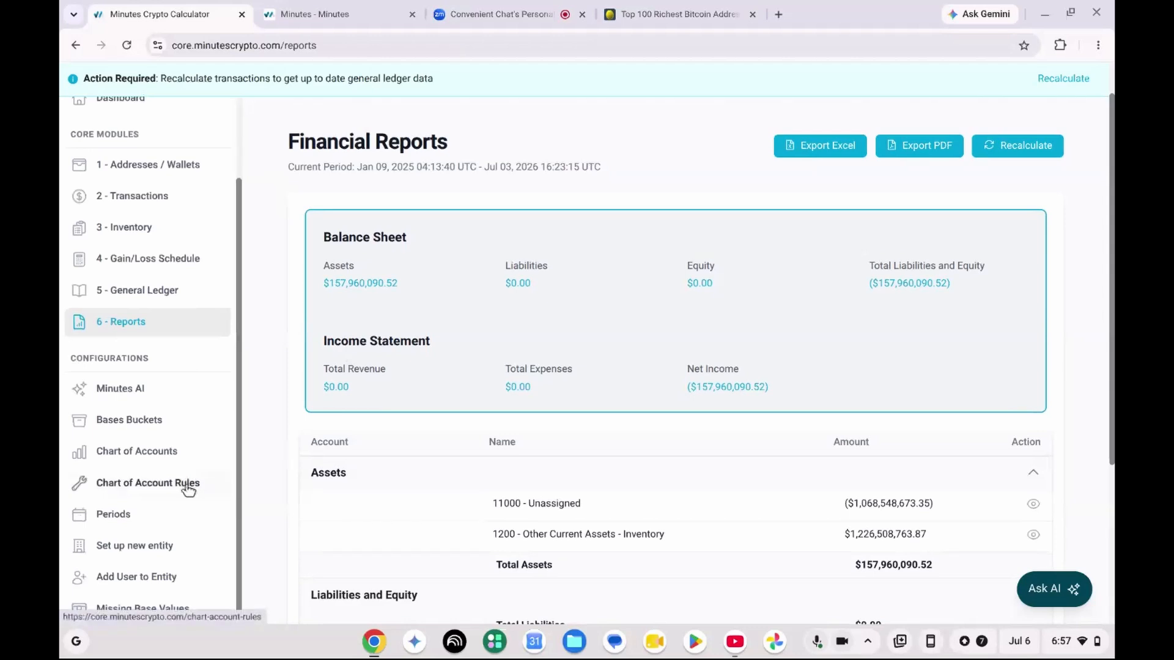
pyautogui.click(187, 486)
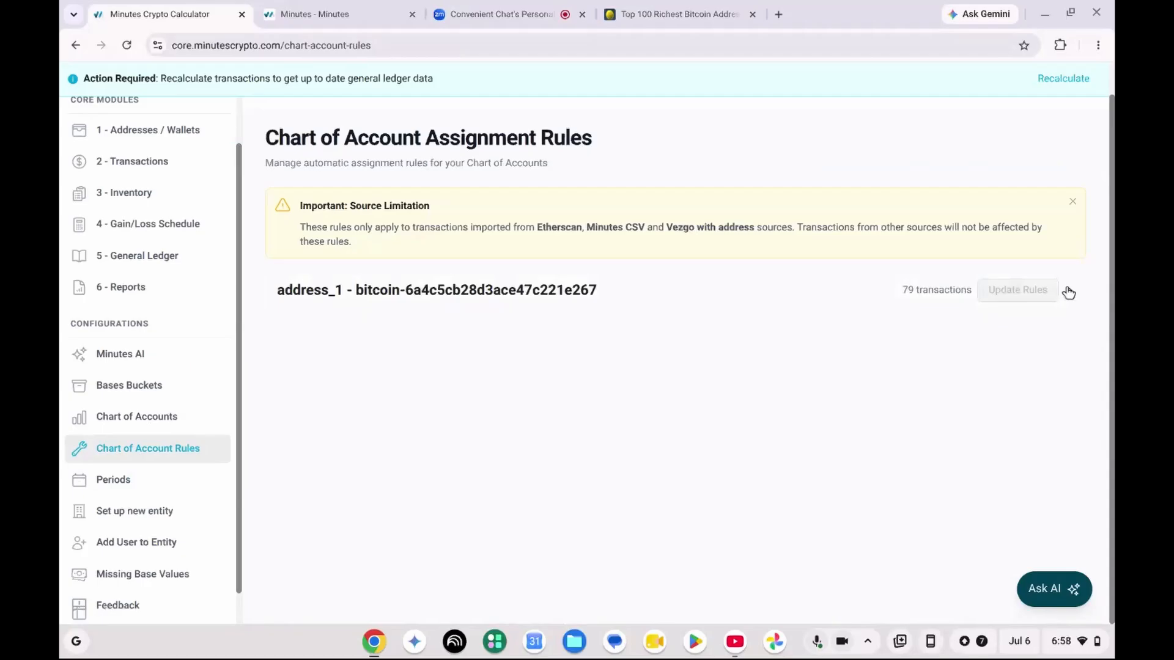
pyautogui.click(1076, 203)
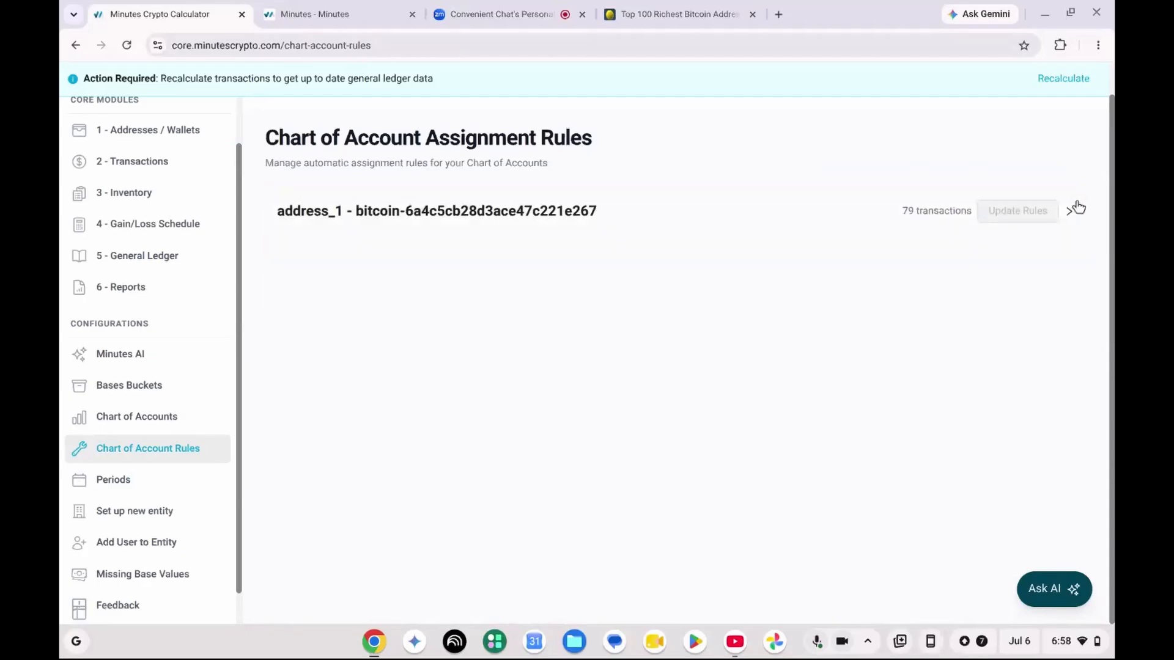
pyautogui.click(1071, 212)
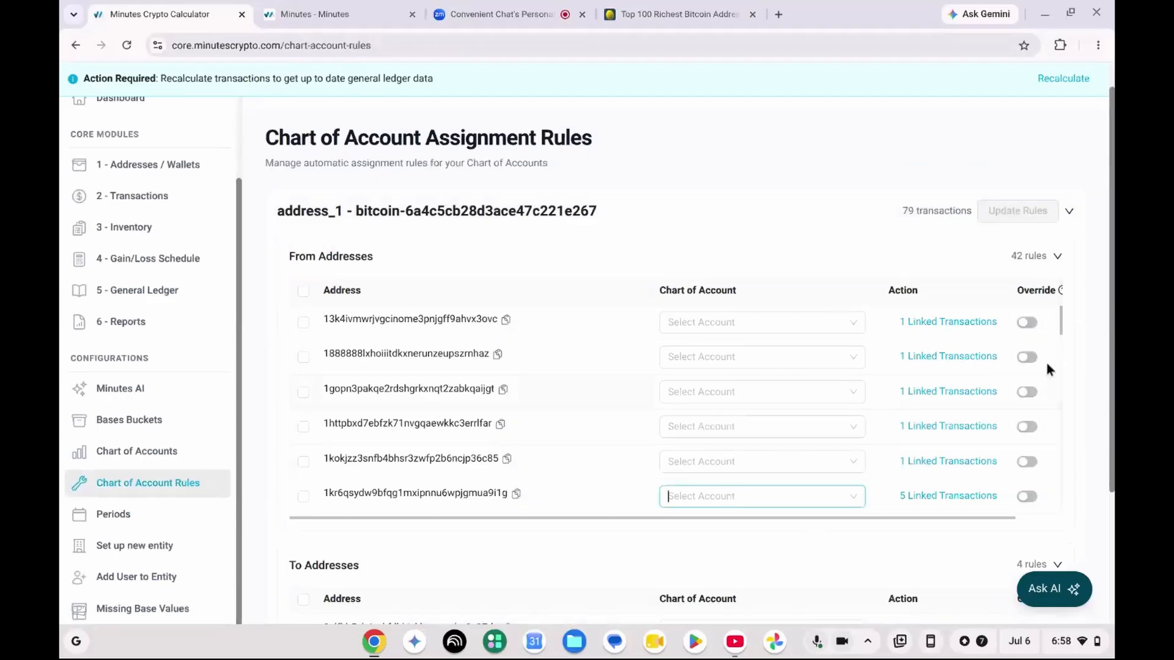
pyautogui.moveTo(1060, 333); pyautogui.dragTo(1052, 511)
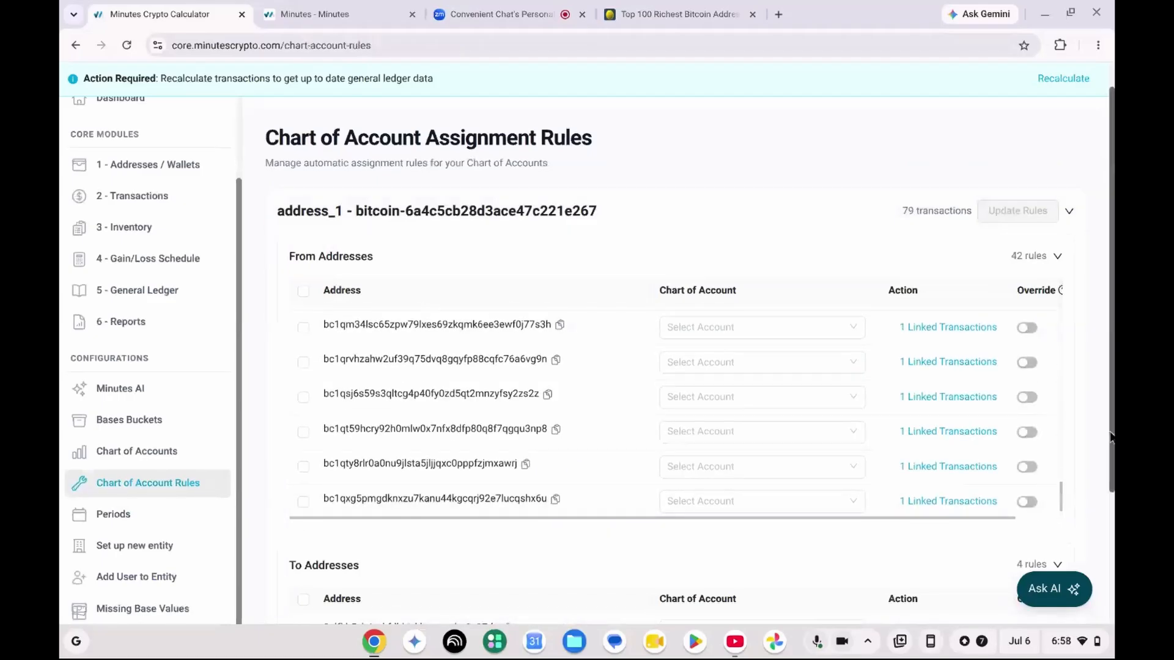
pyautogui.moveTo(1113, 444); pyautogui.dragTo(1114, 574)
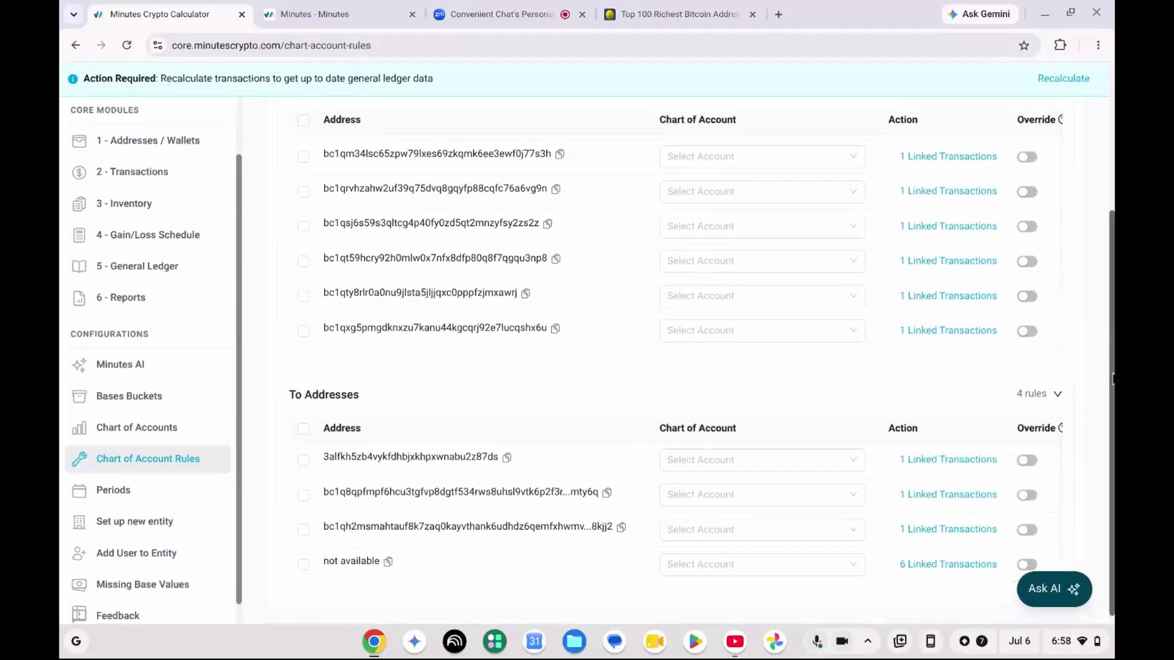
pyautogui.moveTo(1113, 373); pyautogui.dragTo(1113, 223)
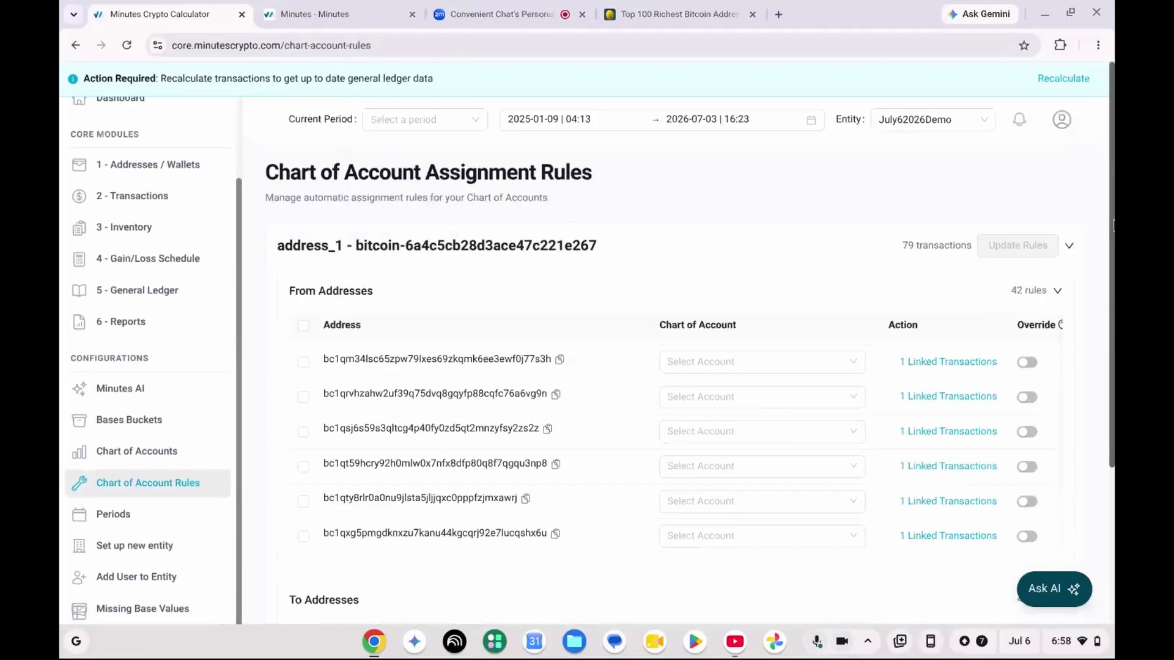
# Step: Assign 4010 - Sales - Product sales to all From Addresses of address_1 at once
pyautogui.click(303, 326)
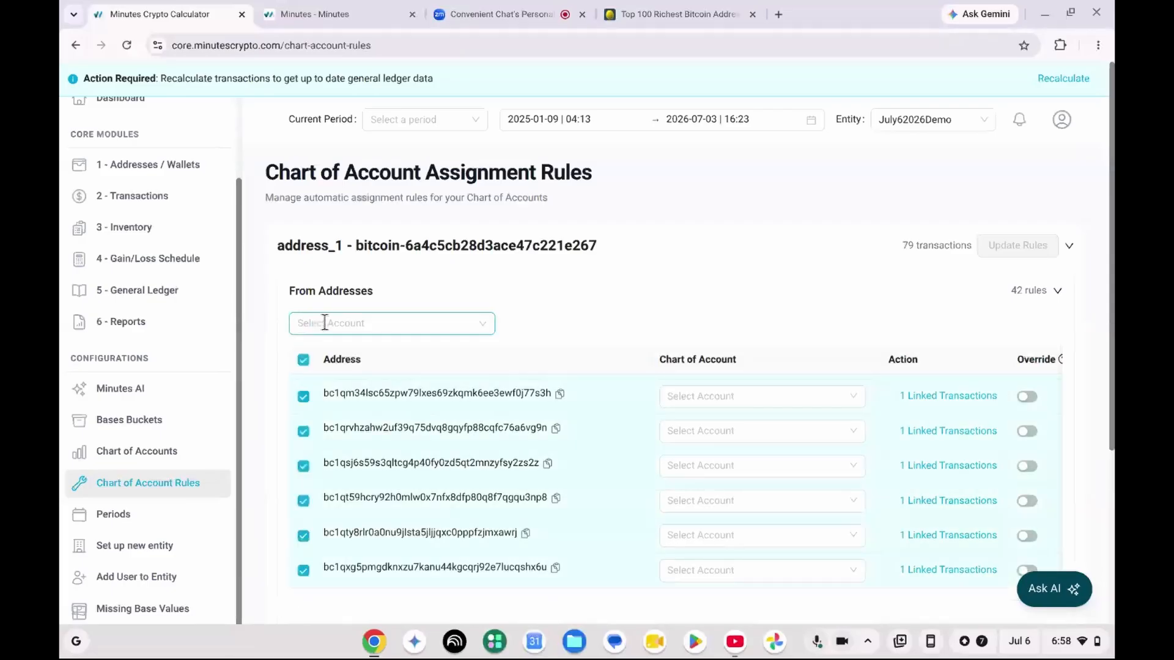
pyautogui.click(325, 322)
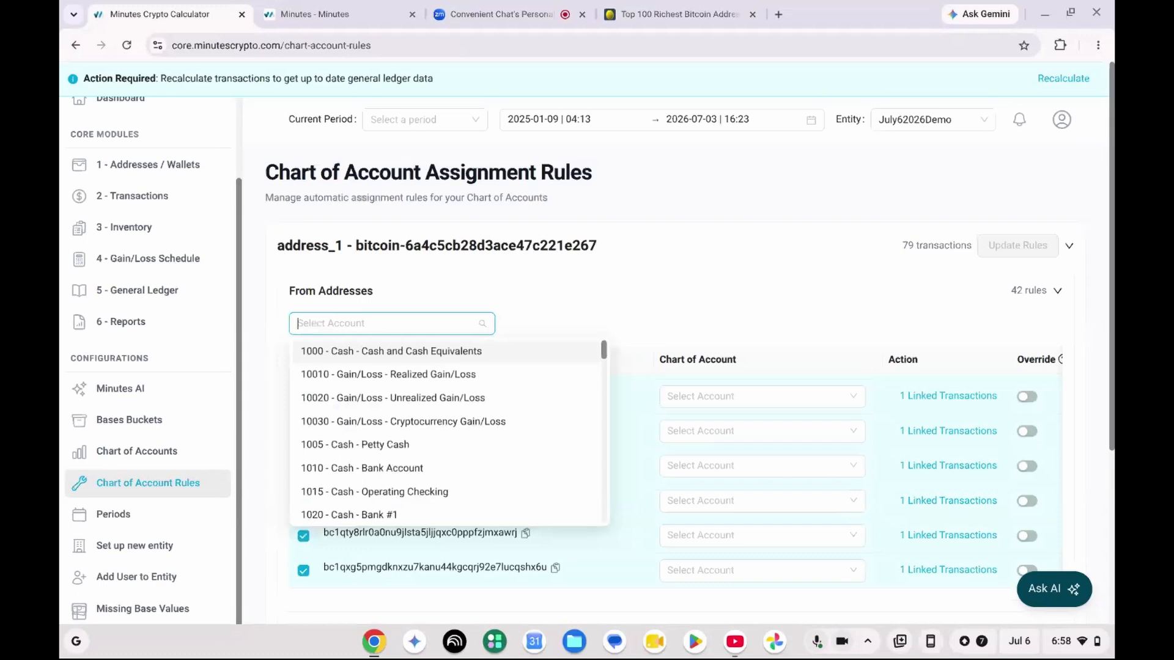
pyautogui.write('sales')
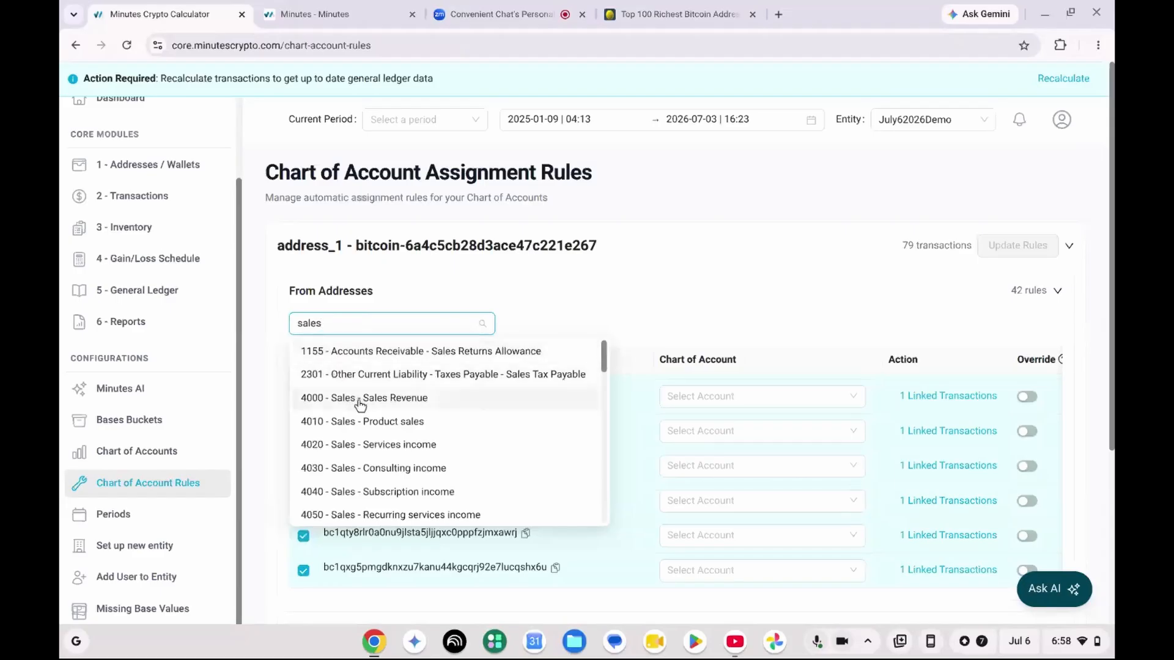
pyautogui.click(370, 423)
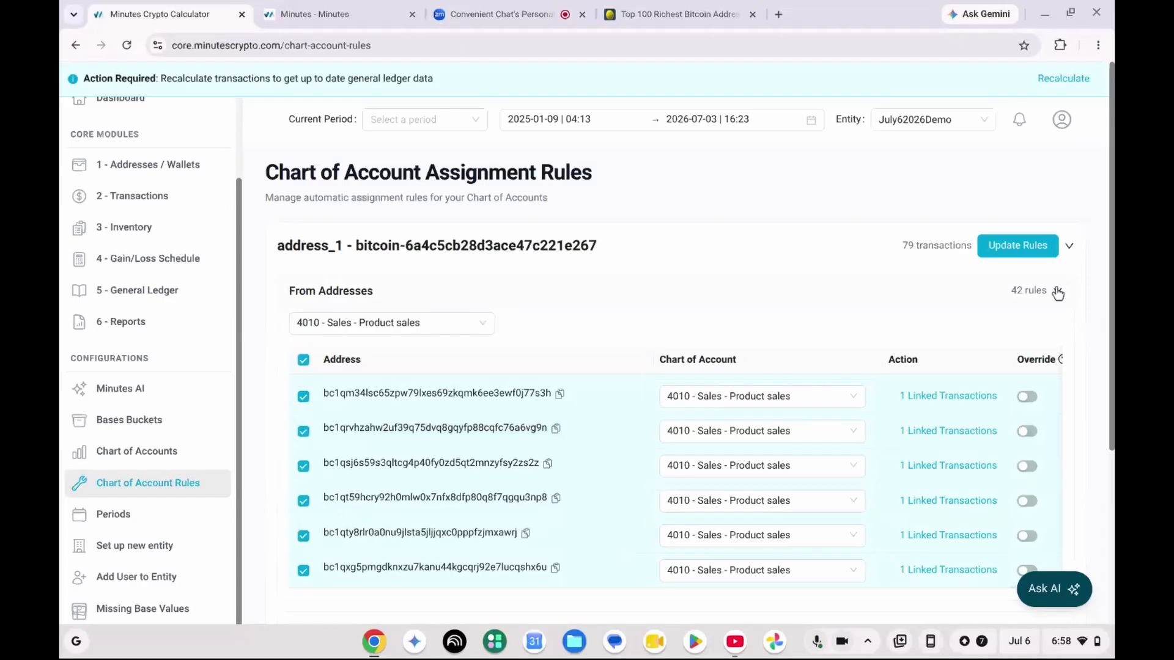
# Step: Deselect all From Addresses and reassign only the one ending in jgafh to 1304 - Other Current Assets - Loans to Employees
pyautogui.scroll(-2, 1106, 346)
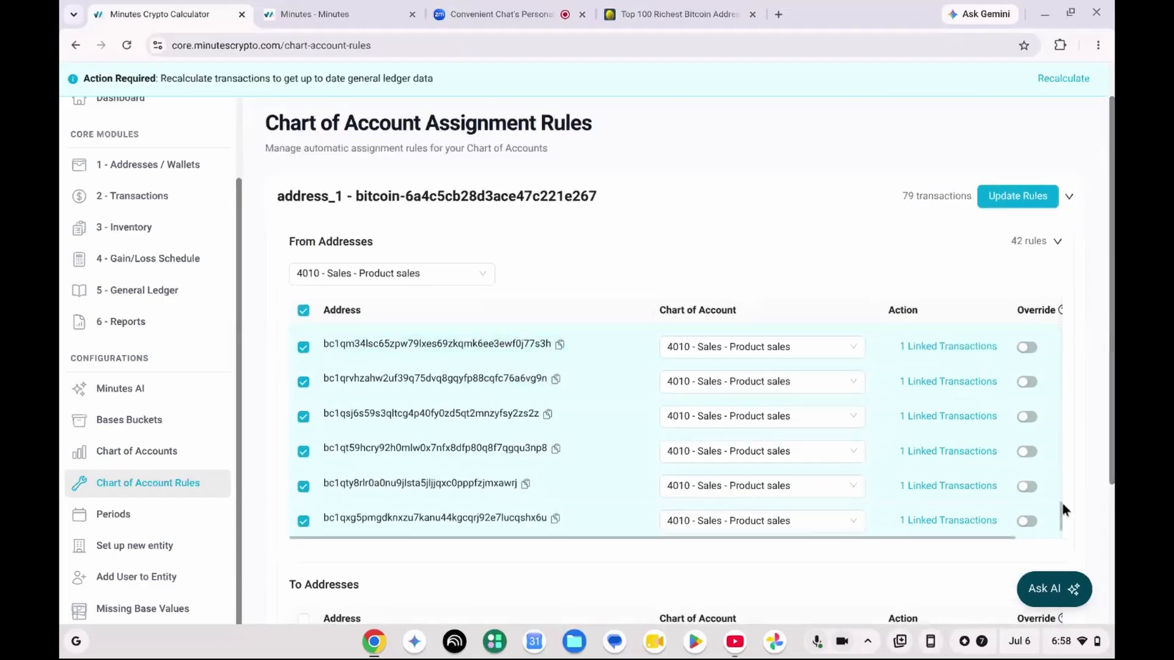
pyautogui.moveTo(1061, 507); pyautogui.dragTo(1061, 444)
pyautogui.click(723, 446)
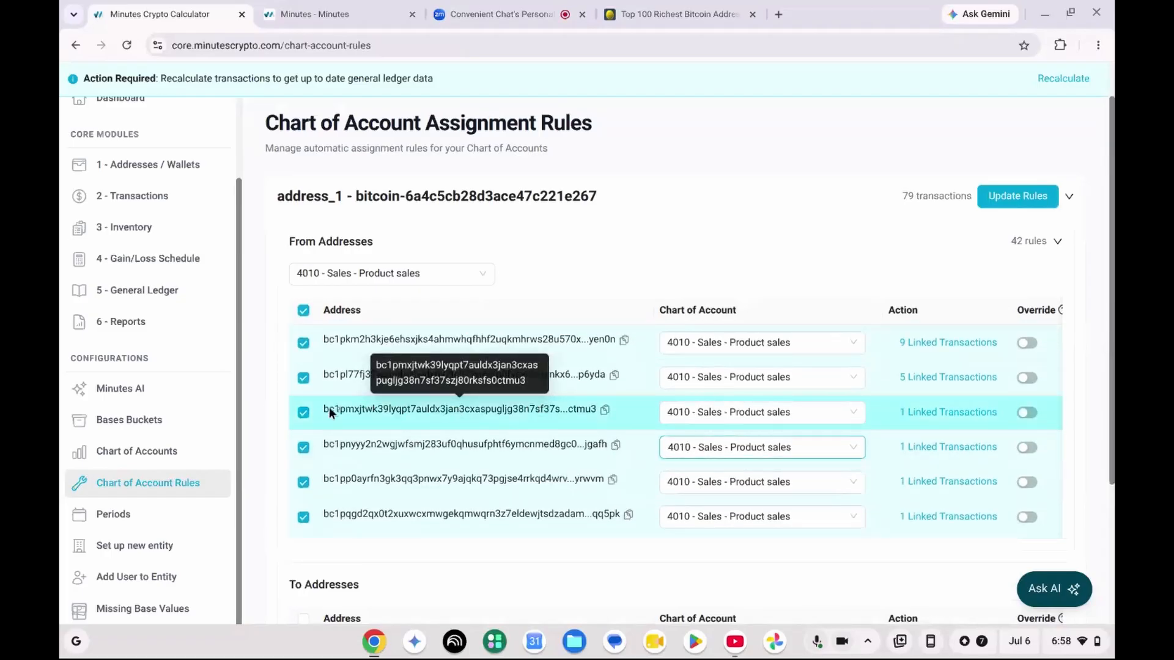
pyautogui.click(304, 310)
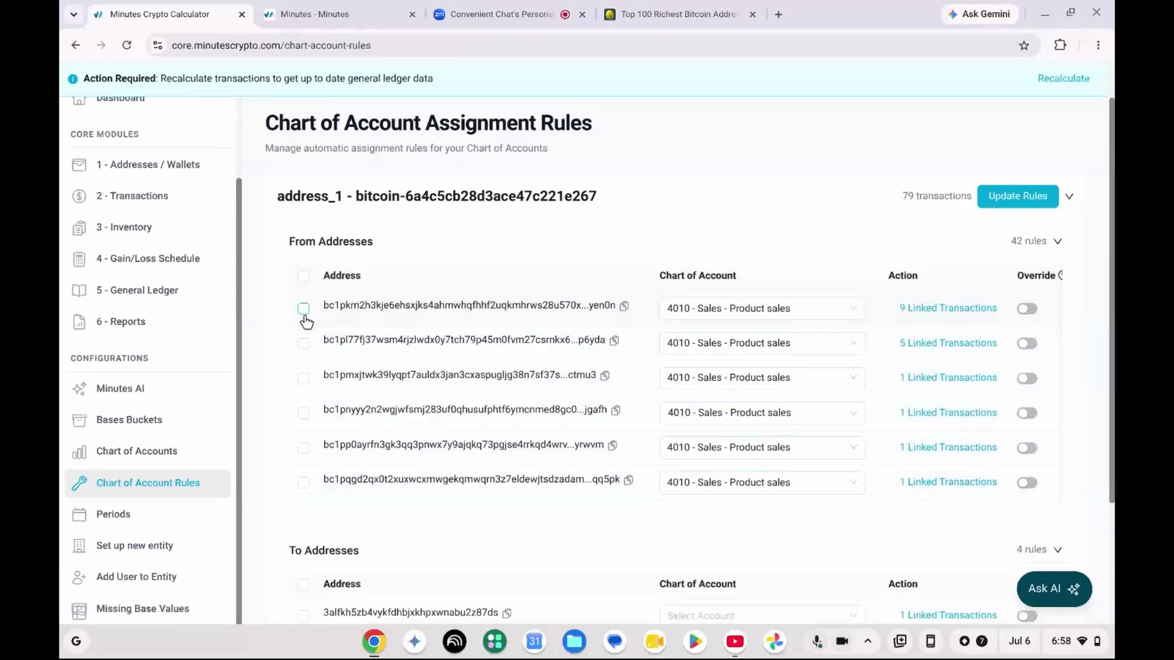
pyautogui.click(304, 414)
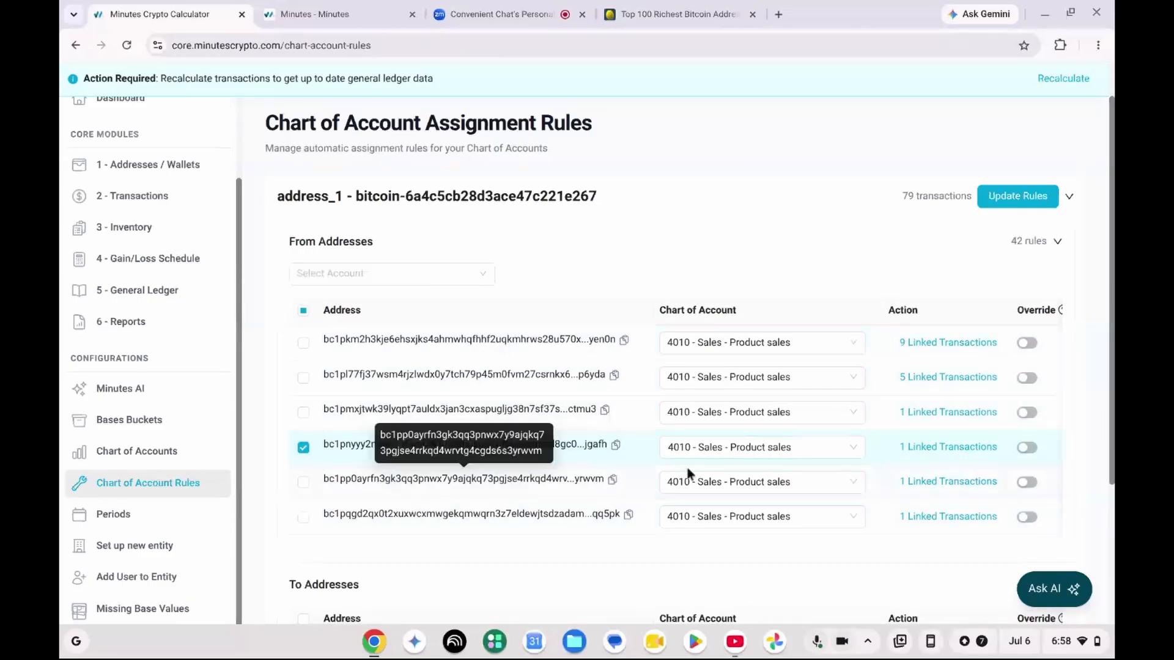
pyautogui.click(747, 449)
pyautogui.write('loan')
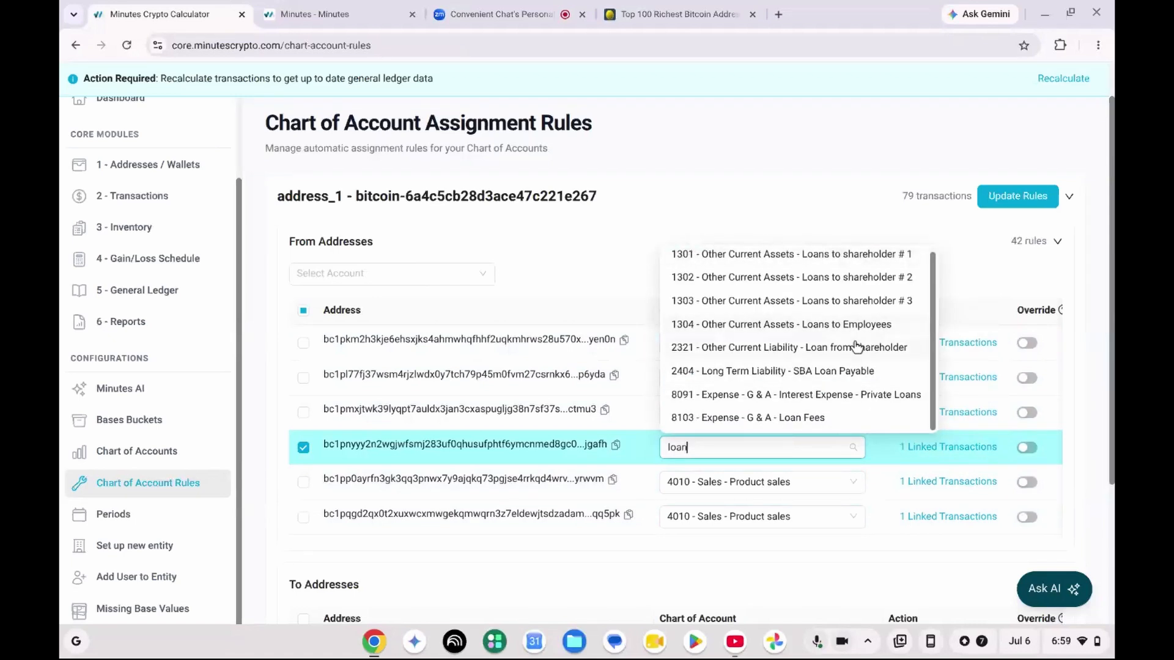
pyautogui.click(850, 325)
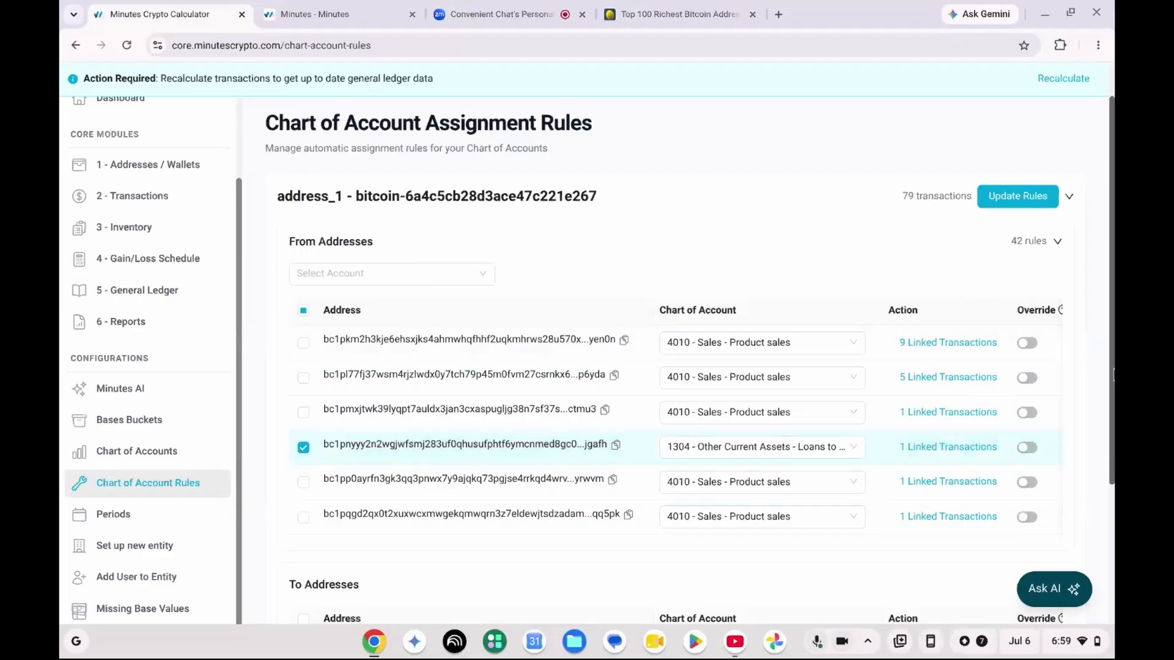
# Step: Assign 5010 - Cost of Goods Sold - Materials - COGS to all To Addresses of address_1 at once
pyautogui.scroll(-4, 1113, 374)
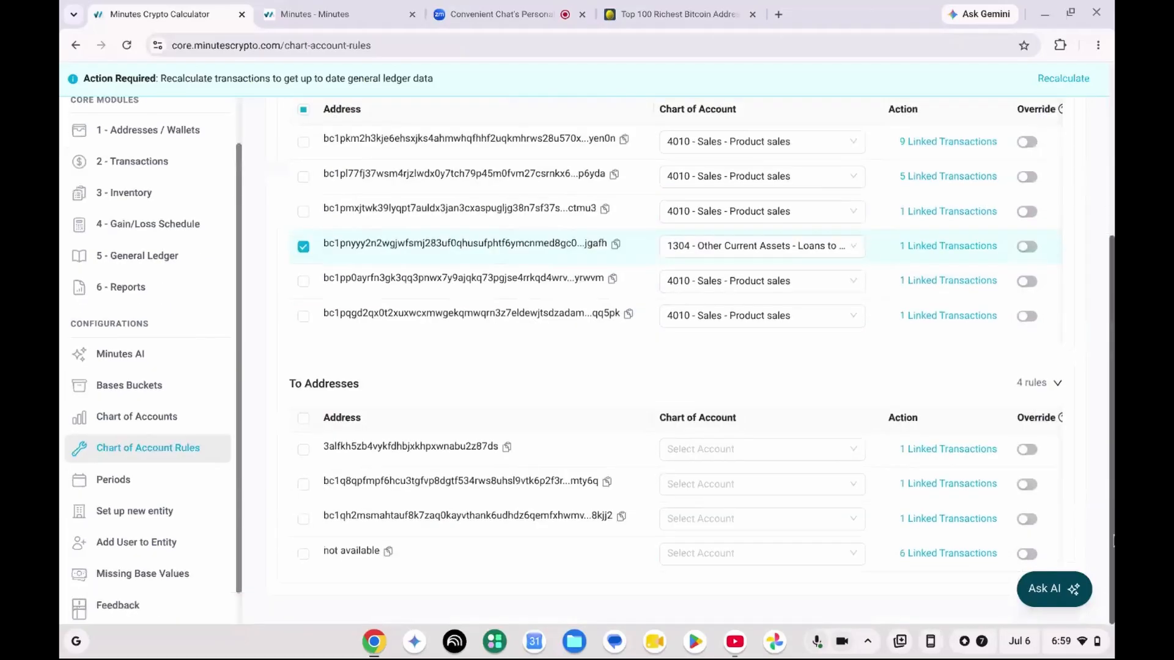
pyautogui.click(303, 420)
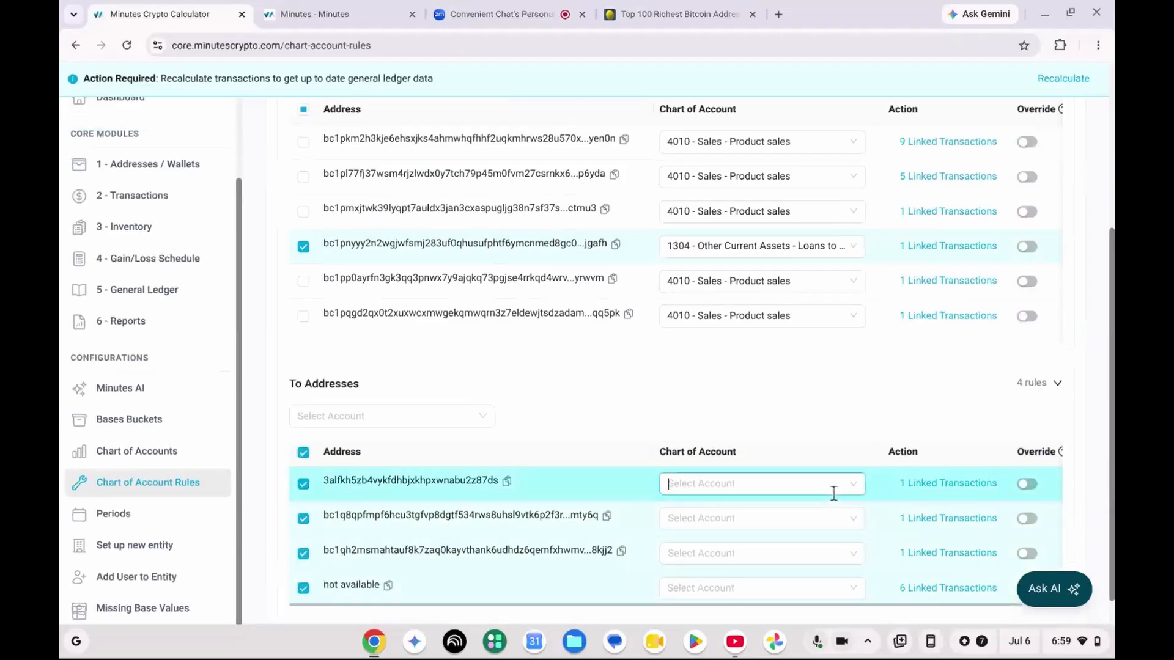
pyautogui.click(405, 416)
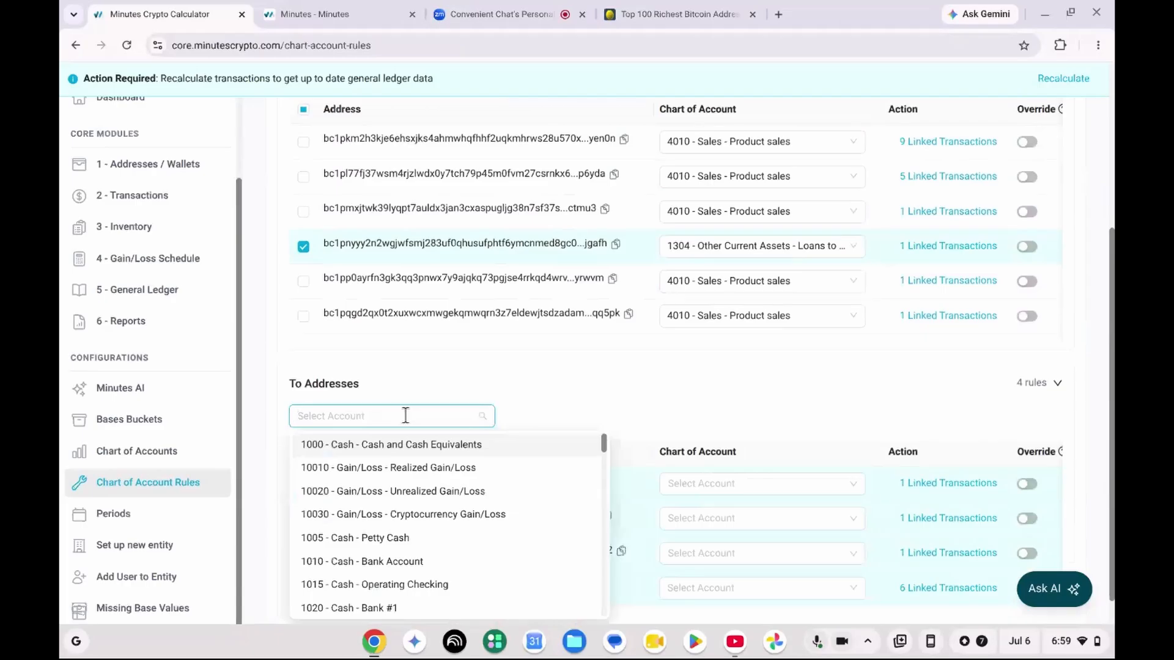
pyautogui.write('cost')
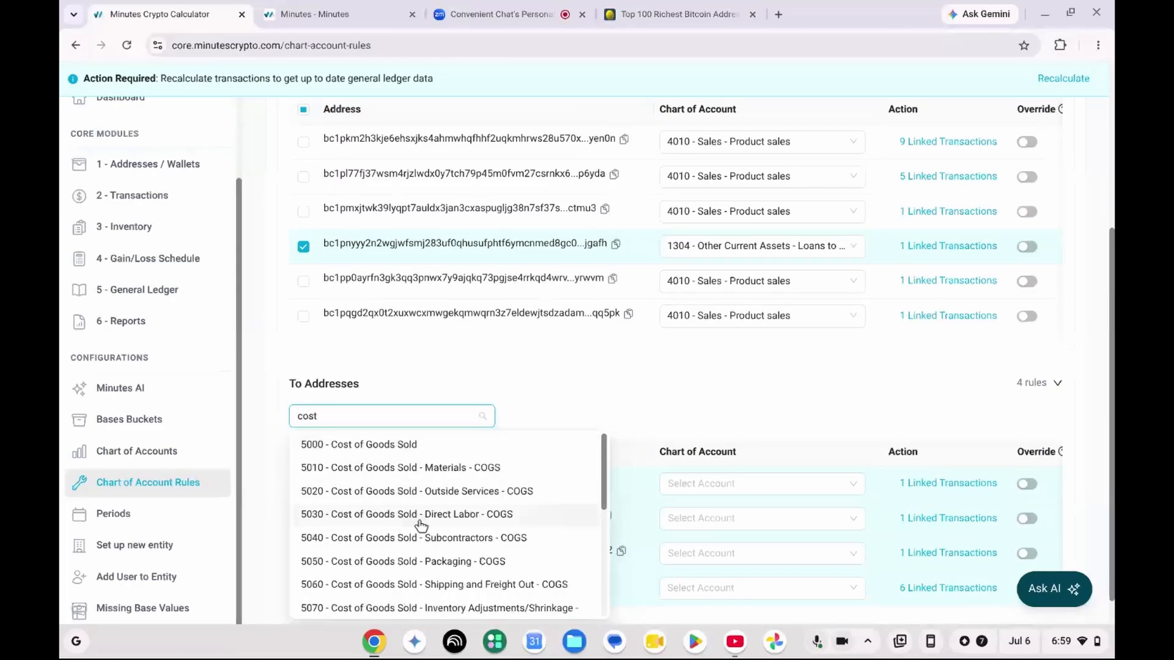
pyautogui.click(421, 475)
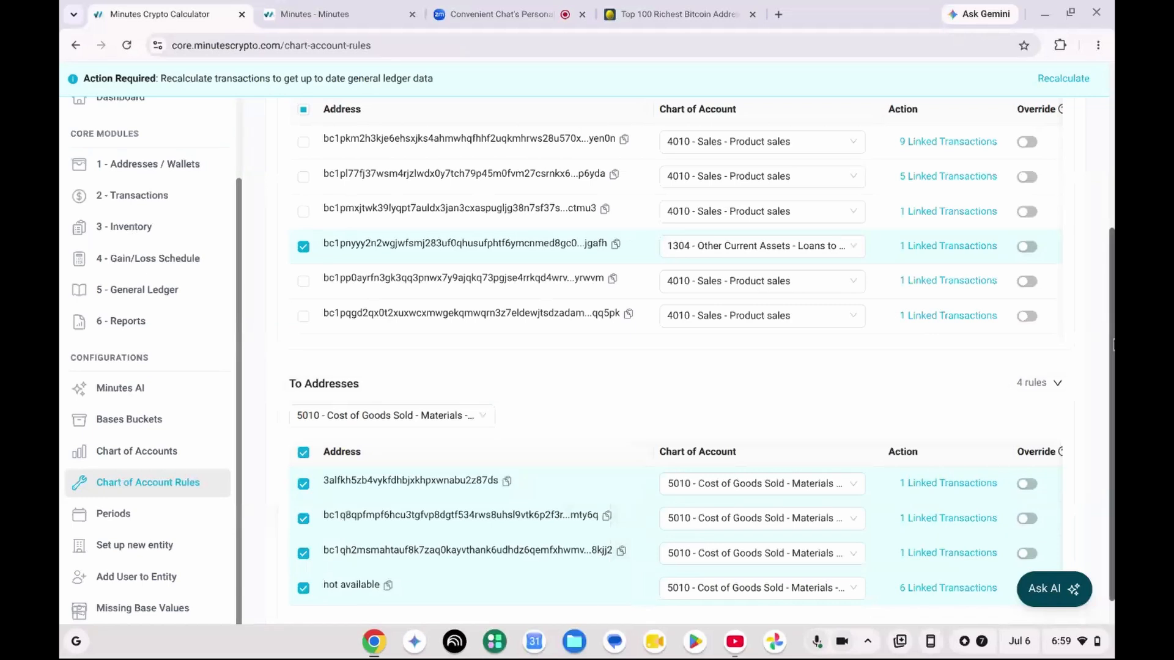
# Step: Deselect all To Addresses and reassign only the one ending in z87ds to 5040 - Cost of Goods Sold - Subcontractors - COGS
pyautogui.scroll(-1, 1069, 453)
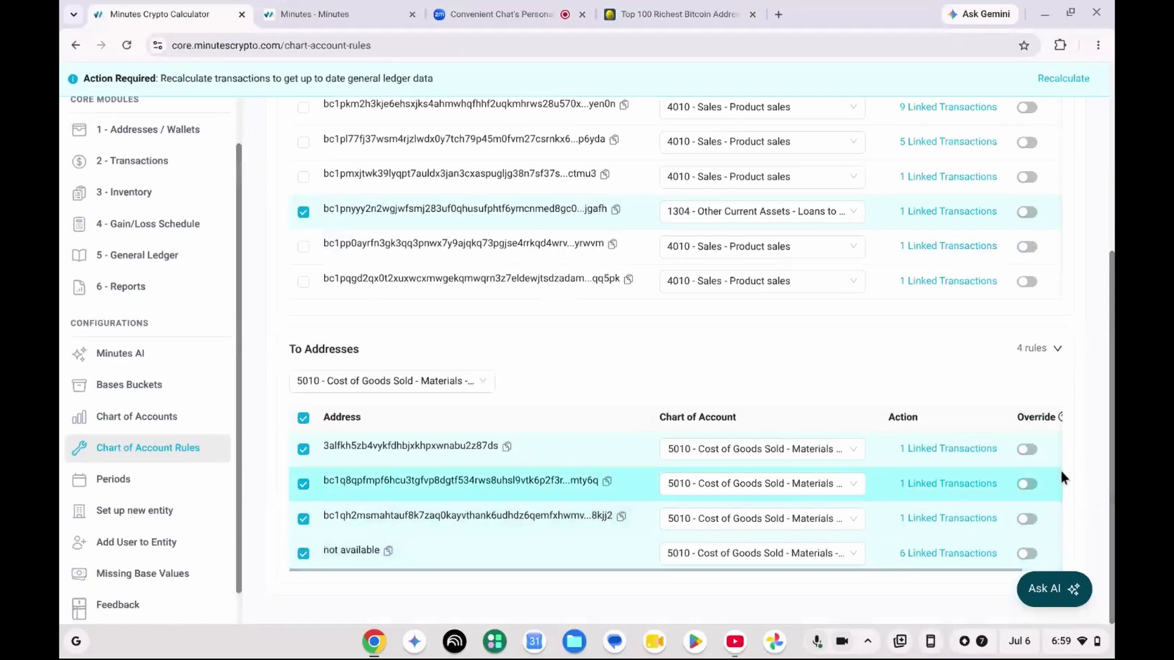
pyautogui.click(303, 419)
pyautogui.click(304, 451)
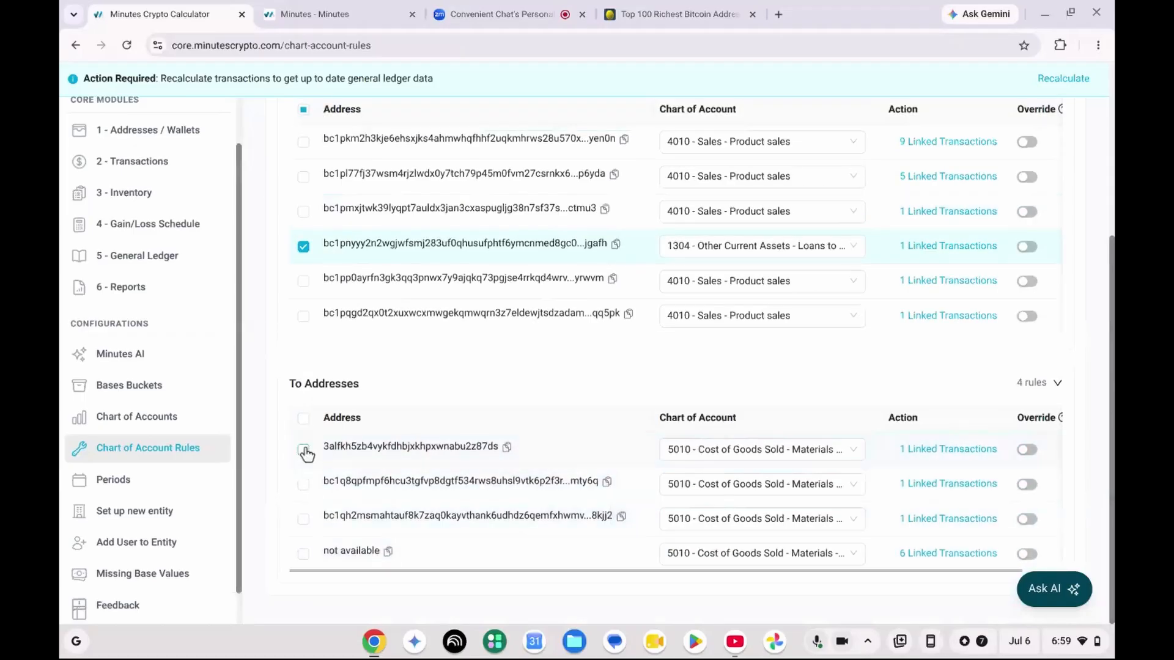
pyautogui.click(758, 485)
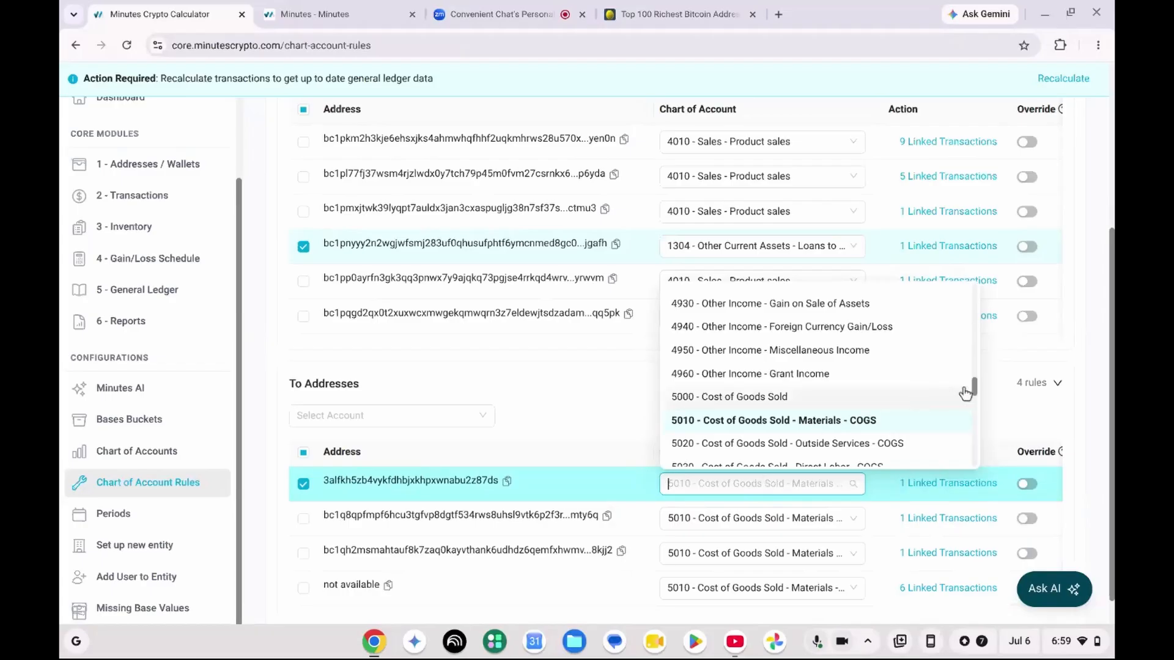
pyautogui.moveTo(971, 386); pyautogui.dragTo(973, 383)
pyautogui.write('con')
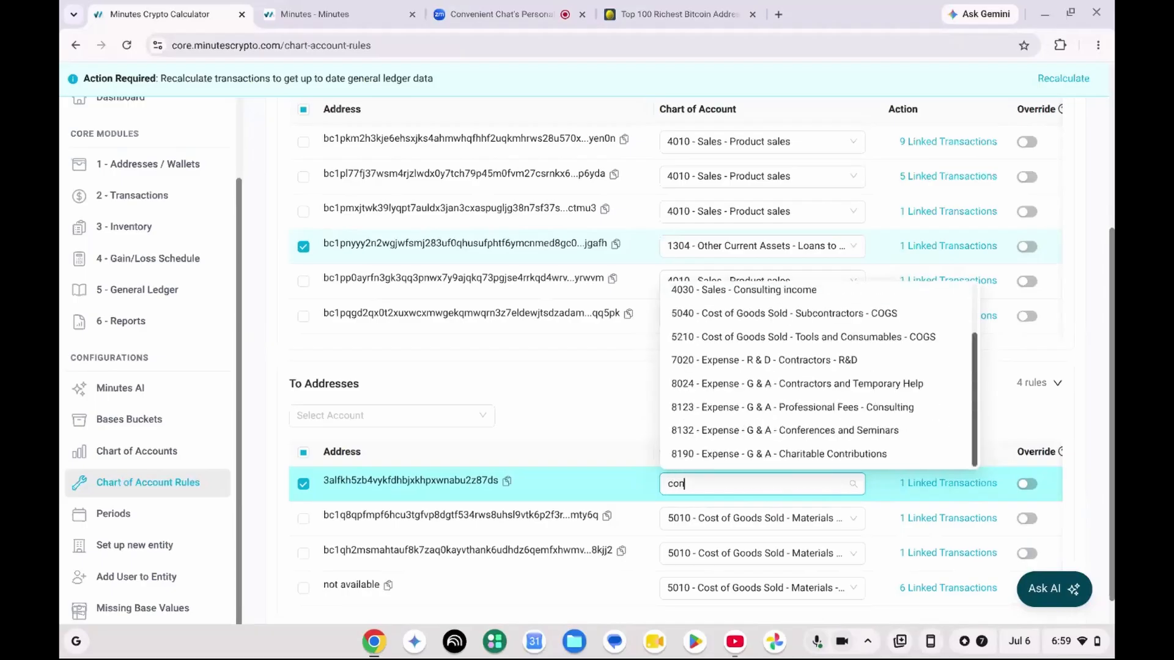
pyautogui.write('tra')
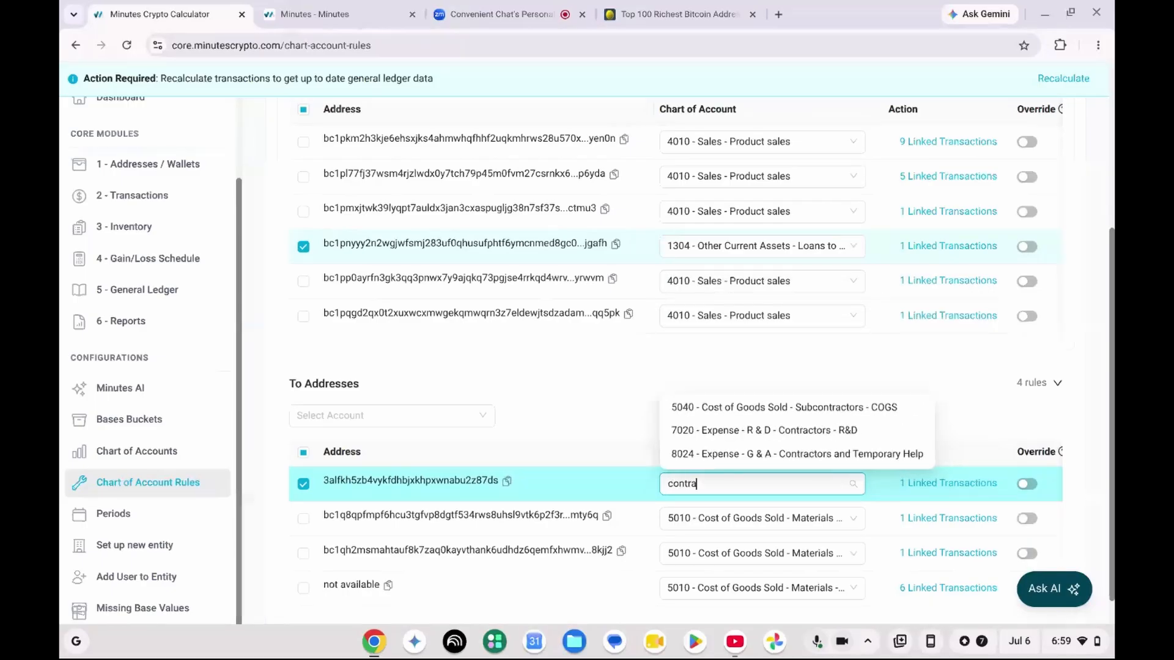
pyautogui.click(856, 409)
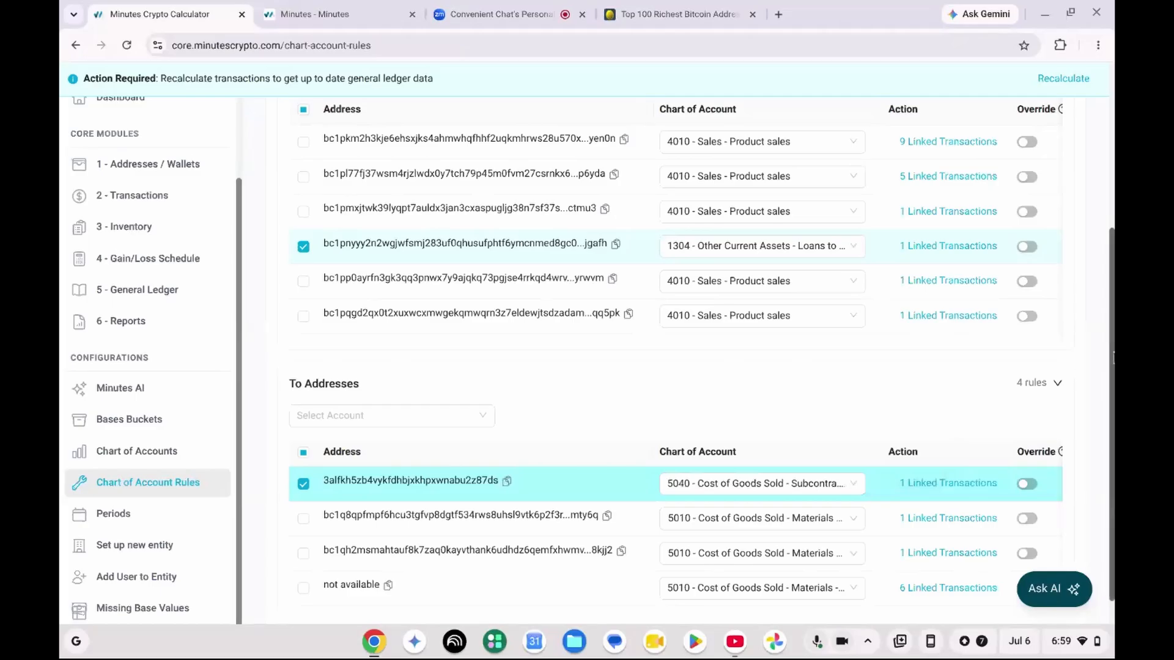
# Step: Update the rules for address_1, review the incoming and outgoing transactions they affect, and save the changes
pyautogui.moveTo(1113, 359); pyautogui.dragTo(1109, 228)
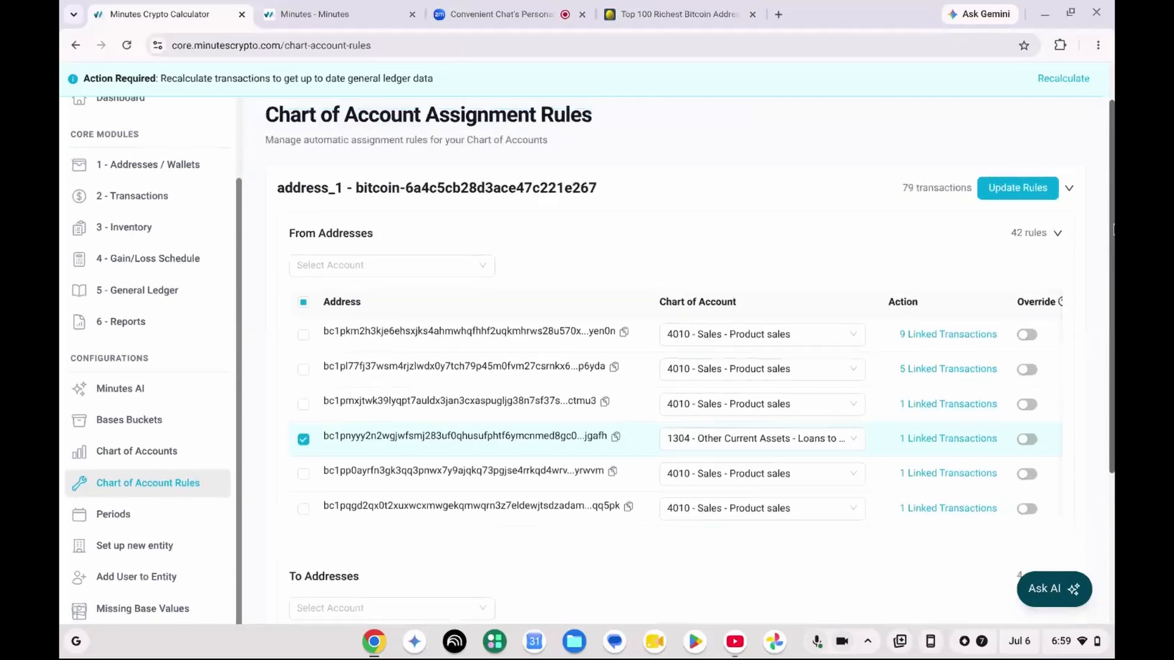
pyautogui.click(1025, 196)
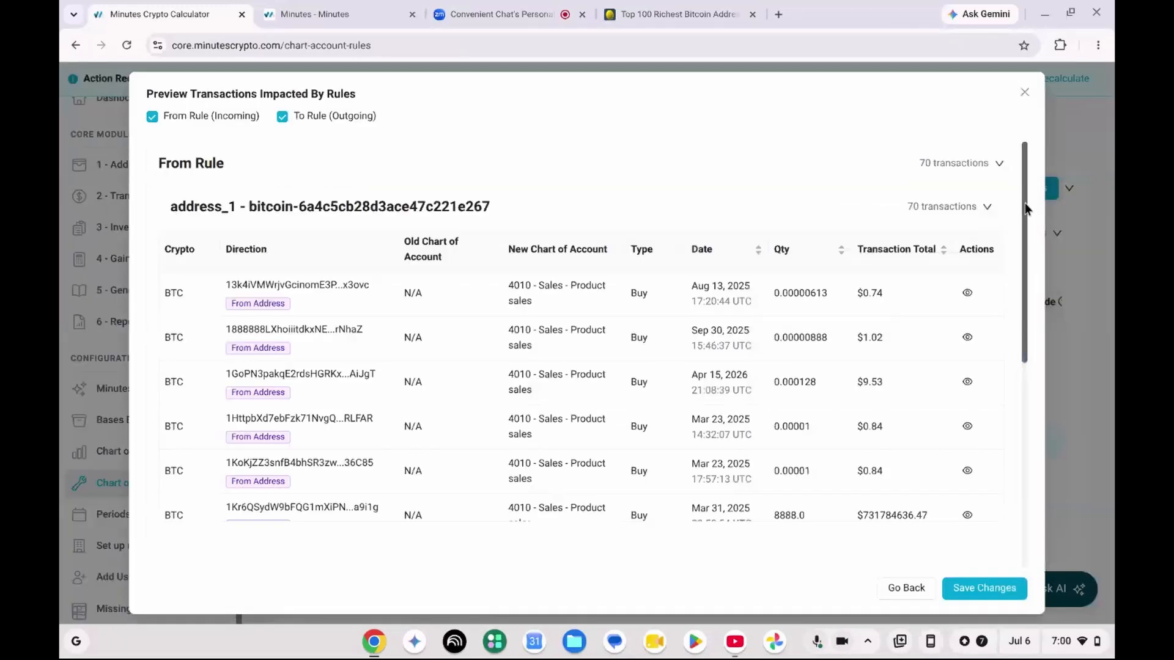
pyautogui.scroll(-10, 1013, 519)
pyautogui.scroll(4, 1014, 357)
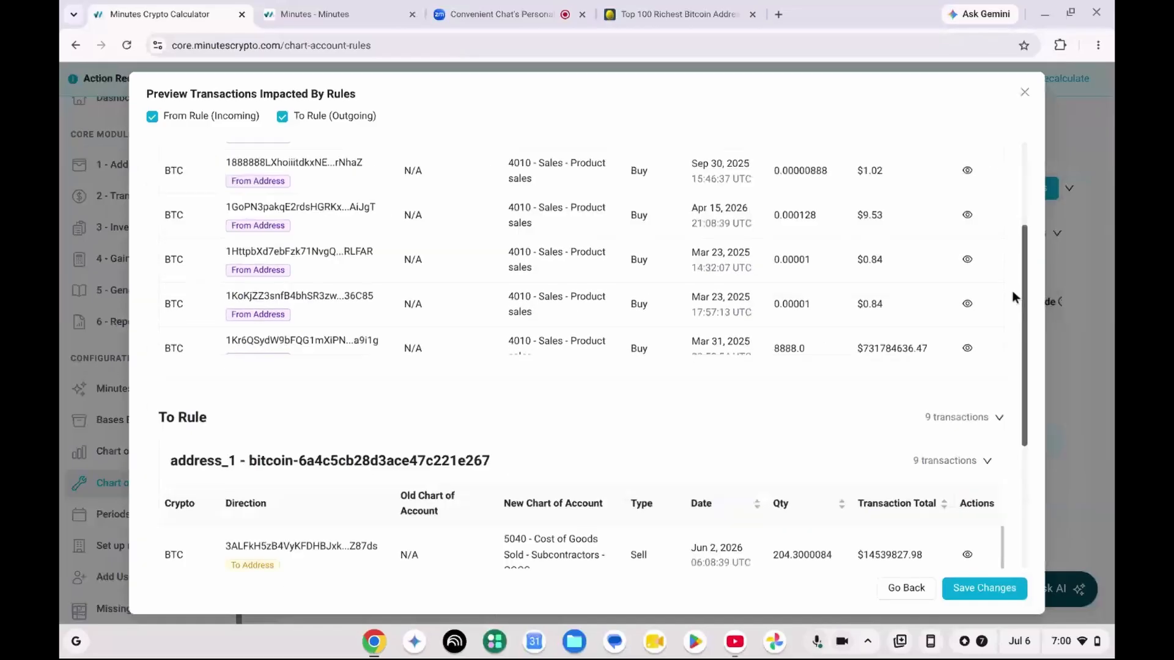
pyautogui.scroll(-2, 1014, 351)
pyautogui.scroll(-3, 1013, 351)
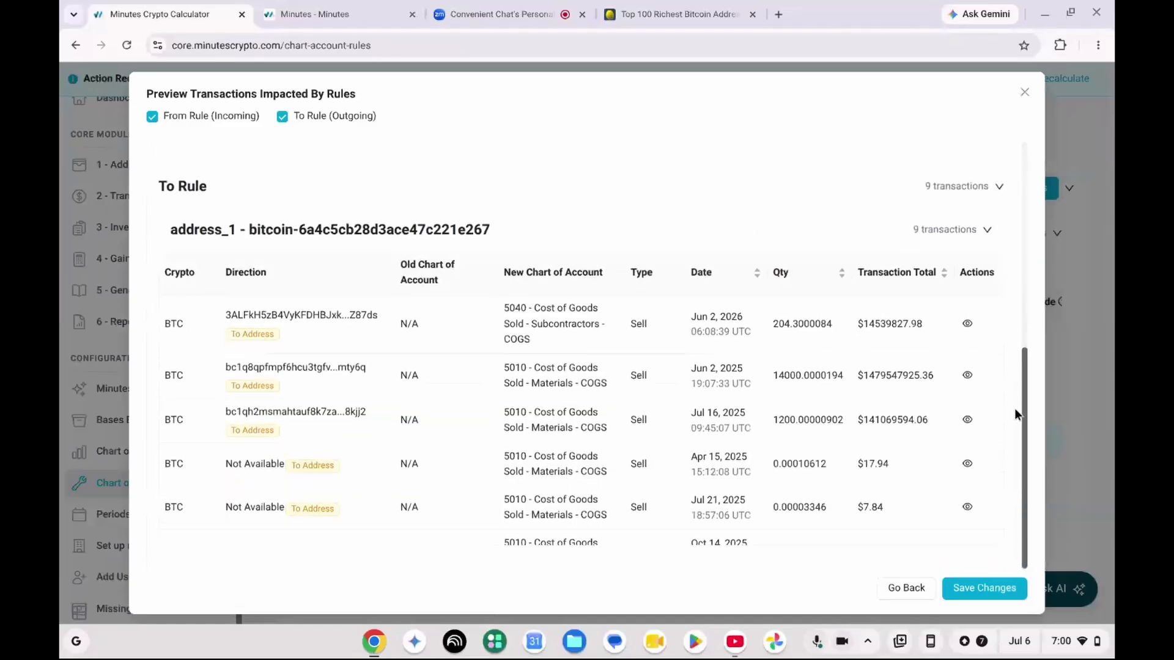
pyautogui.scroll(1, 1015, 409)
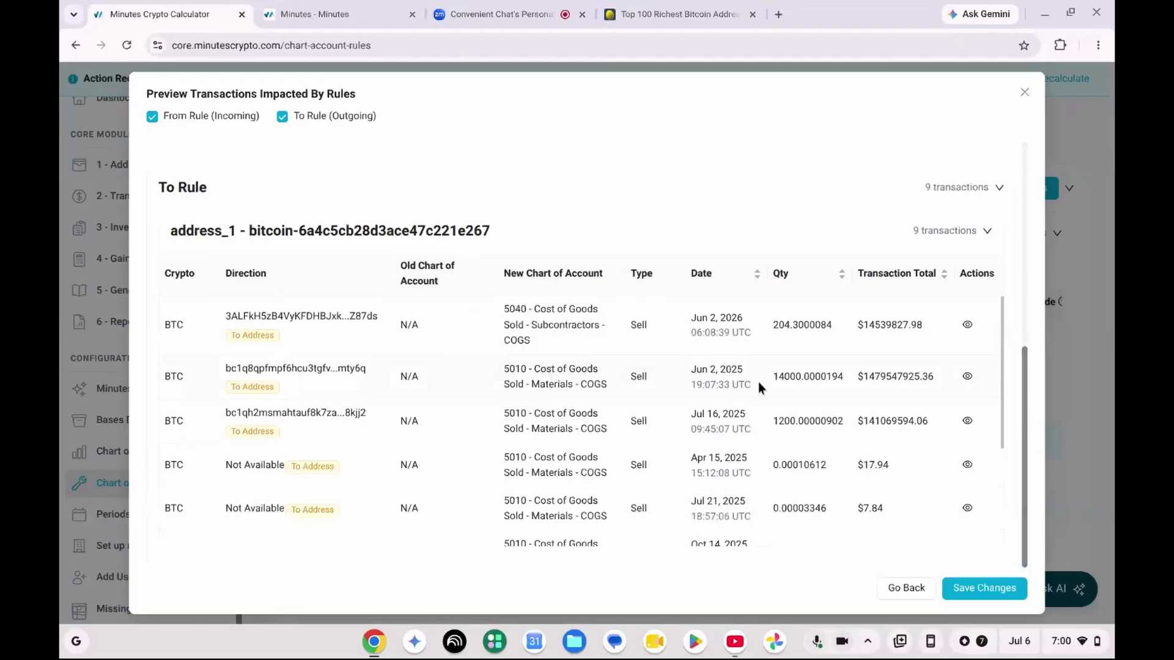
pyautogui.click(1026, 329)
pyautogui.moveTo(1026, 328); pyautogui.dragTo(1021, 541)
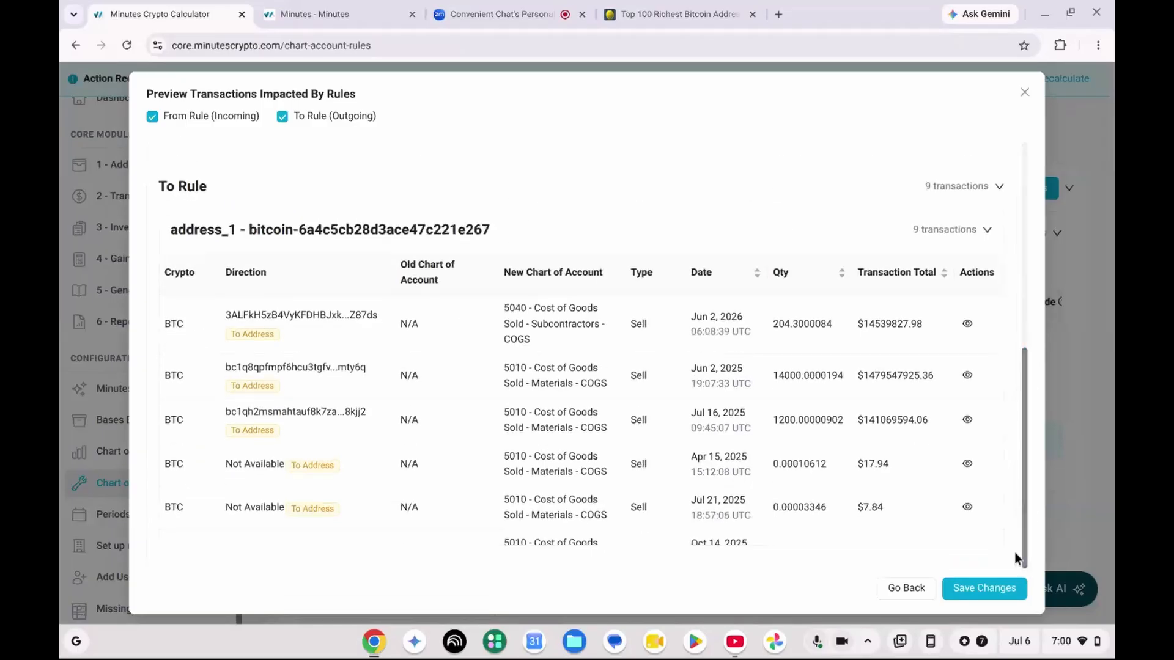
pyautogui.click(994, 589)
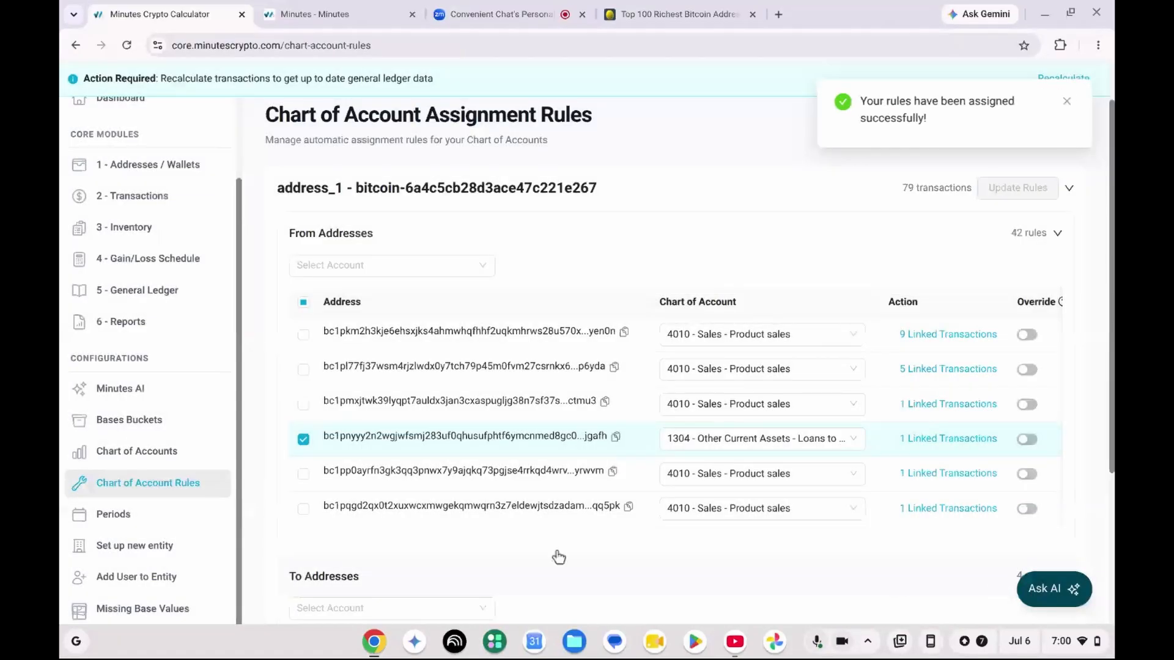
# Step: Check the chart of account assignments on address_1's imported transactions in the Transactions list
pyautogui.scroll(-1, 309, 441)
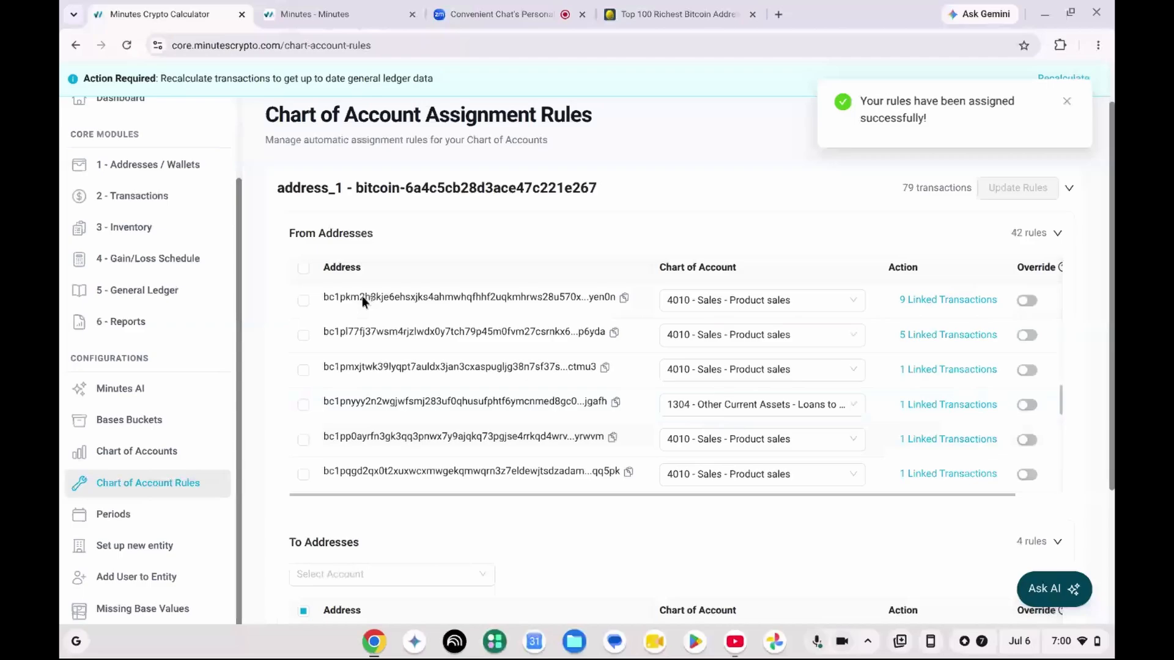
pyautogui.click(178, 196)
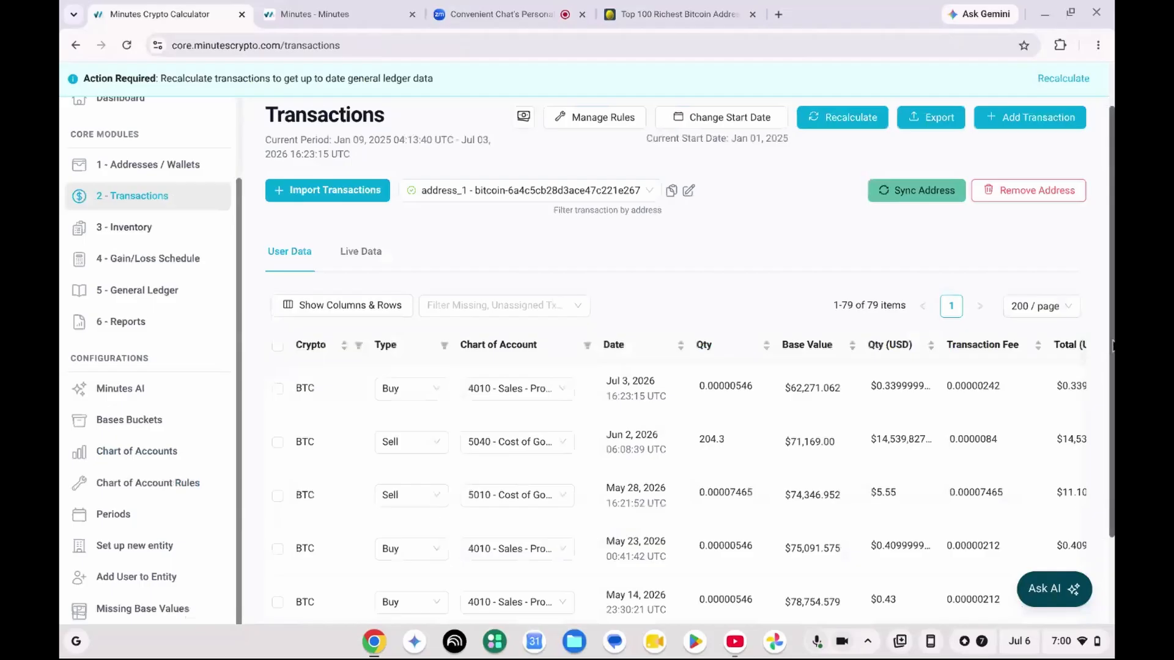
pyautogui.scroll(-2, 1113, 345)
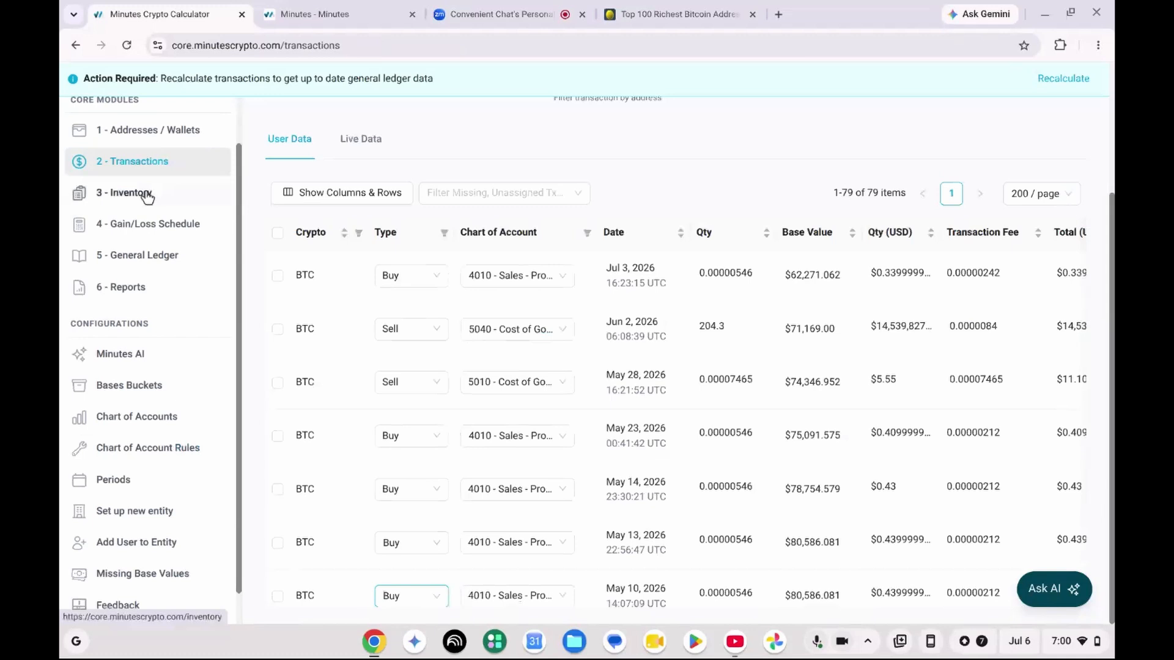
# Step: Recalculate the General Ledger for the current period and review the totals of the sales, cost of goods sold and gain/loss accounts
pyautogui.click(144, 256)
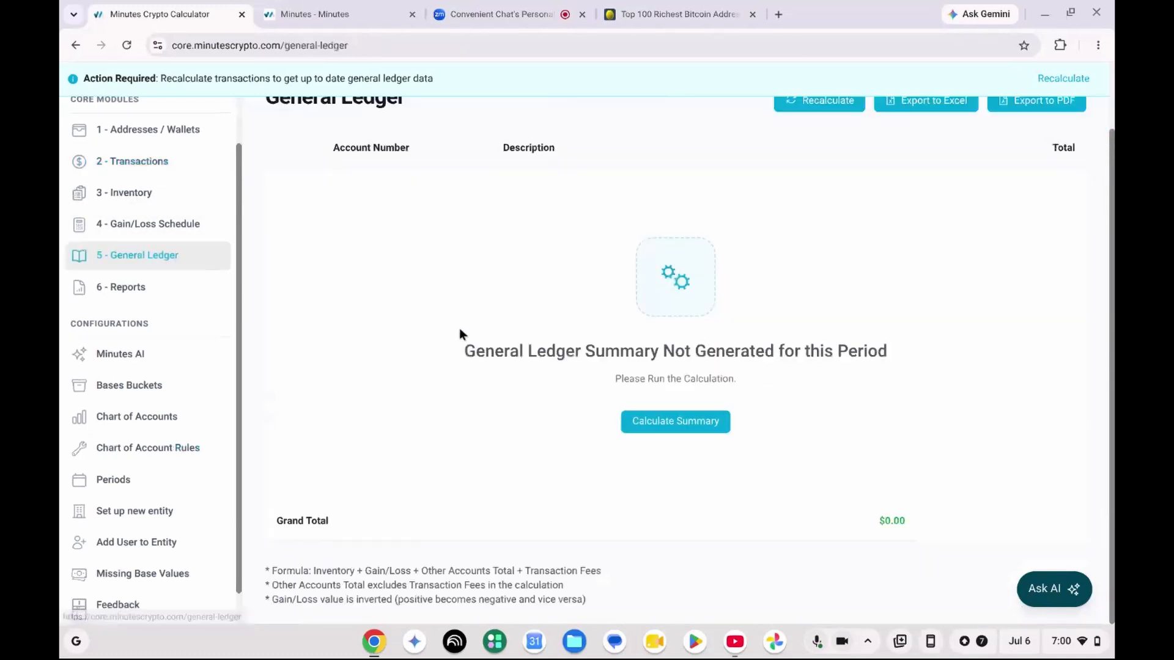
pyautogui.click(830, 112)
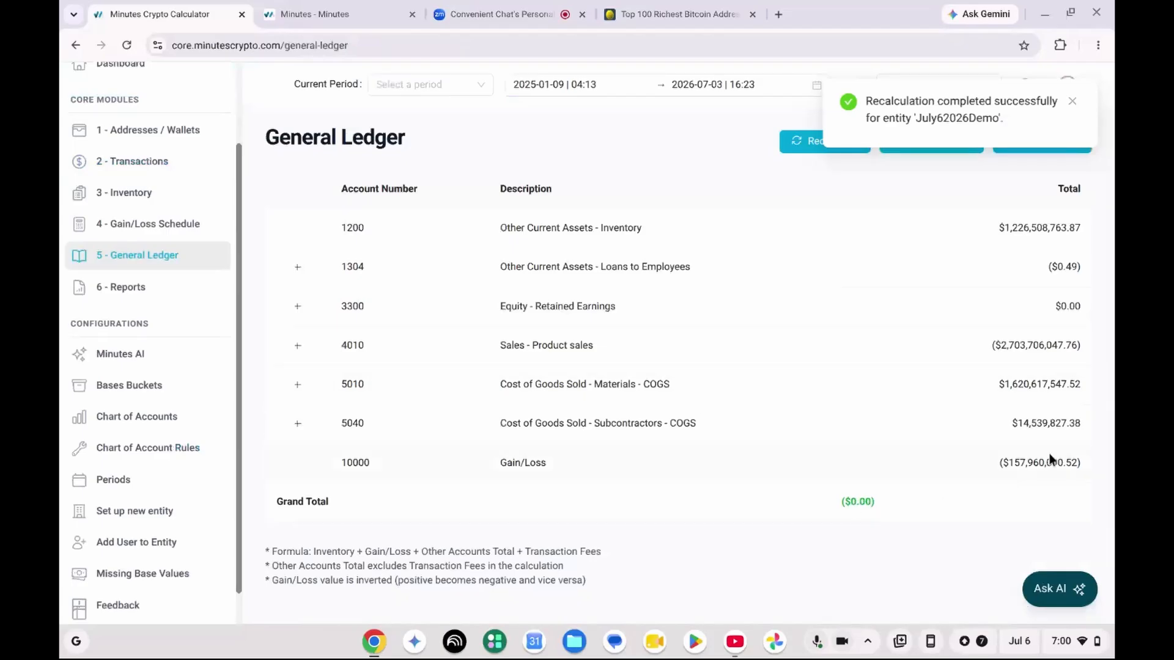
pyautogui.moveTo(1032, 353)
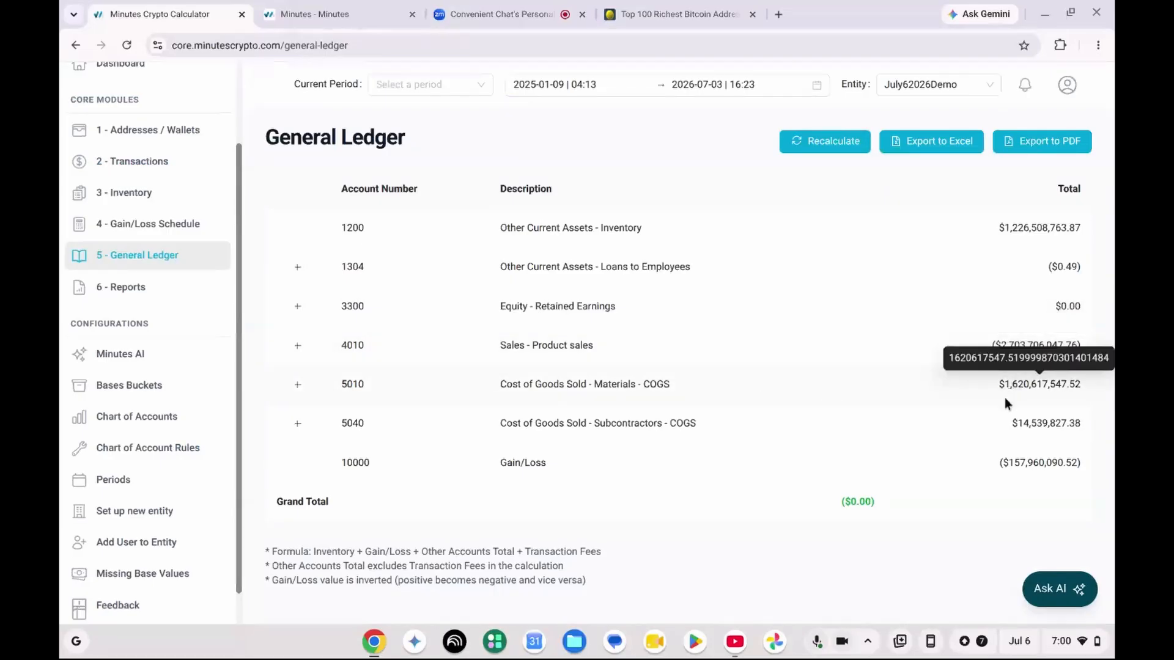
pyautogui.moveTo(1028, 422)
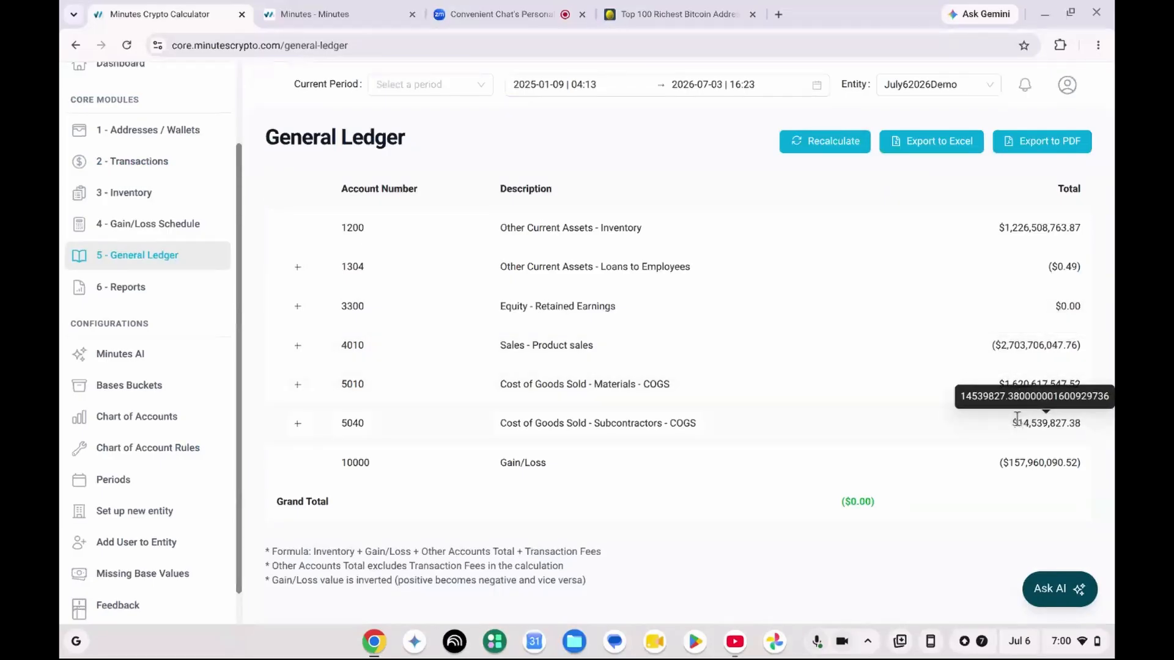
pyautogui.moveTo(1007, 468)
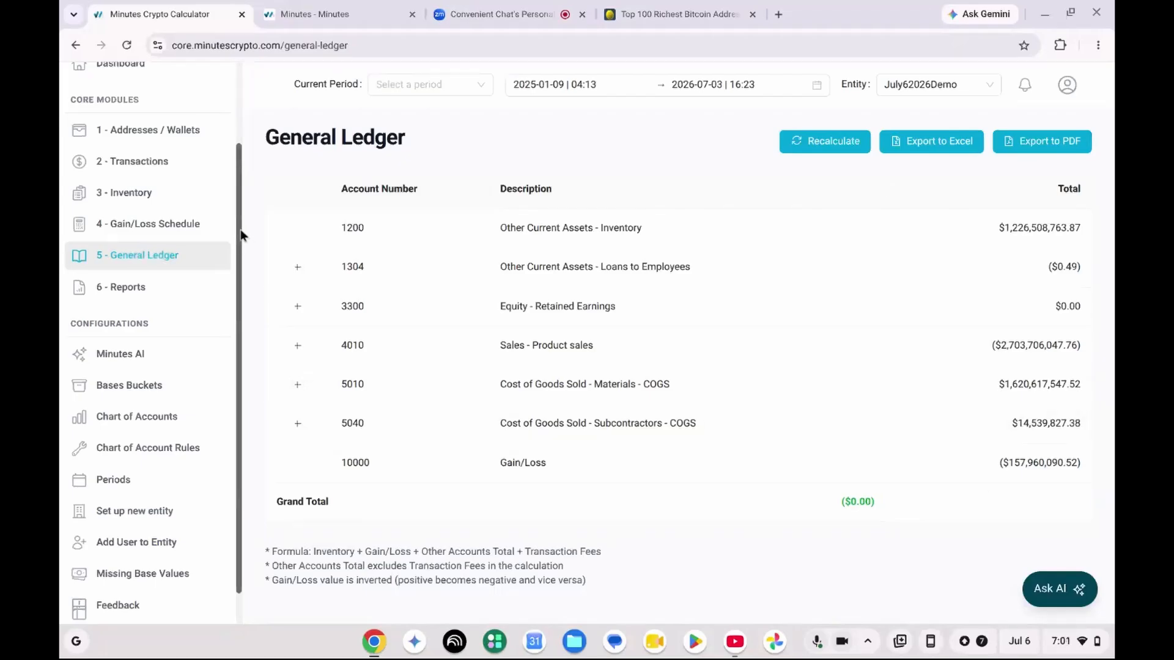
# Step: Review the recalculated balance sheet and income statement in the financial reports, including the liabilities and equity section
pyautogui.scroll(3, 240, 229)
pyautogui.scroll(-2, 232, 183)
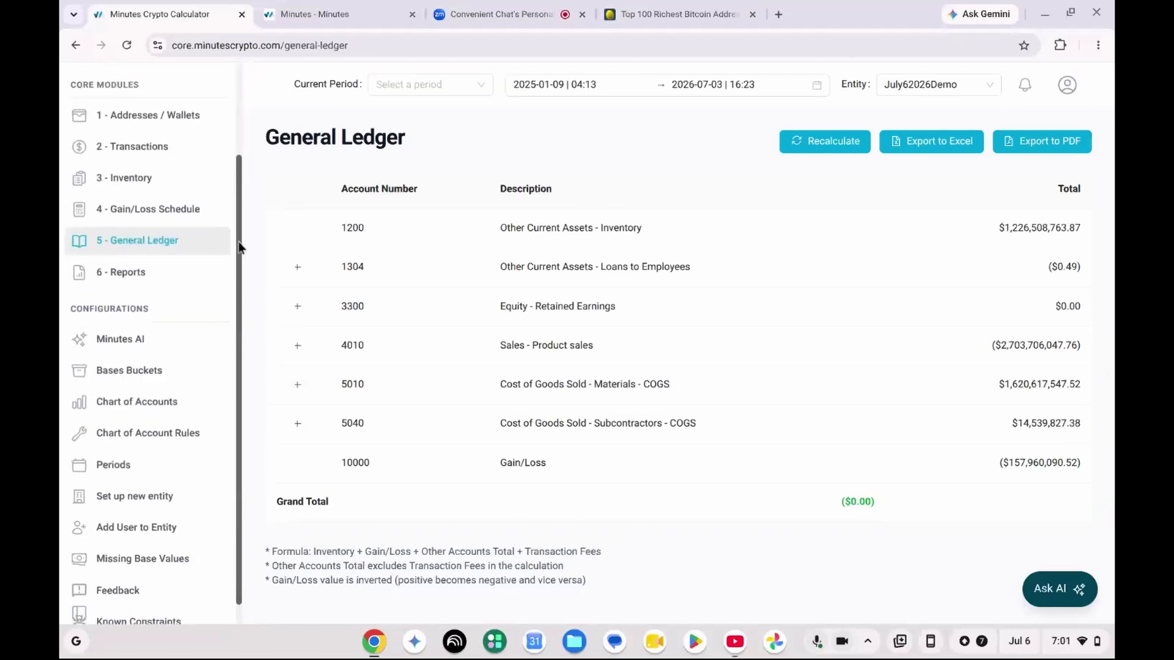
pyautogui.click(168, 273)
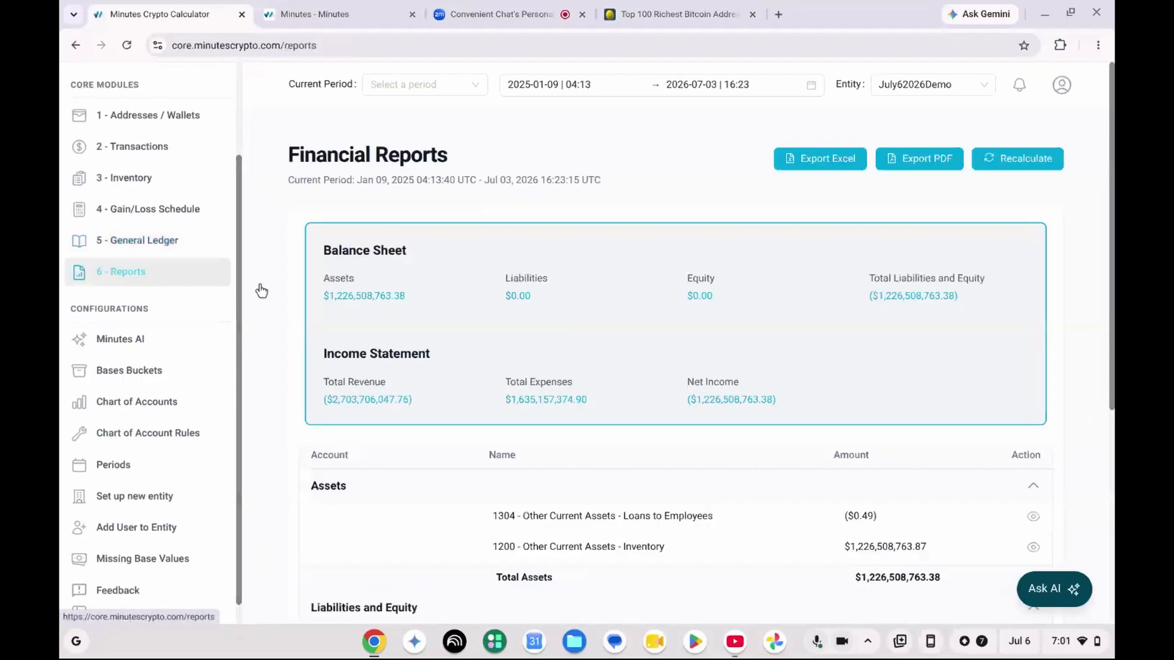
pyautogui.click(1113, 433)
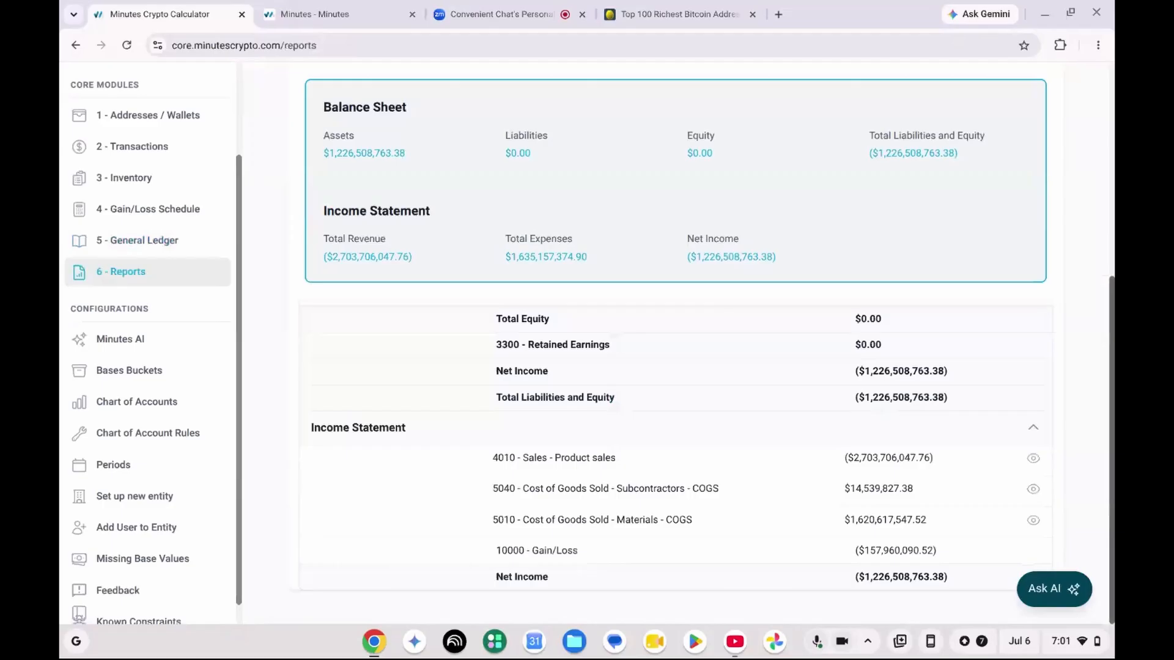
pyautogui.scroll(1, 1106, 396)
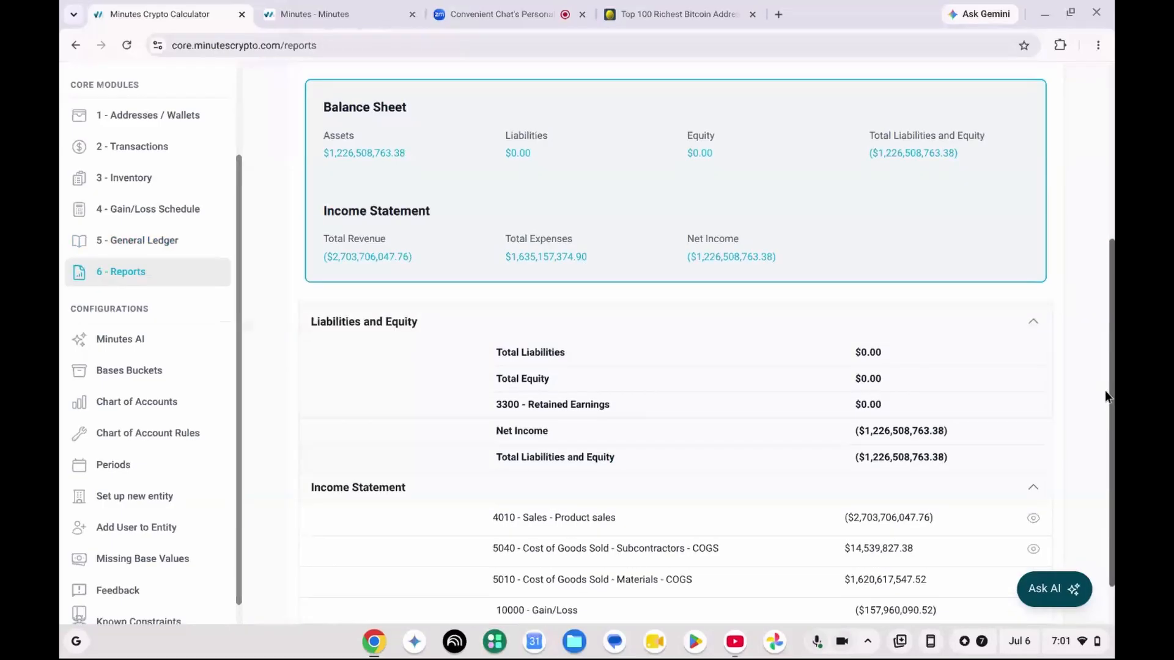
pyautogui.scroll(2, 1106, 391)
pyautogui.scroll(-2, 1106, 400)
pyautogui.scroll(-1, 1108, 404)
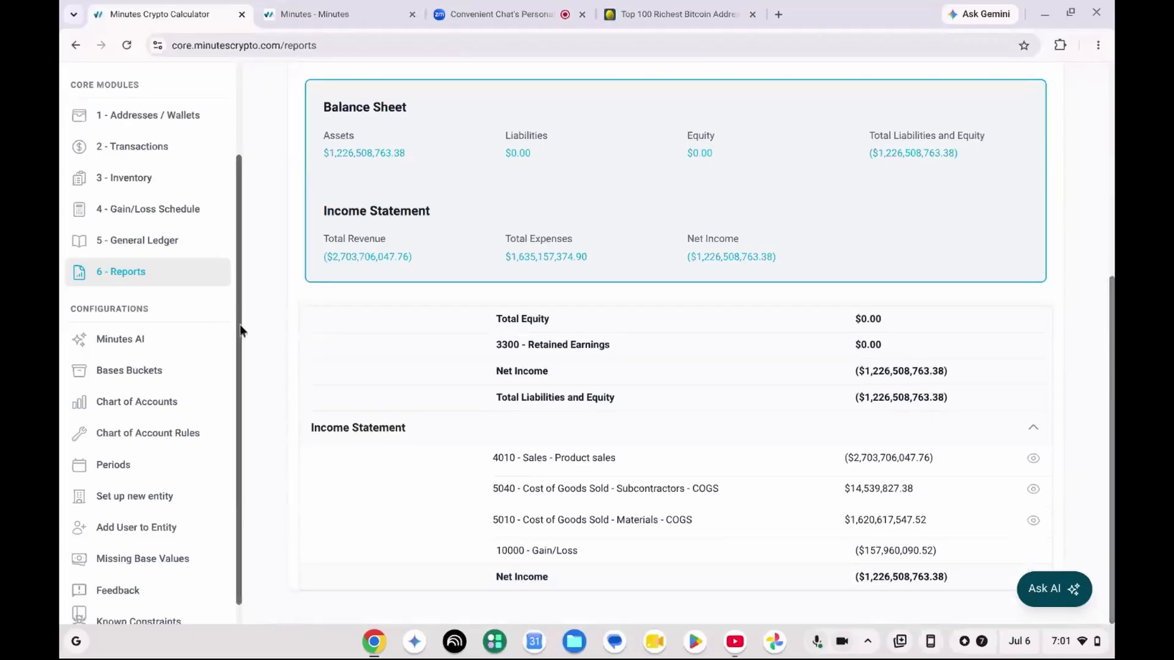
# Step: Open the Bases Buckets configuration and review how they work and how the addresses are grouped
pyautogui.moveTo(239, 332); pyautogui.dragTo(238, 378)
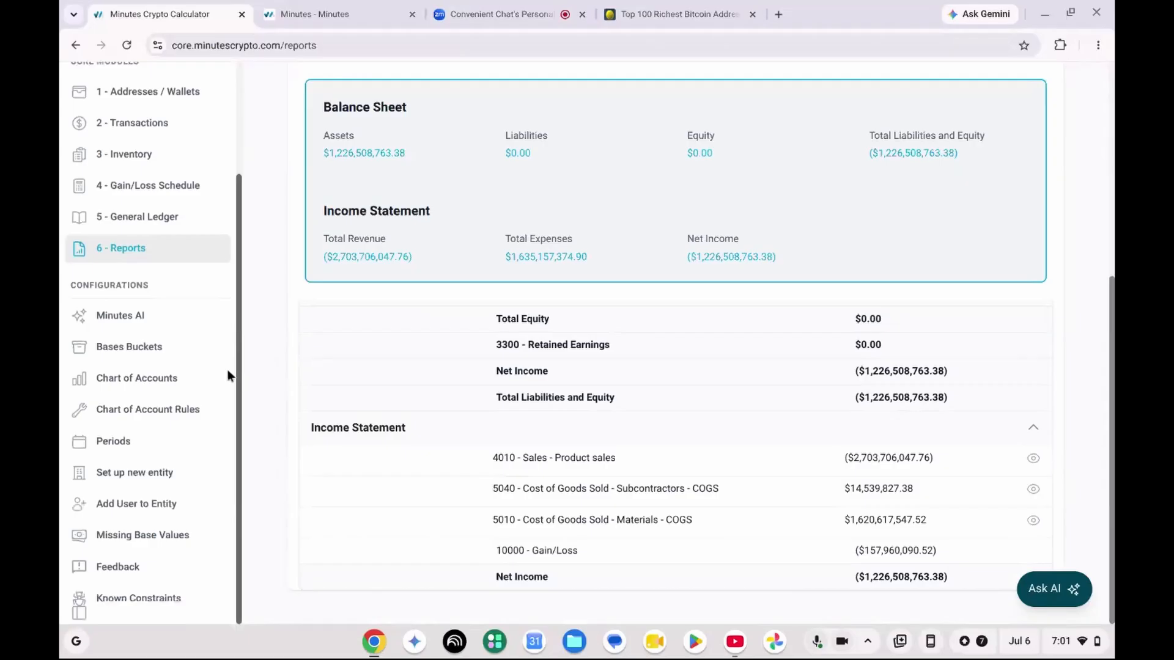
pyautogui.click(152, 358)
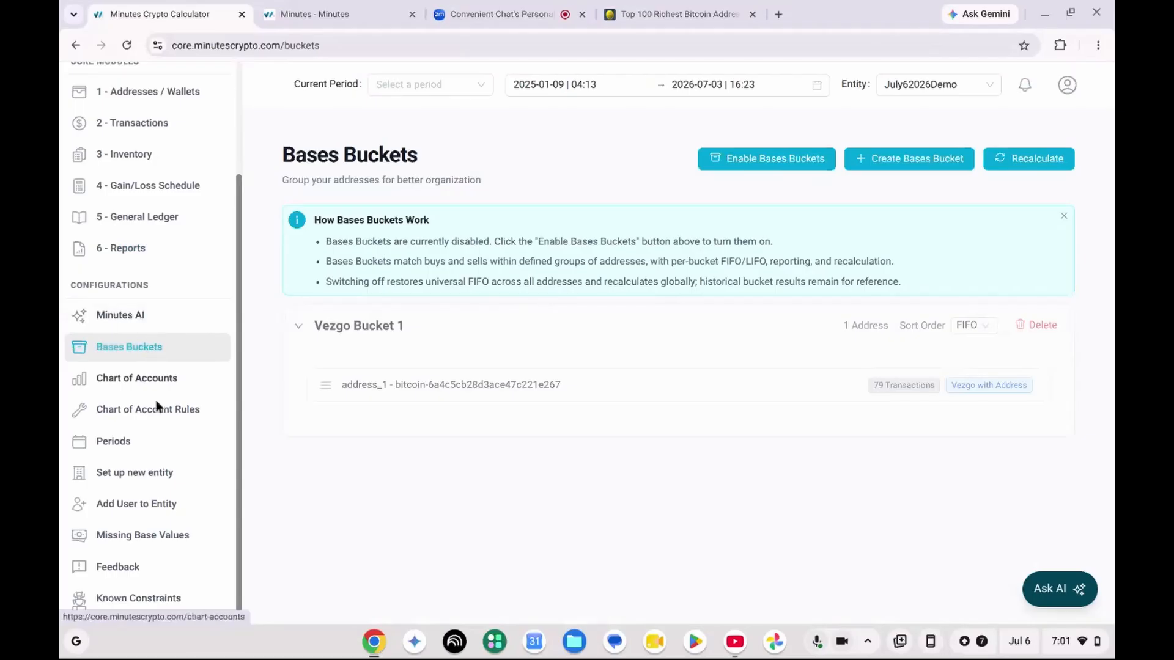
# Step: Open the accounting periods configuration and start adding a new period
pyautogui.click(147, 455)
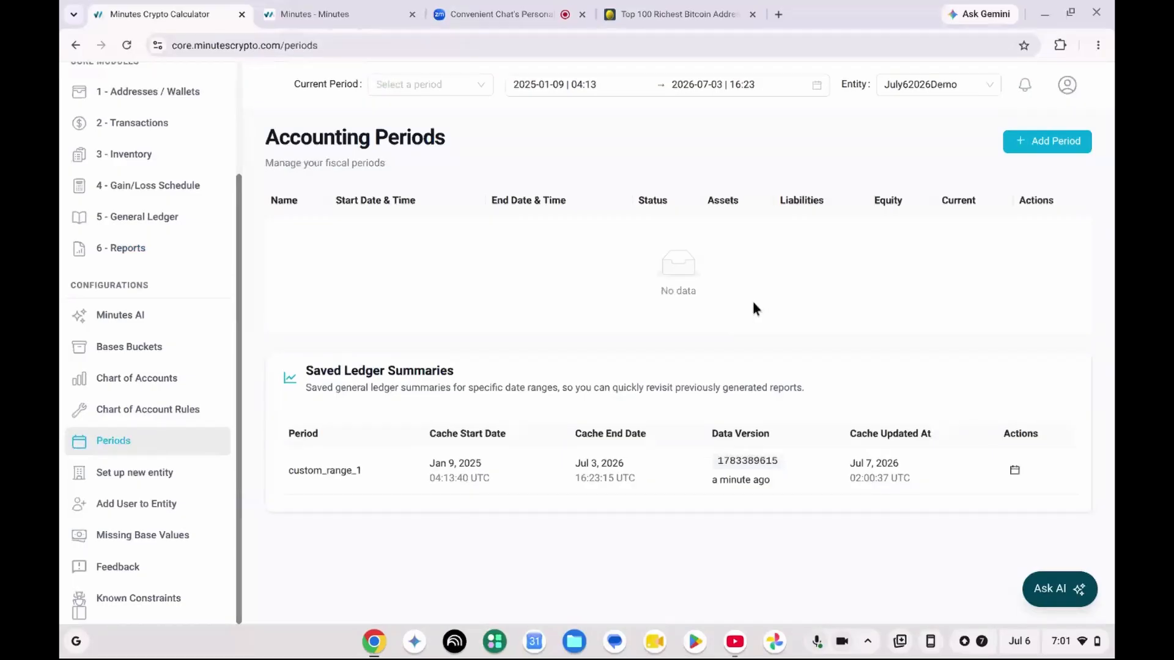
pyautogui.click(1079, 142)
pyautogui.click(601, 305)
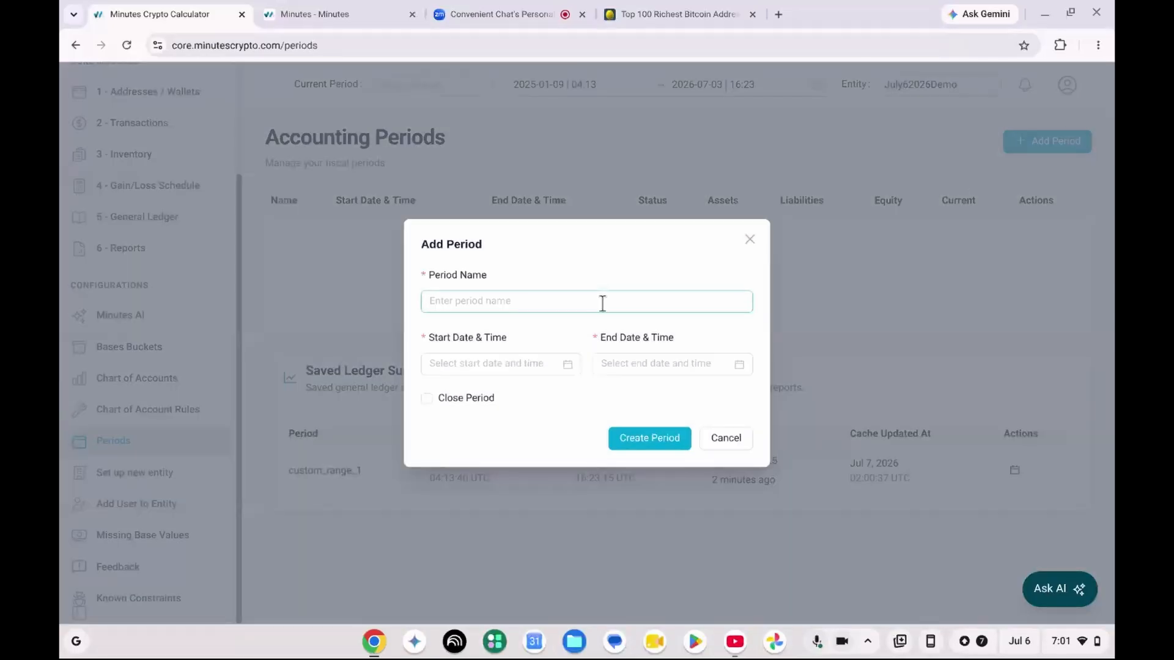
pyautogui.click(603, 304)
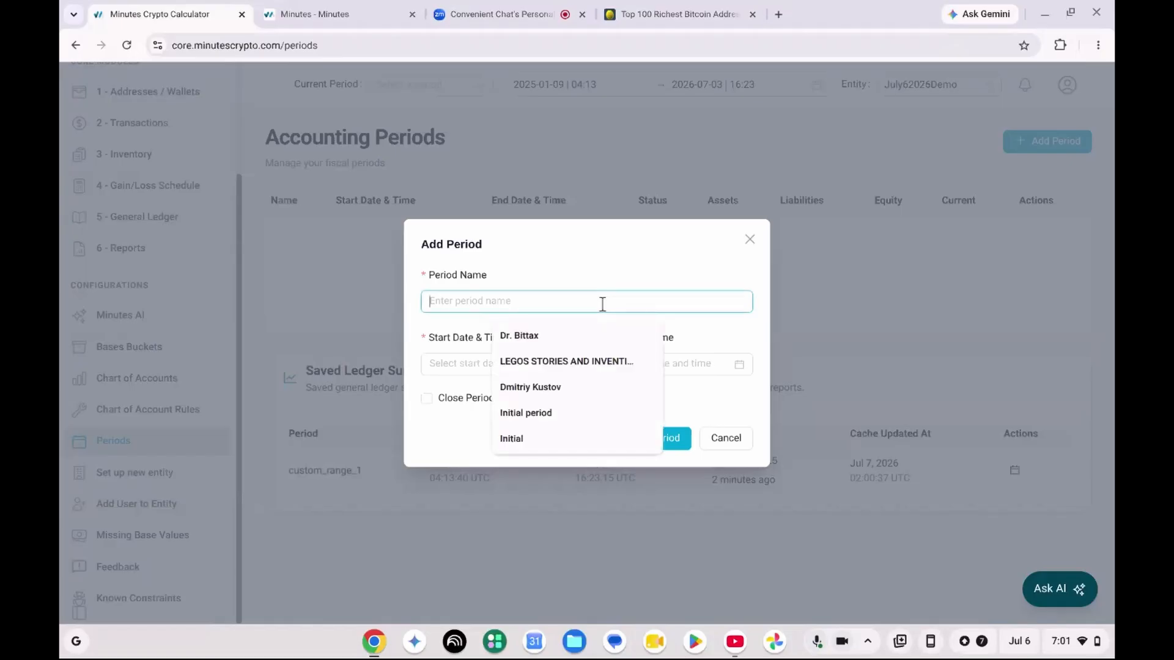
pyautogui.write('Quarter')
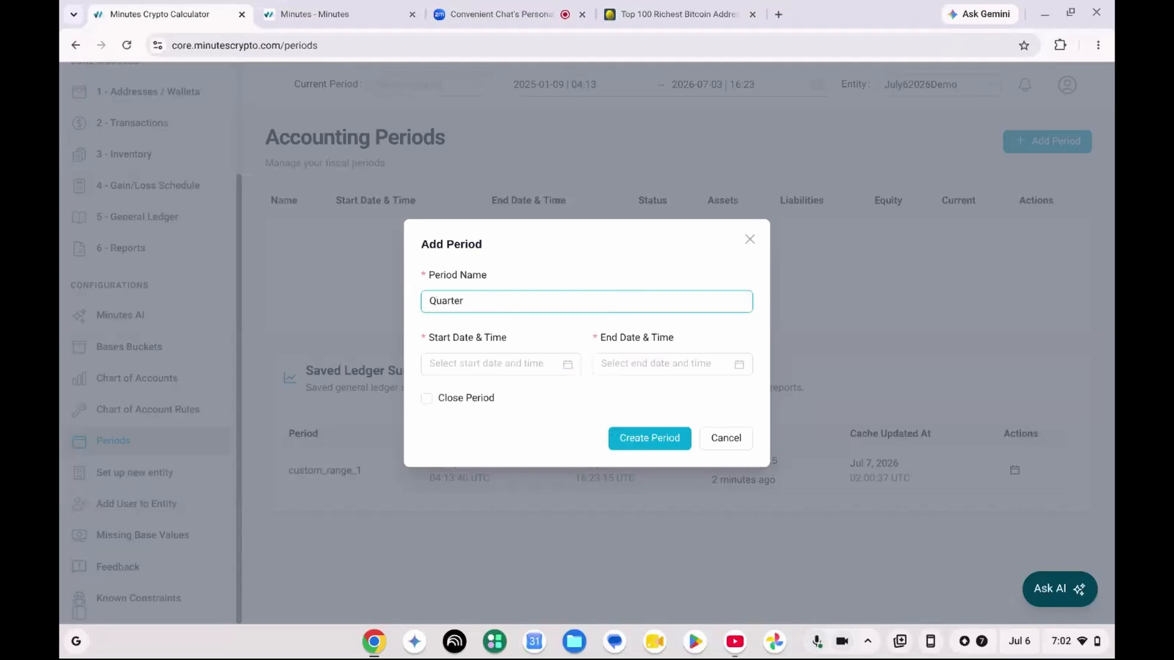
pyautogui.press('BackSpace')
pyautogui.press('BackSpace')
pyautogui.press('BackSpace')
pyautogui.press('BackSpace')
pyautogui.press('BackSpace')
pyautogui.press('BackSpace')
pyautogui.press('BackSpace')
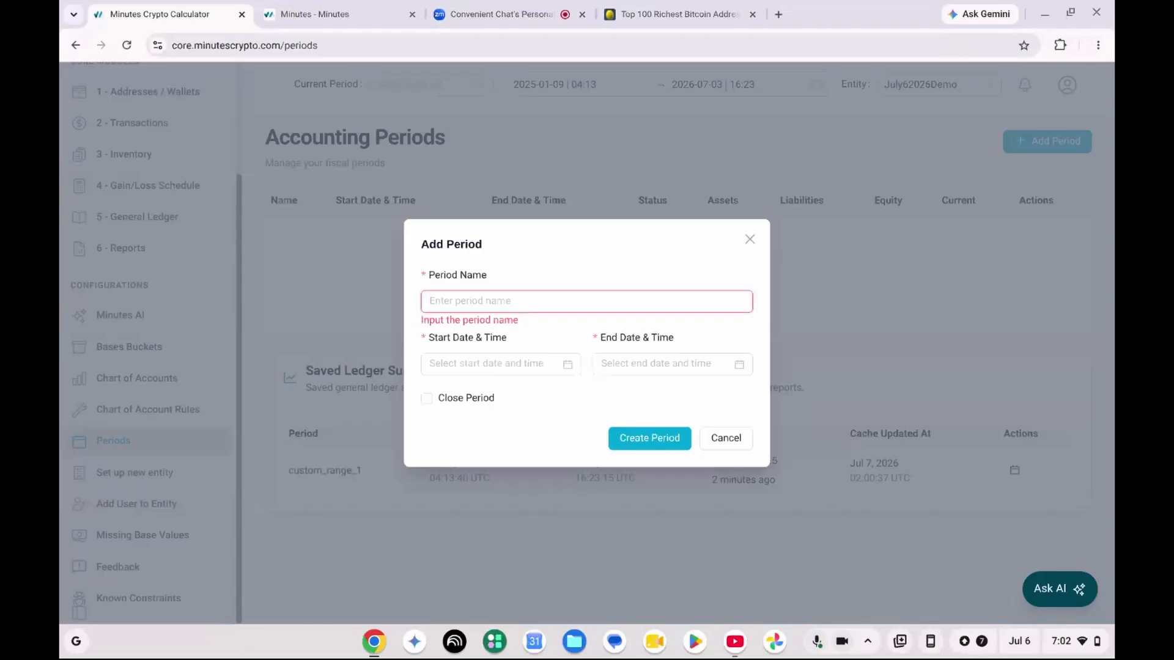
# Step: Name the new accounting period "50 days in April May 2025"
pyautogui.write('50 day')
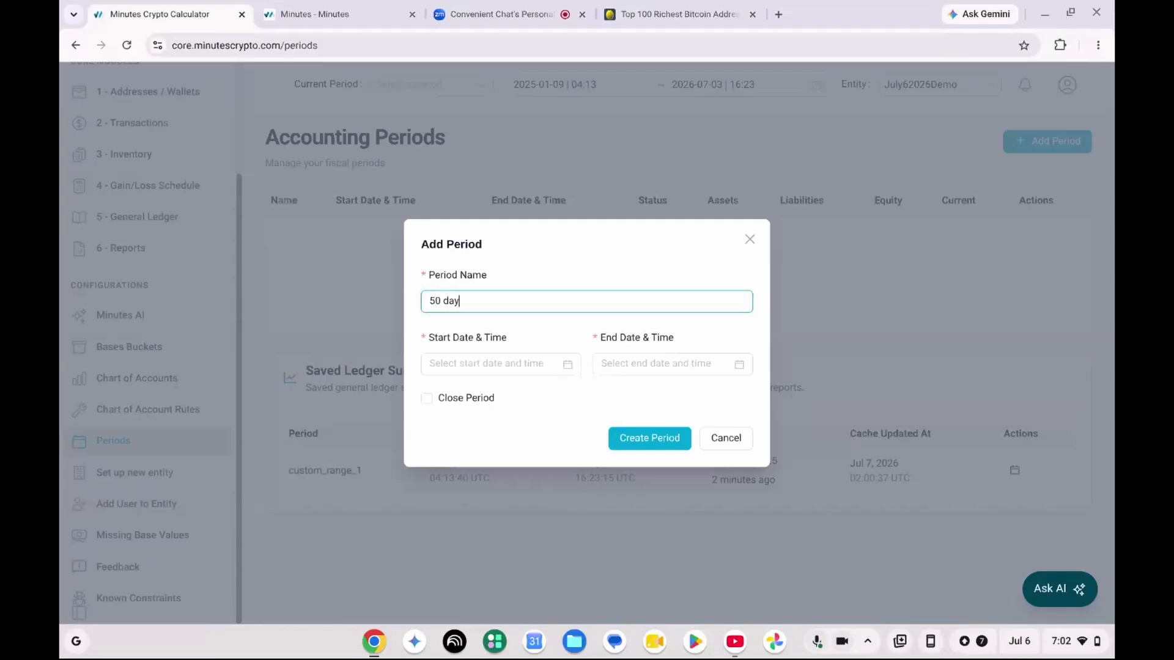
pyautogui.write('s in April 2025')
pyautogui.press('Left')
pyautogui.press('Left')
pyautogui.write('May')
pyautogui.click(525, 363)
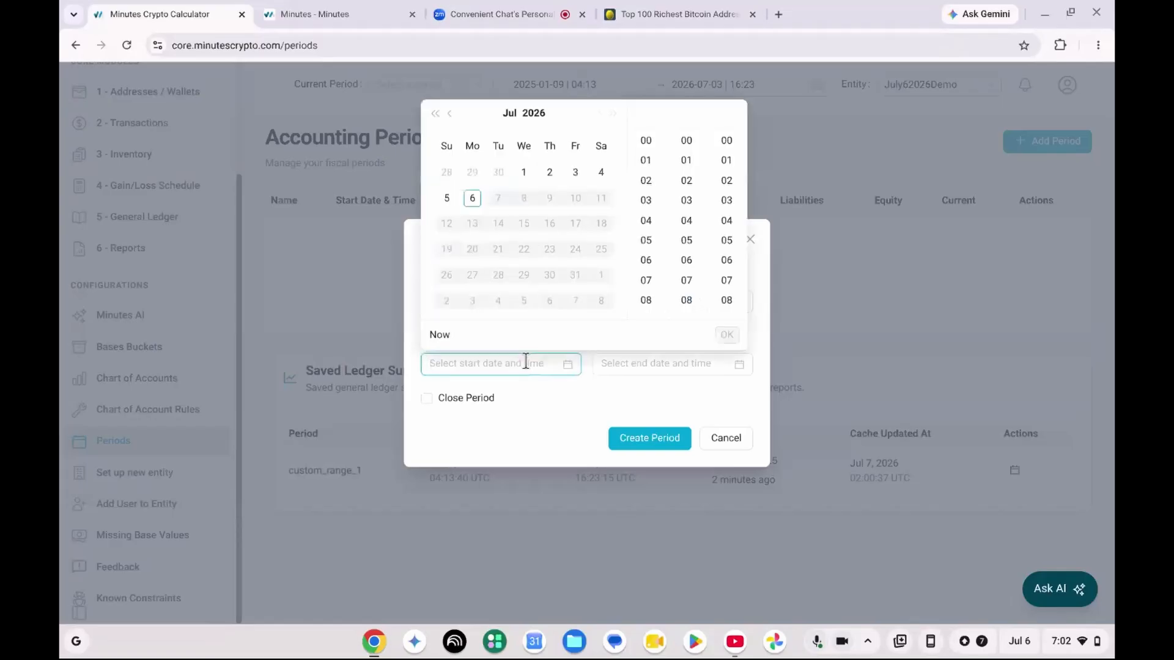
pyautogui.write('May')
pyautogui.press('BackSpace')
pyautogui.press('BackSpace')
pyautogui.press('BackSpace')
pyautogui.click(436, 114)
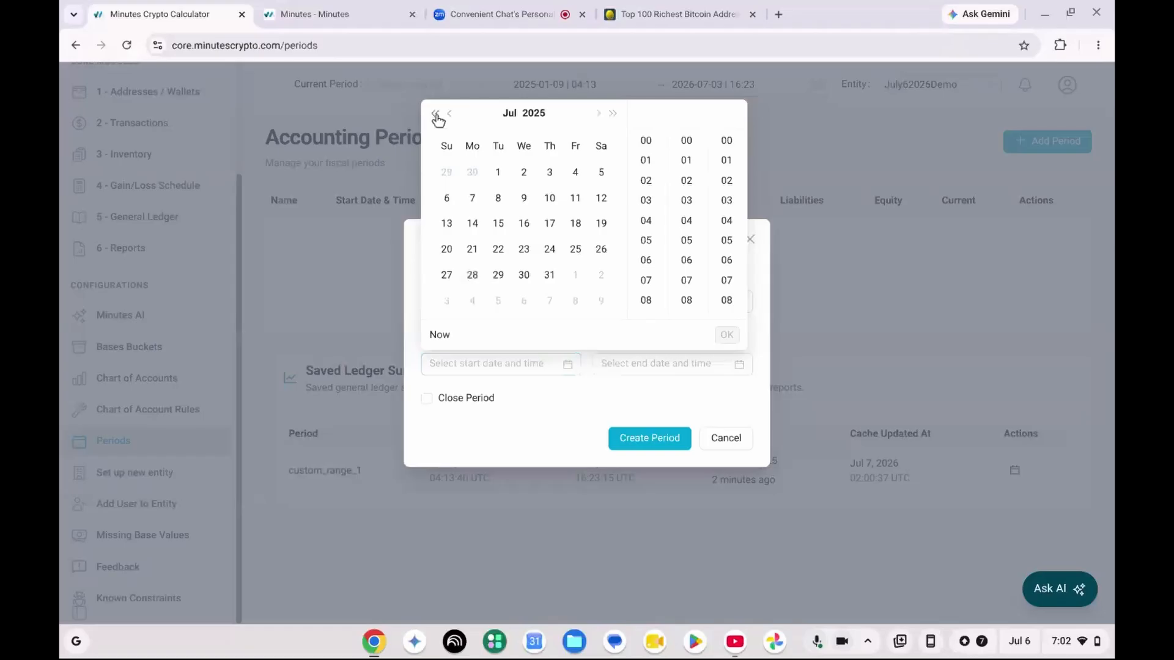
pyautogui.click(450, 116)
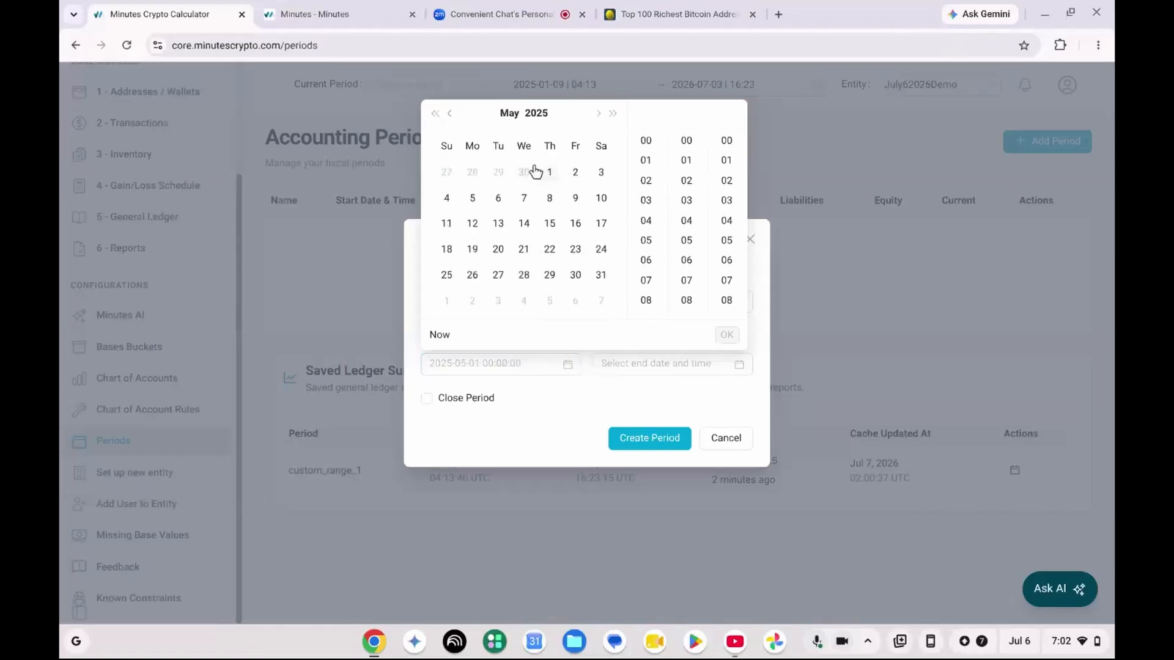
pyautogui.click(450, 115)
pyautogui.click(513, 168)
pyautogui.click(499, 173)
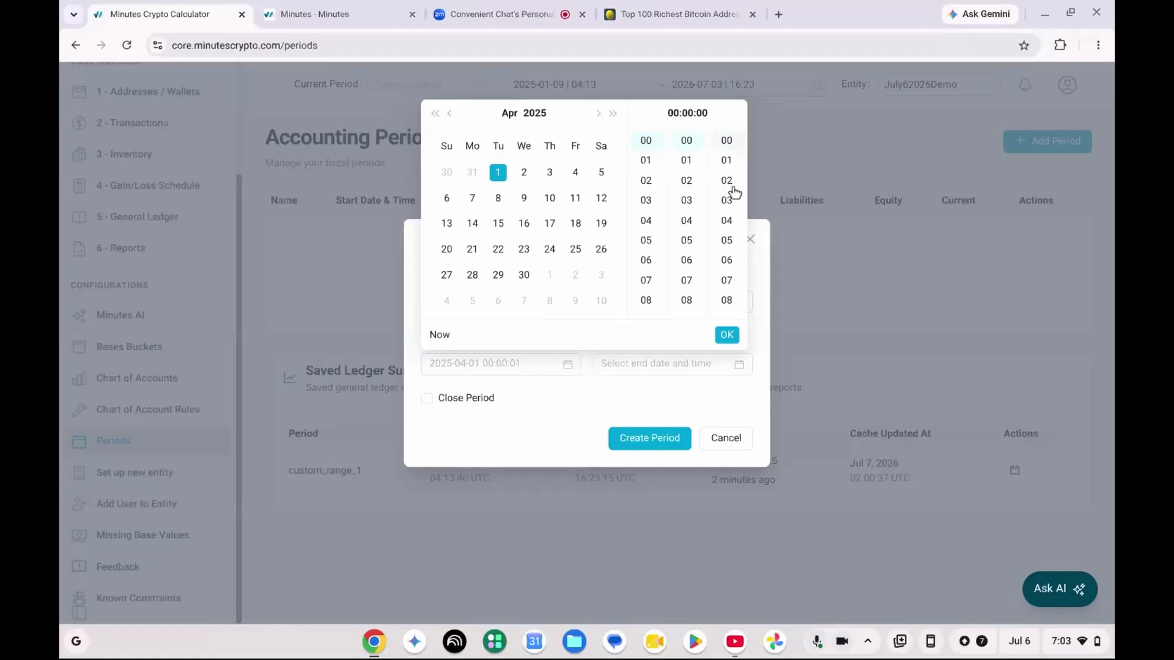
pyautogui.click(727, 335)
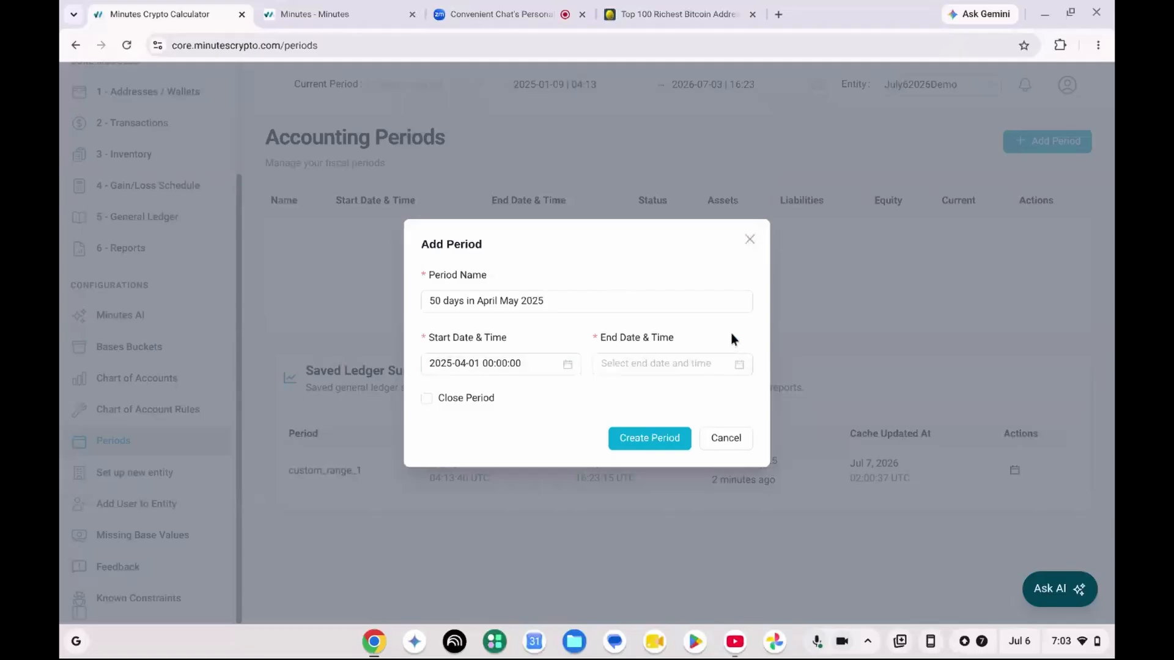
# Step: Choose 9 May 2025 as the period's end date
pyautogui.click(671, 361)
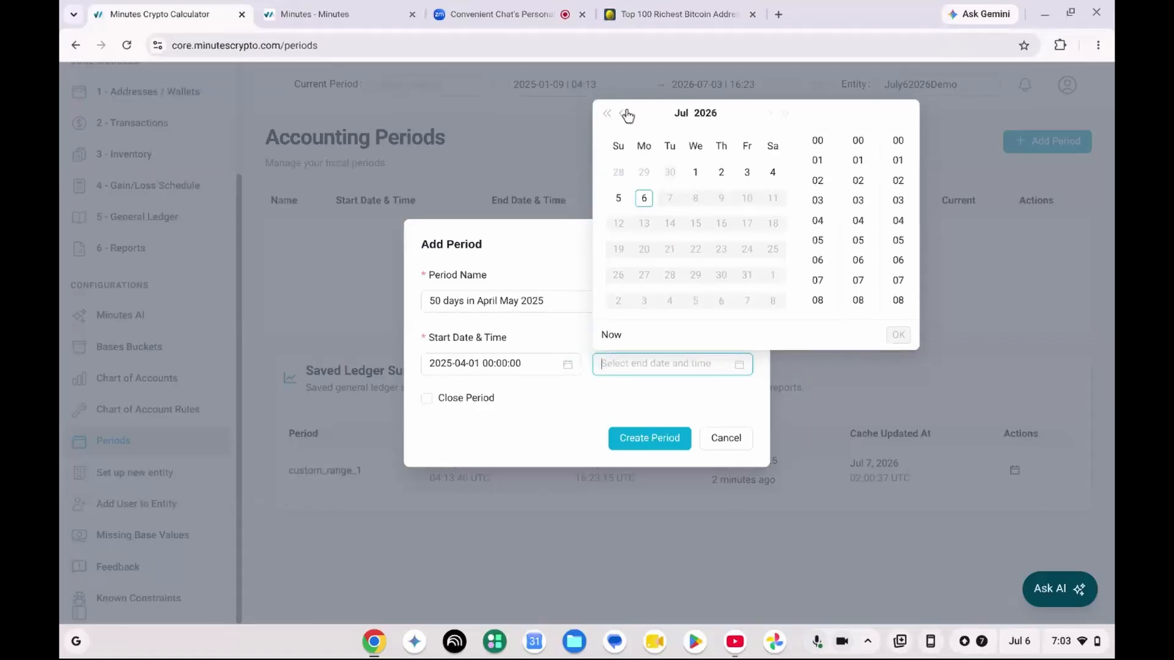
pyautogui.click(608, 114)
pyautogui.click(621, 115)
pyautogui.click(621, 115)
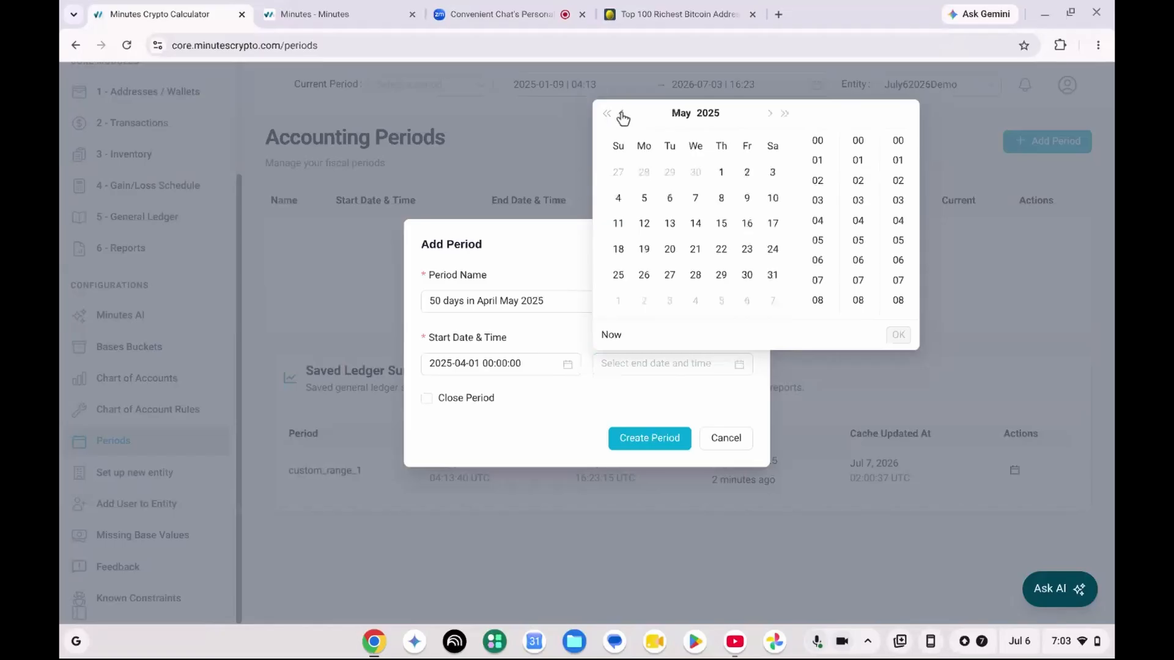
pyautogui.click(758, 199)
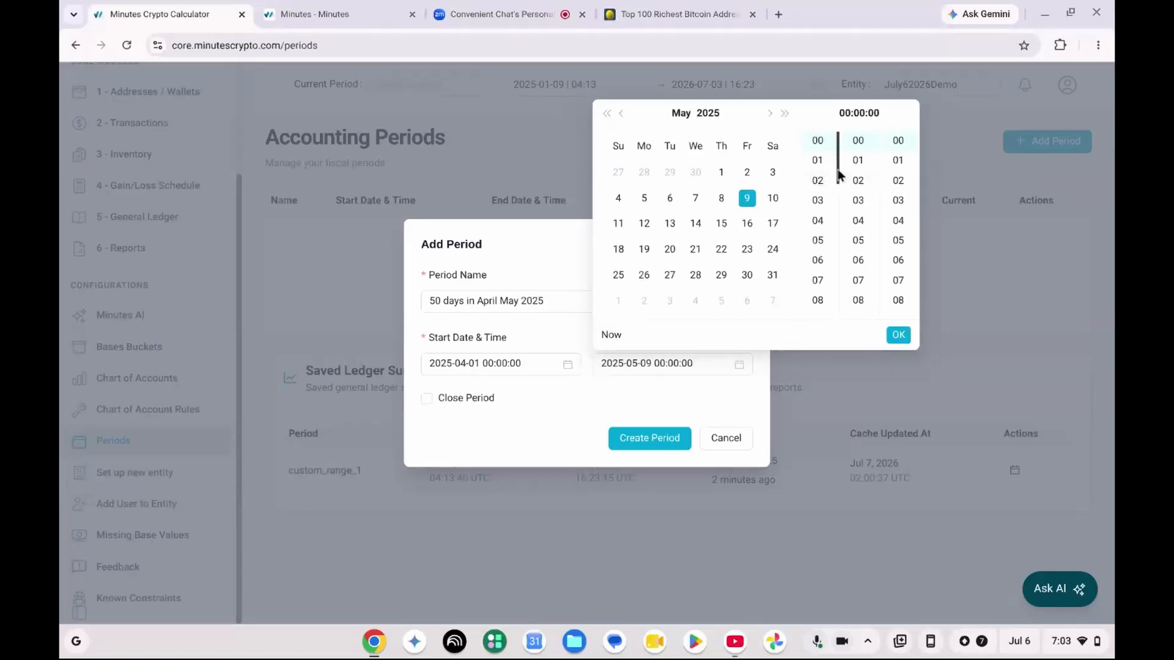
# Step: Set the period's end time to 23:59:59 and create the period
pyautogui.moveTo(840, 173); pyautogui.dragTo(836, 315)
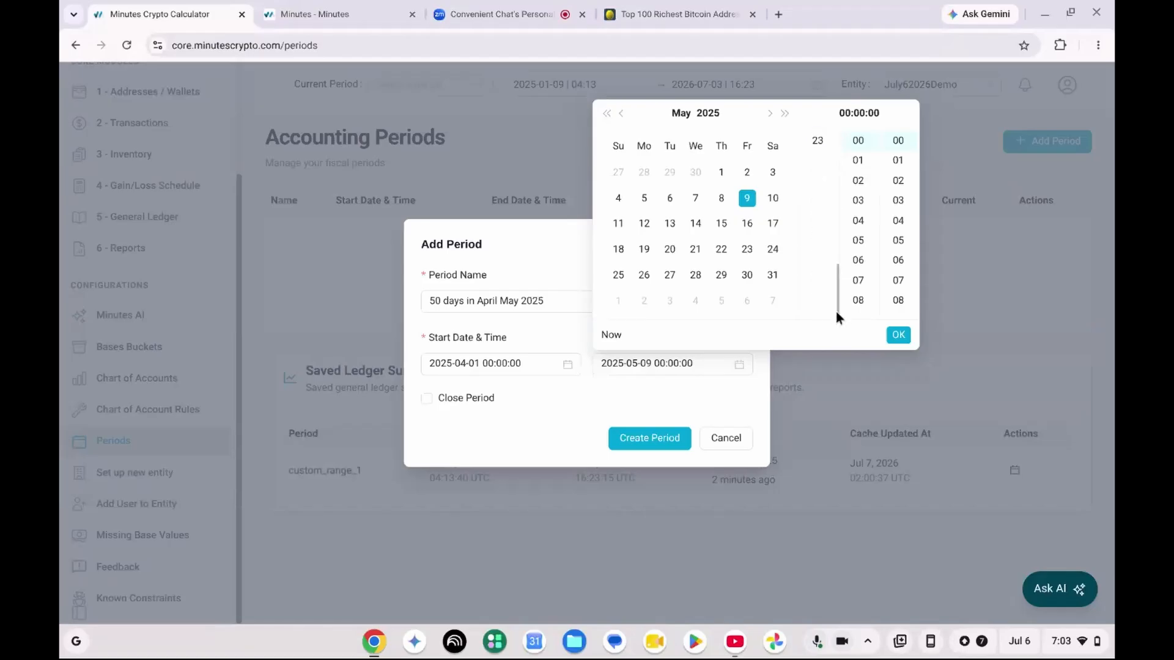
pyautogui.click(819, 142)
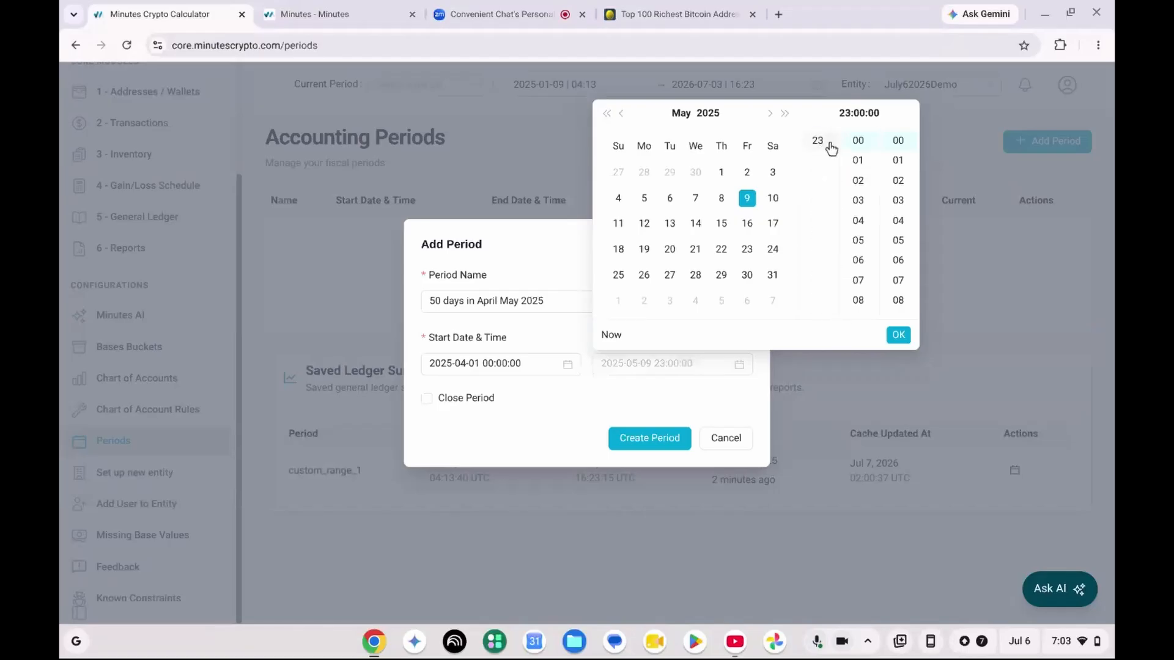
pyautogui.click(876, 142)
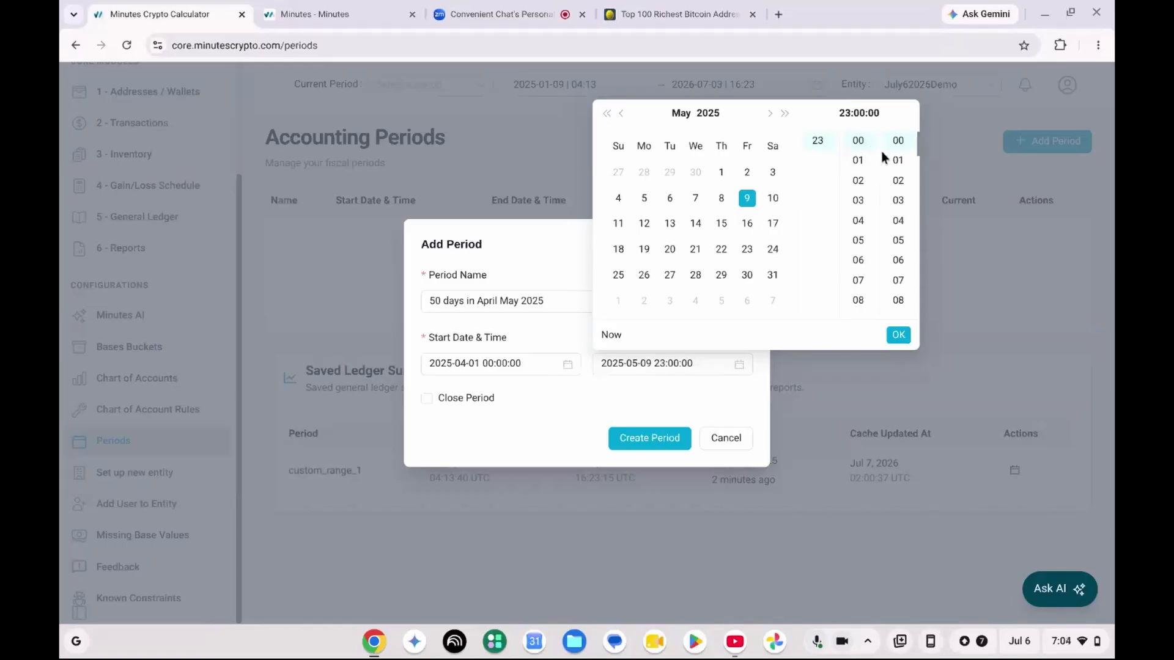
pyautogui.moveTo(877, 142); pyautogui.dragTo(883, 306)
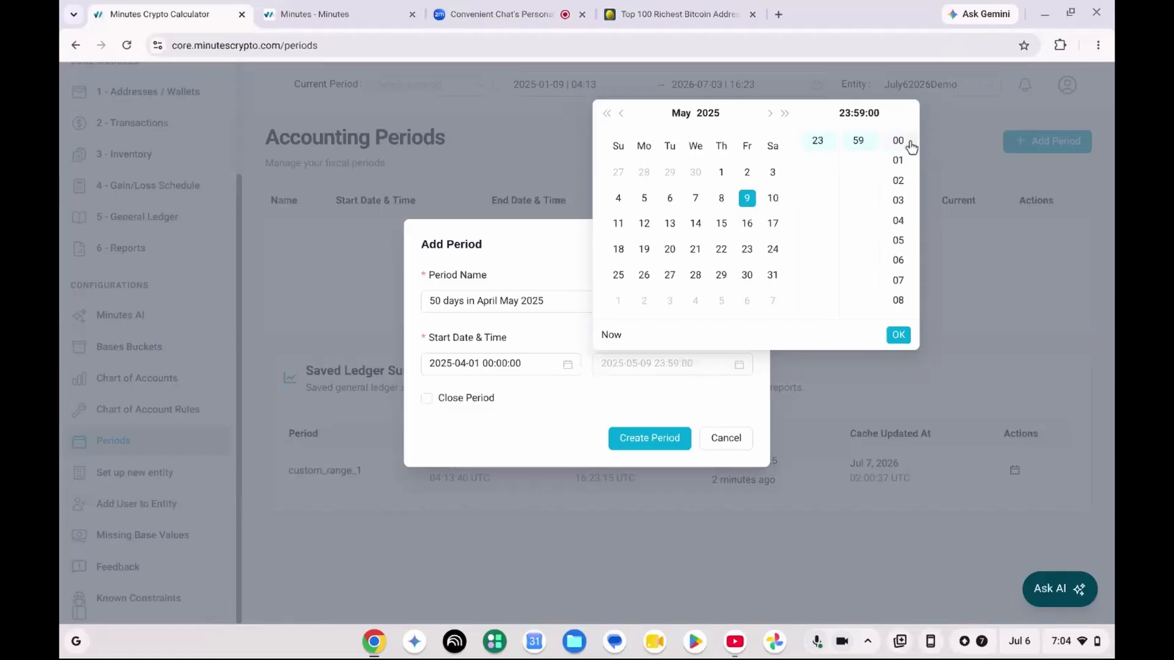
pyautogui.hotkey('ctrl', '+')
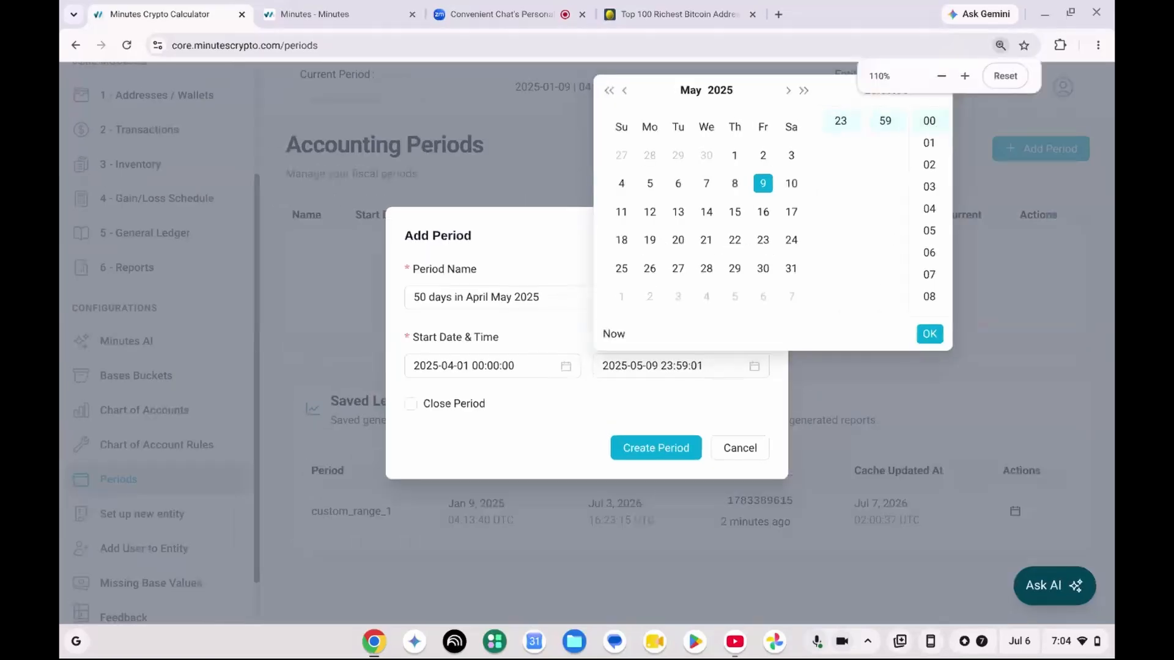
pyautogui.click(944, 145)
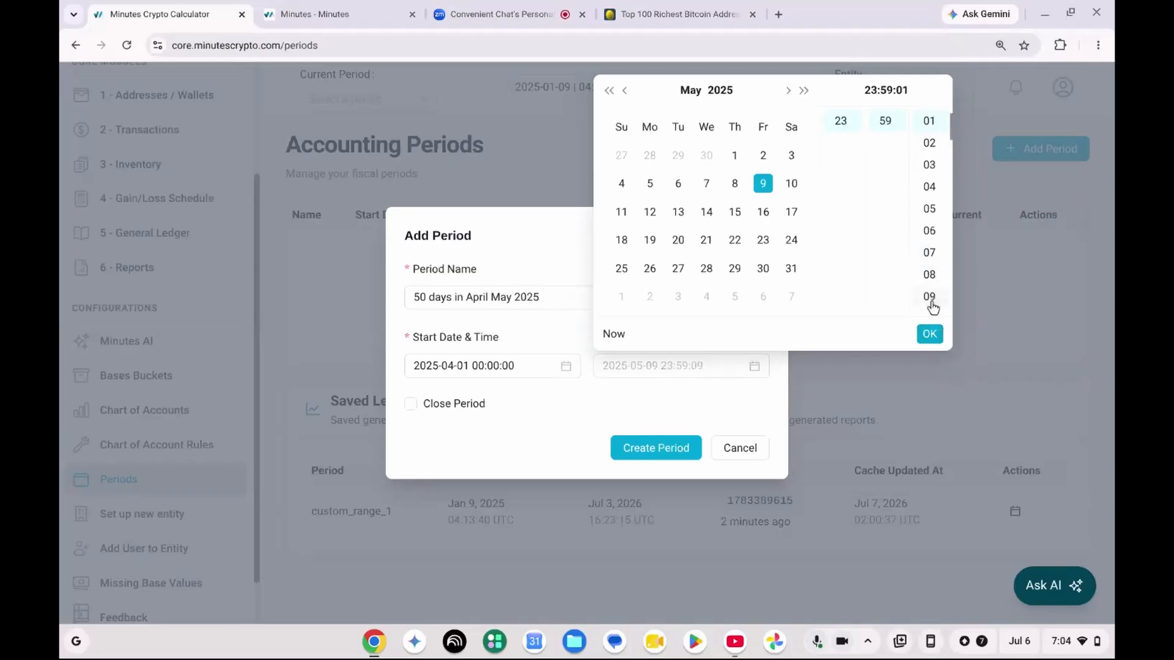
pyautogui.click(933, 300)
pyautogui.click(939, 302)
pyautogui.click(939, 302)
pyautogui.click(939, 302)
pyautogui.click(939, 302)
pyautogui.click(939, 302)
pyautogui.click(936, 302)
pyautogui.click(934, 172)
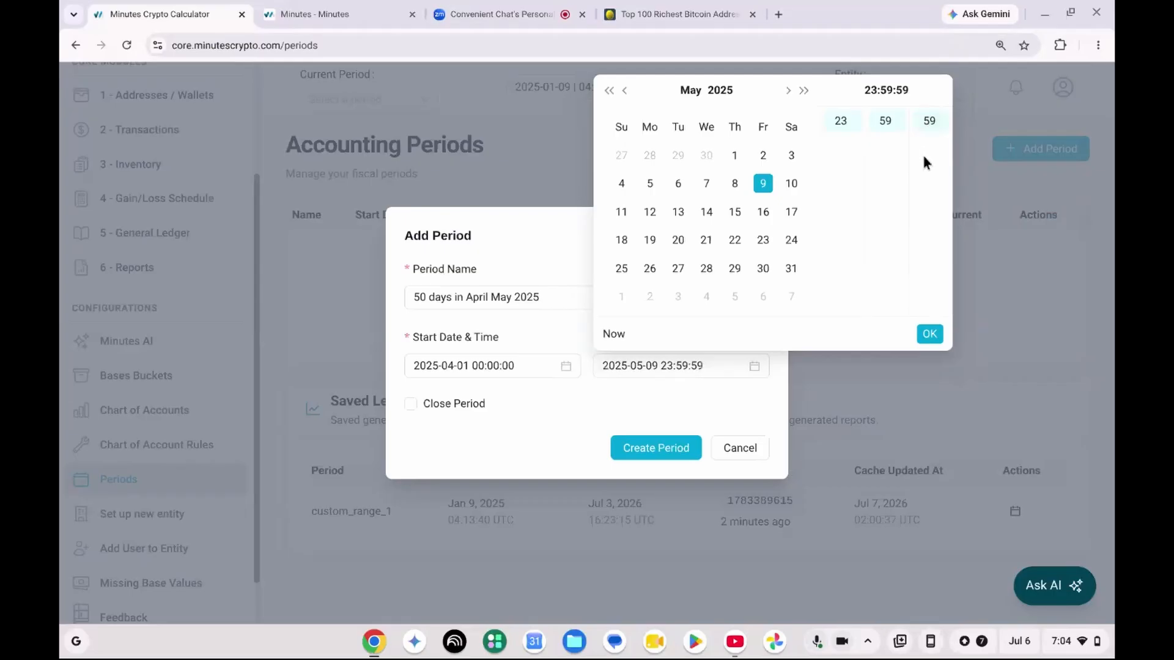
pyautogui.click(933, 334)
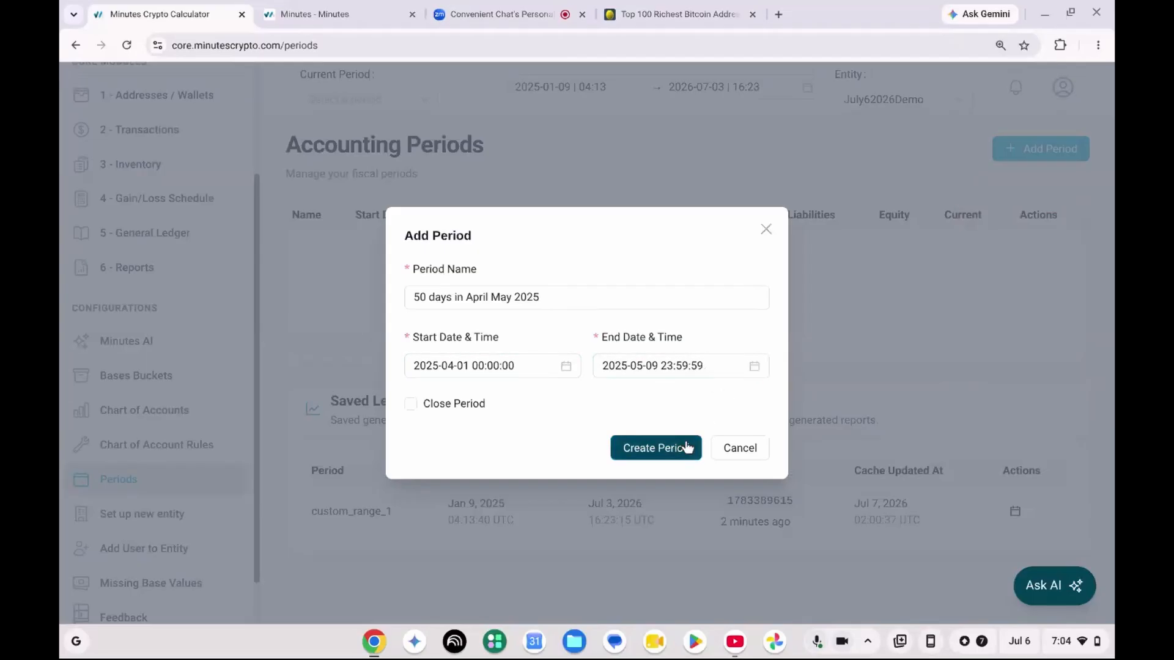
pyautogui.click(647, 449)
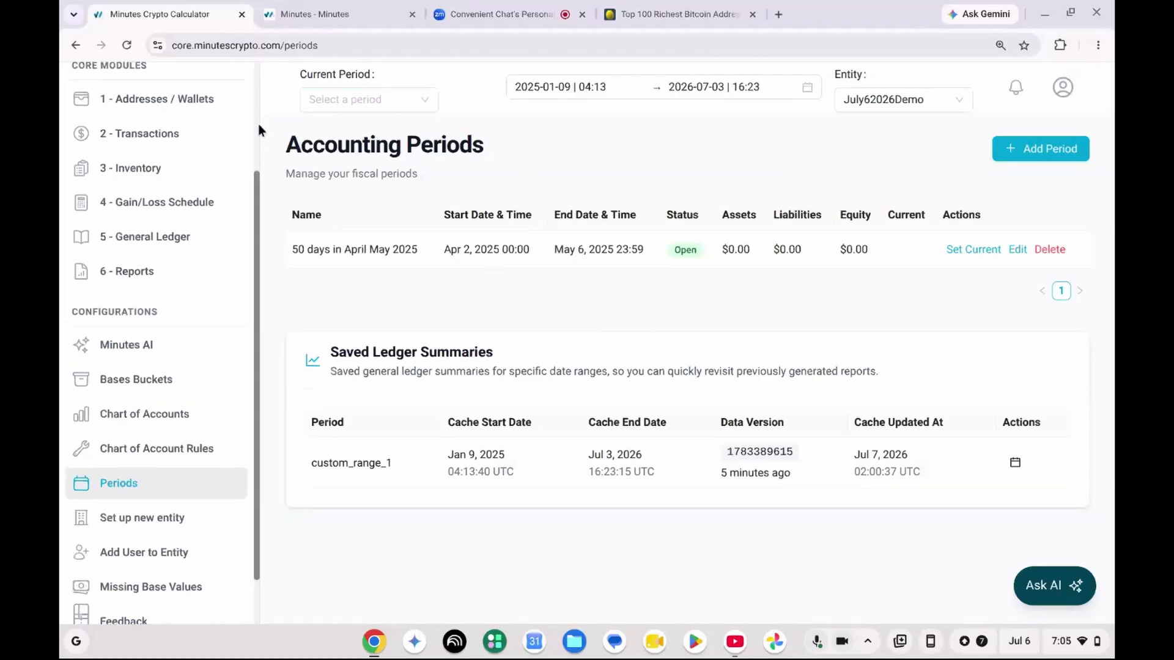
# Step: Set the current period to "50 days in April May 2025" for the Transactions list and review the transactions within it
pyautogui.scroll(3, 258, 126)
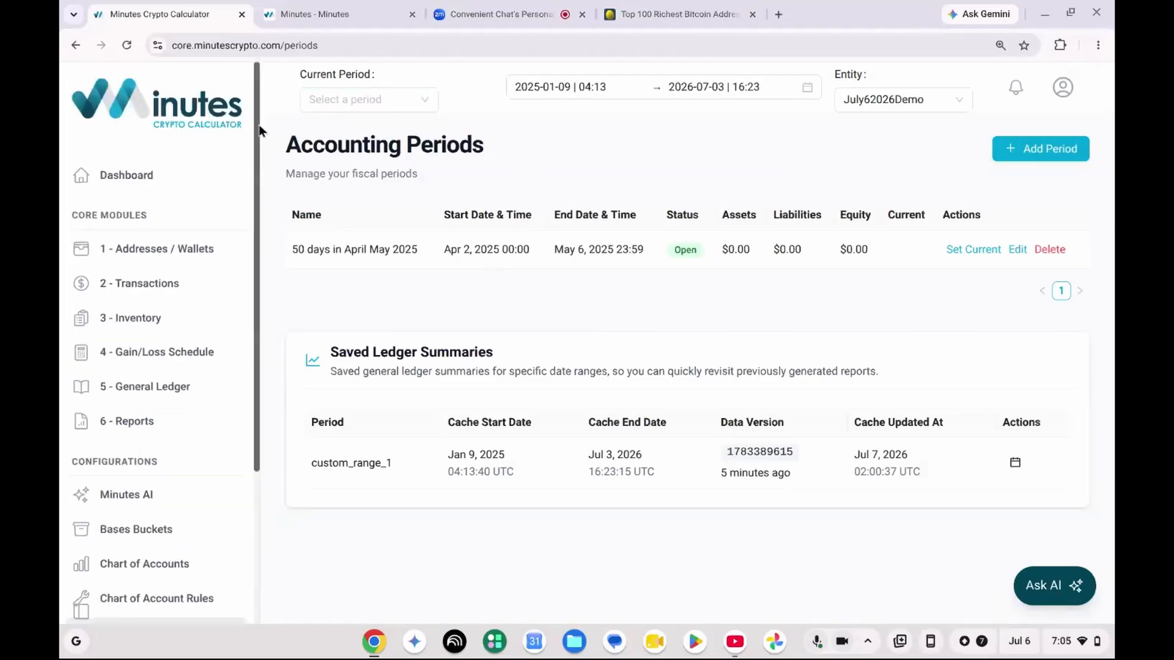
pyautogui.click(175, 284)
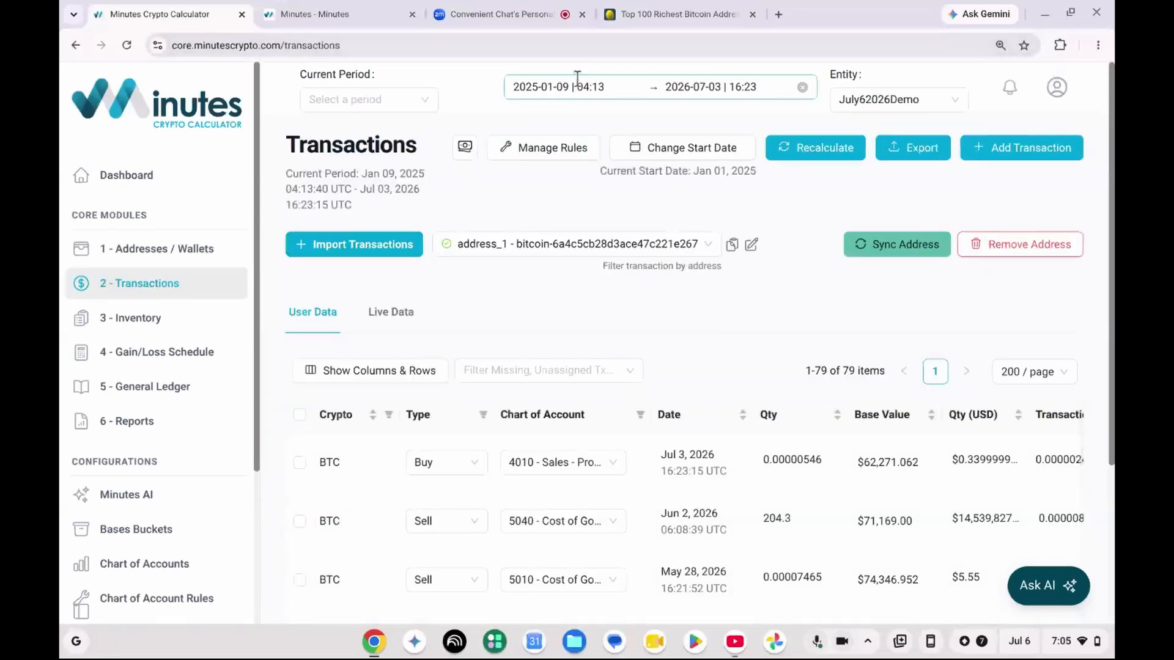
pyautogui.click(410, 101)
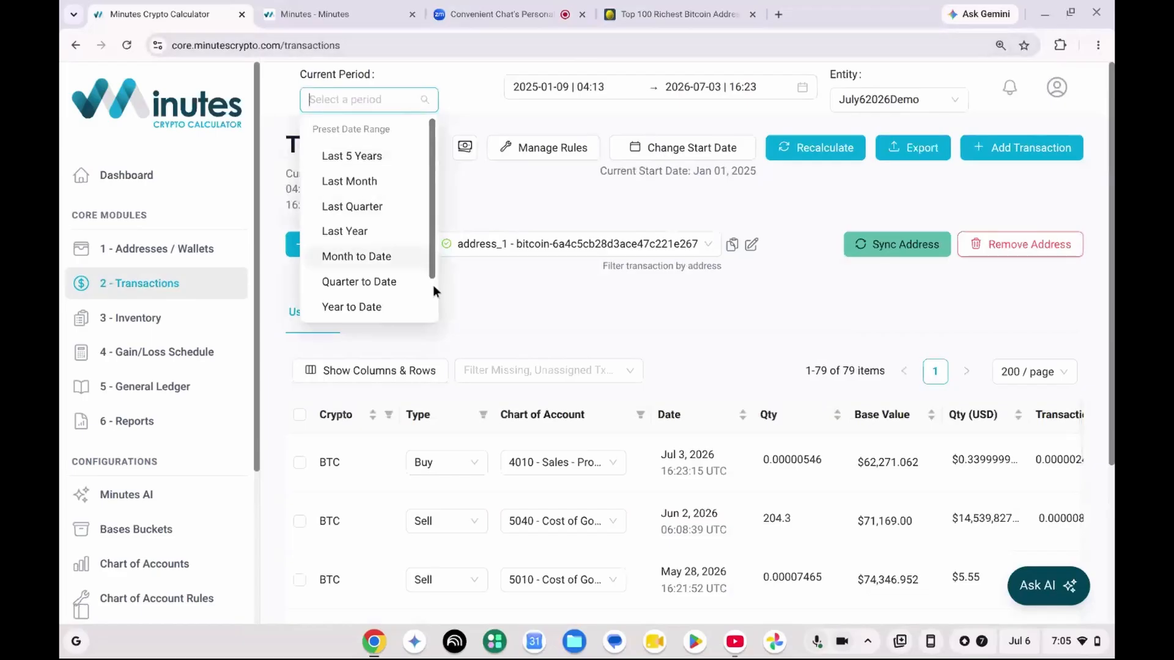
pyautogui.scroll(-1, 434, 303)
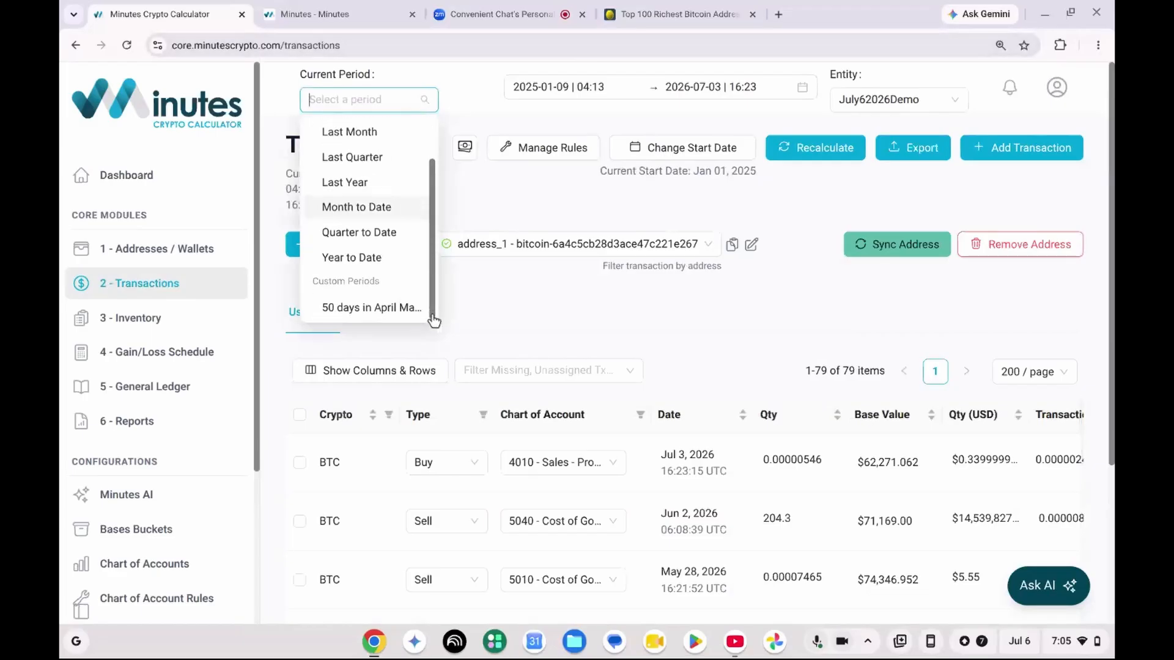
pyautogui.click(384, 307)
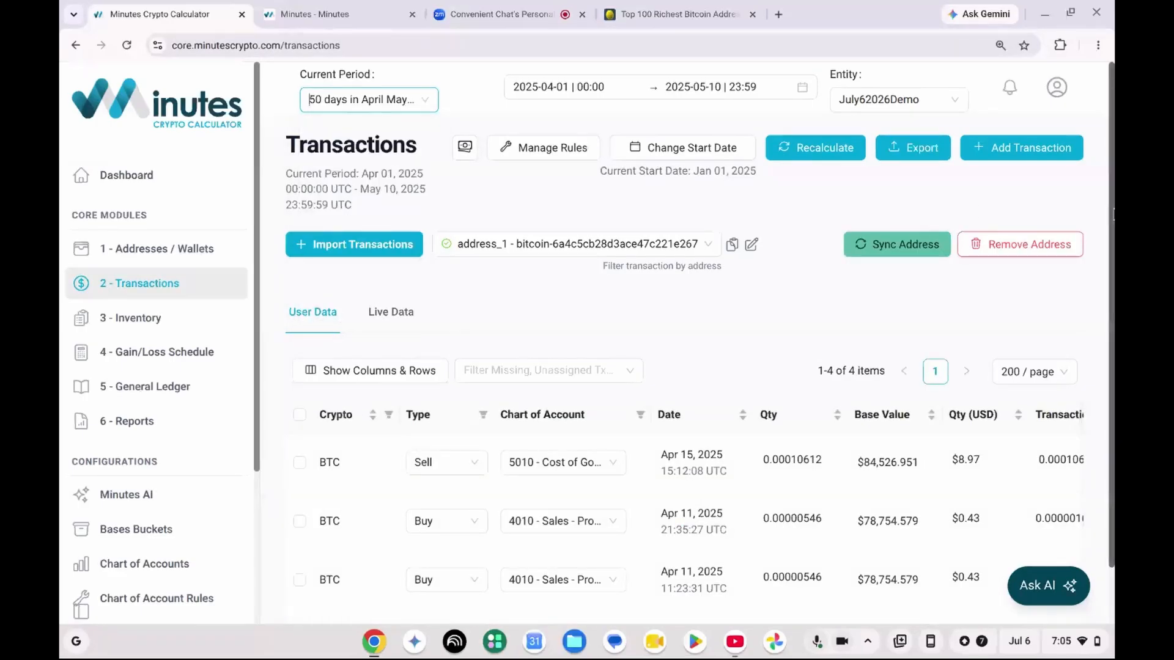
pyautogui.moveTo(1113, 213); pyautogui.dragTo(1112, 392)
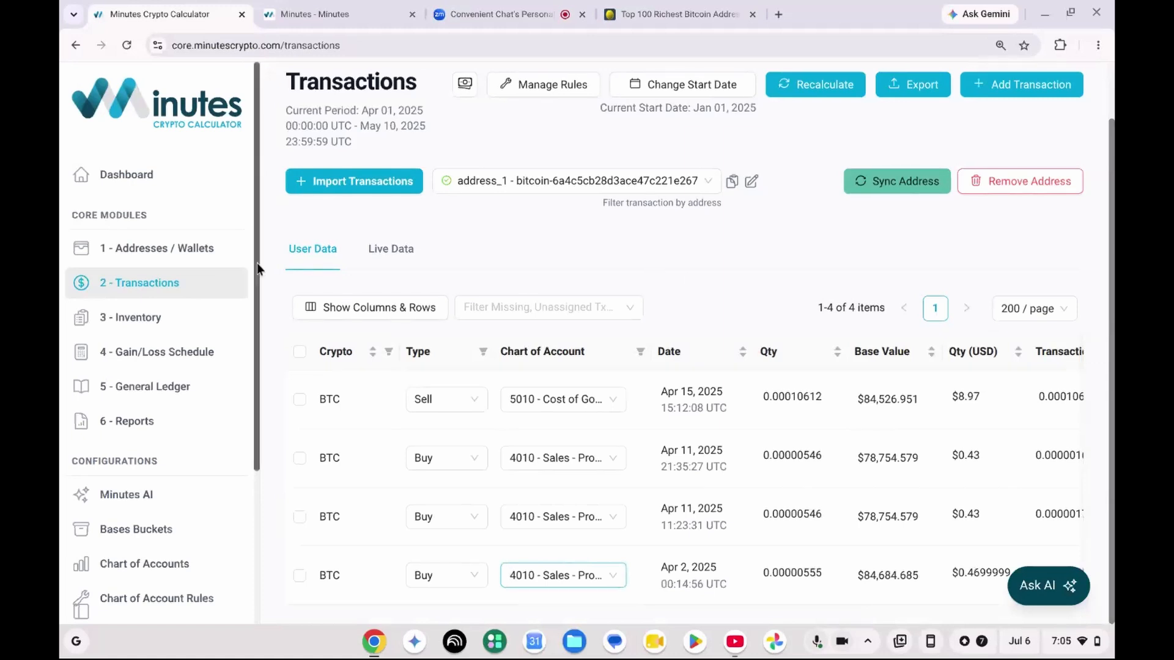
# Step: Open the Chart of Accounts, review the global account list and view the Add Account form without creating an account
pyautogui.moveTo(256, 263); pyautogui.dragTo(253, 411)
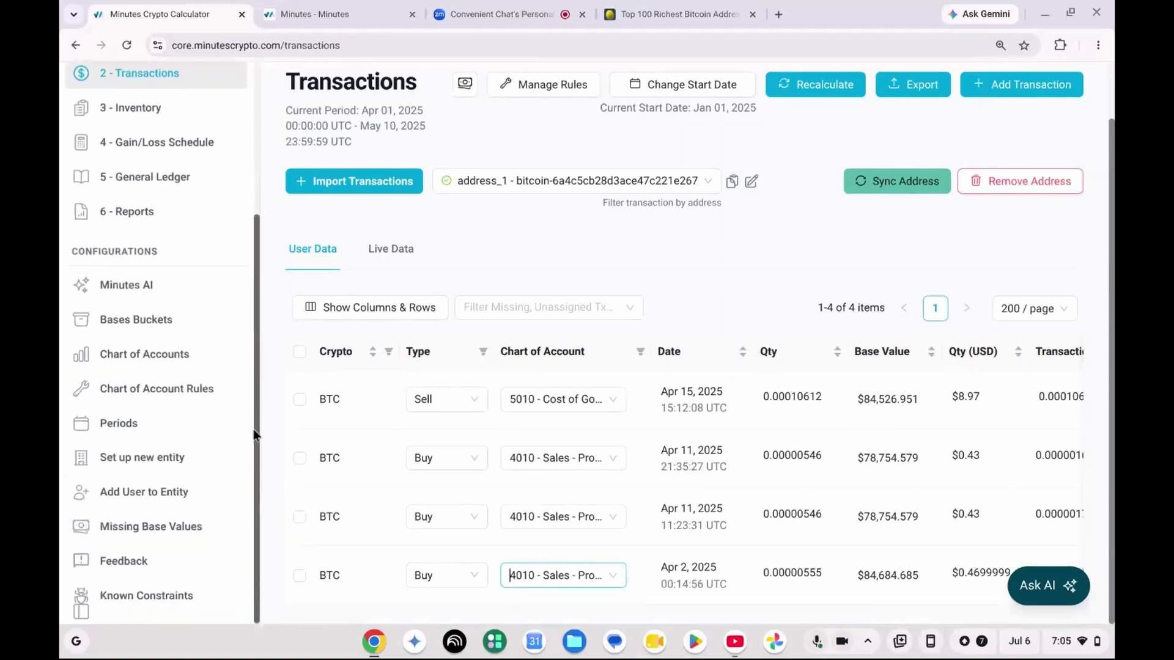
pyautogui.scroll(3, 237, 321)
pyautogui.scroll(-3, 233, 364)
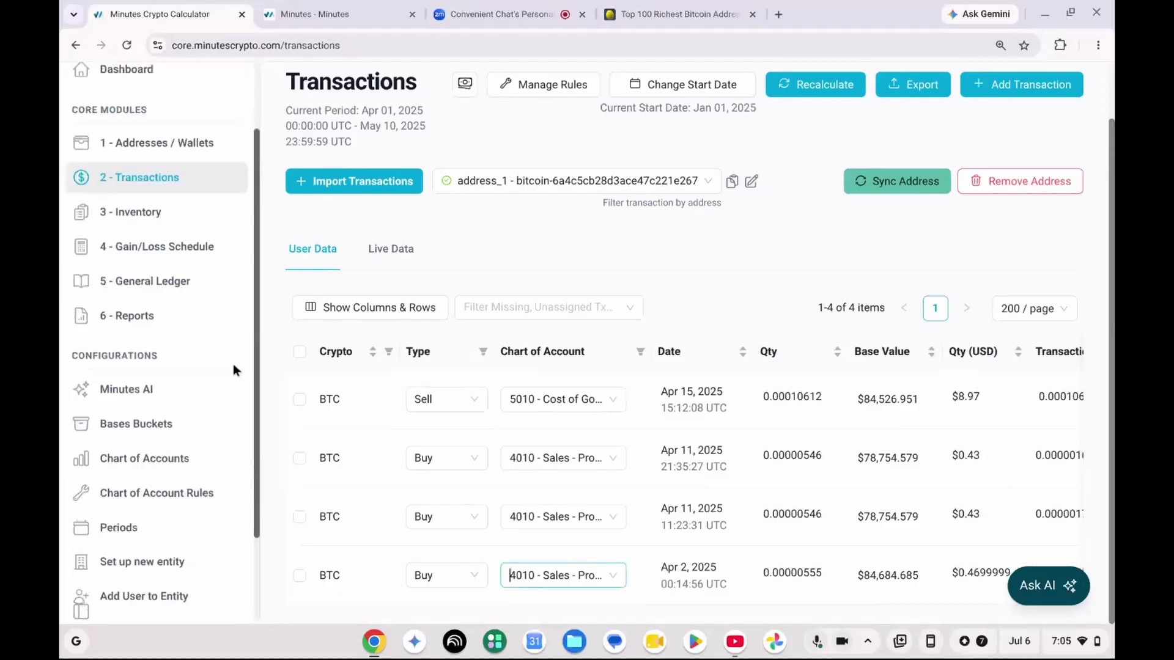
pyautogui.scroll(-1, 240, 398)
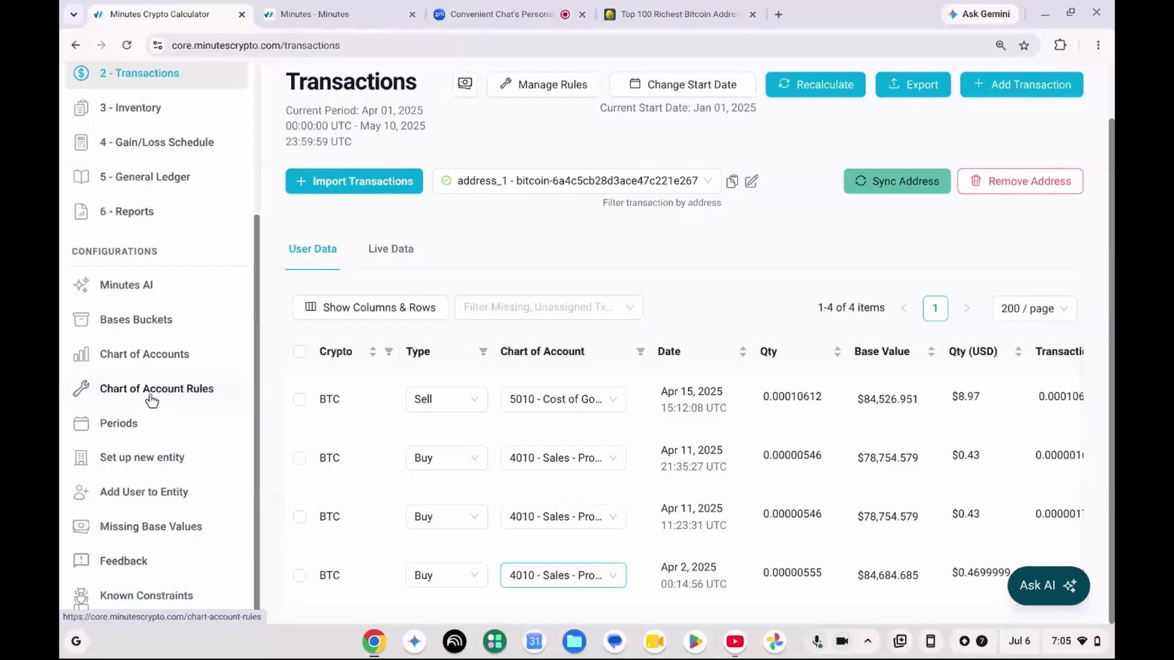
pyautogui.click(144, 366)
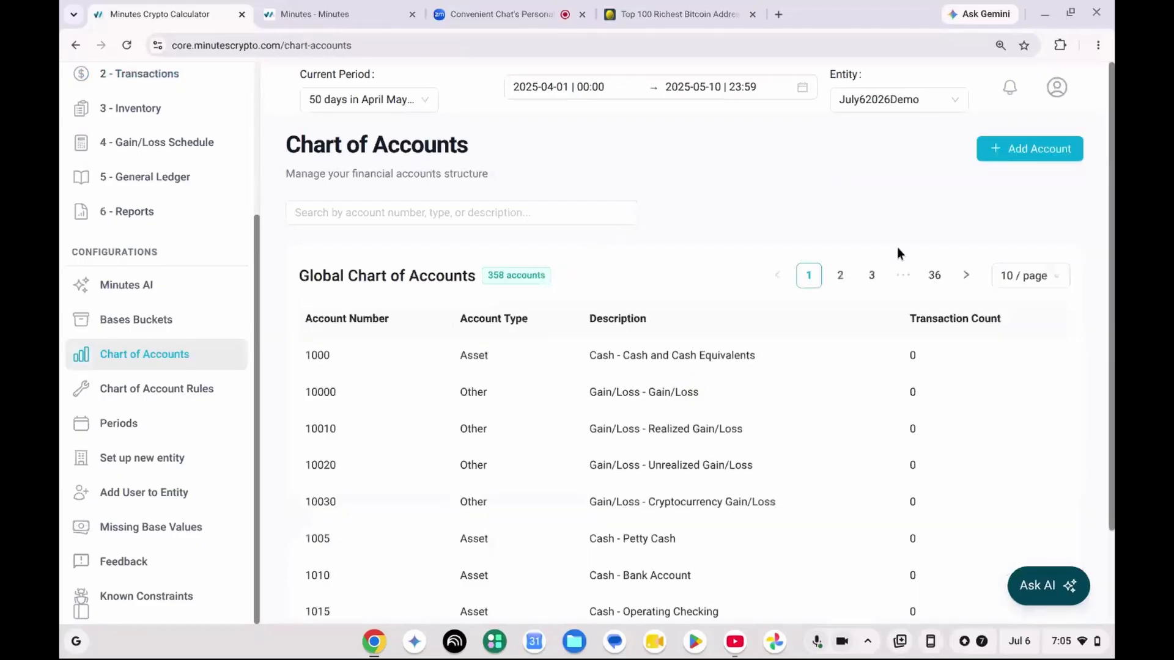
pyautogui.moveTo(1112, 204)
pyautogui.mouseDown()
pyautogui.moveTo(1110, 306)
pyautogui.moveTo(1109, 199)
pyautogui.mouseUp()
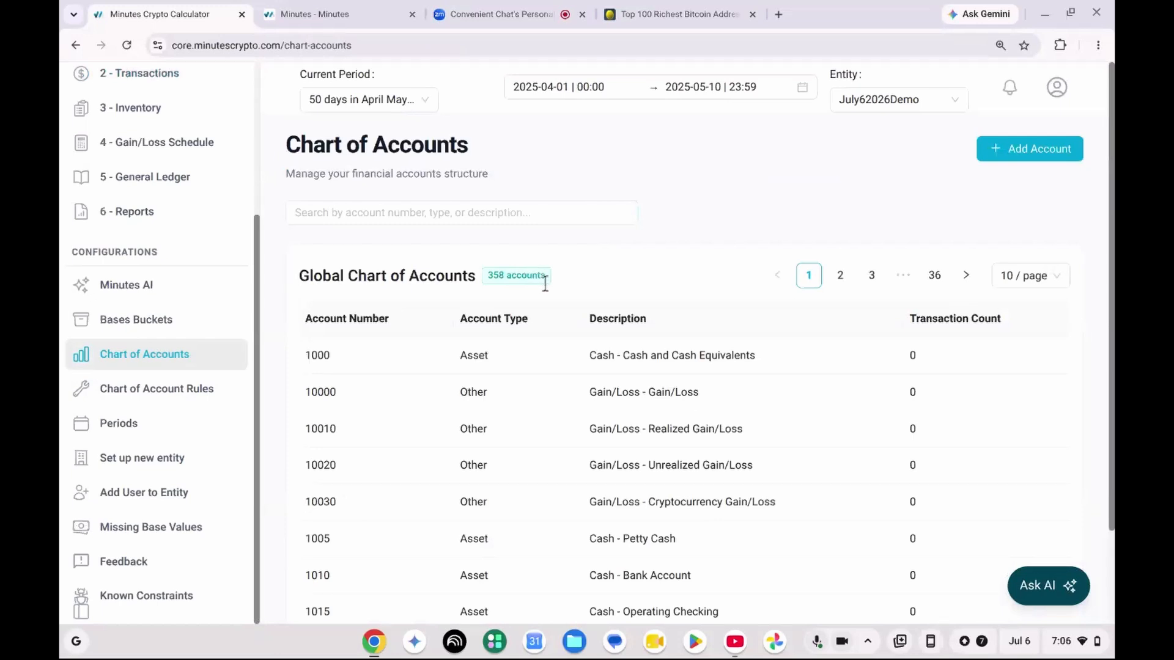
pyautogui.click(1040, 149)
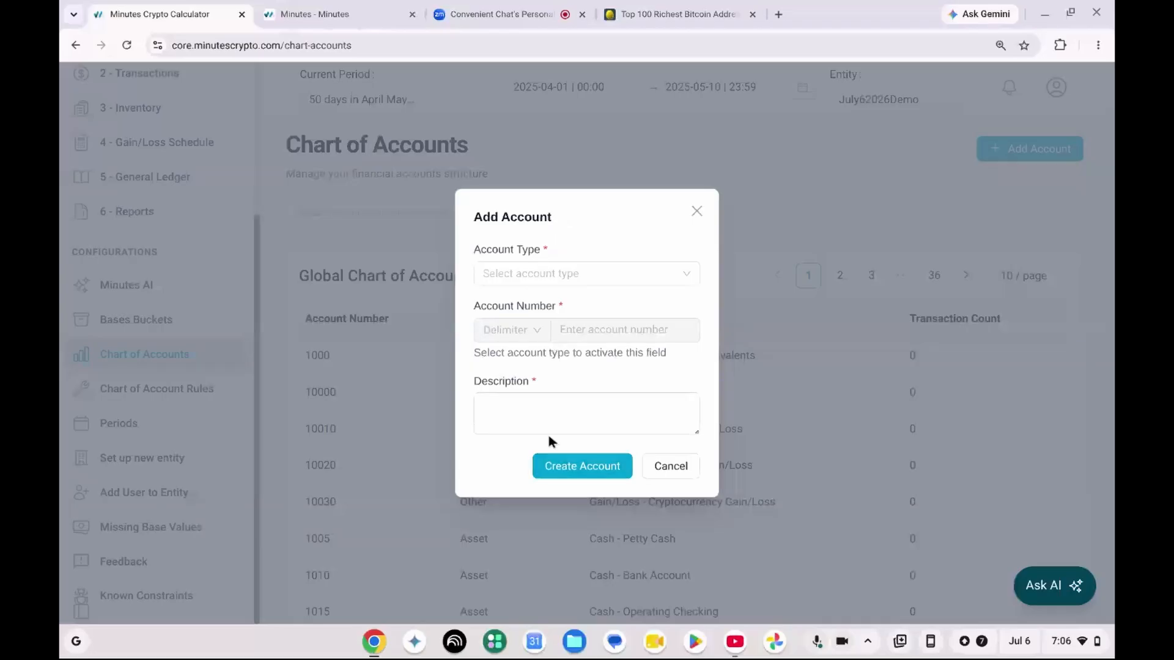
pyautogui.click(670, 467)
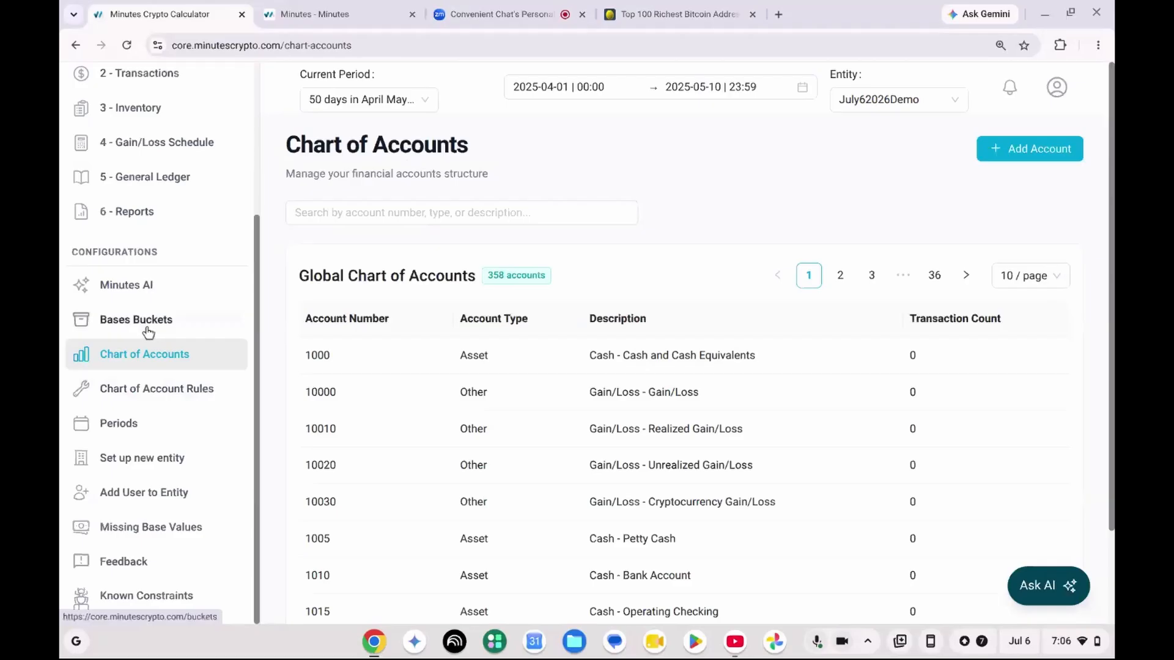
# Step: Open Minutes AI and start the question "What is the ten highest transactions by"
pyautogui.click(142, 295)
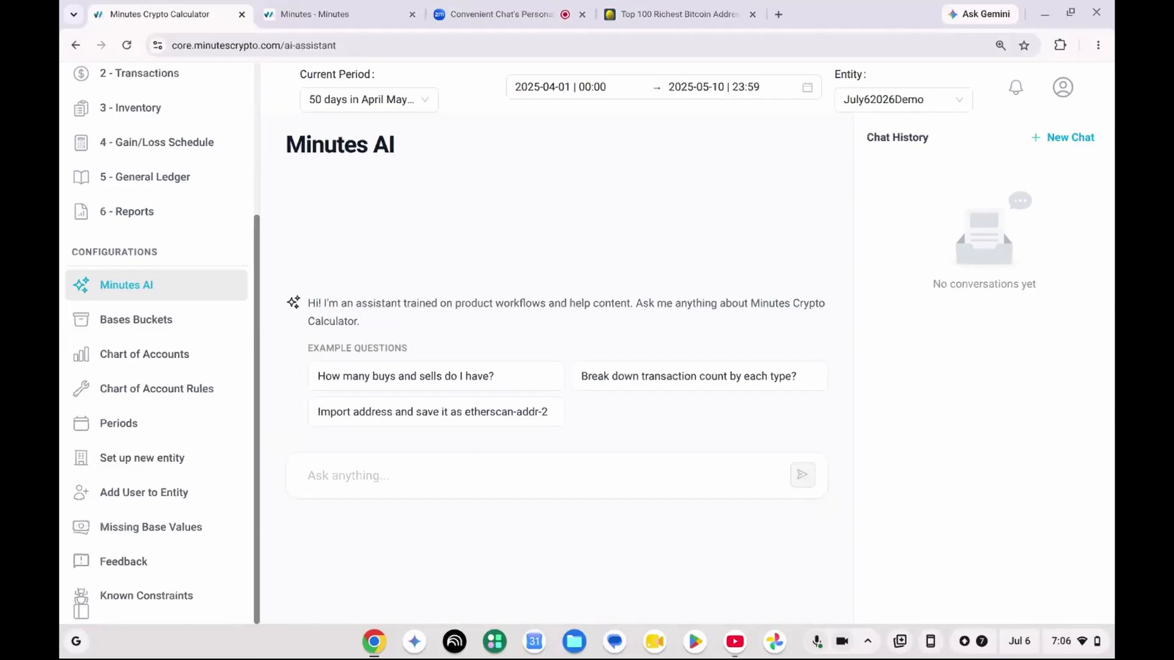
pyautogui.click(457, 471)
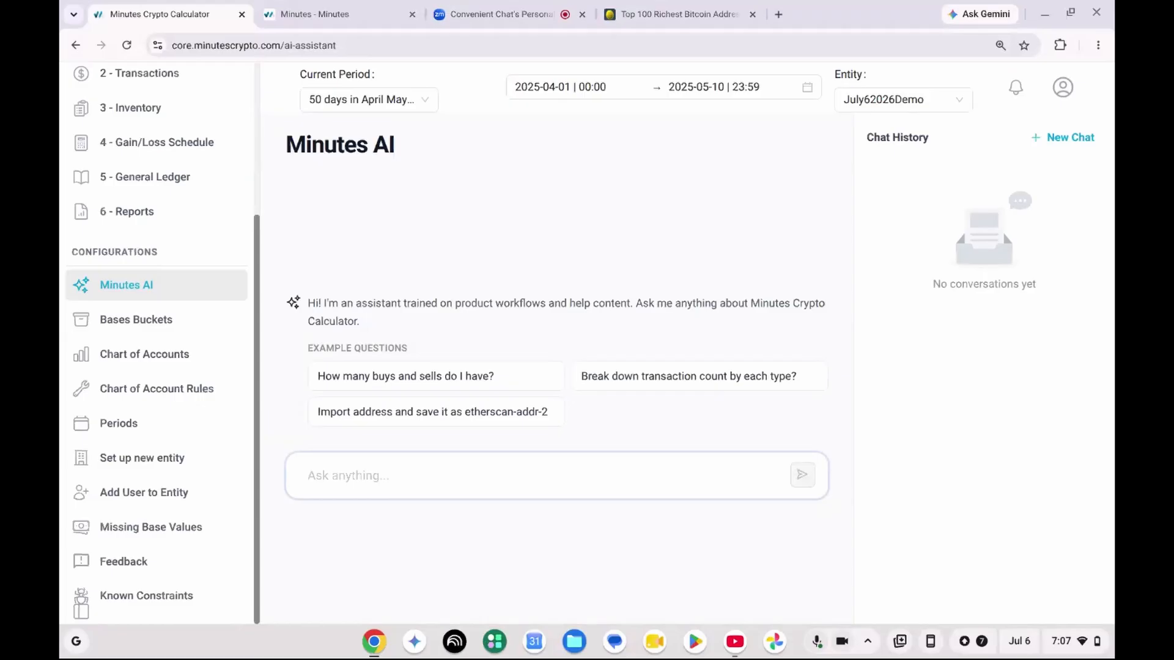
pyautogui.write('What ')
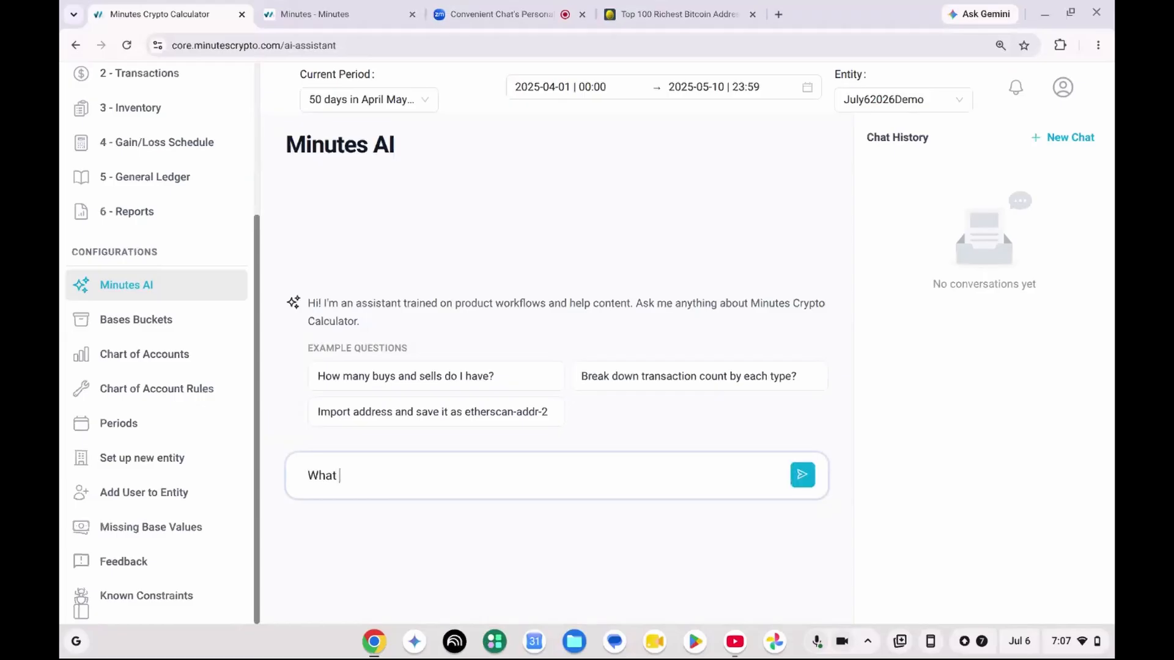
pyautogui.write('is the t')
pyautogui.press('BackSpace')
pyautogui.write('ten hi9')
pyautogui.press('BackSpace')
pyautogui.write('ghest transactions by')
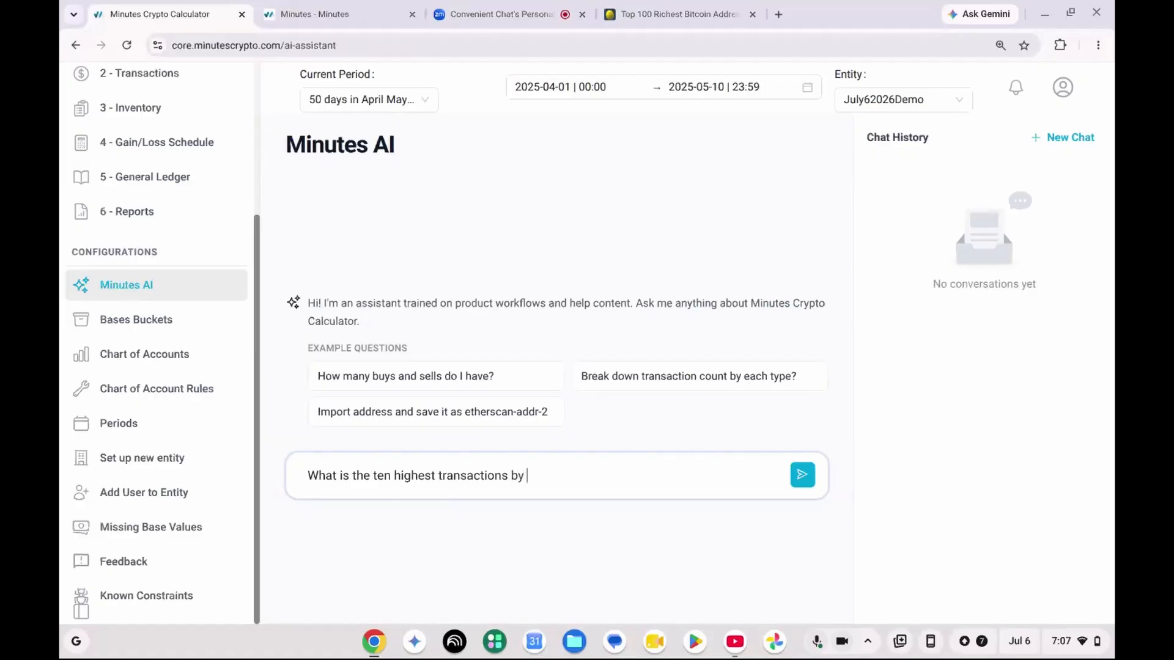
# Step: Change "is" to "are" in the question, complete it with "volume in 2025" and send it
pyautogui.press('Up')
pyautogui.press('Right')
pyautogui.press('Right')
pyautogui.press('Right')
pyautogui.press('BackSpace')
pyautogui.press('BackSpace')
pyautogui.write('are')
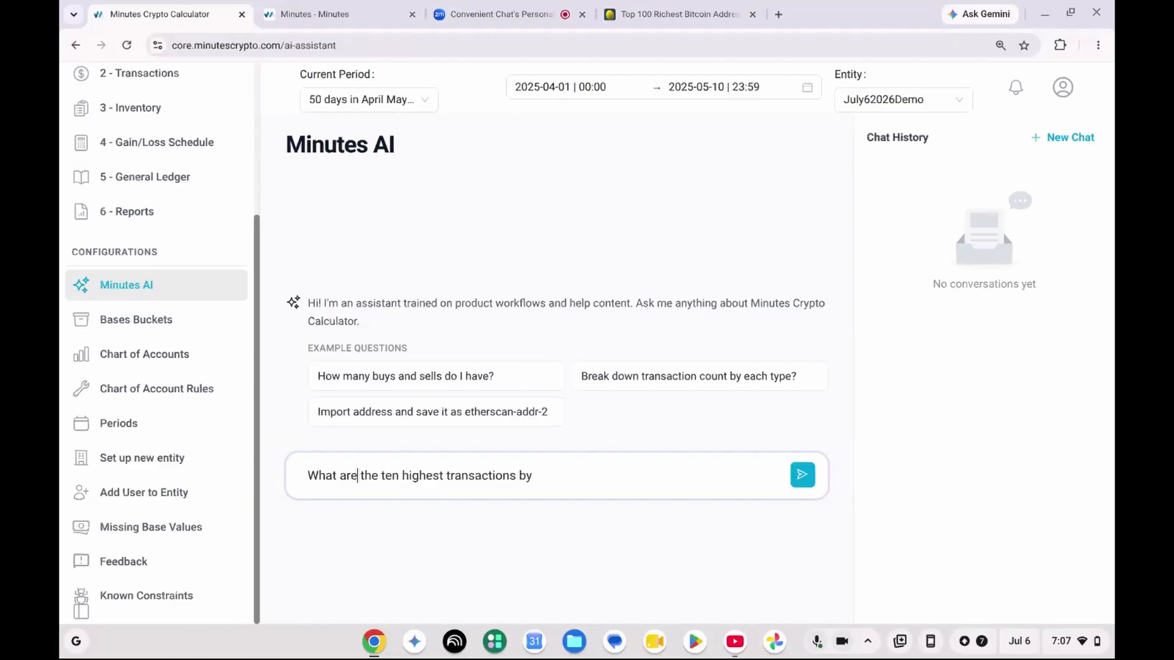
pyautogui.press('Down')
pyautogui.write('volume in 2025')
pyautogui.press('Return')
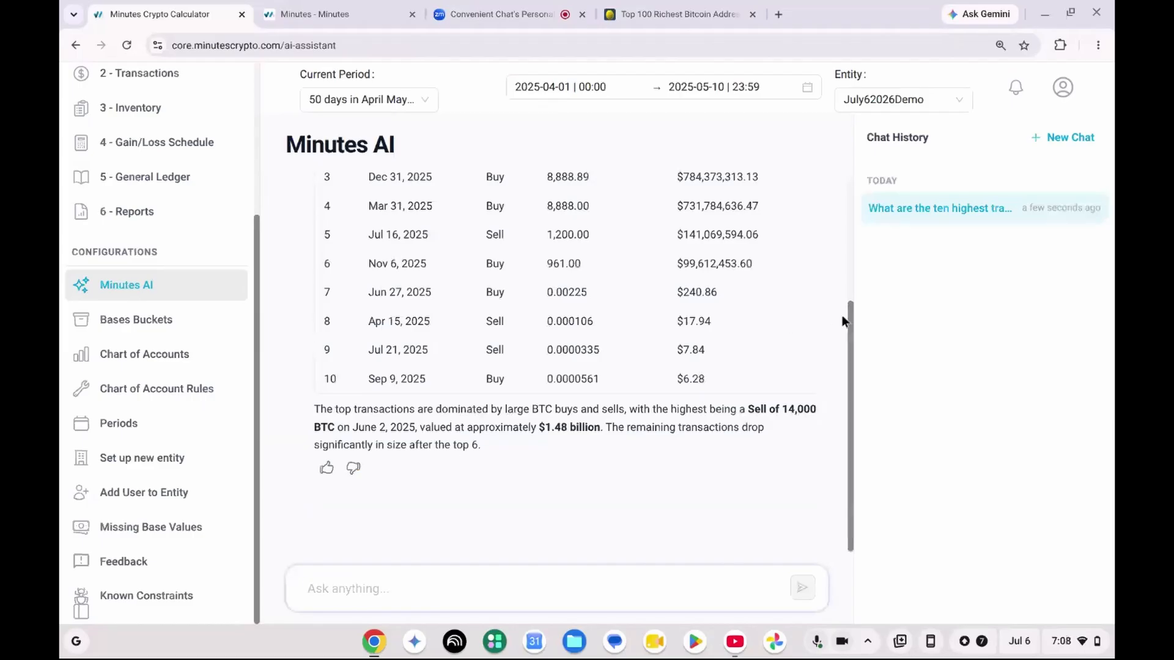
# Step: Review the assistant's answers on the ten highest 2025 transactions and the April–May 2025 transaction notes
pyautogui.moveTo(853, 321); pyautogui.dragTo(843, 224)
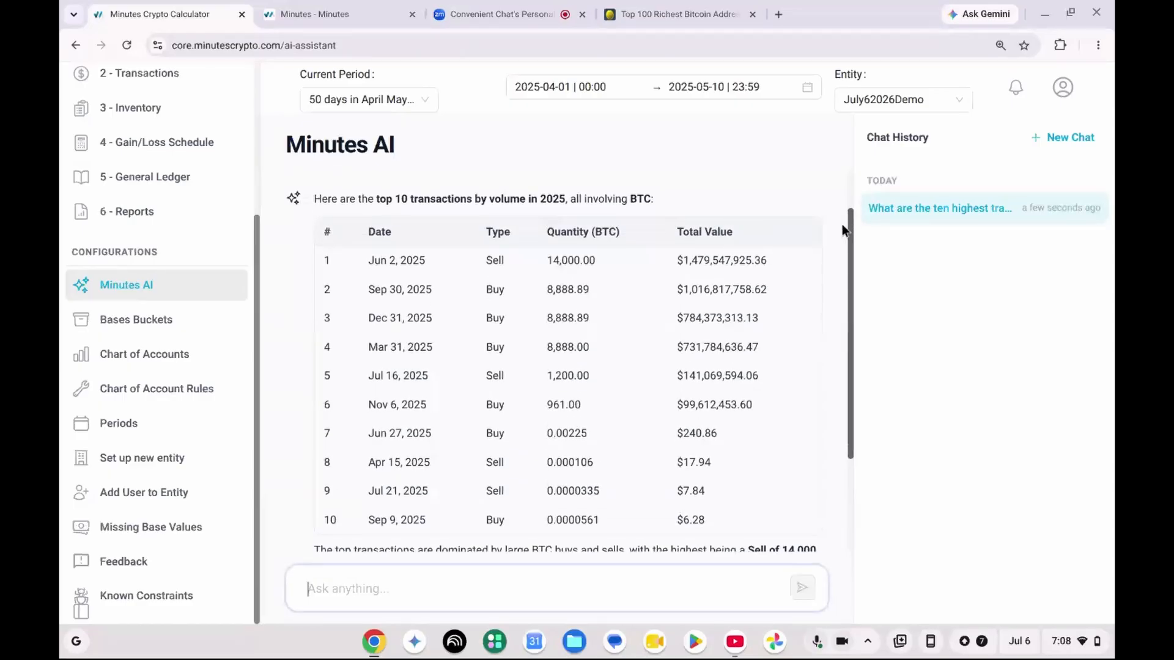
pyautogui.moveTo(842, 226)
pyautogui.mouseDown()
pyautogui.moveTo(844, 260)
pyautogui.moveTo(841, 237)
pyautogui.mouseUp()
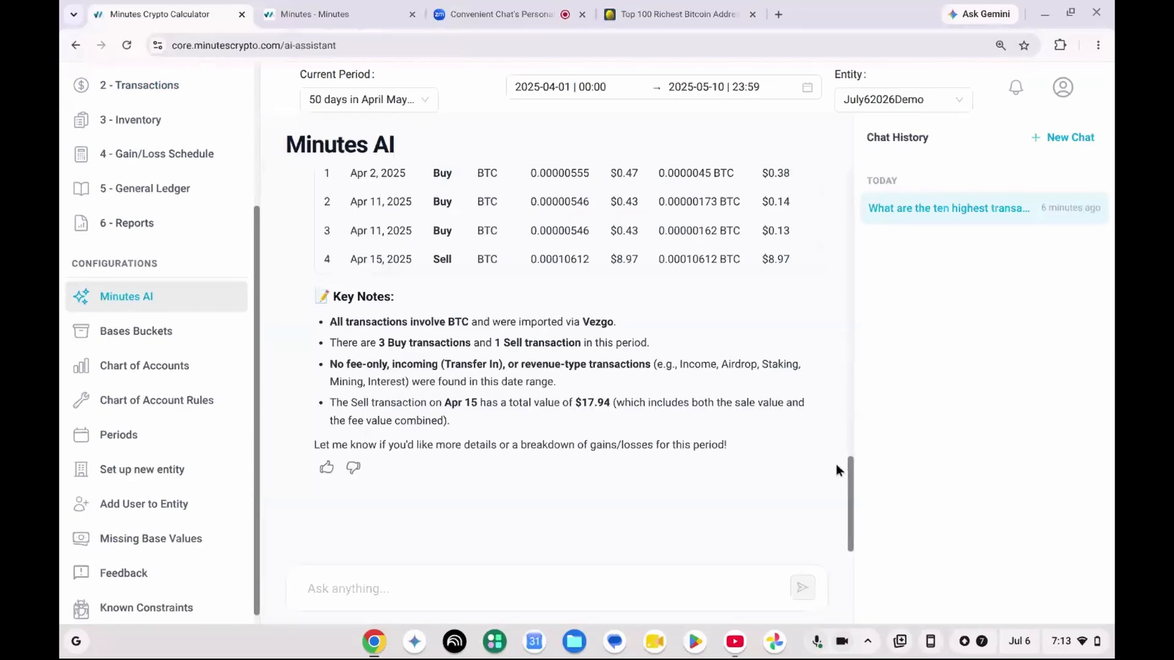
pyautogui.moveTo(842, 475); pyautogui.dragTo(858, 195)
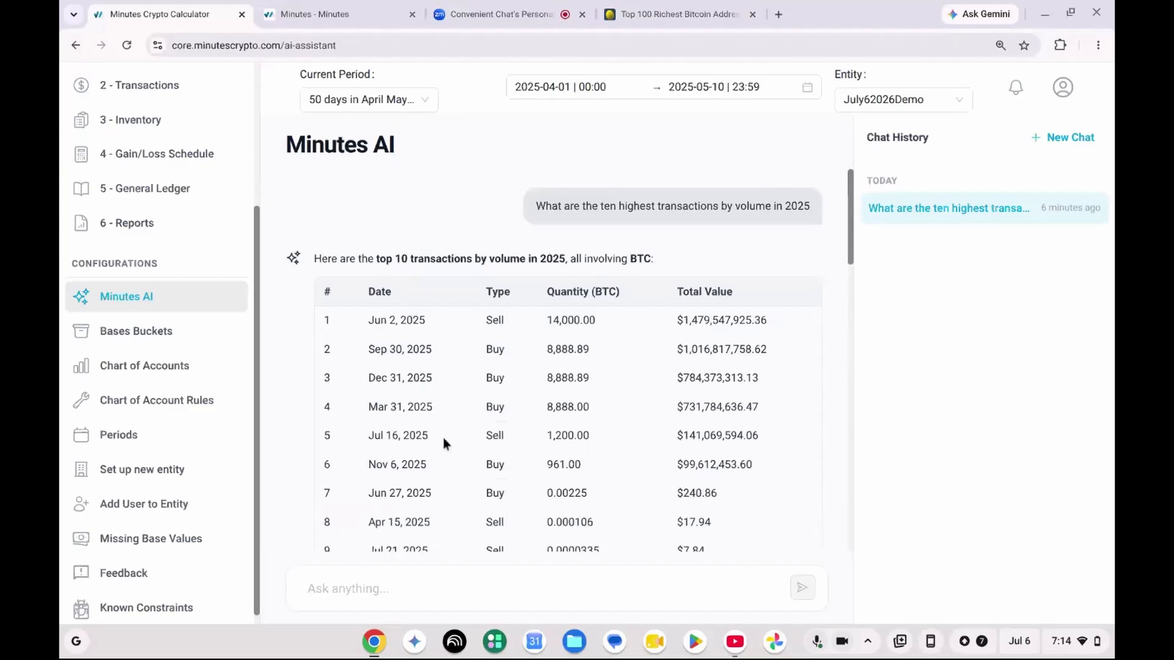
pyautogui.moveTo(850, 255); pyautogui.dragTo(841, 573)
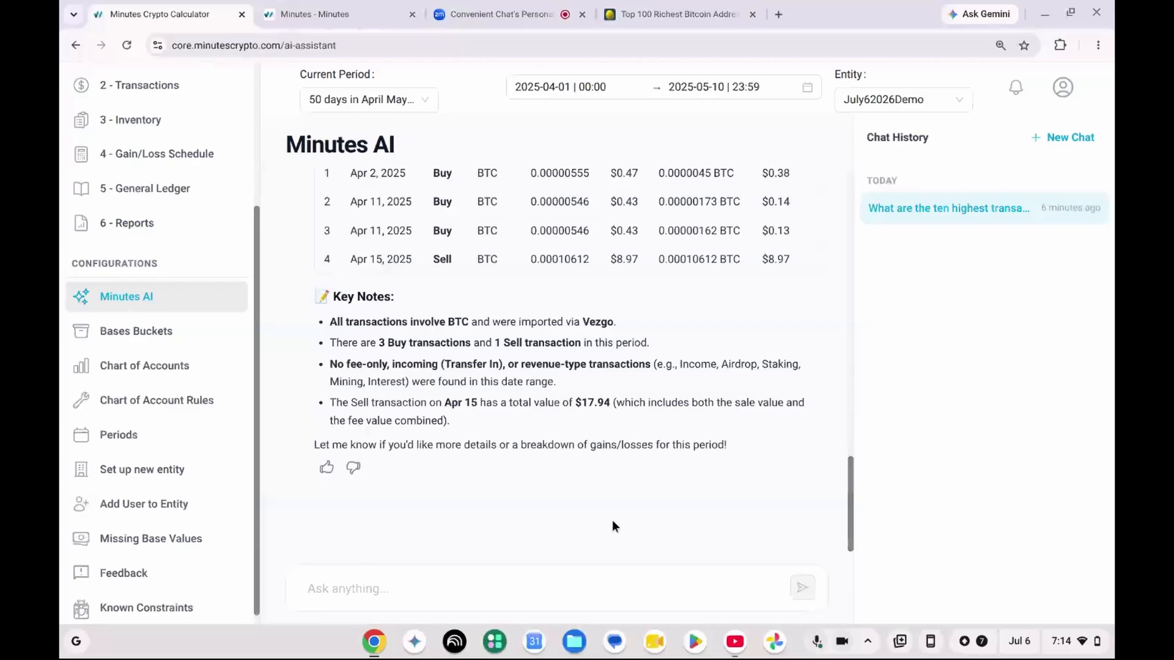
# Step: Search Google for "richest ethereum address" in a new browser tab
pyautogui.click(472, 581)
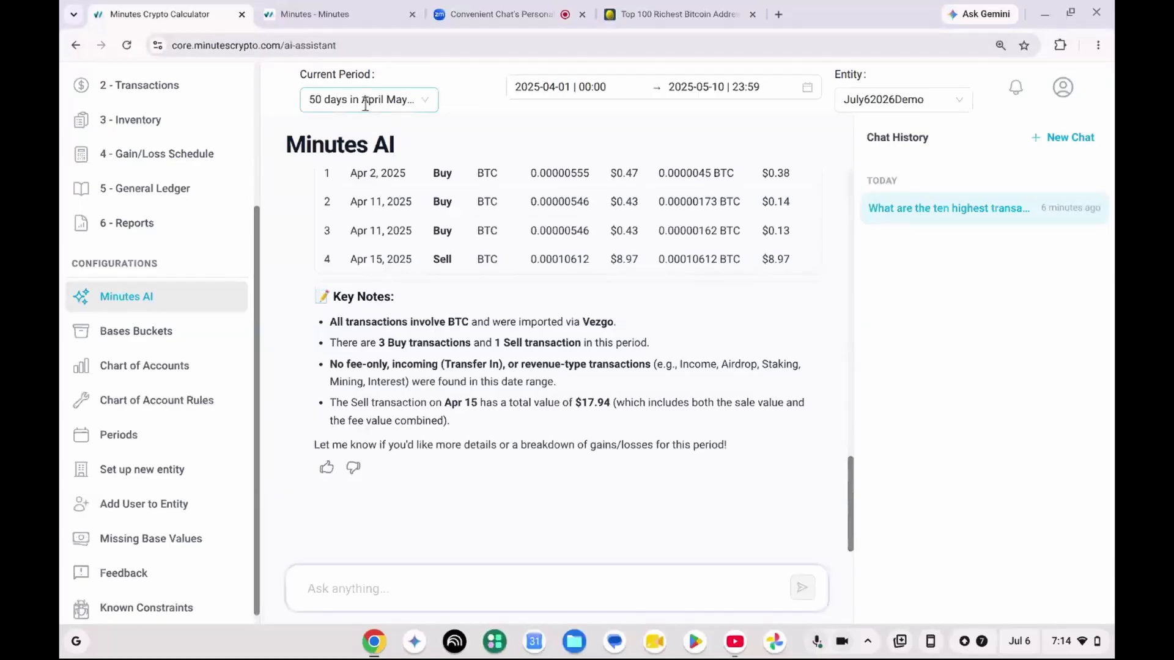
pyautogui.click(312, 5)
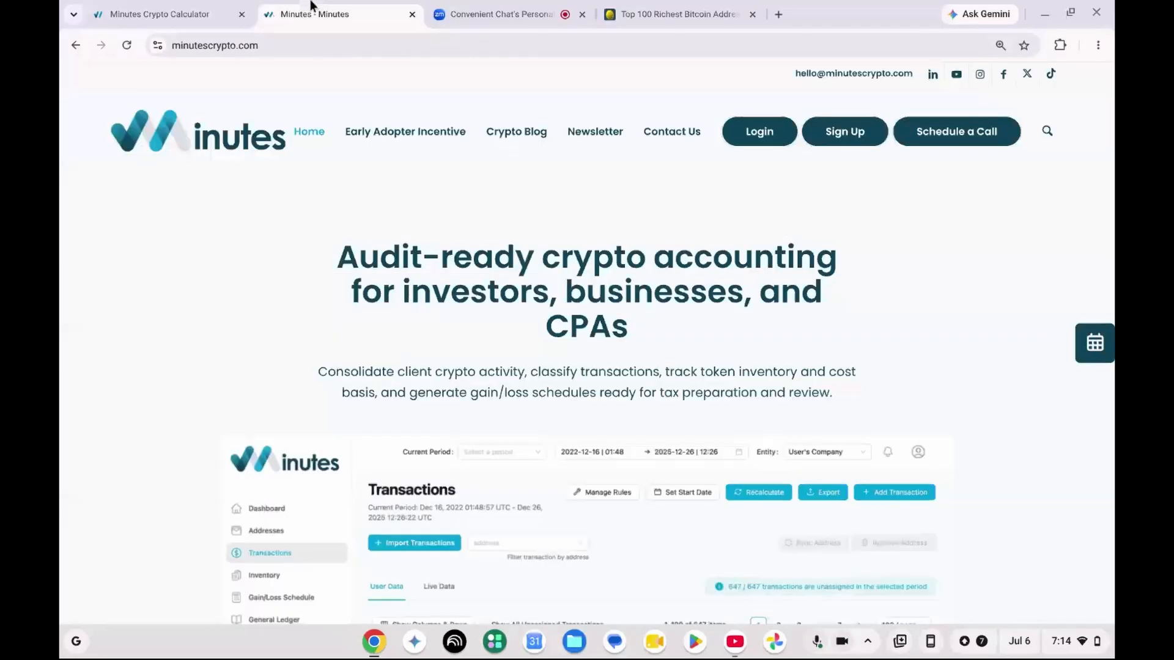
pyautogui.click(505, 8)
pyautogui.click(718, 6)
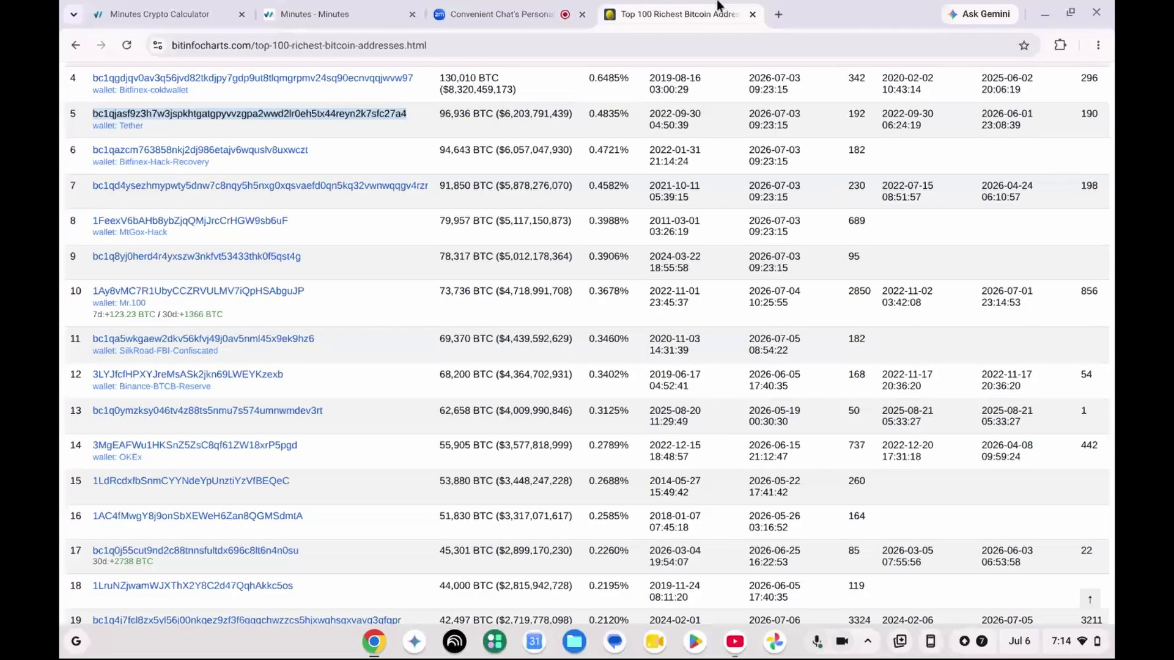
pyautogui.click(778, 14)
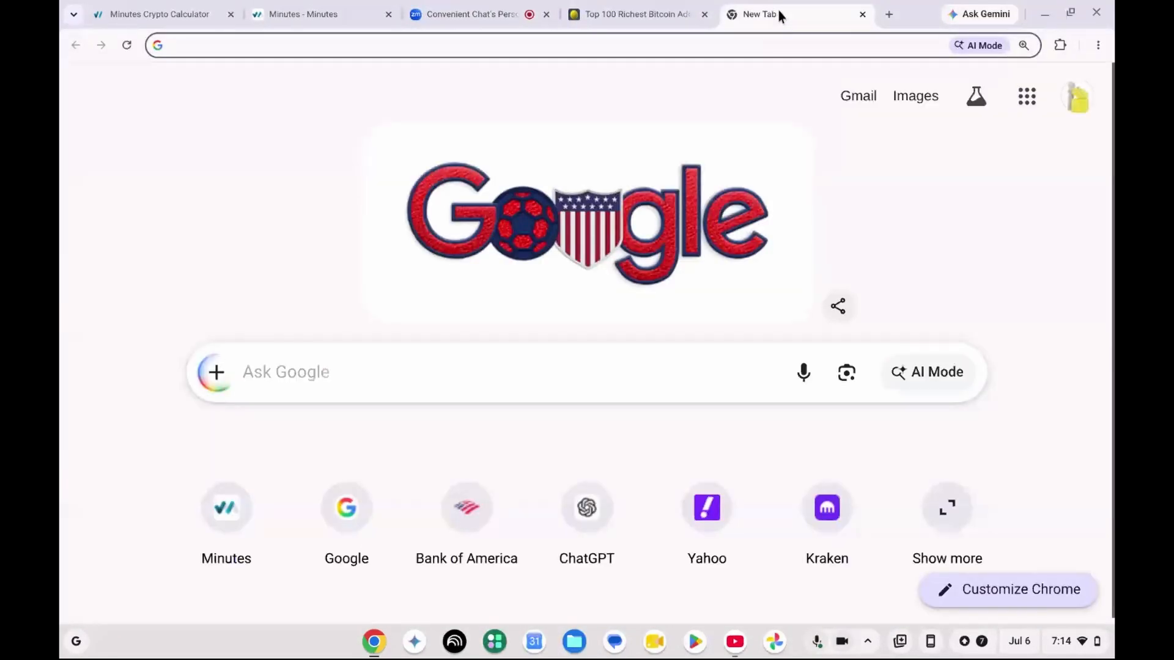
pyautogui.click(509, 397)
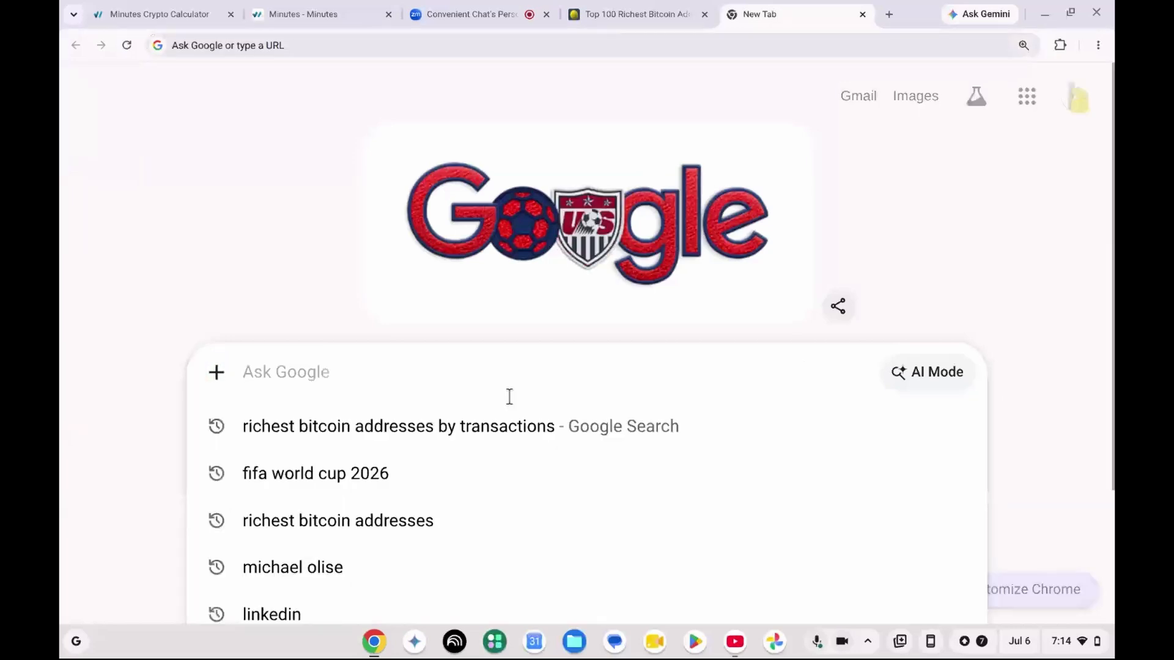
pyautogui.write('richest')
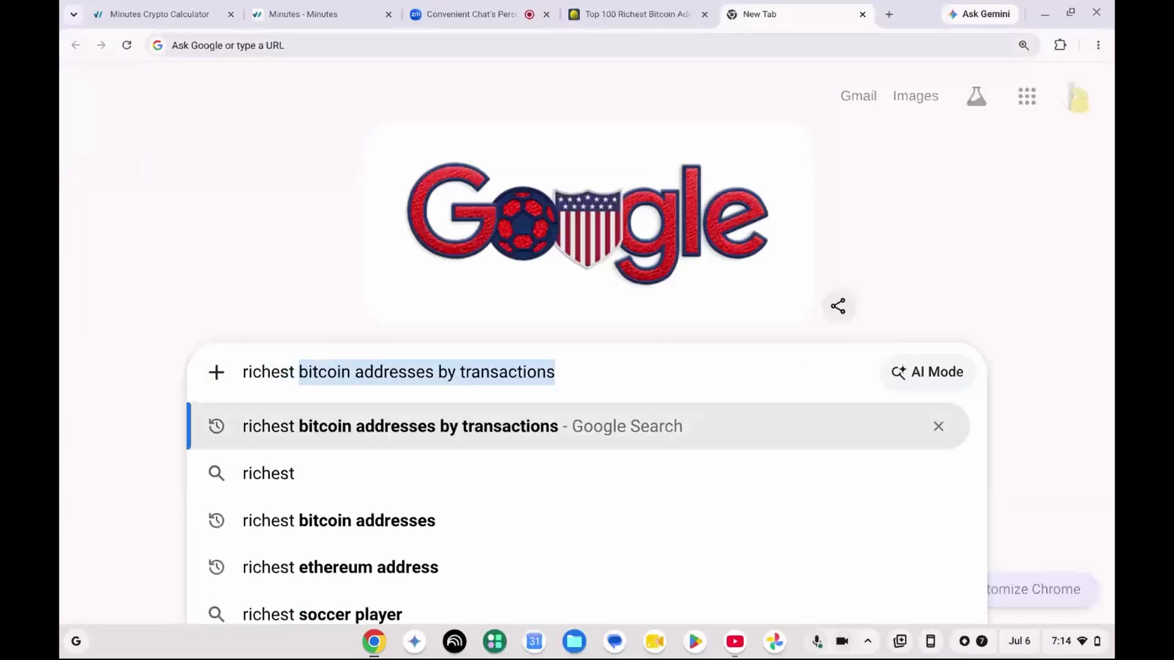
pyautogui.write(' e')
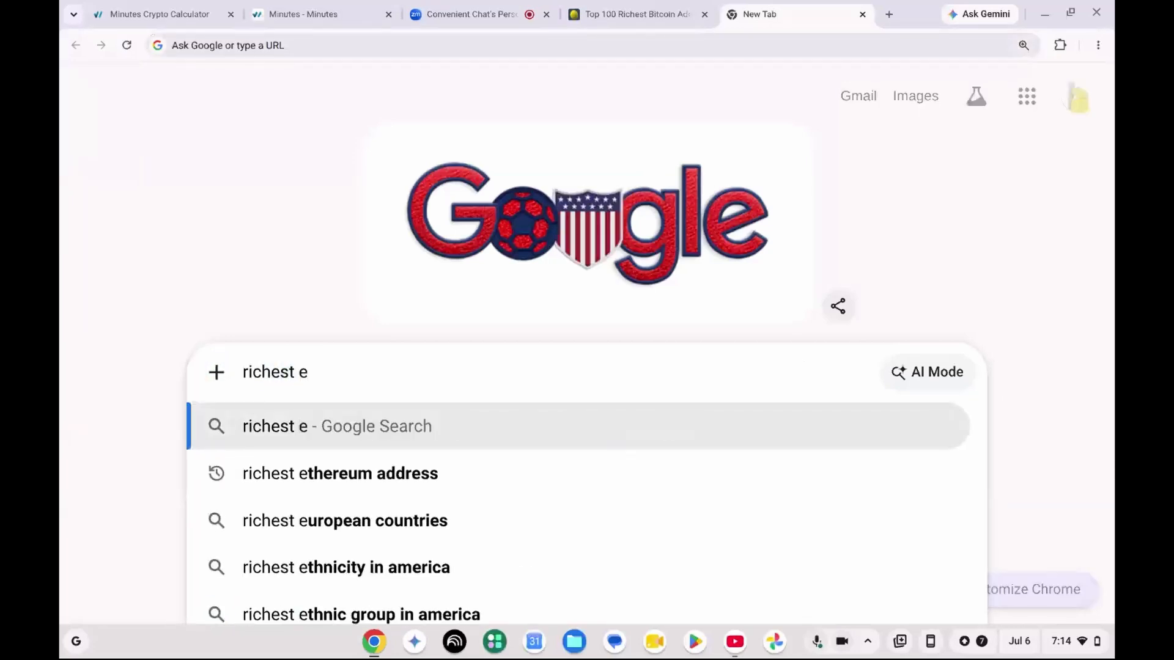
pyautogui.click(508, 485)
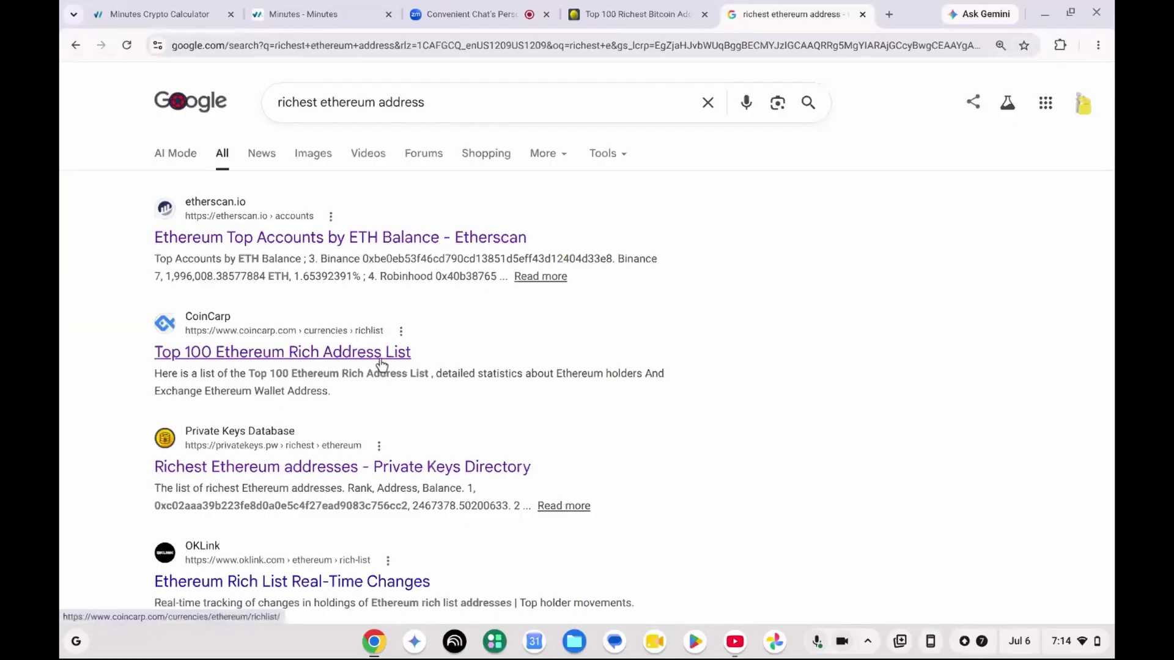
# Step: Open Etherscan's top accounts by ETH balance and copy the address tagged "Binance: Binance-Peg Tokens"
pyautogui.click(390, 240)
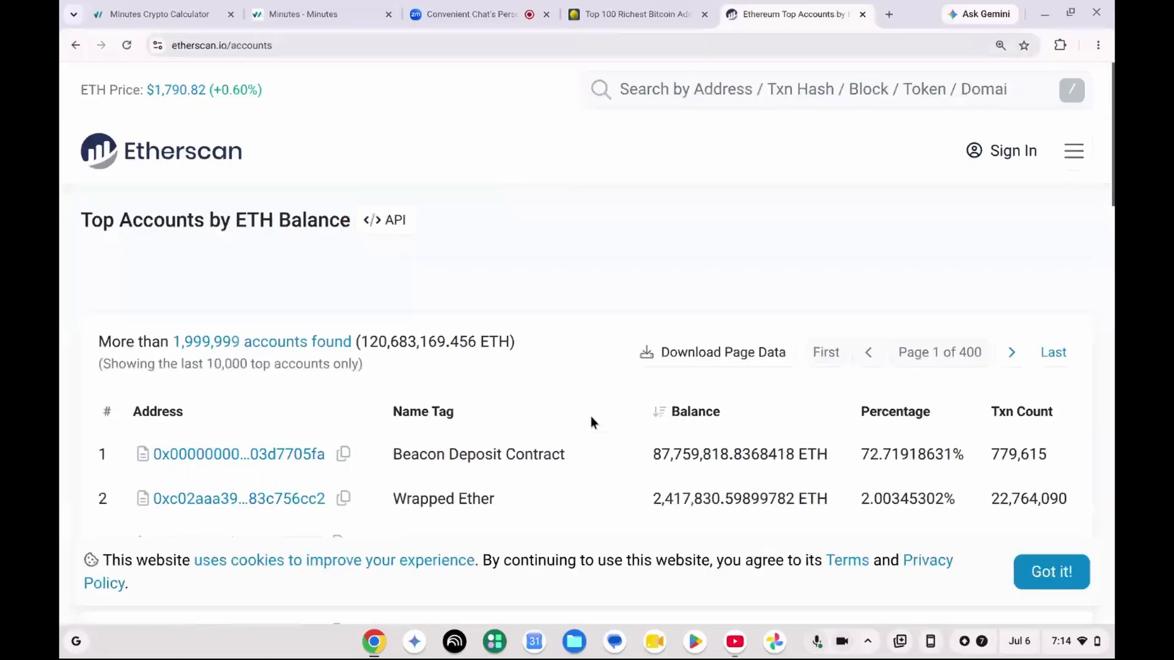
pyautogui.moveTo(1112, 196); pyautogui.dragTo(1110, 339)
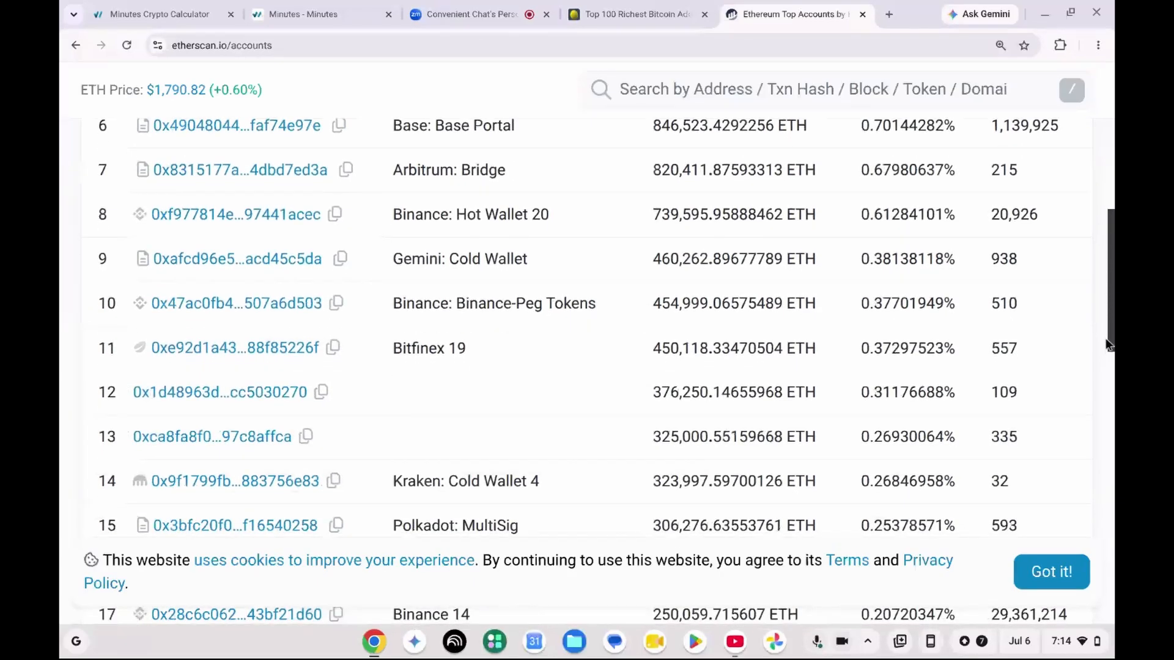
pyautogui.click(336, 303)
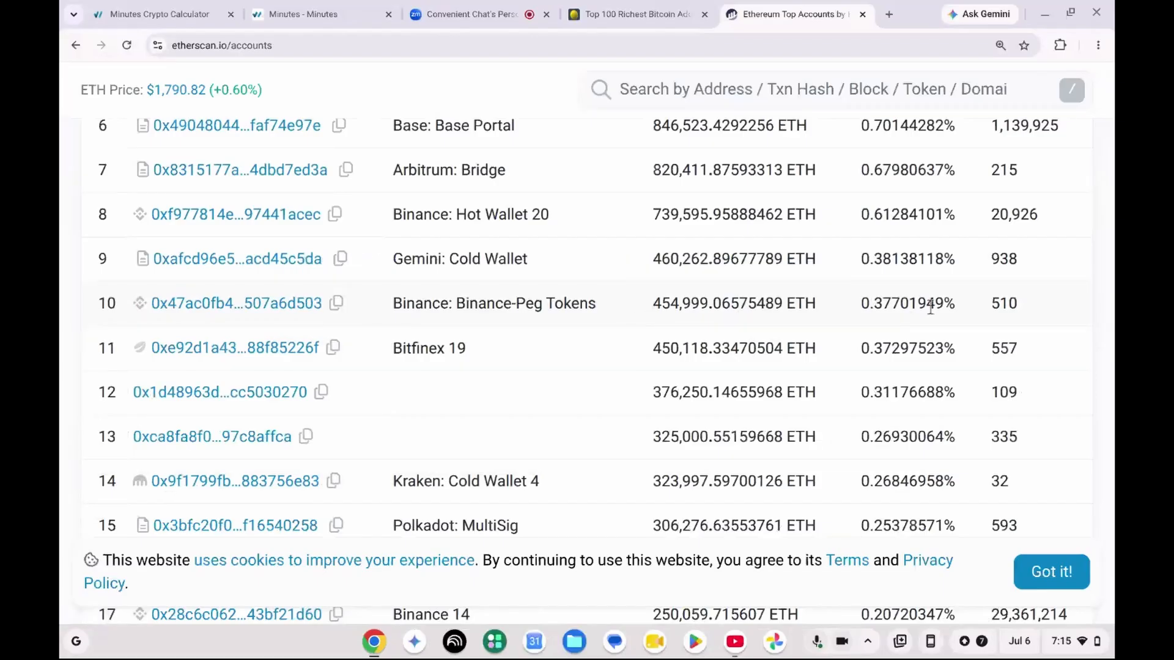
# Step: Return to Minutes AI and send "download this Ethereum address" followed by the copied wallet address
pyautogui.click(342, 5)
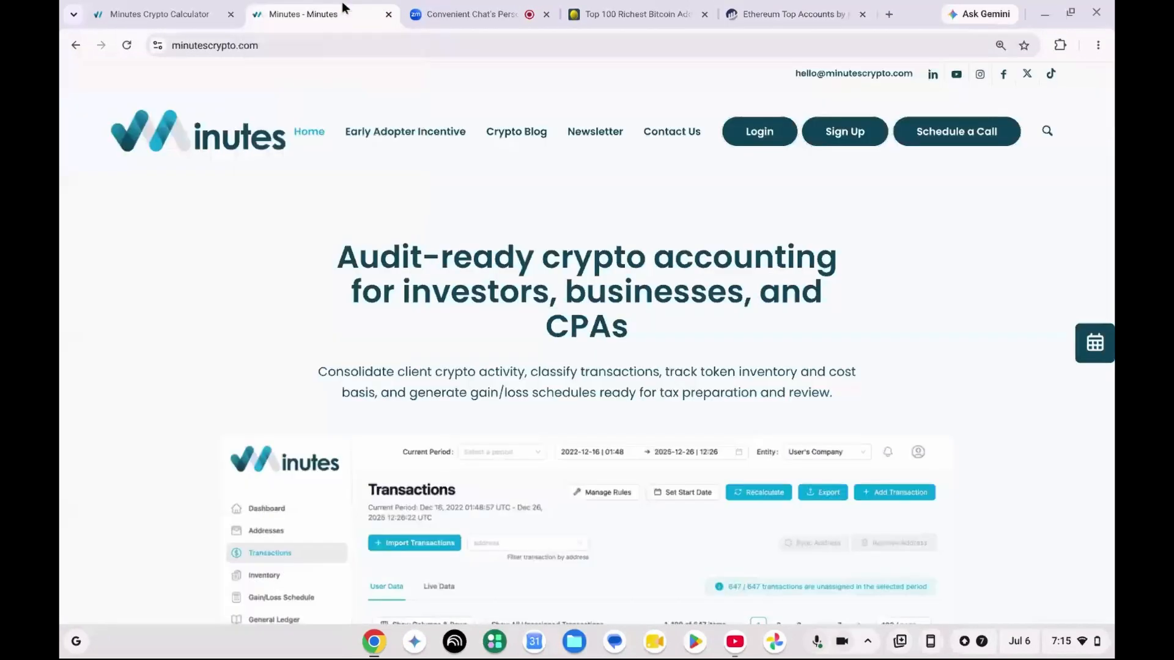
pyautogui.click(197, 6)
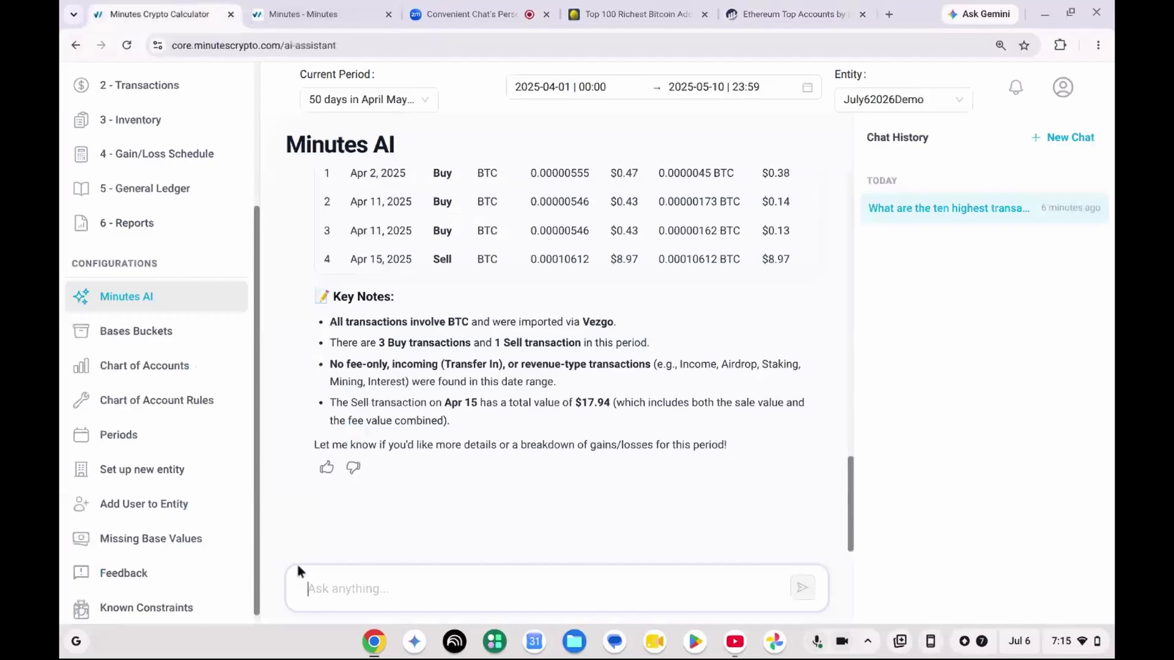
pyautogui.write('download this')
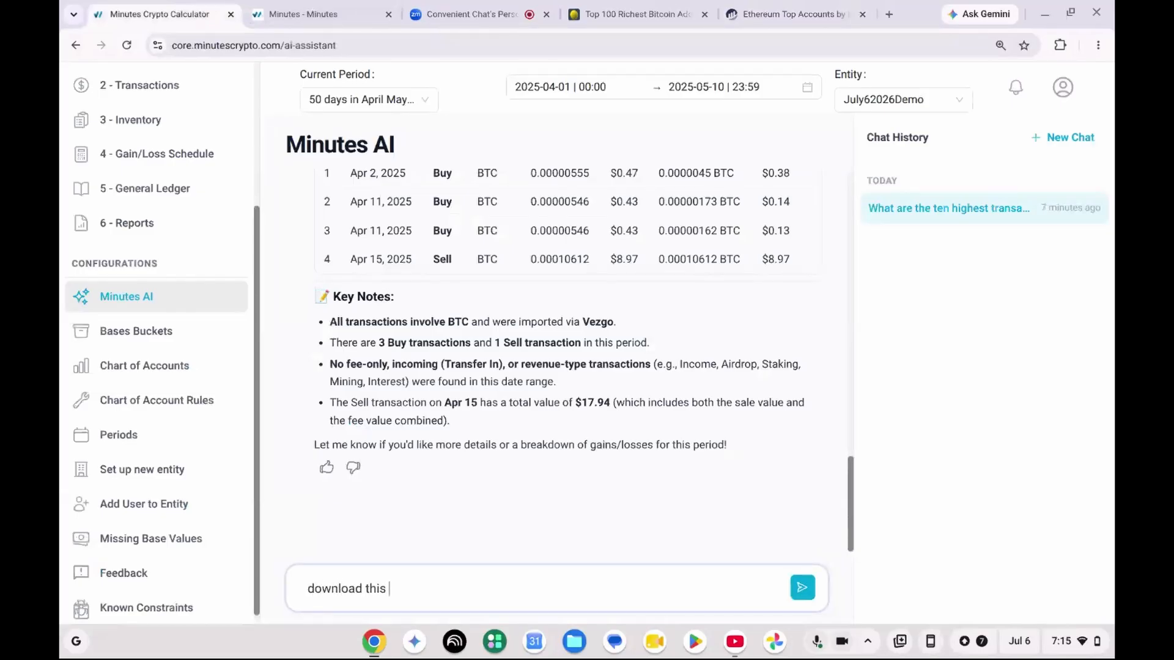
pyautogui.write(' ether')
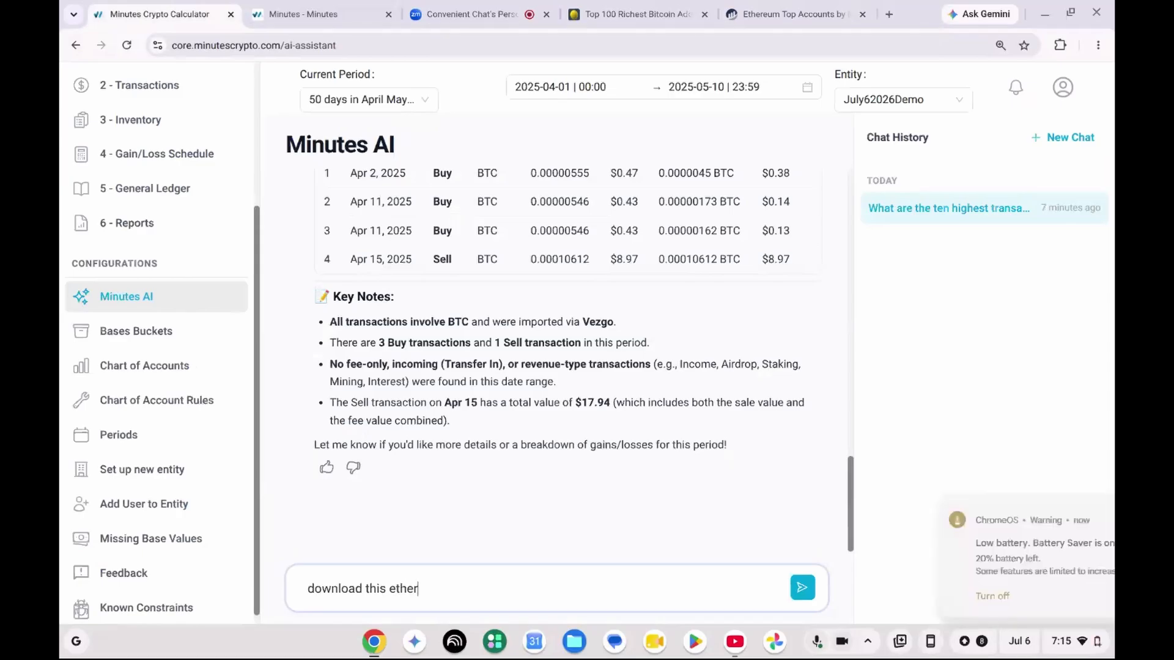
pyautogui.write('eum address')
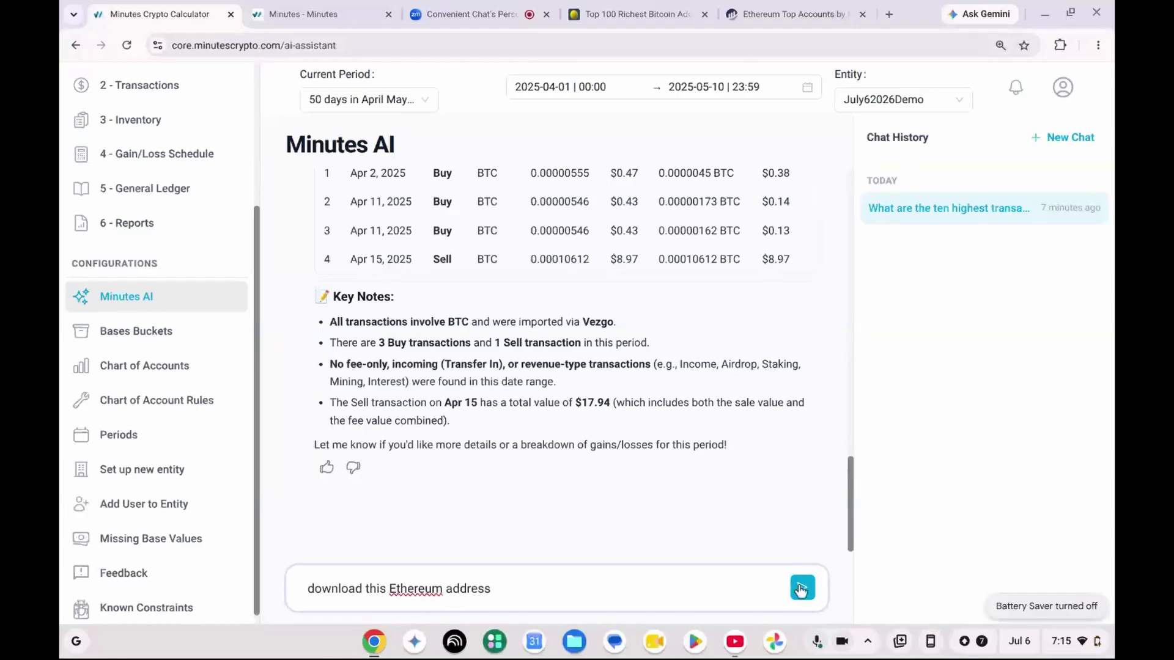
pyautogui.hotkey('ctrl', 'v')
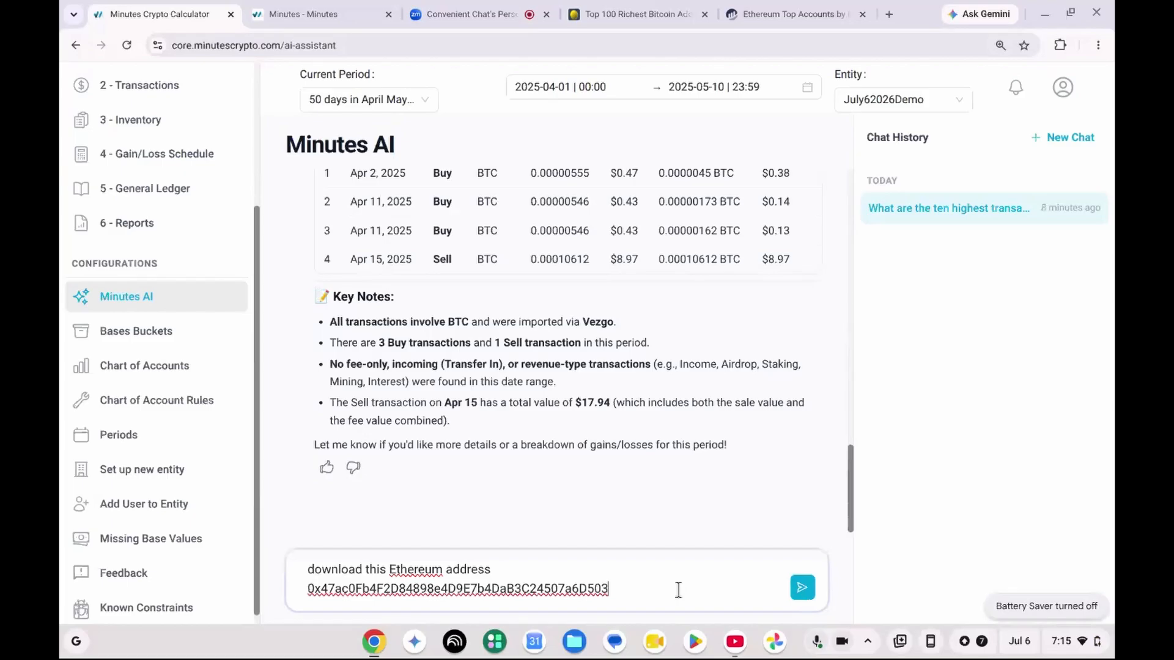
pyautogui.click(802, 589)
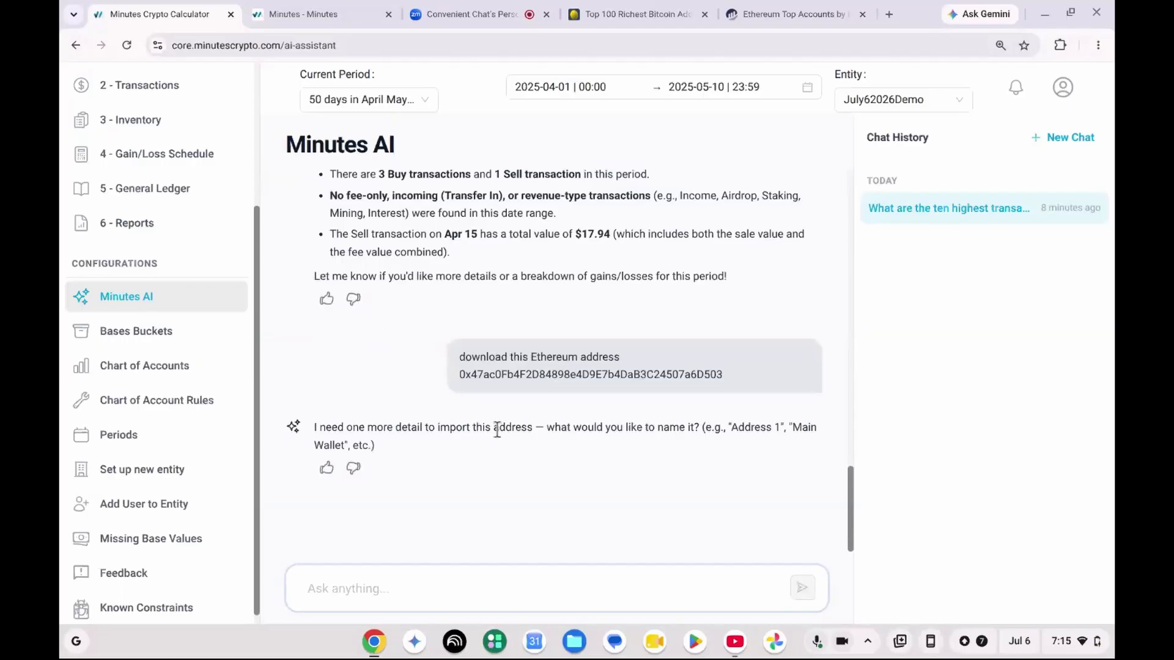
# Step: Answer Minutes AI's question about the address name with "Binance Peg" so the Ethereum address import starts
pyautogui.click(505, 580)
pyautogui.write('Binance Peg')
pyautogui.press('Return')
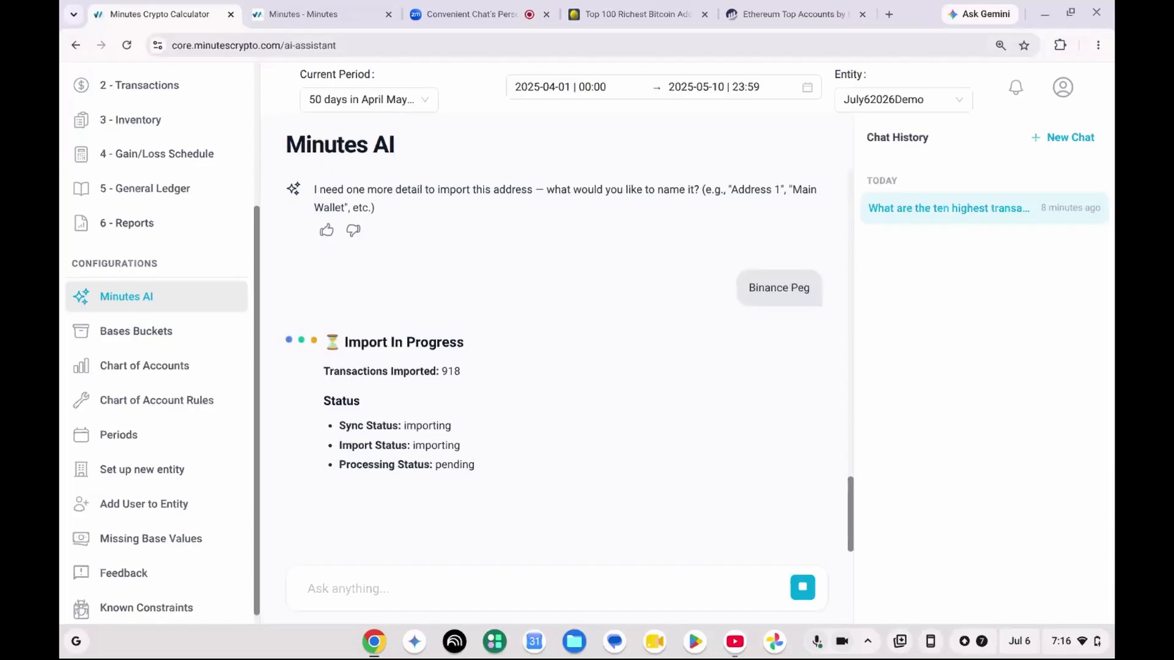
# Step: Check the transaction count of the Binance-Peg Tokens account on Etherscan and return to Minutes AI
pyautogui.click(786, 13)
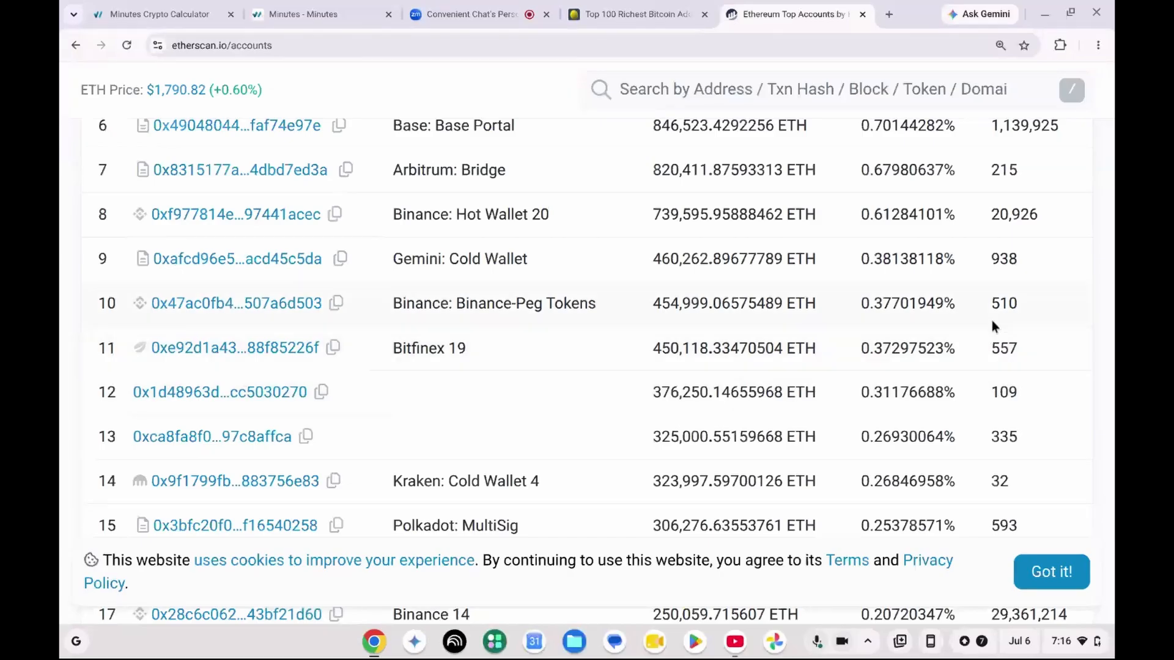
pyautogui.click(658, 5)
pyautogui.click(482, 10)
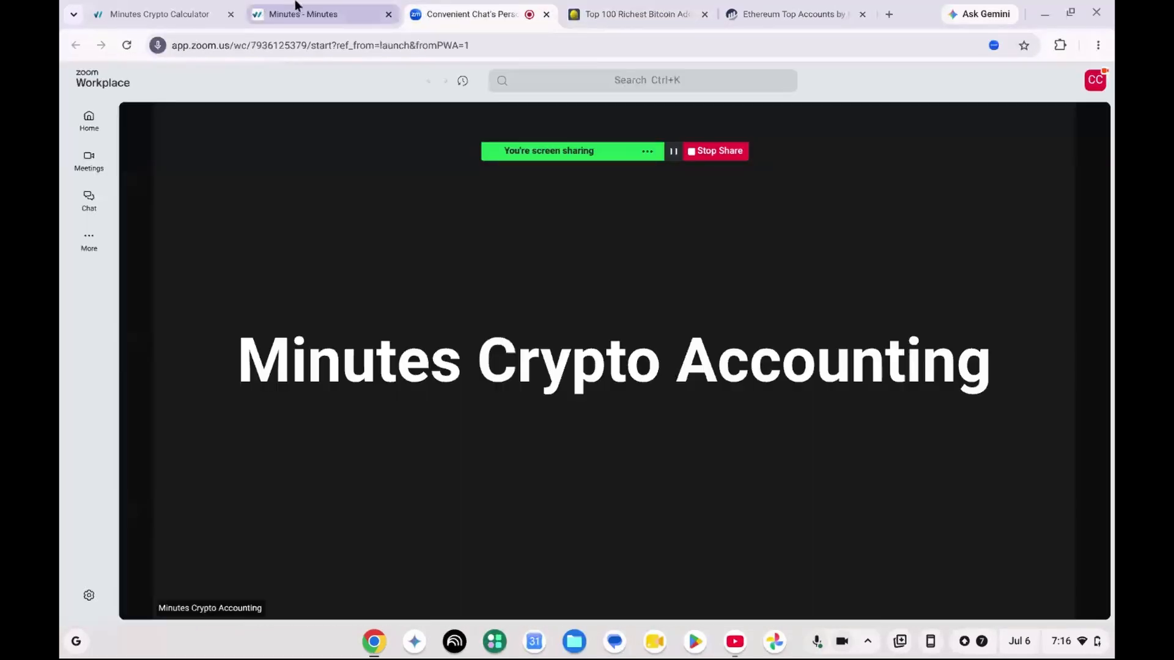
pyautogui.click(296, 5)
pyautogui.click(224, 7)
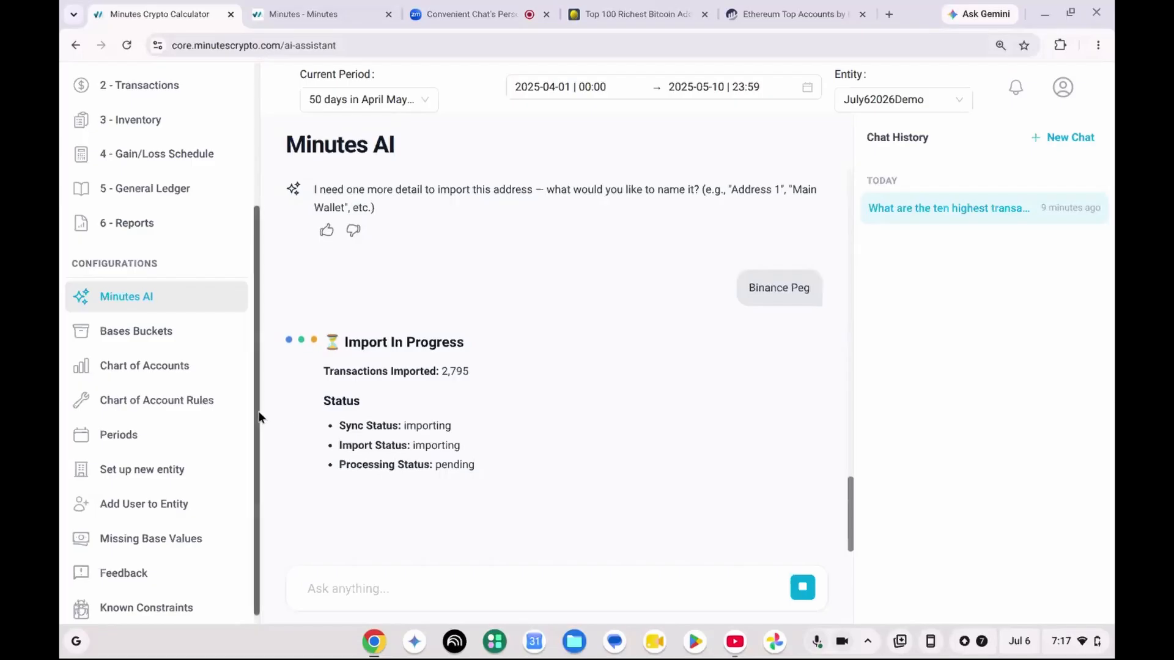
pyautogui.moveTo(259, 417); pyautogui.dragTo(246, 443)
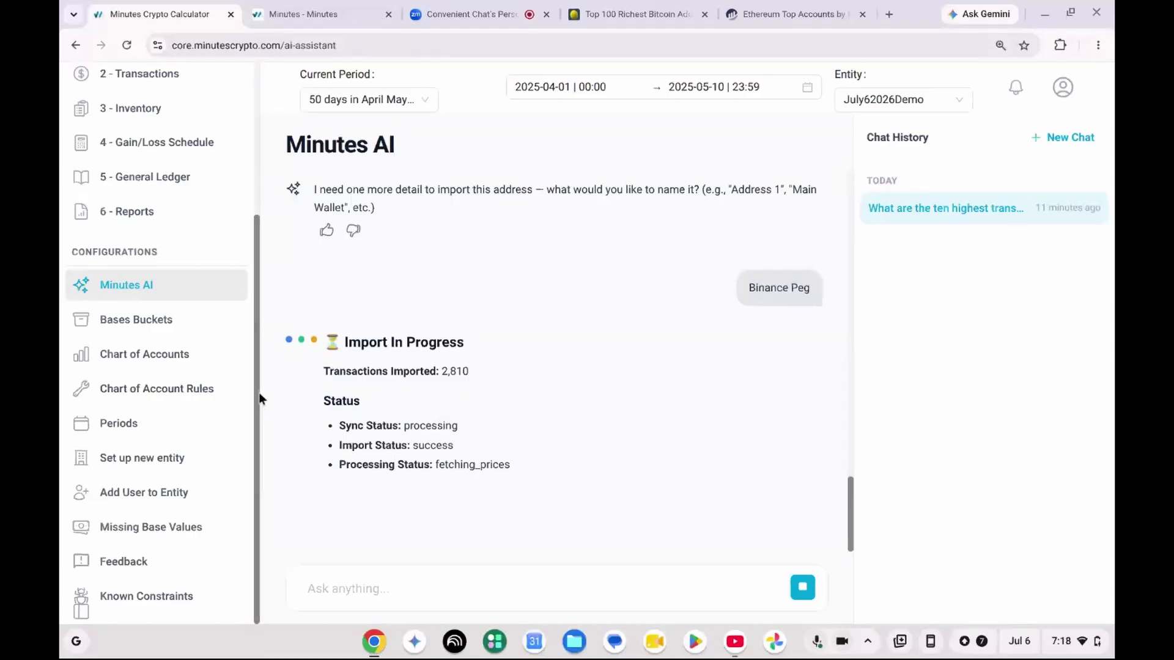
pyautogui.moveTo(254, 390); pyautogui.dragTo(263, 436)
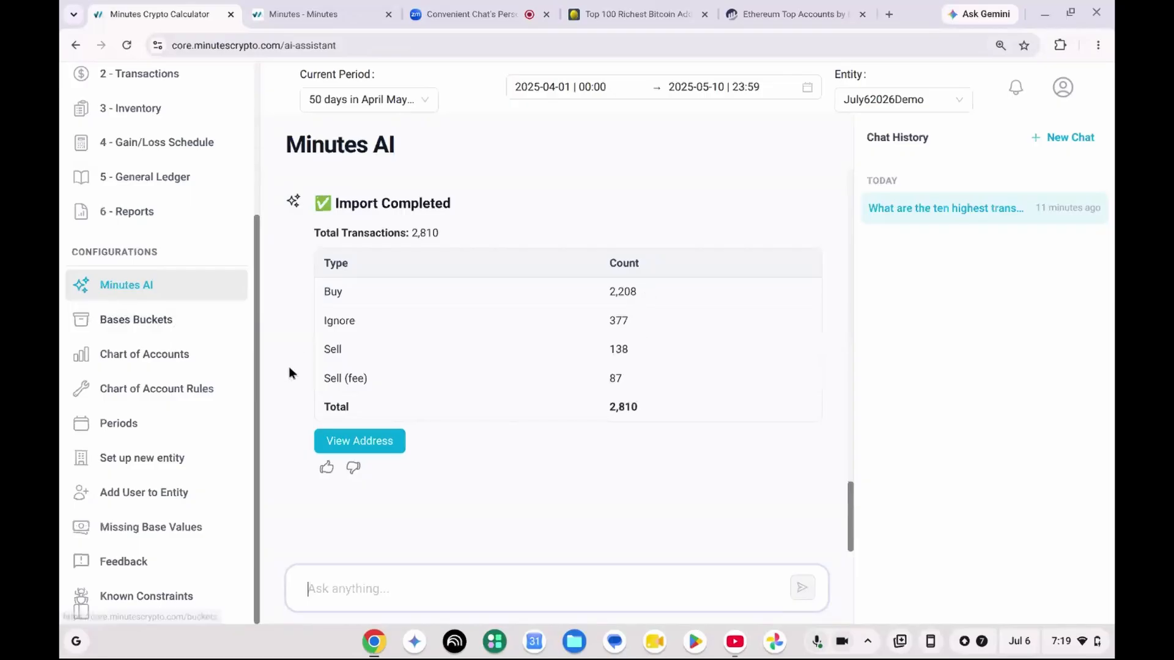
# Step: Open the imported Binance Peg address's details and look through its Transactions by Crypto list to the end
pyautogui.click(356, 441)
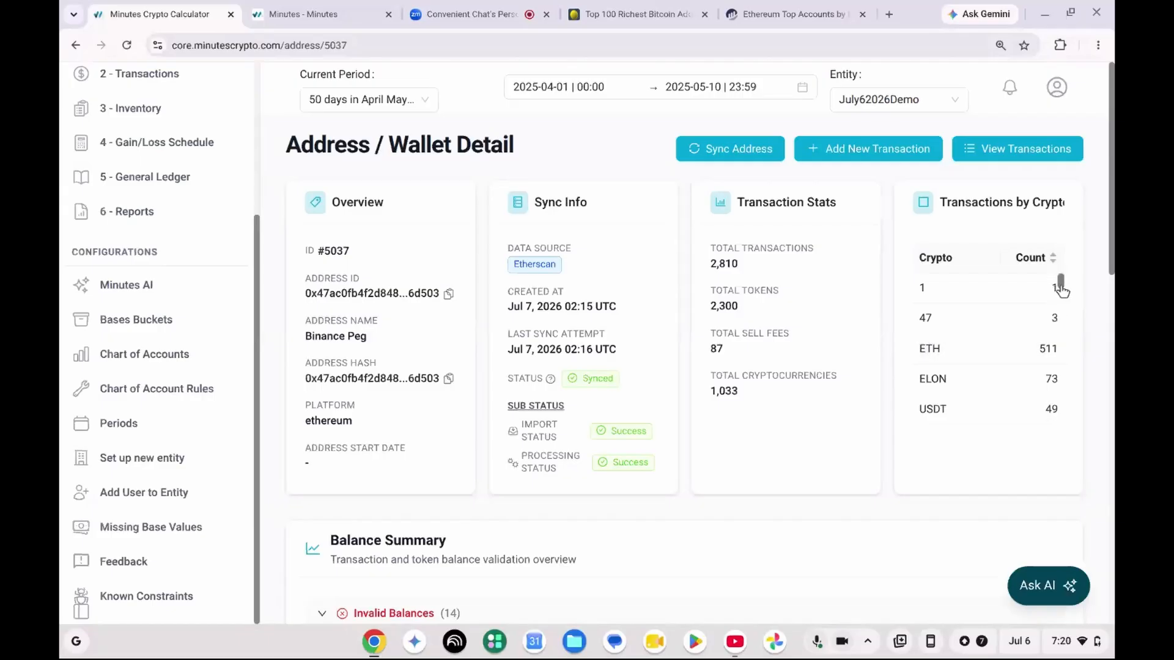
pyautogui.scroll(-3, 1062, 291)
pyautogui.scroll(3, 1062, 291)
pyautogui.scroll(-2, 1026, 392)
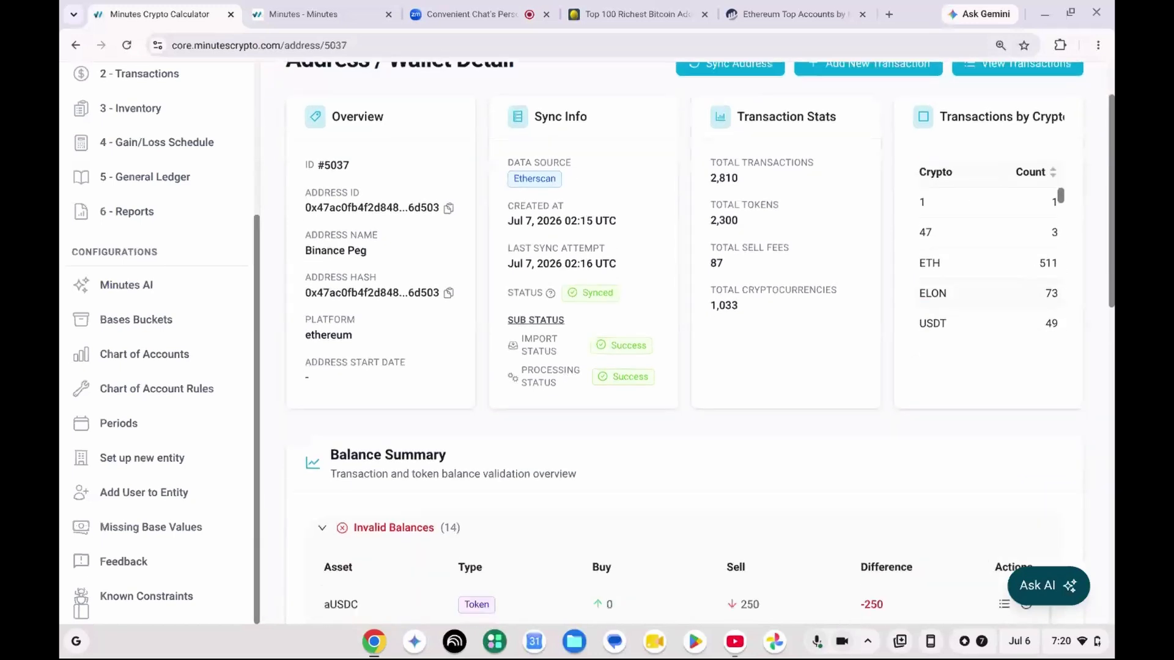
pyautogui.moveTo(1063, 199); pyautogui.dragTo(1064, 354)
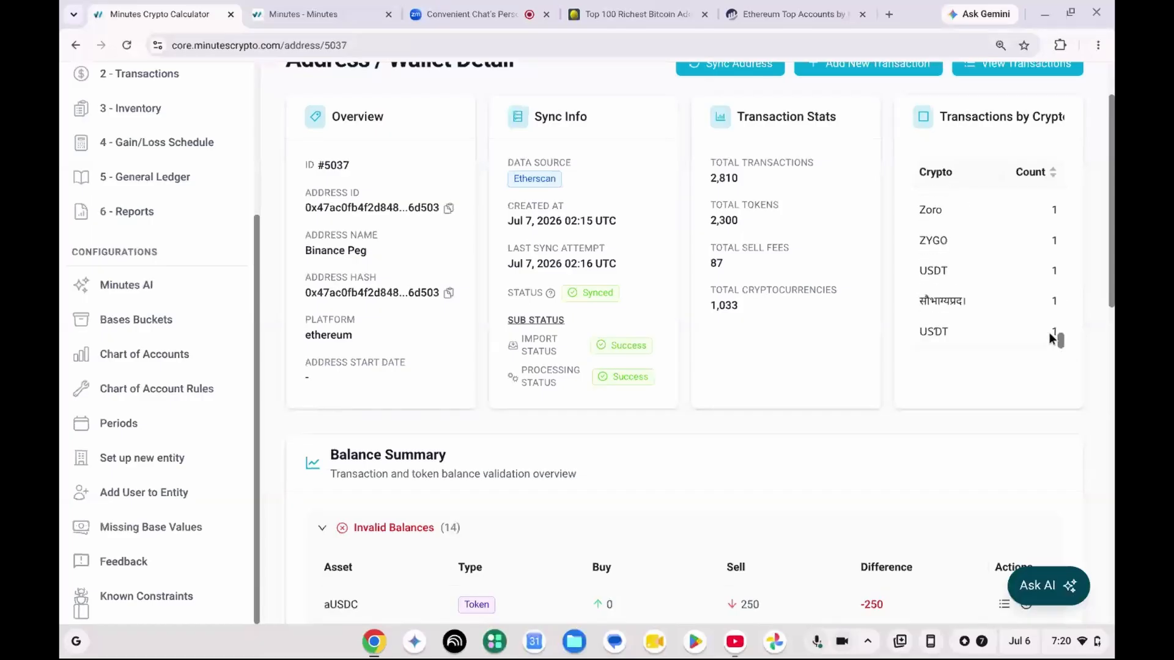
# Step: Review the address's Balance Summary and the incomplete transactions created during import under Sync History & Errors
pyautogui.moveTo(1114, 302); pyautogui.dragTo(1113, 394)
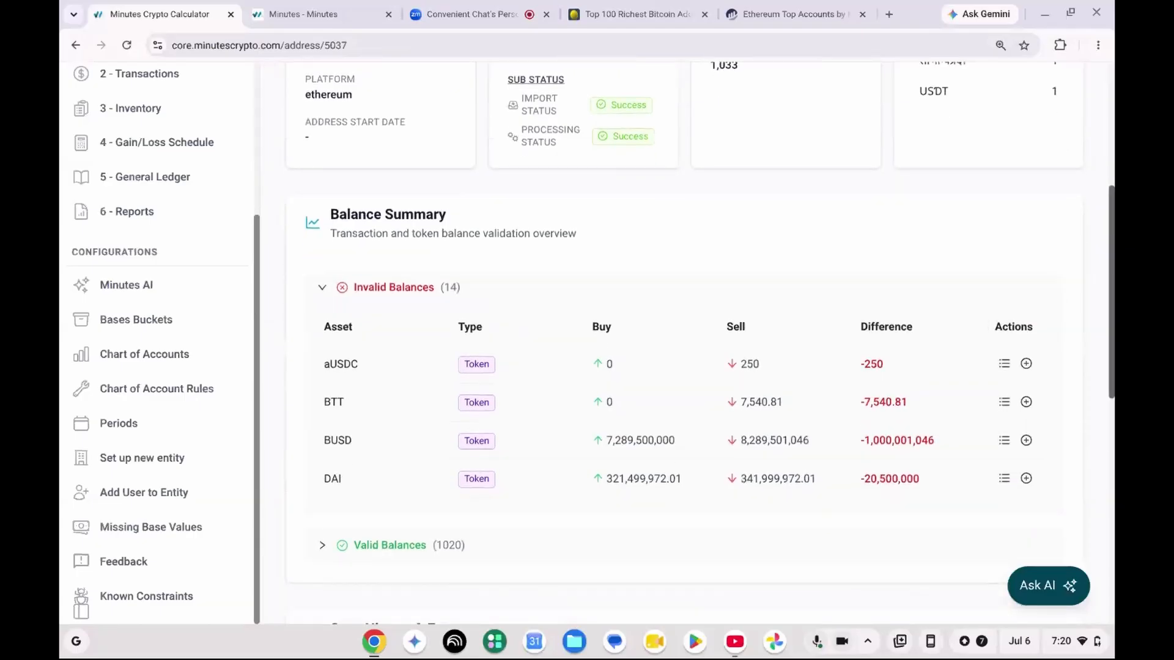
pyautogui.moveTo(1114, 395); pyautogui.dragTo(1113, 610)
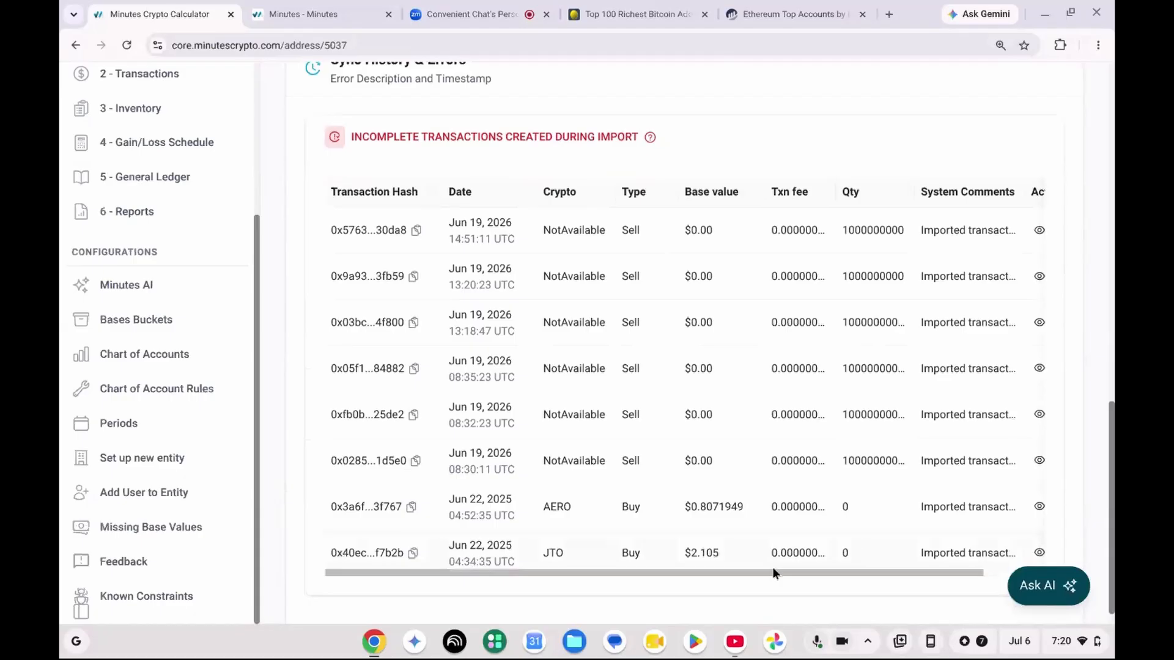
pyautogui.moveTo(776, 571); pyautogui.dragTo(751, 590)
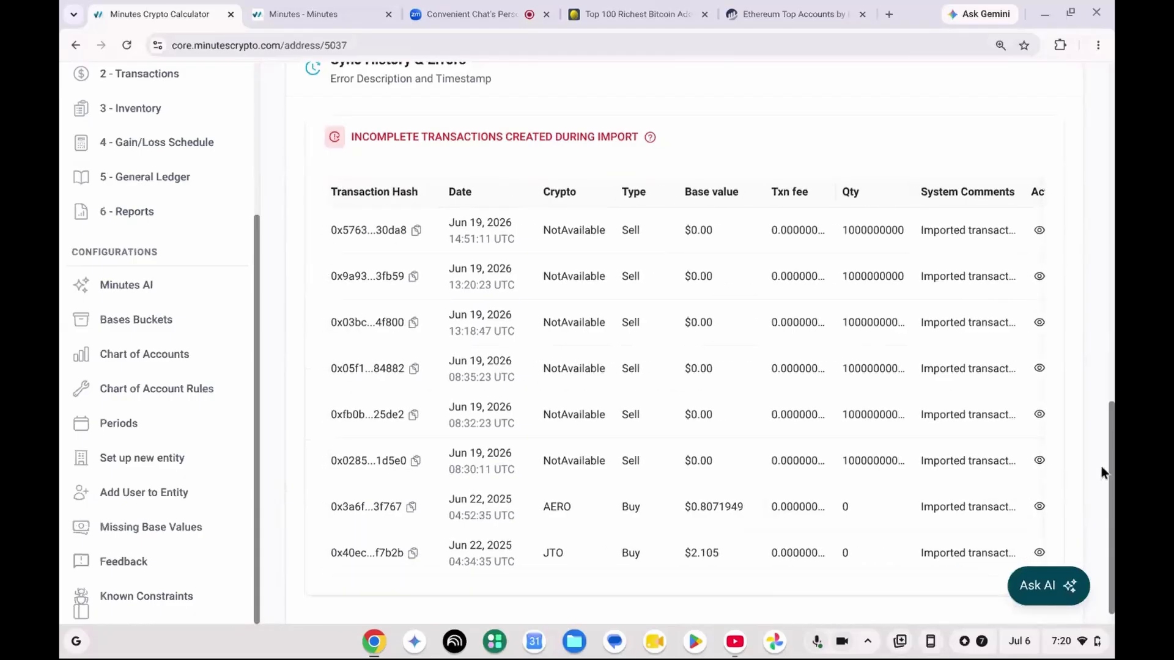
pyautogui.moveTo(1112, 471); pyautogui.dragTo(1097, 286)
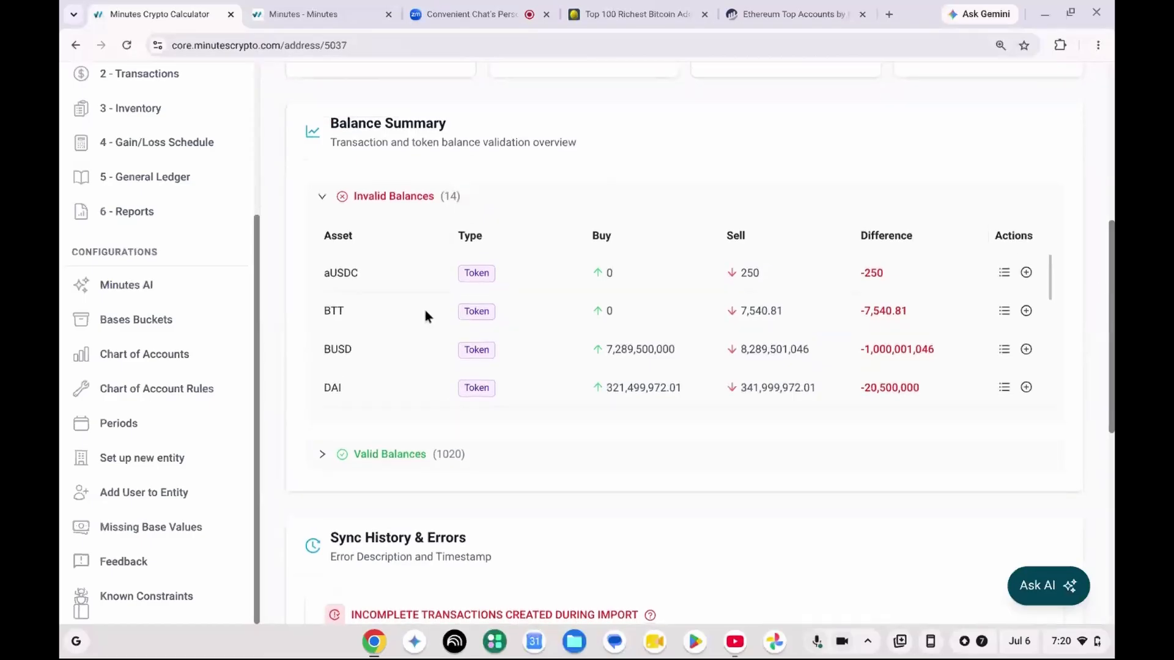
# Step: Expand and collapse the Valid Balances section, and look through the Invalid Balances list to its end
pyautogui.click(322, 465)
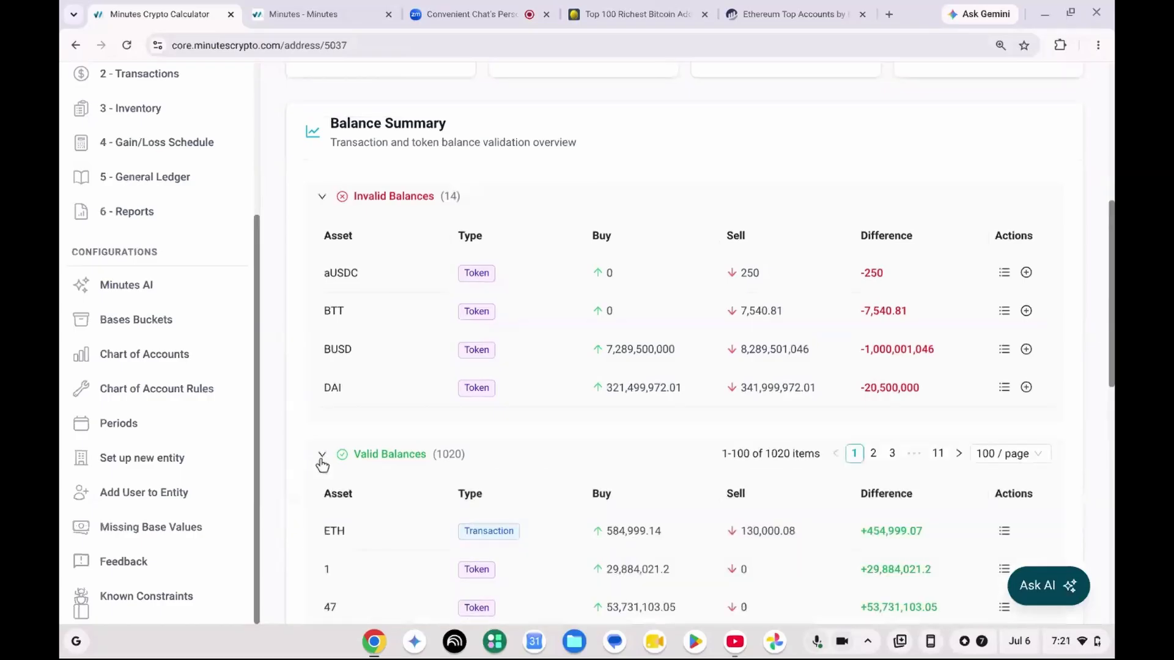
pyautogui.click(322, 465)
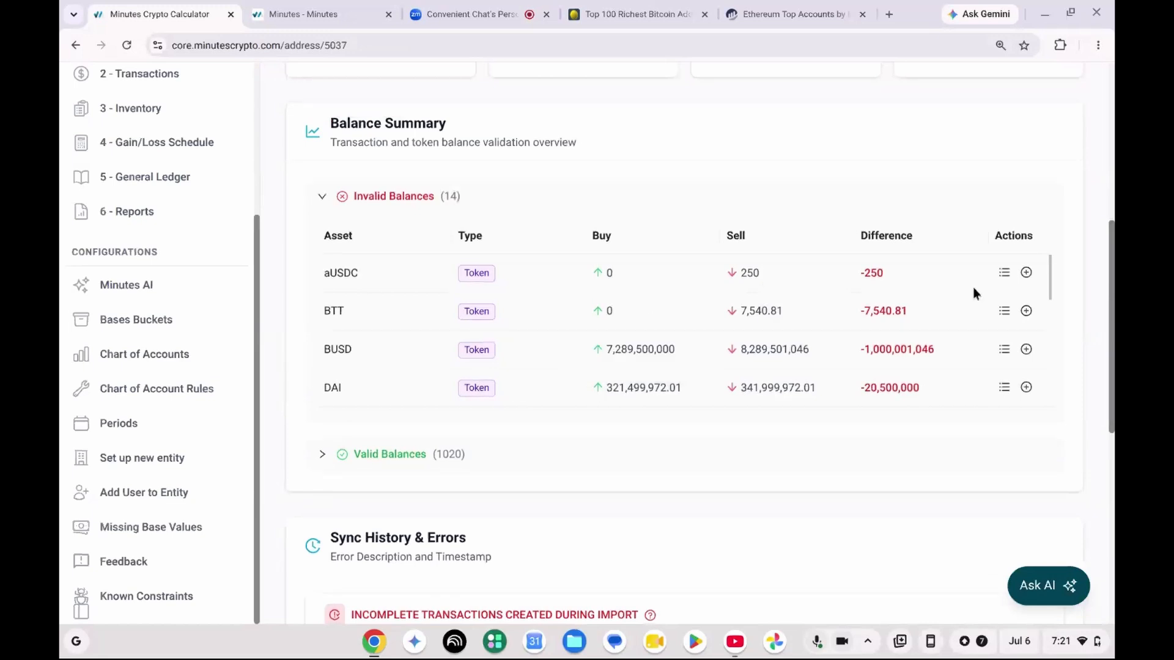
pyautogui.moveTo(1049, 292); pyautogui.dragTo(1052, 413)
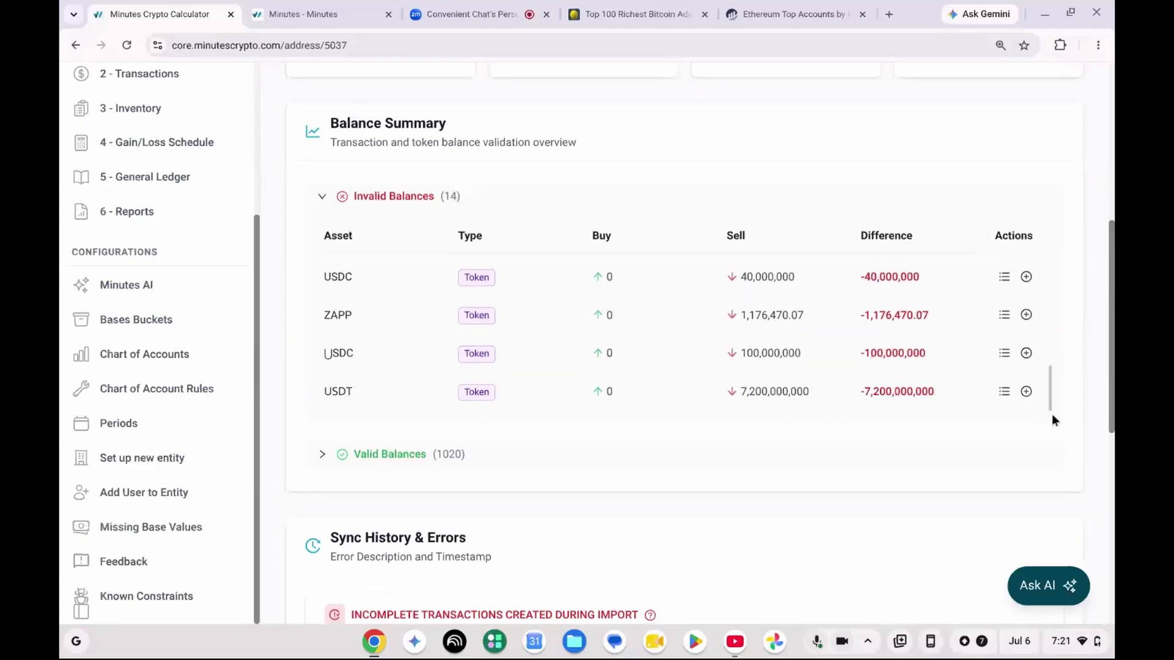
# Step: View the add-transaction form for the invalid ZAPP balance, cancel it, and recheck the import errors
pyautogui.click(1028, 316)
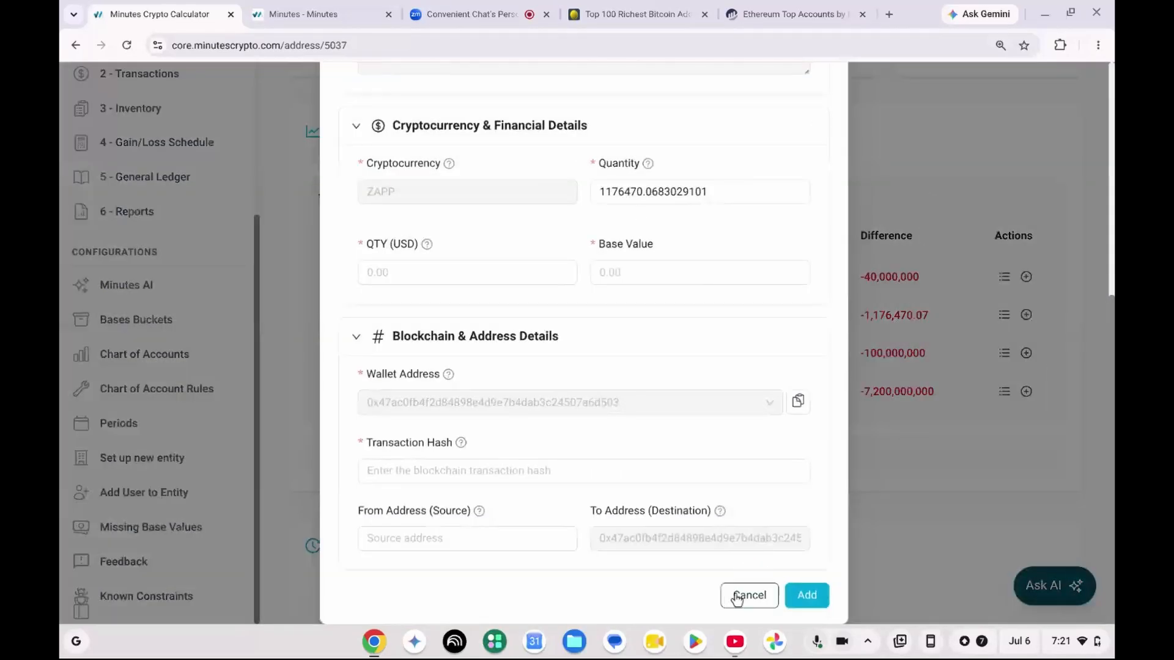
pyautogui.click(747, 595)
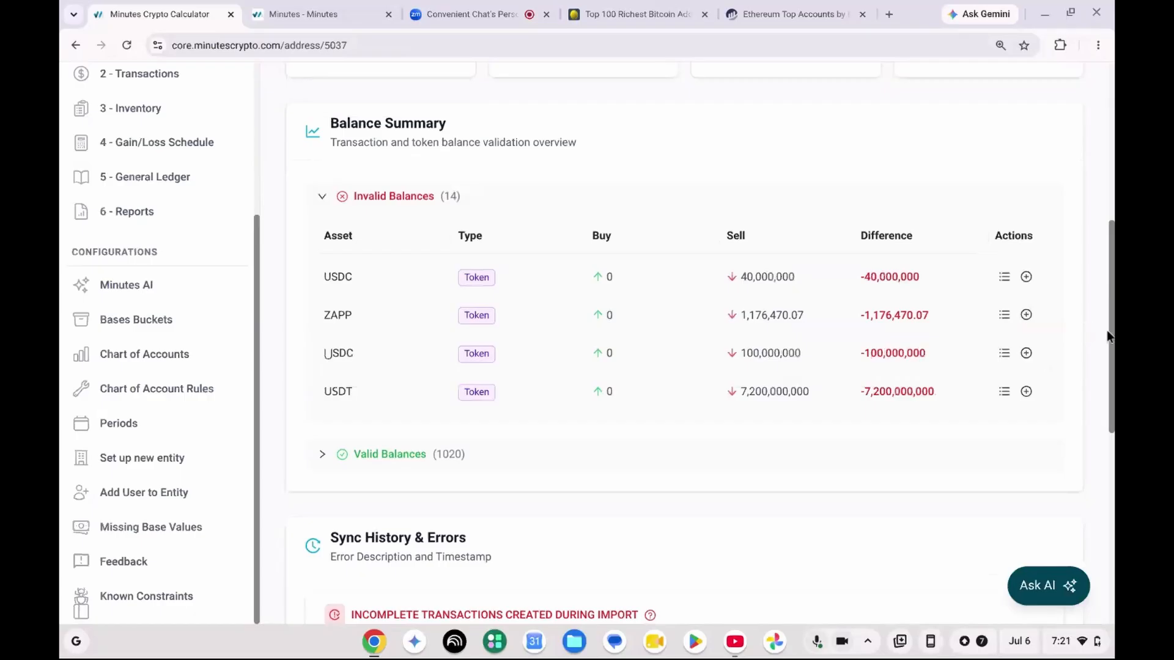
pyautogui.moveTo(1112, 337); pyautogui.dragTo(1113, 504)
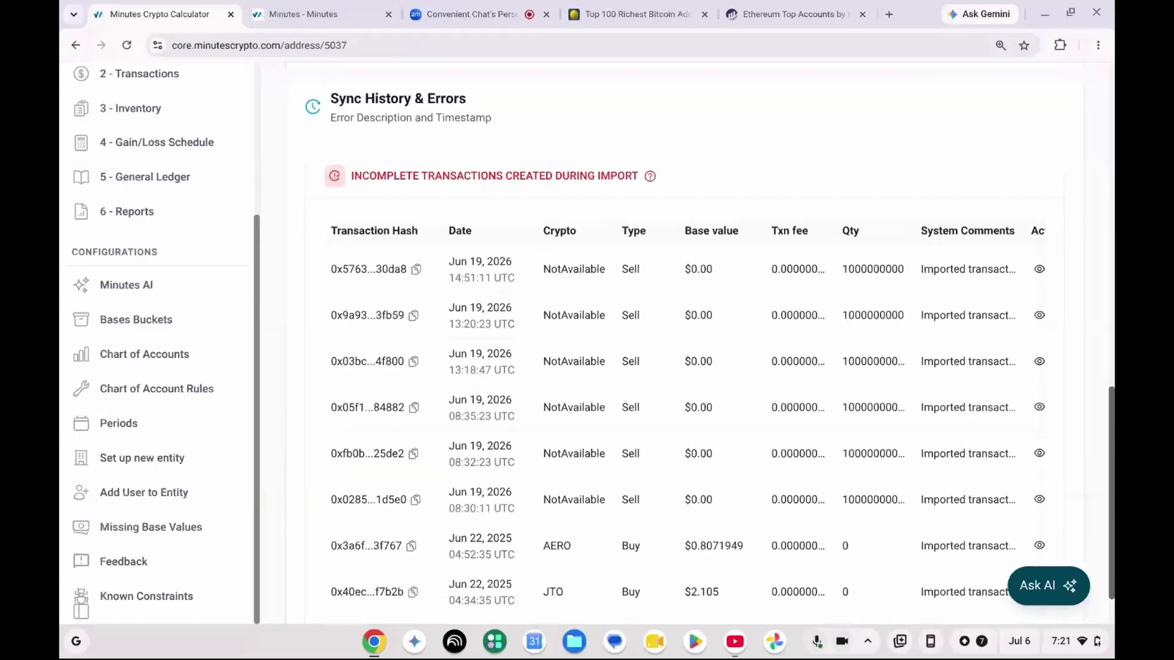
pyautogui.moveTo(1112, 490); pyautogui.dragTo(1112, 162)
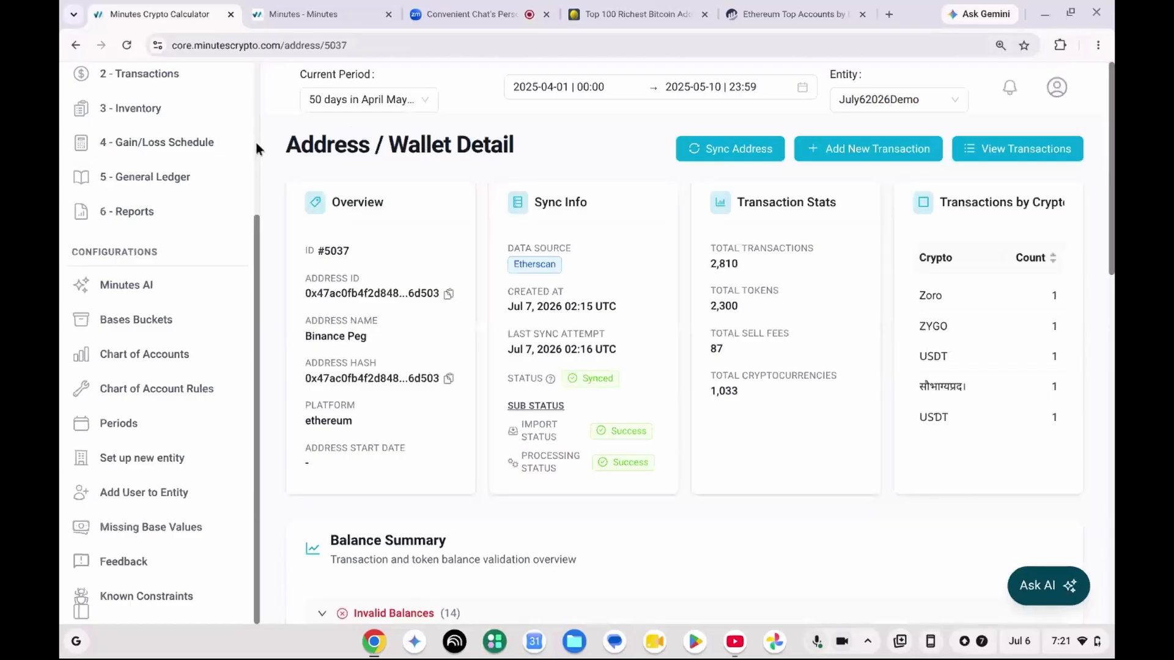
# Step: Open the Missing Base Values configuration and look over the cryptos listed on its first page
pyautogui.scroll(5, 257, 148)
pyautogui.moveTo(256, 142); pyautogui.dragTo(266, 255)
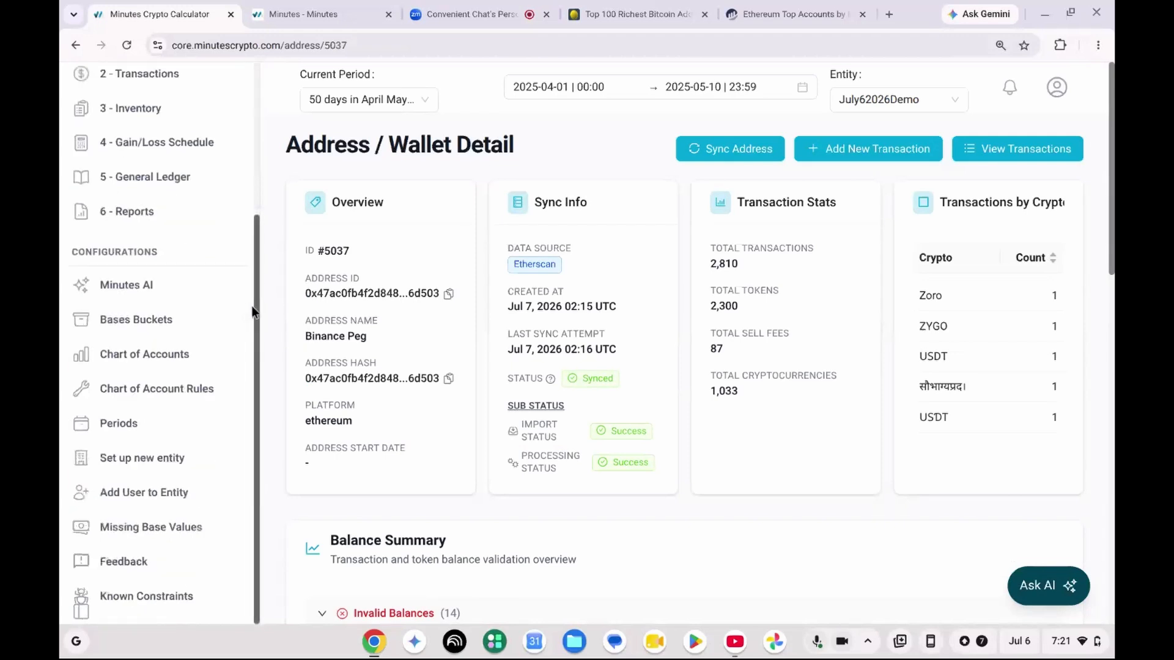
pyautogui.click(144, 535)
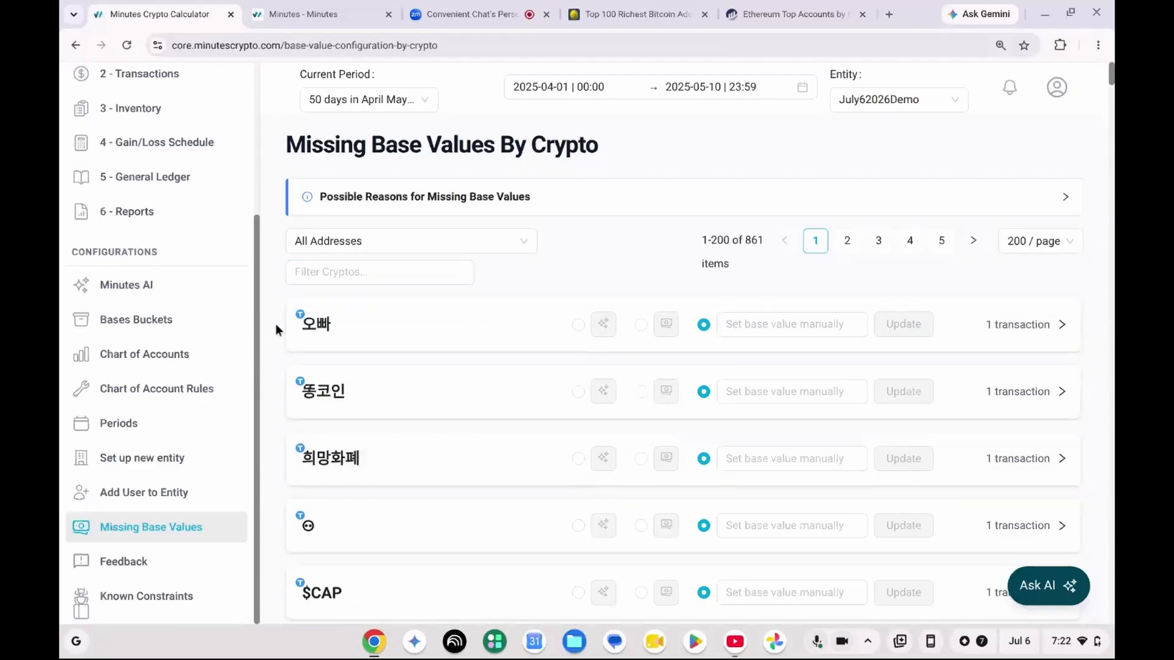
pyautogui.scroll(-3, 276, 325)
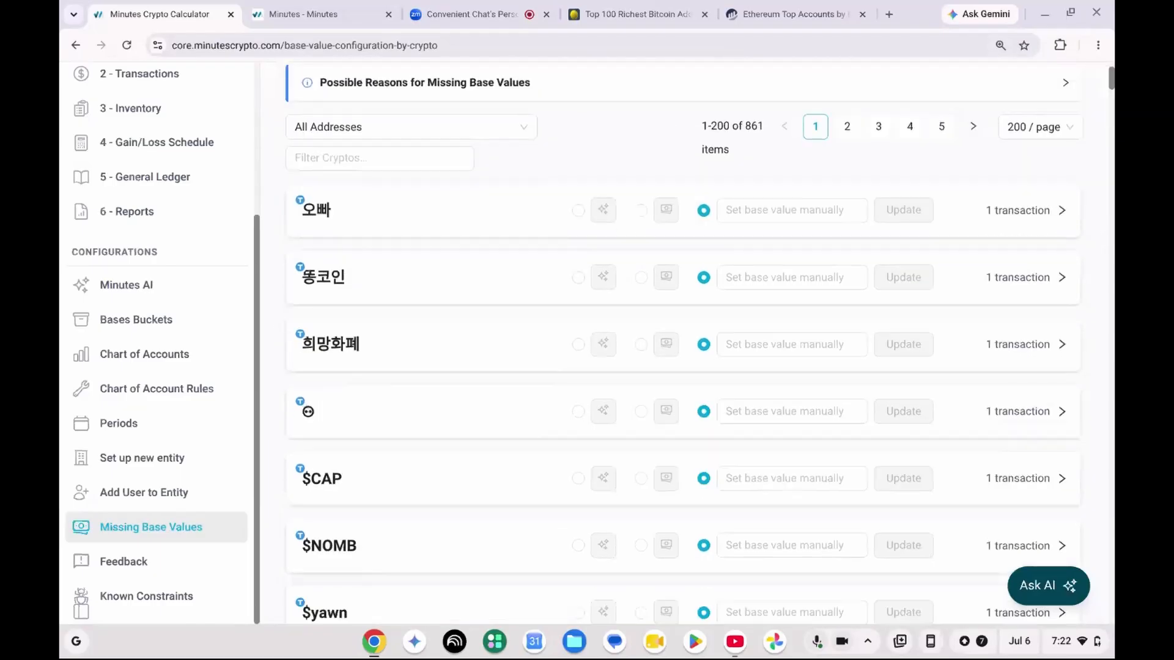
pyautogui.scroll(-2, 683, 343)
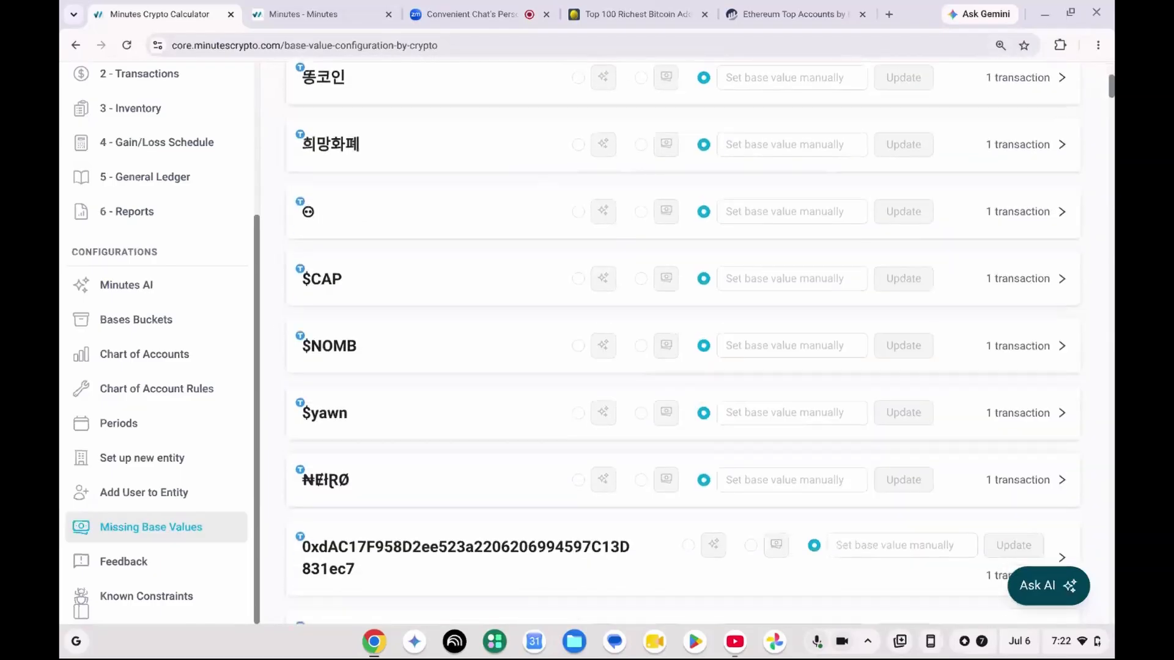
pyautogui.scroll(-4, 684, 343)
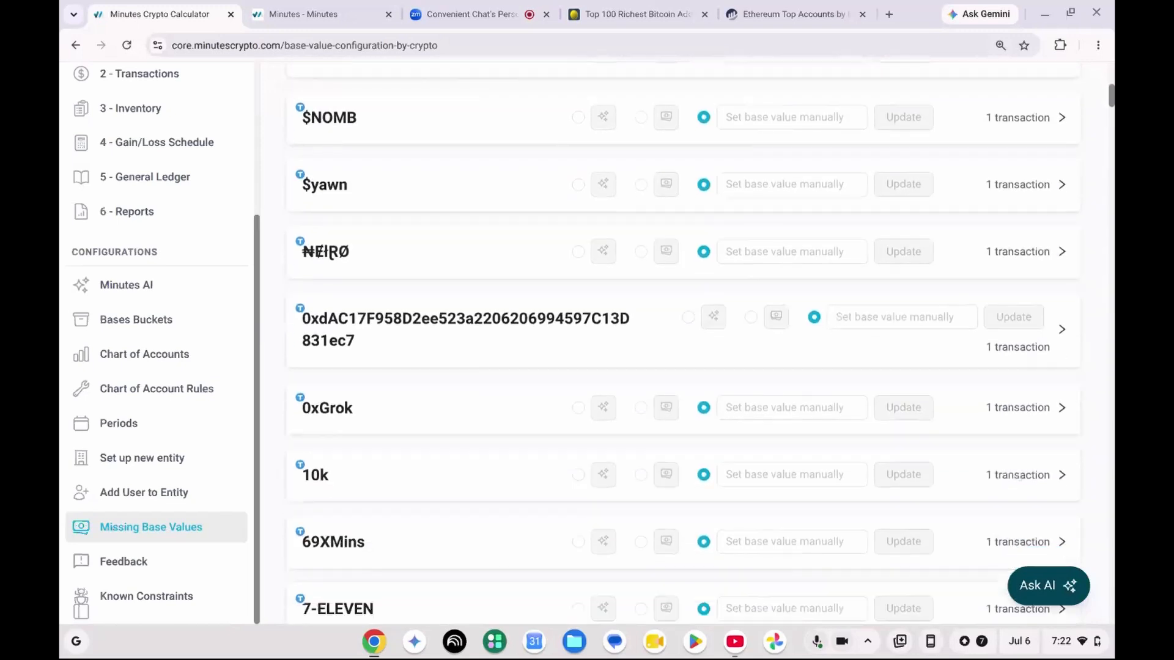
pyautogui.scroll(5, 683, 343)
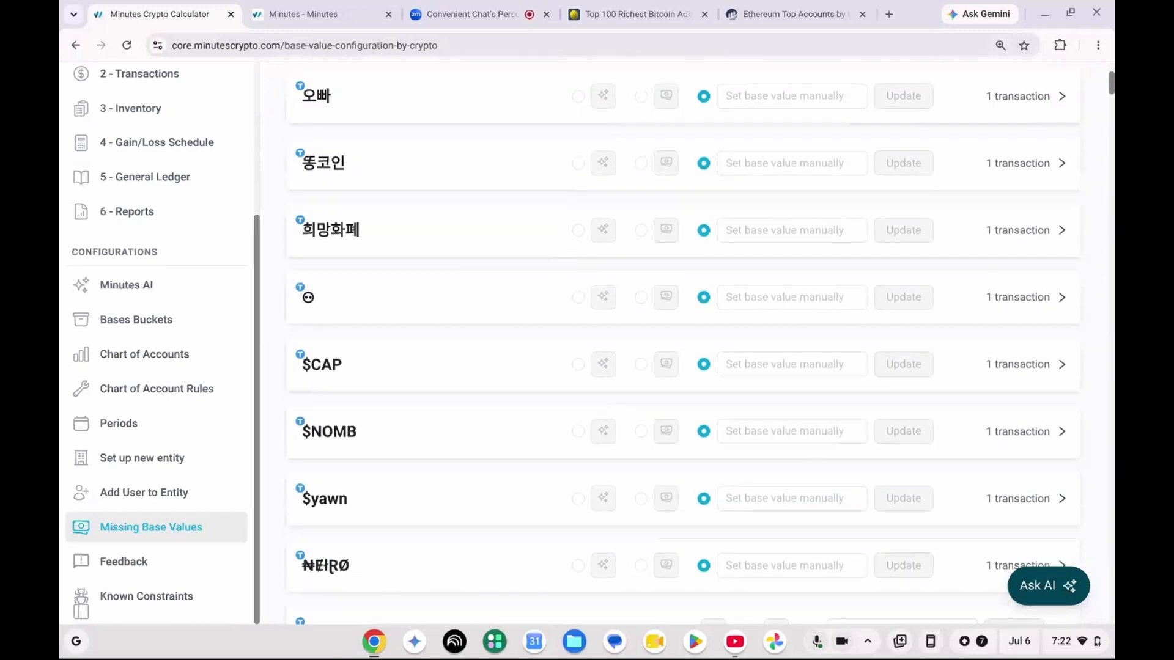
pyautogui.scroll(2, 683, 343)
pyautogui.moveTo(318, 216)
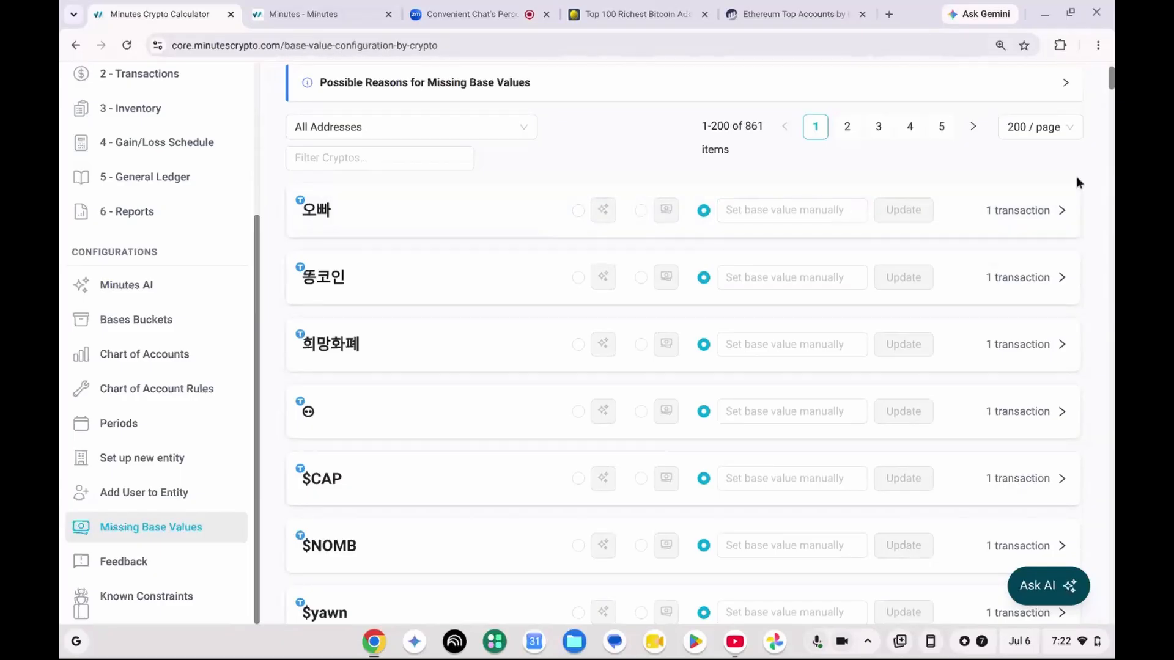
# Step: Expand the 오빠 crypto's transaction to examine its base value columns and the manual base value entry
pyautogui.click(1045, 210)
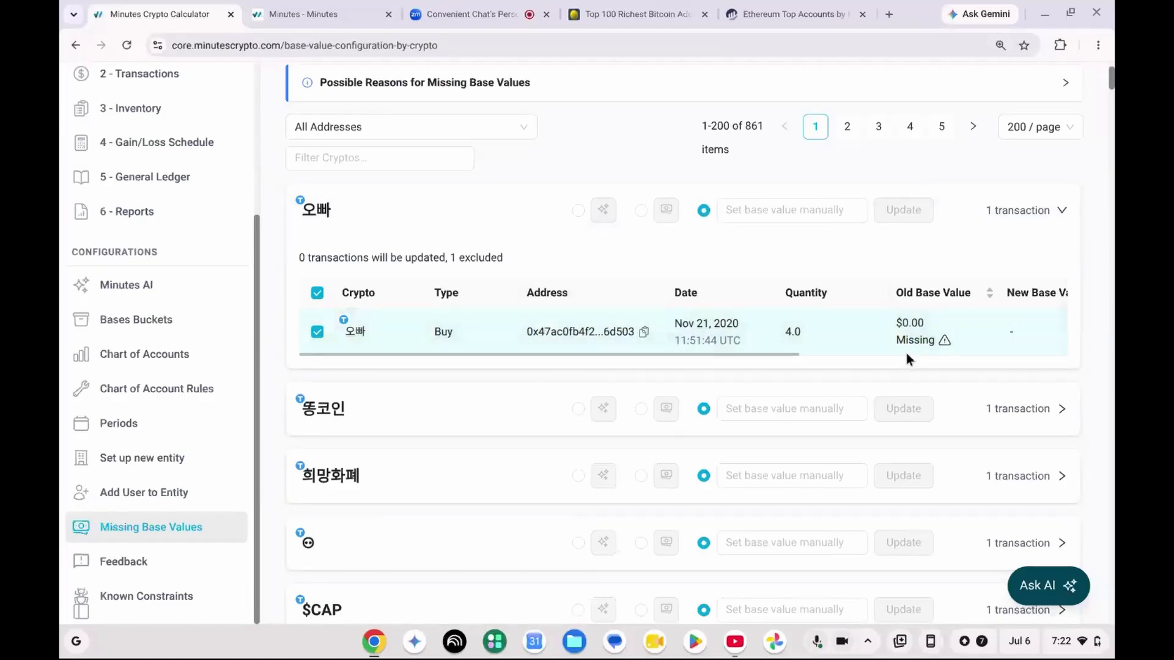
pyautogui.moveTo(796, 355); pyautogui.dragTo(891, 357)
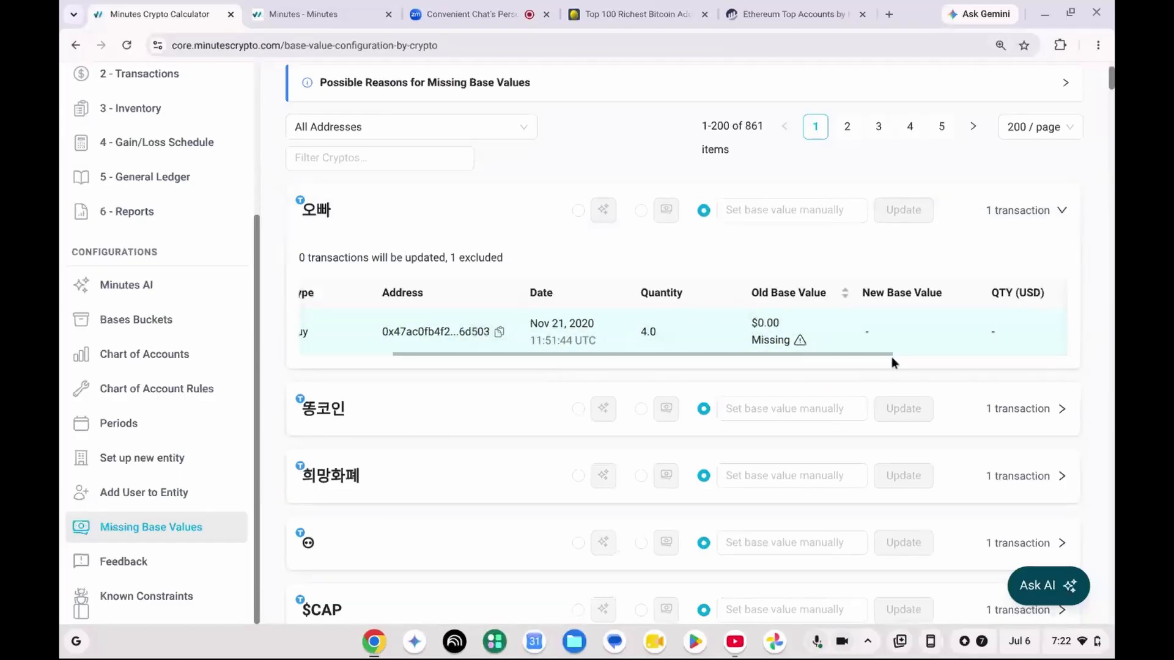
pyautogui.click(839, 203)
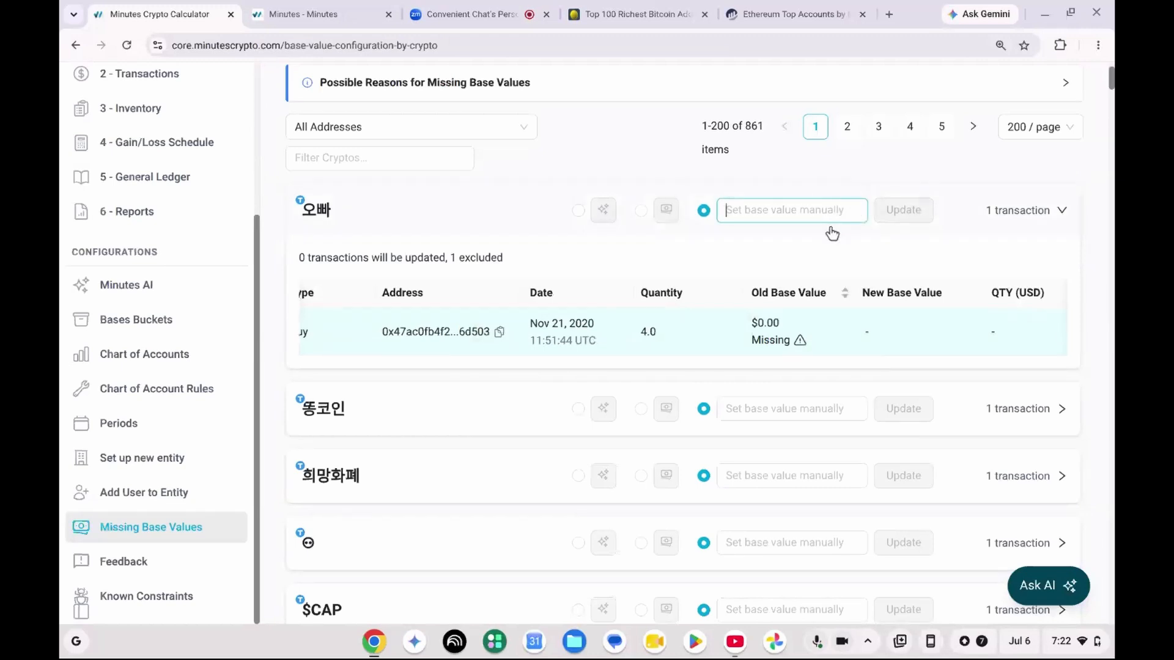
# Step: Try to fetch a marketplace (Dex) price for 오빠 and dismiss the notification
pyautogui.click(641, 211)
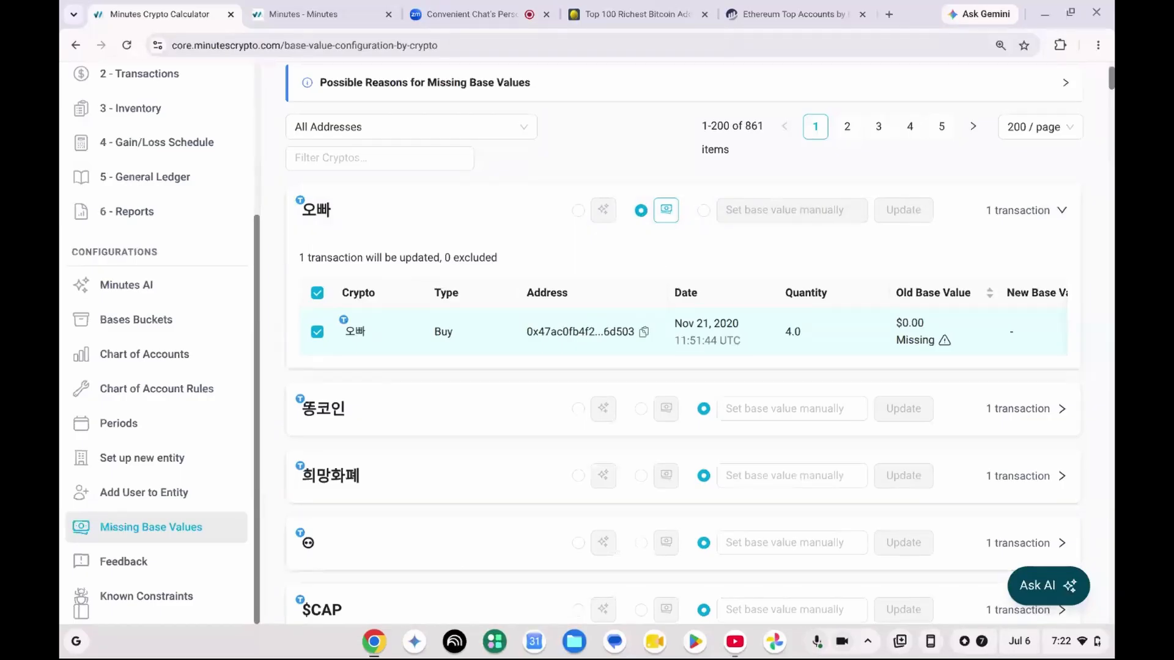
pyautogui.click(668, 212)
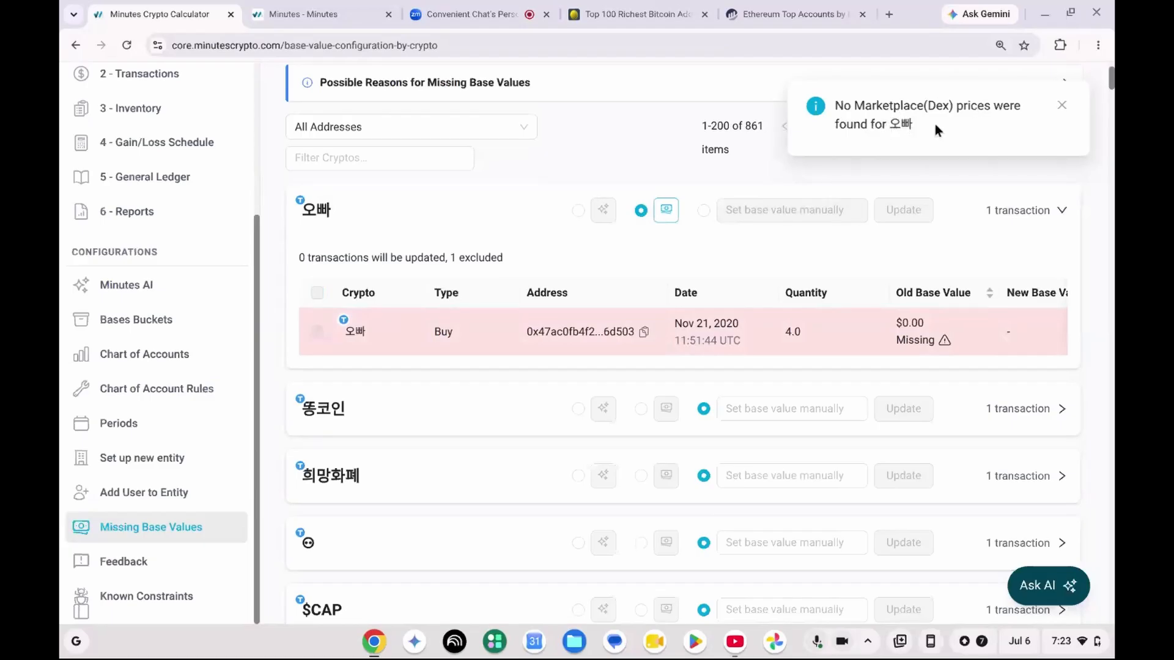
pyautogui.click(1063, 105)
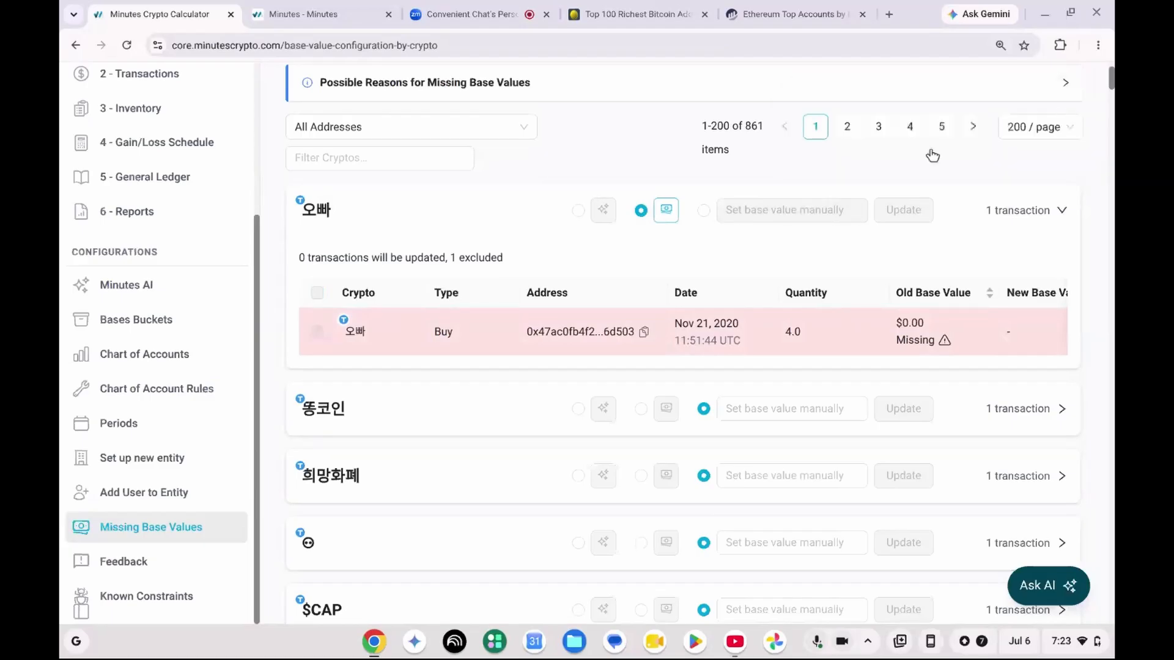
# Step: Try to fetch the base value of the 오빠 transaction with AI, review the returned price table, and deselect the transaction
pyautogui.click(578, 211)
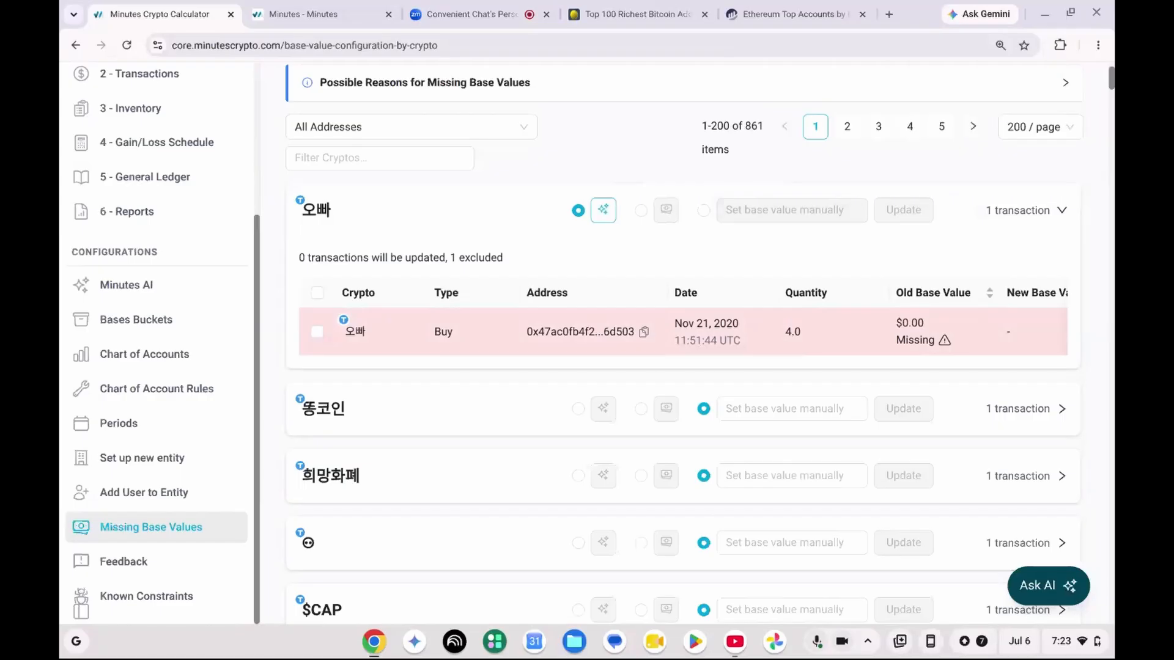
pyautogui.click(608, 212)
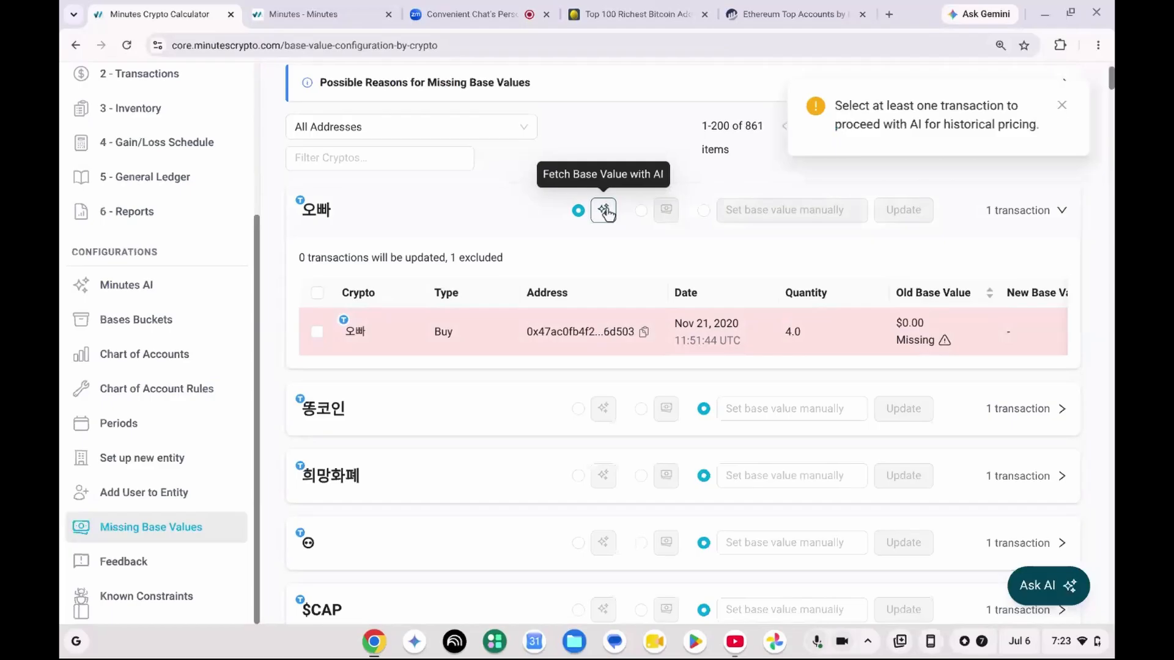
pyautogui.click(316, 292)
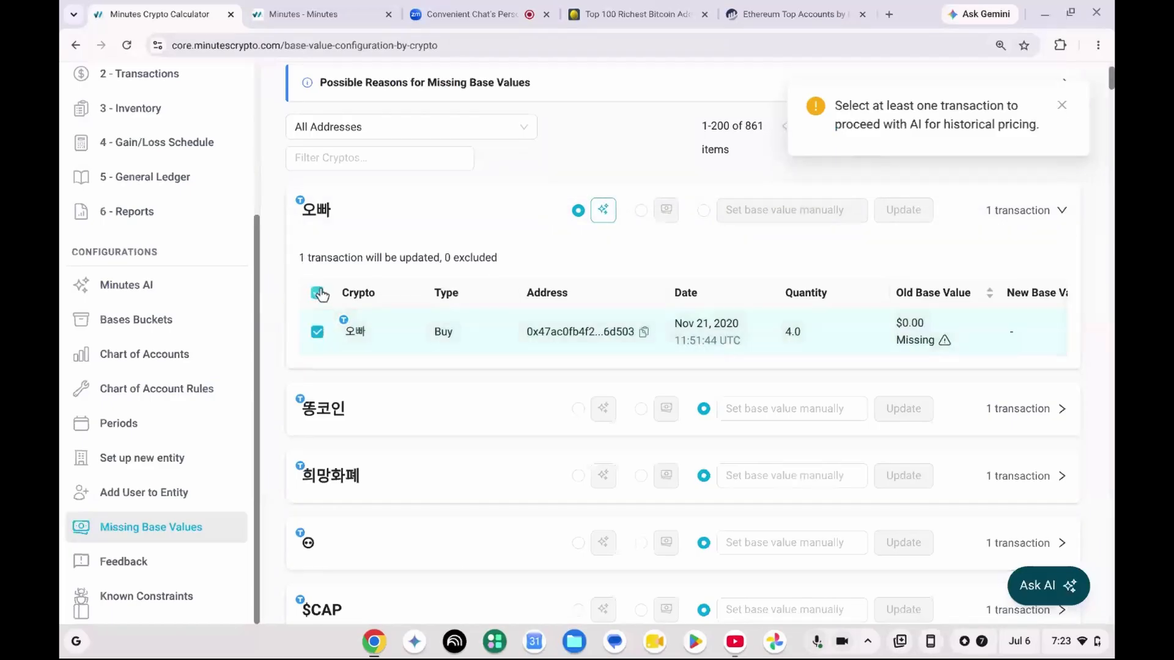
pyautogui.click(614, 210)
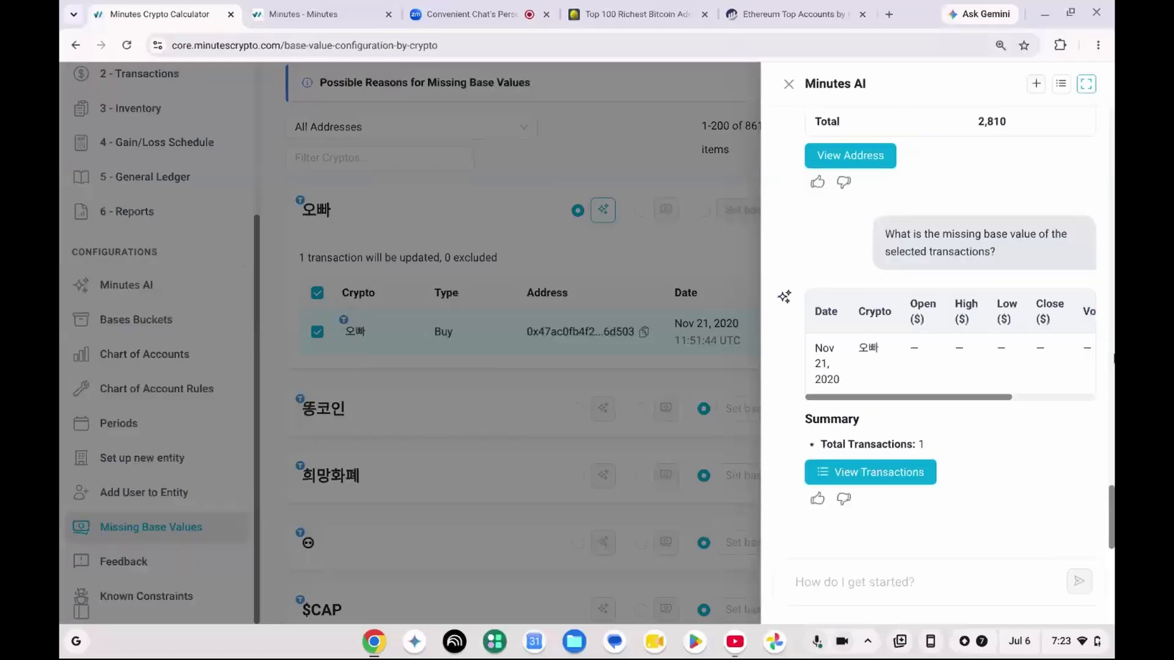
pyautogui.moveTo(1044, 394); pyautogui.dragTo(936, 409)
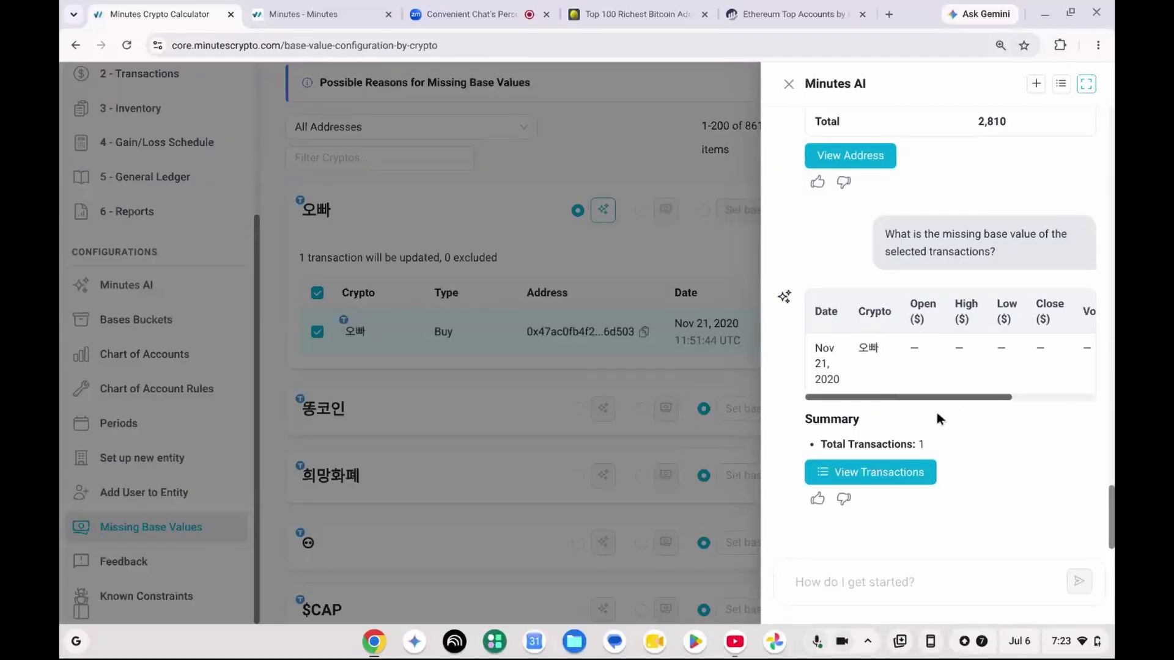
pyautogui.click(789, 85)
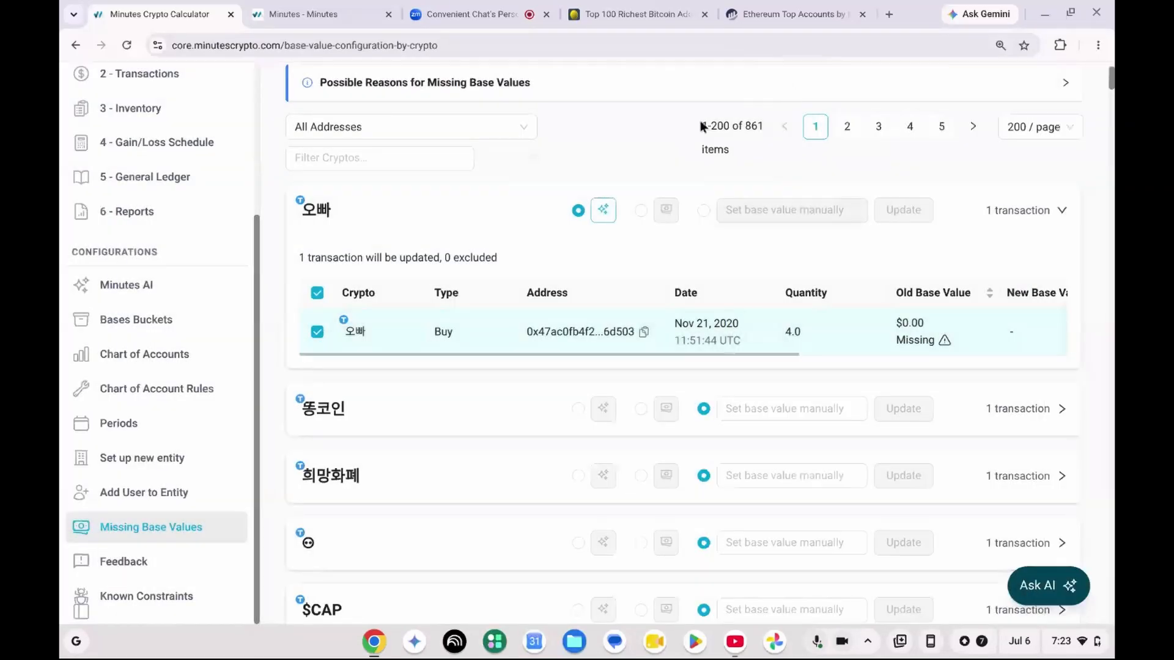
pyautogui.click(318, 293)
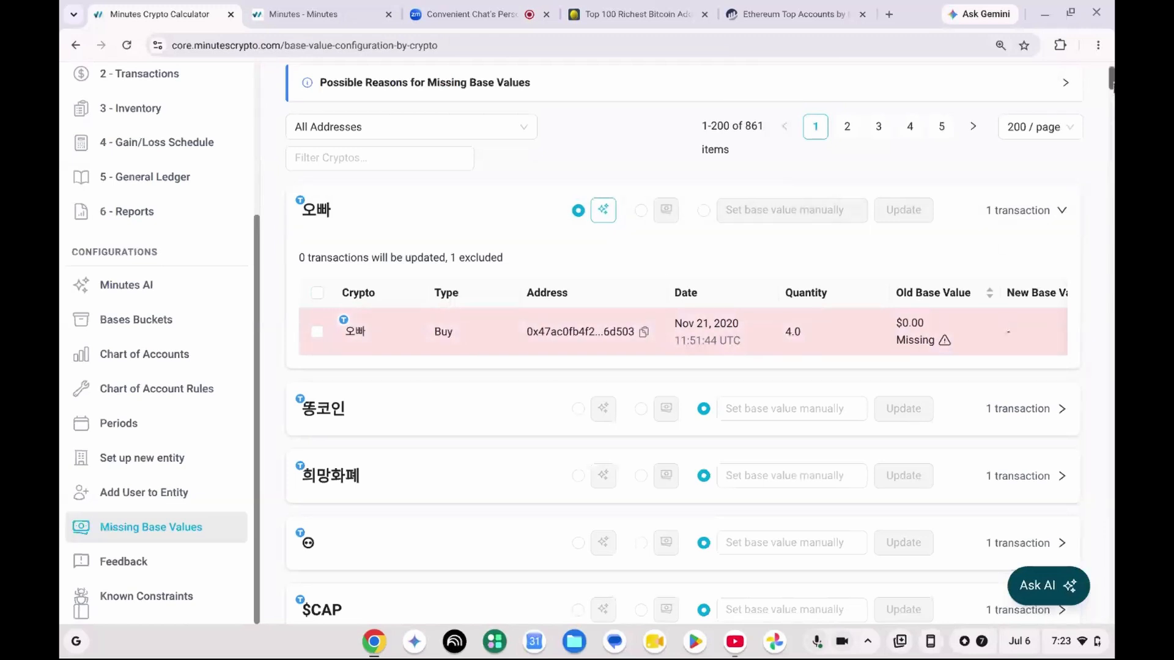
# Step: Expand the ACE crypto, try to fetch its base value from Marketplace (Dex), and dismiss the notification
pyautogui.moveTo(1111, 78); pyautogui.dragTo(1111, 126)
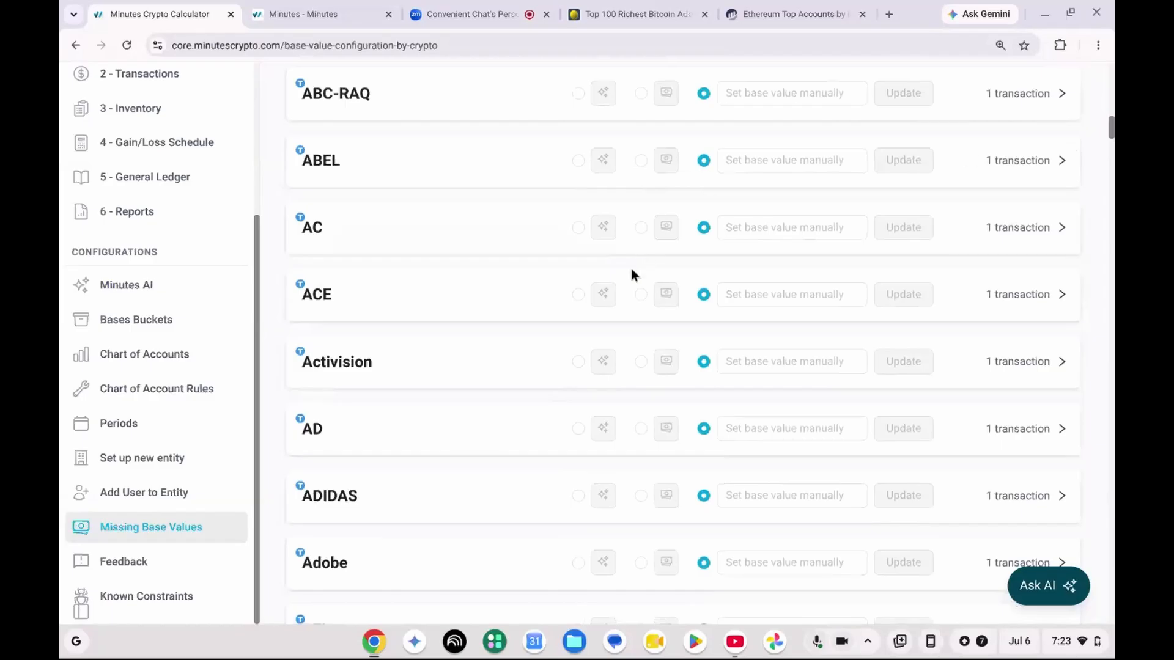
pyautogui.click(336, 295)
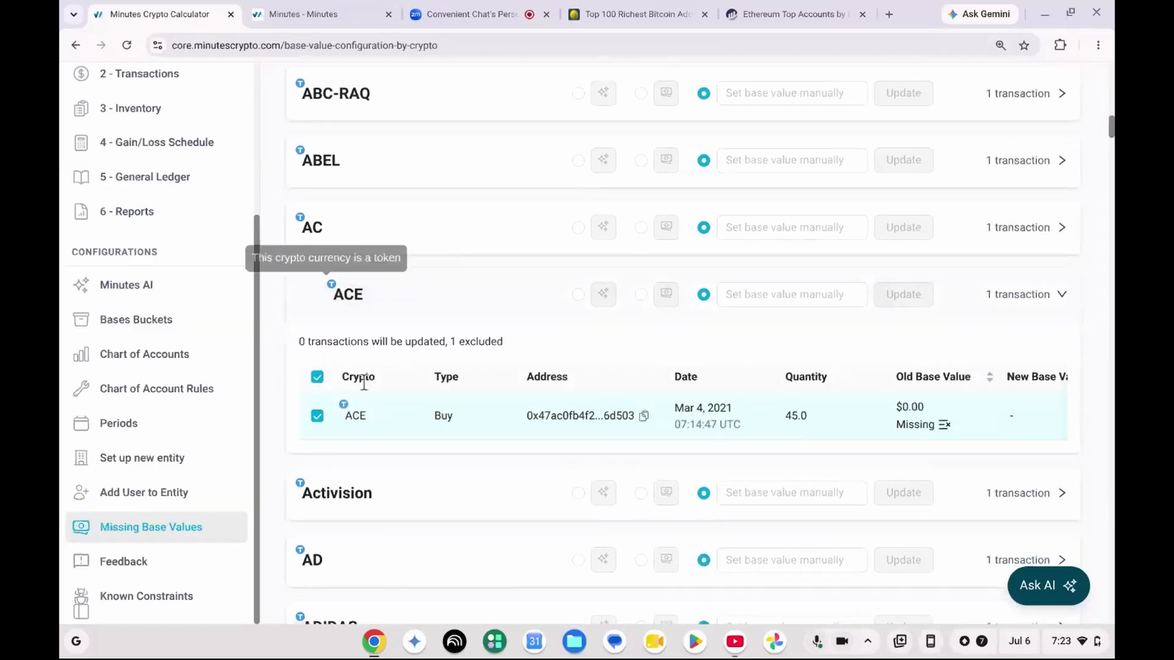
pyautogui.click(641, 295)
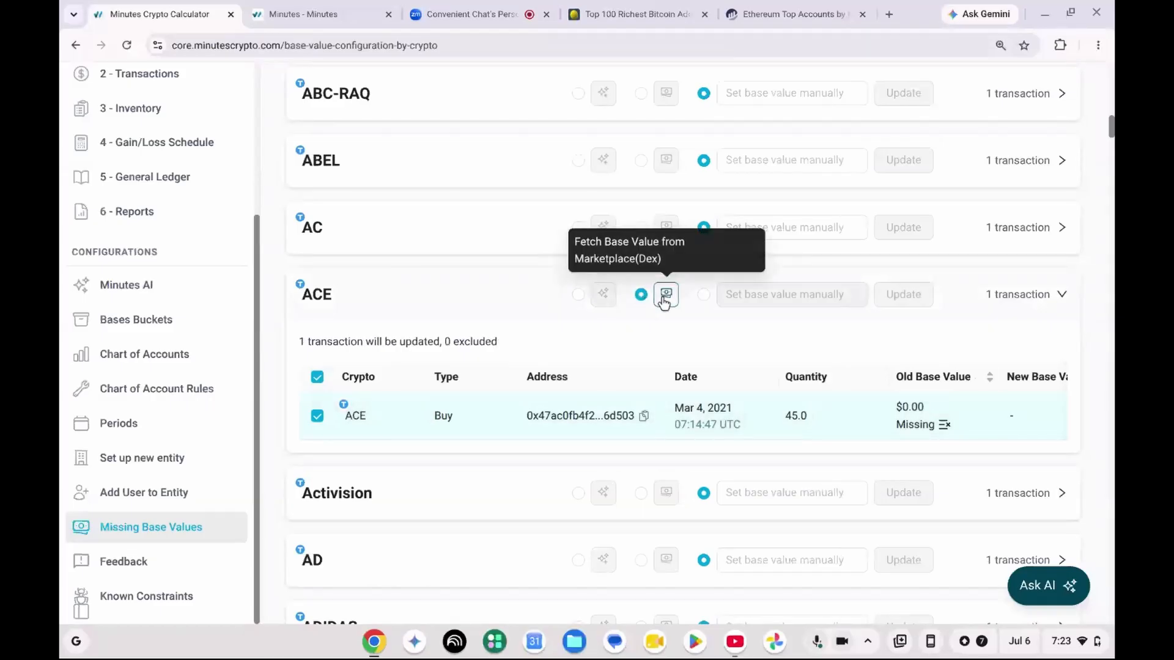
pyautogui.click(664, 298)
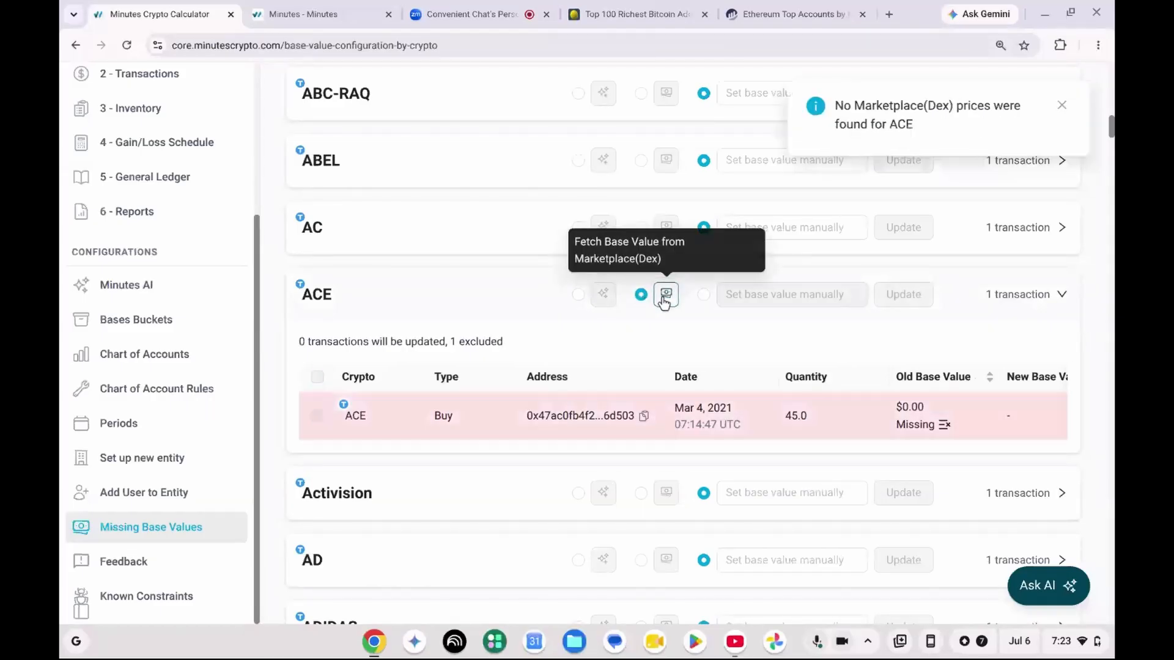
pyautogui.click(1062, 105)
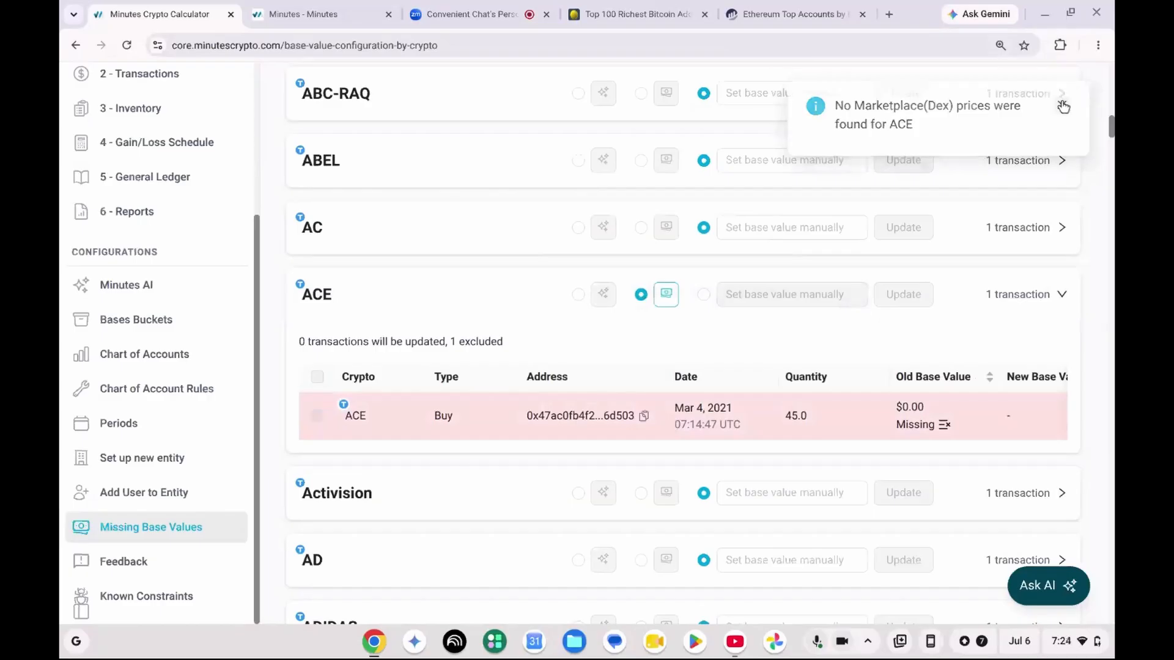
# Step: Select the ACE transaction, try to fetch its base value with AI, and review the Minutes AI answer before closing it
pyautogui.click(577, 298)
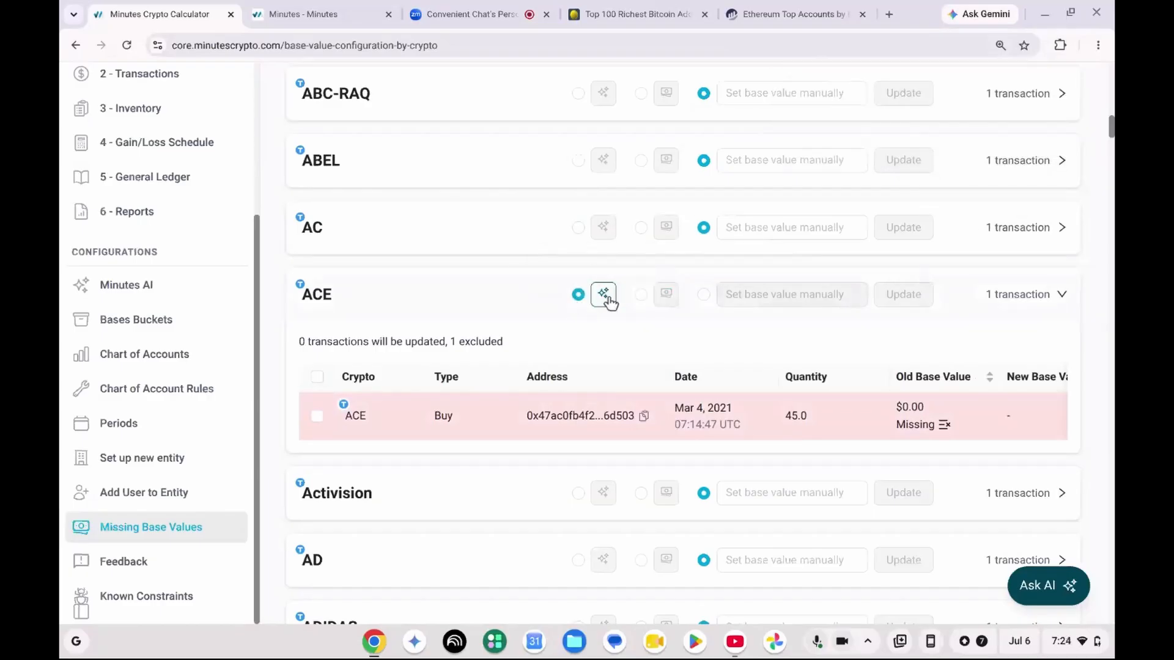
pyautogui.click(605, 296)
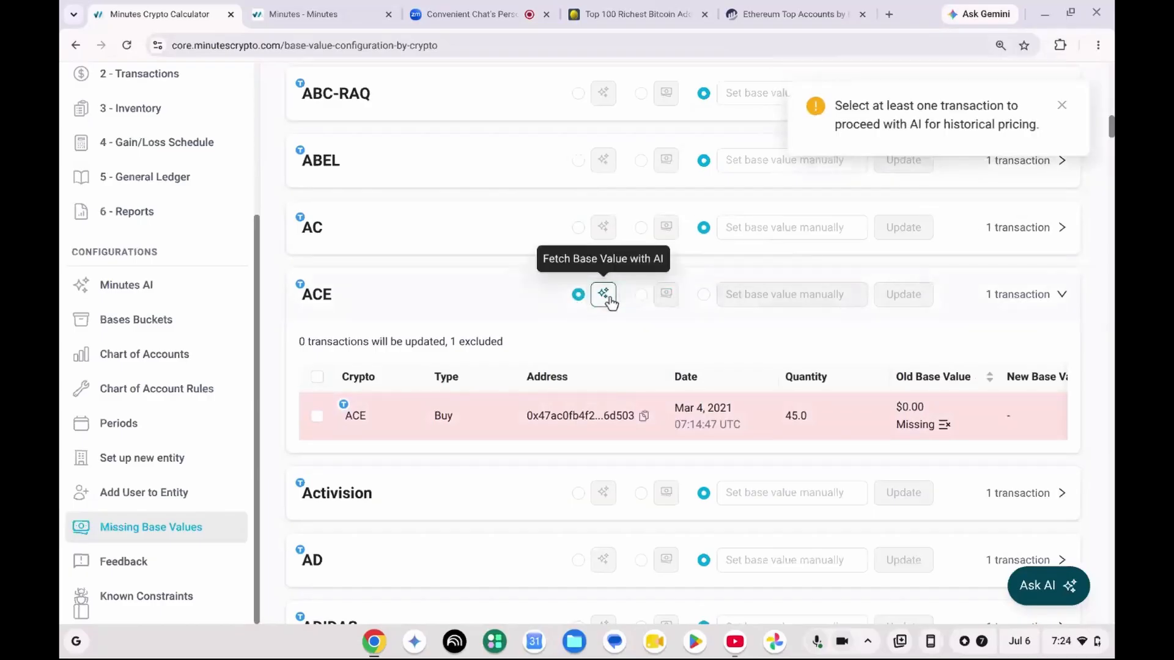
pyautogui.click(317, 377)
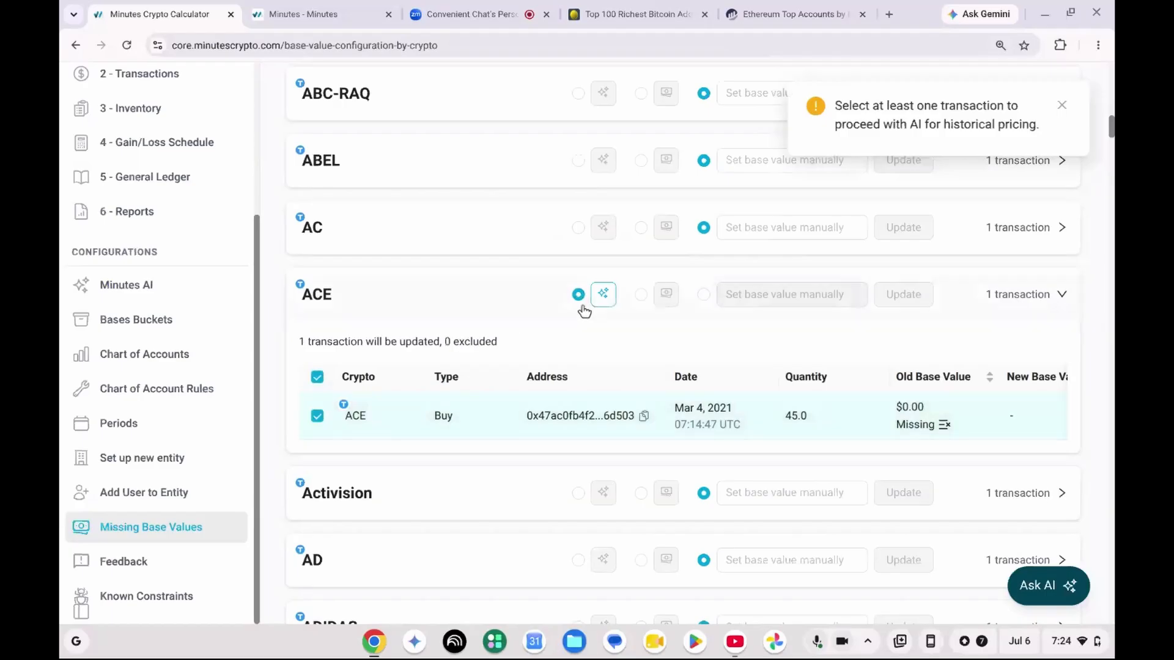
pyautogui.click(604, 296)
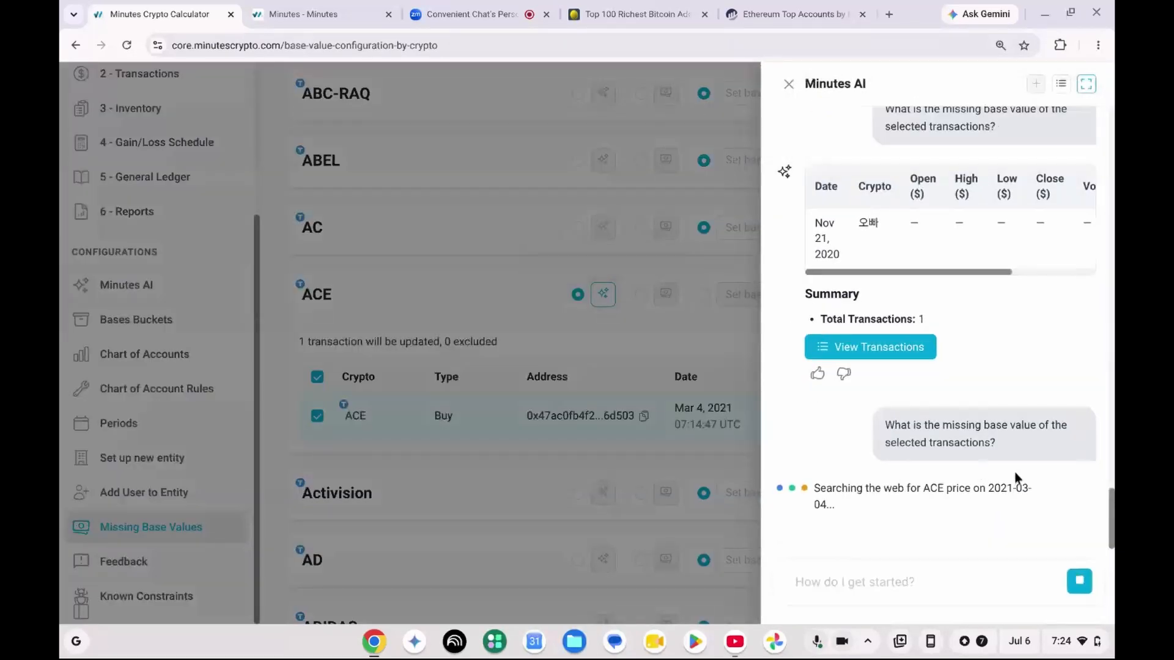
pyautogui.hscroll(3, 1053, 390)
pyautogui.moveTo(1055, 395); pyautogui.dragTo(787, 399)
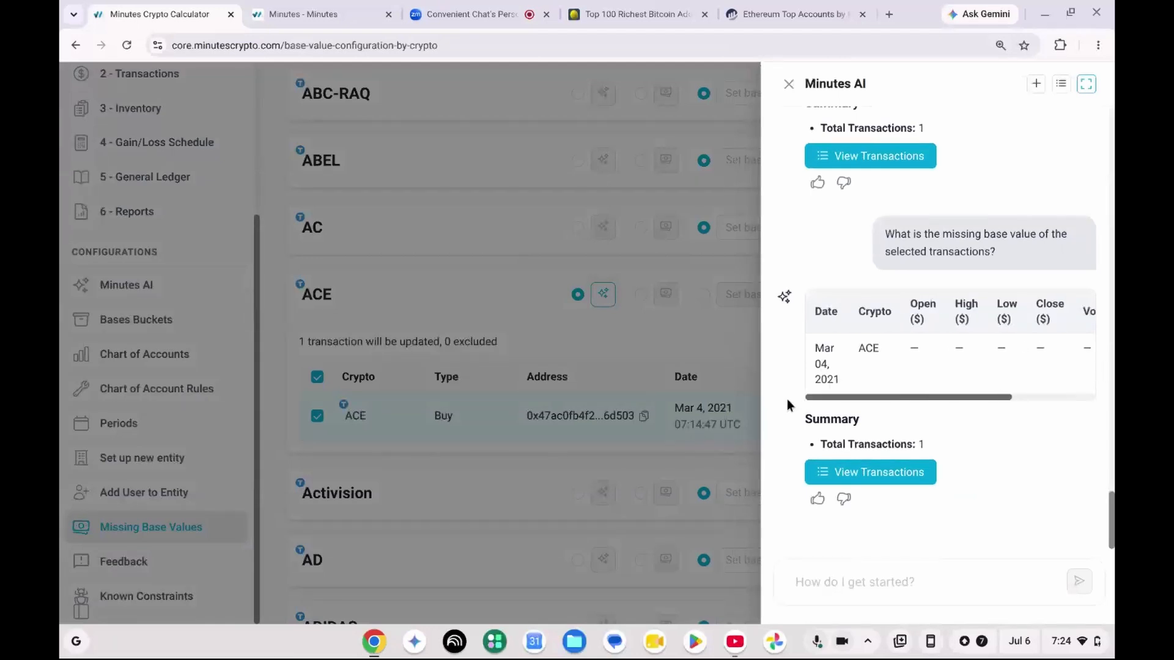
pyautogui.click(789, 86)
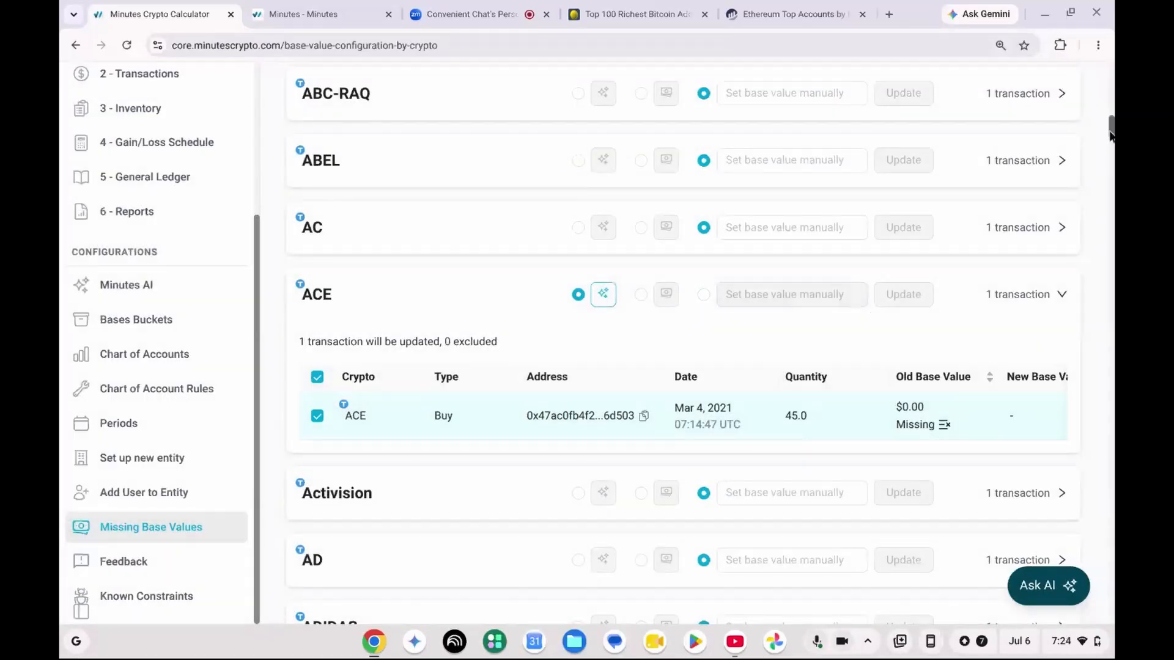
# Step: Expand the APE crypto, fetch base values for its selected transactions from Marketplace (Dex), and close the update summary
pyautogui.scroll(-1, 1112, 129)
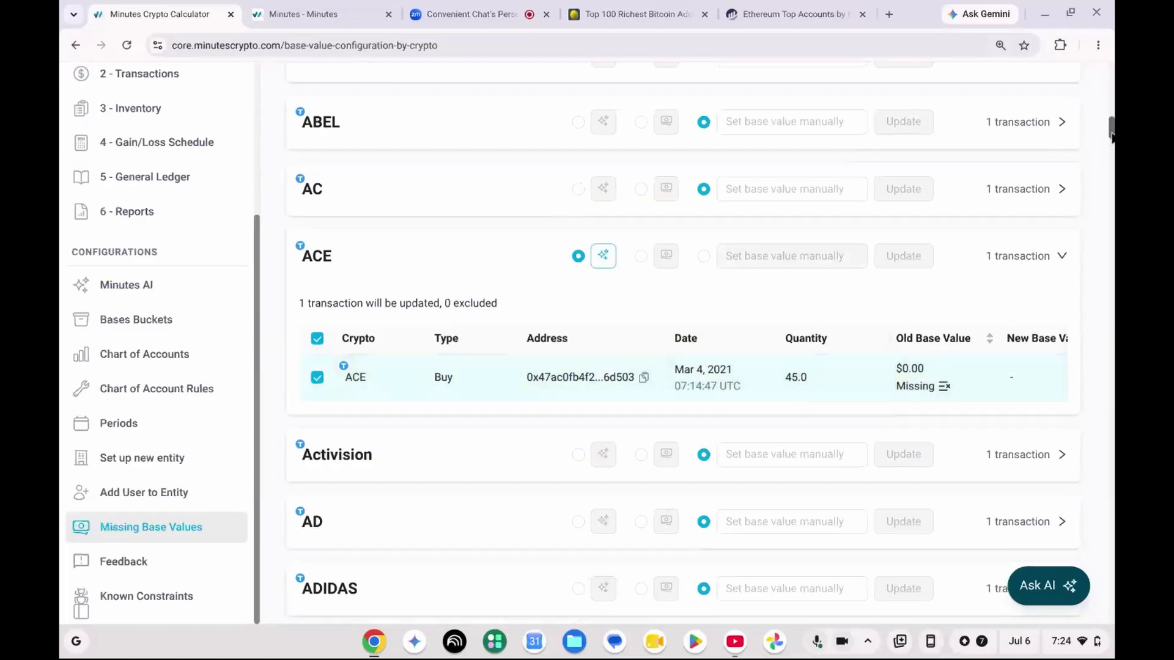
pyautogui.moveTo(1112, 132); pyautogui.dragTo(1112, 207)
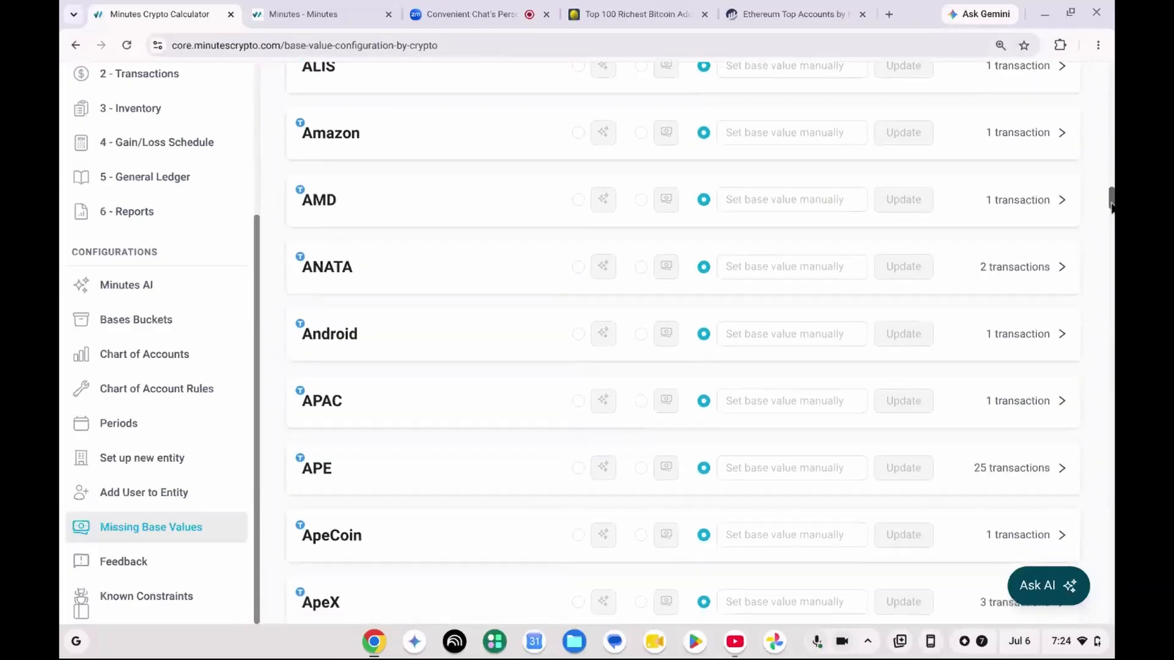
pyautogui.moveTo(1111, 206); pyautogui.dragTo(1111, 216)
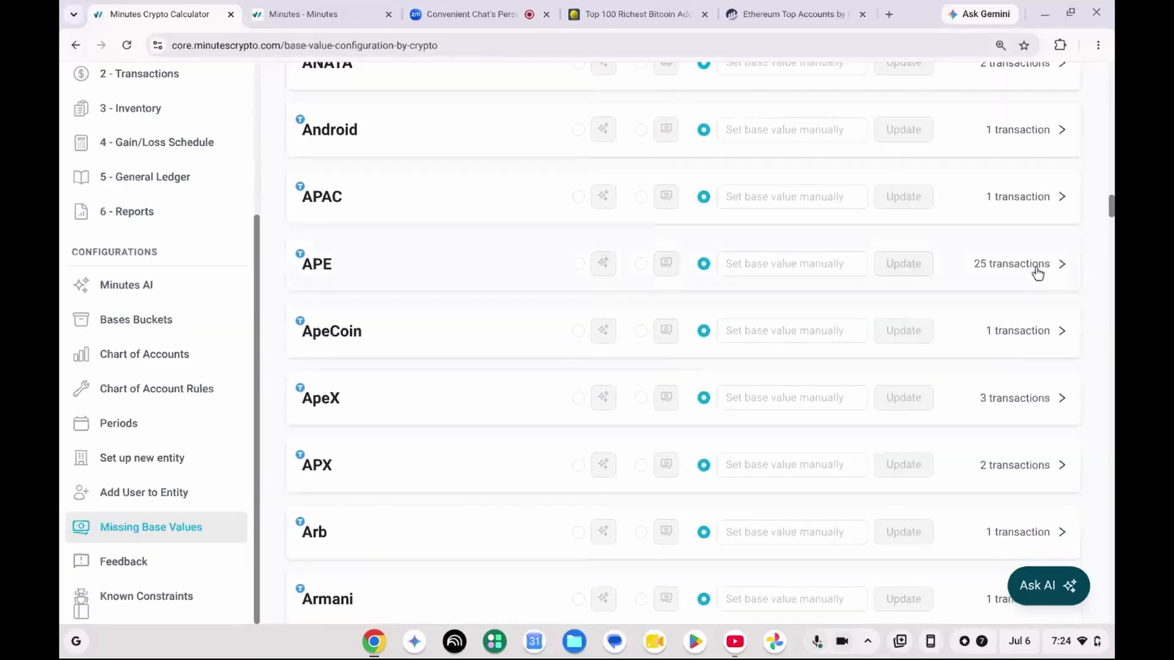
pyautogui.click(335, 269)
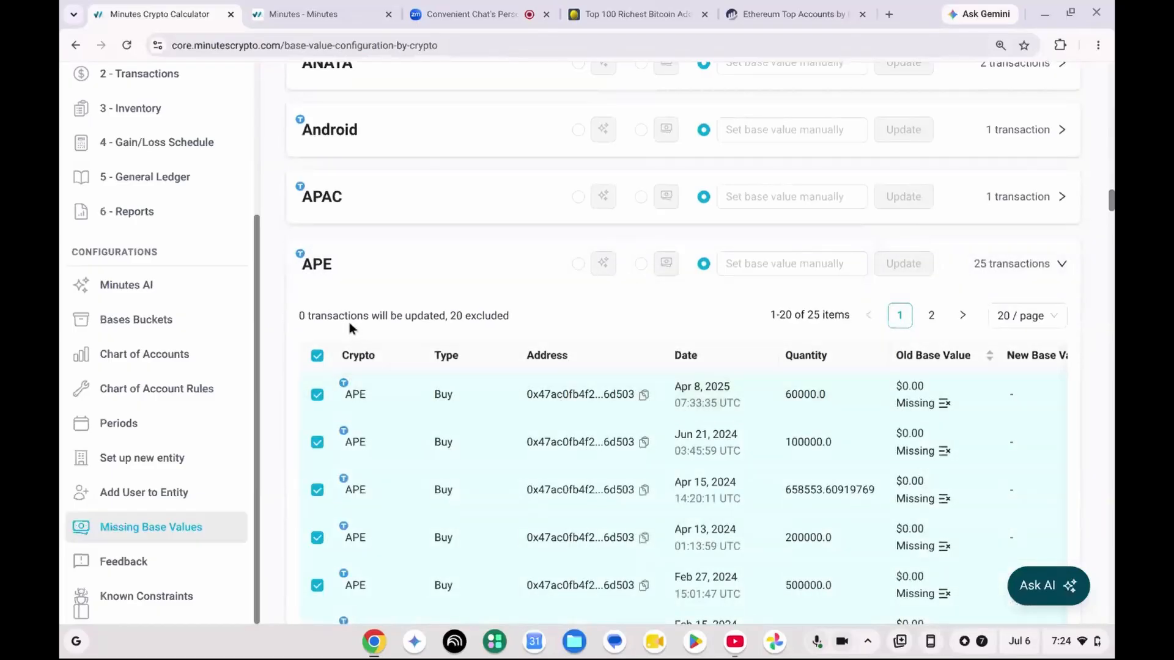
pyautogui.click(643, 268)
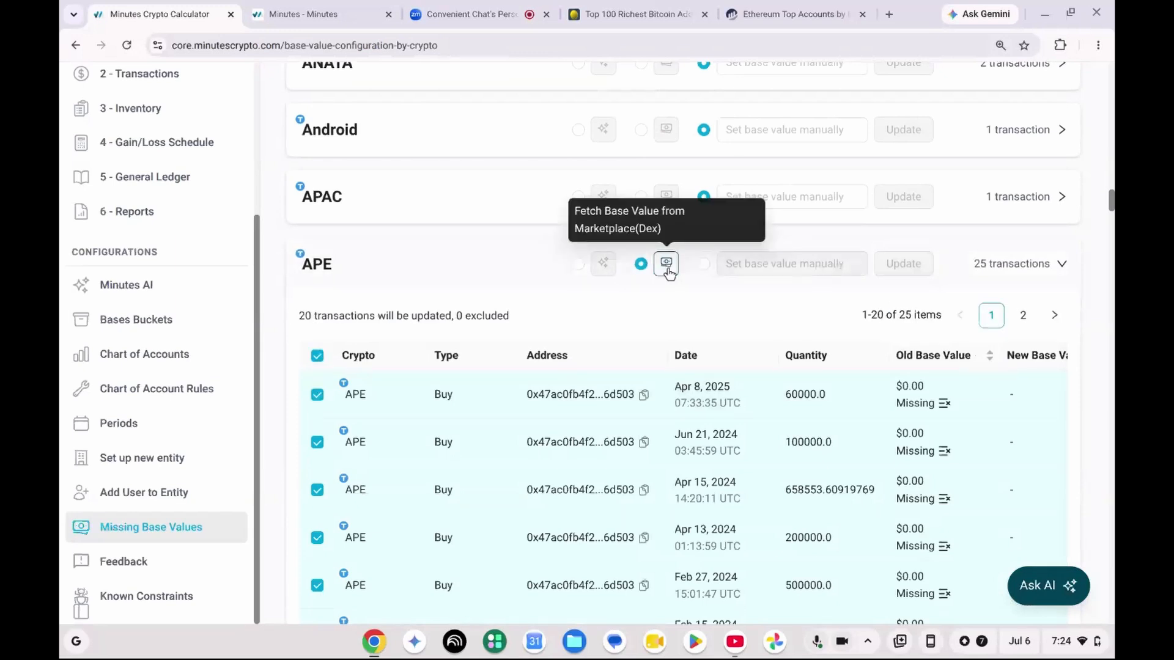
pyautogui.click(667, 264)
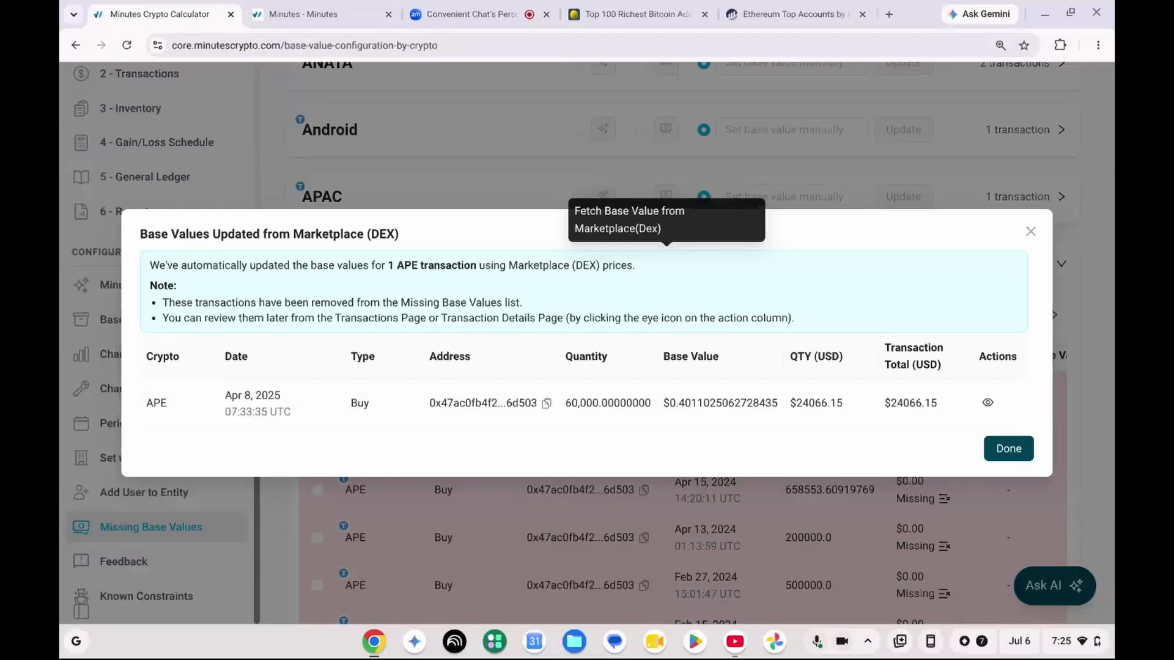
pyautogui.click(1008, 449)
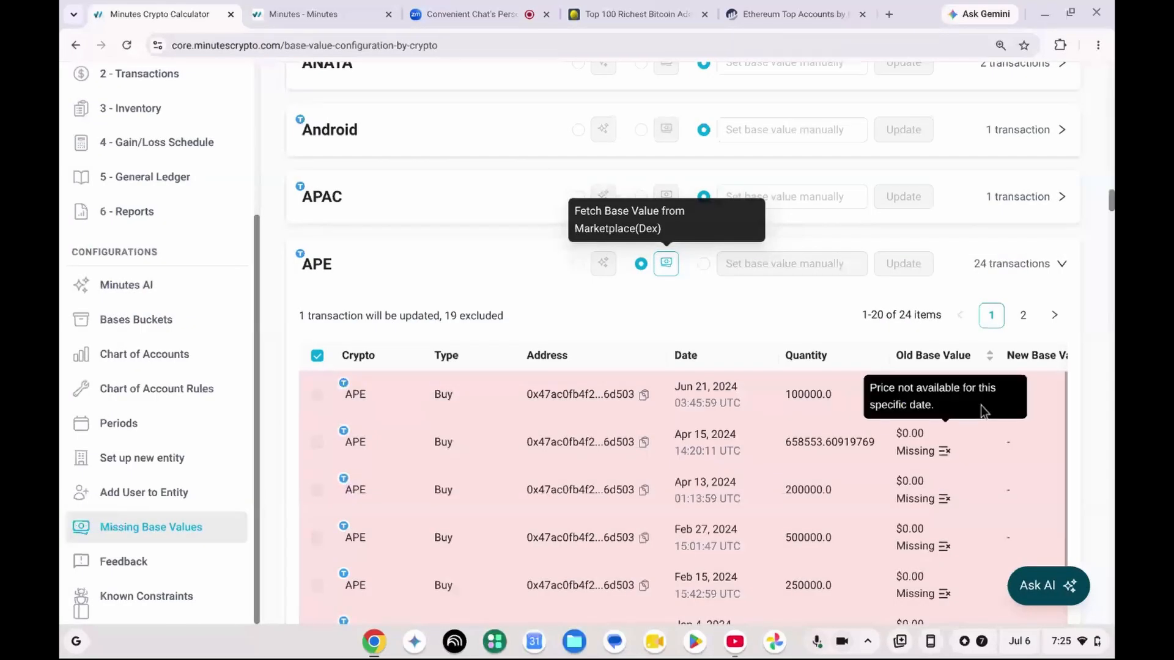
# Step: Fetch base values with AI for the APE transaction still selected and examine the returned price table
pyautogui.click(578, 265)
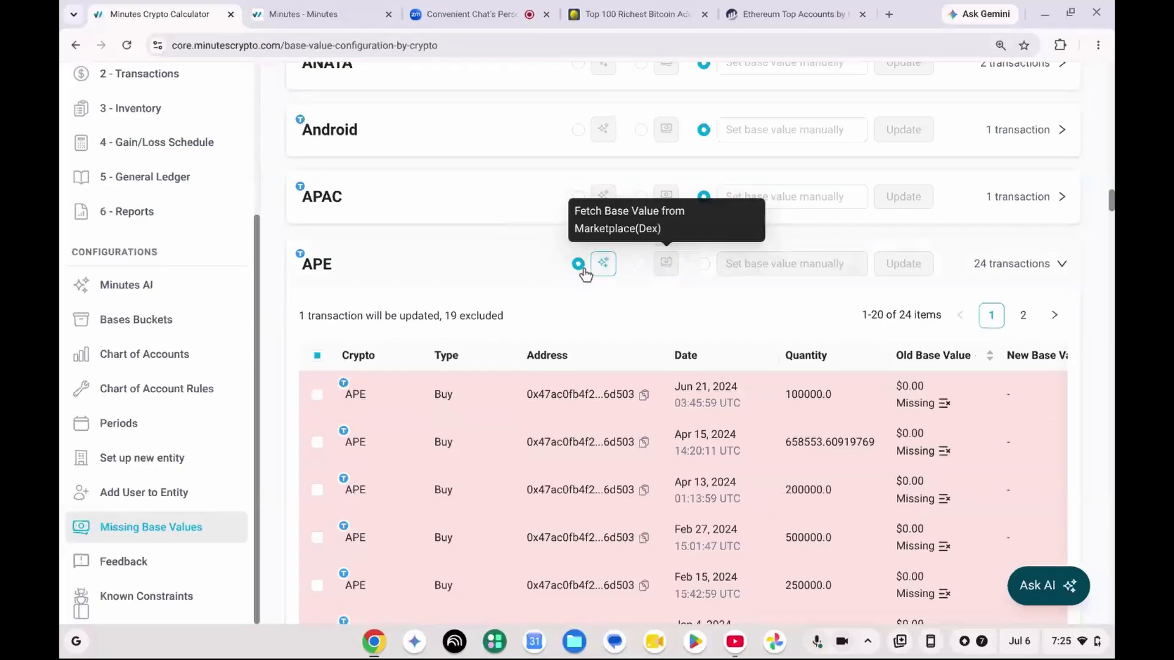
pyautogui.click(603, 267)
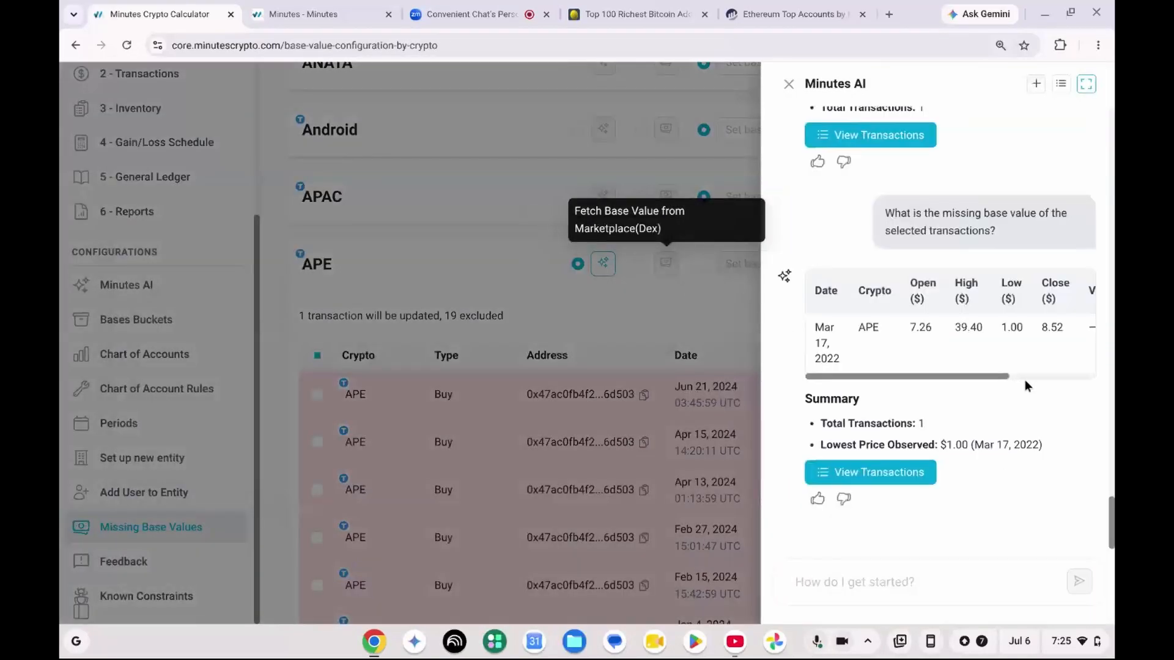
pyautogui.hscroll(3, 1016, 376)
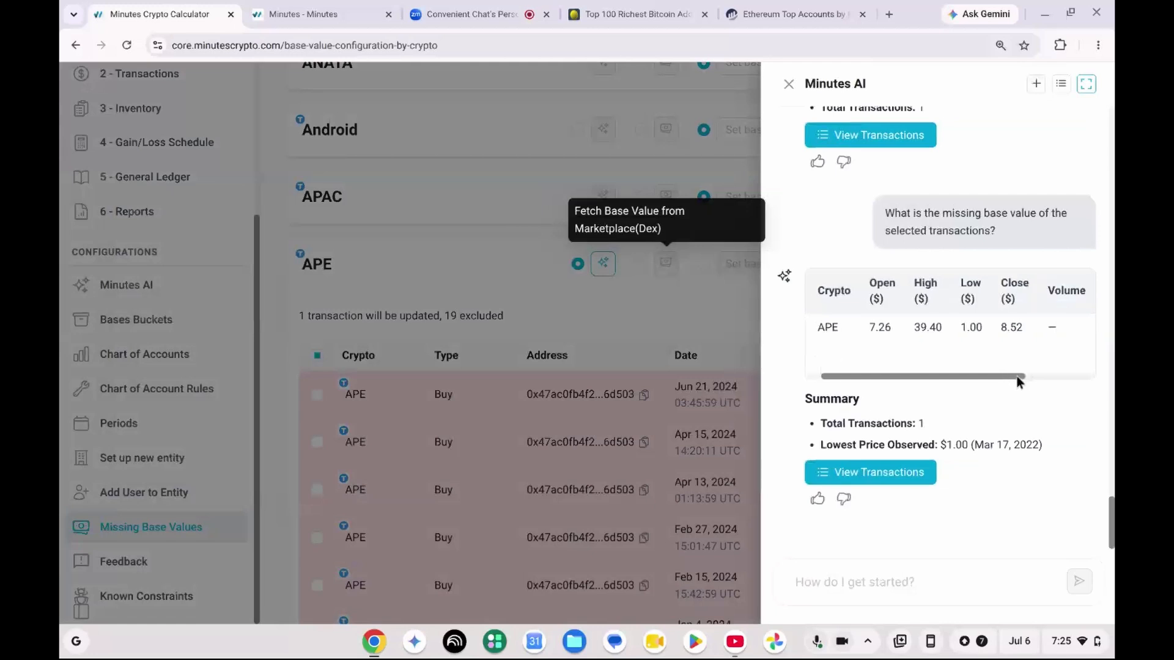
pyautogui.hscroll(-3, 893, 391)
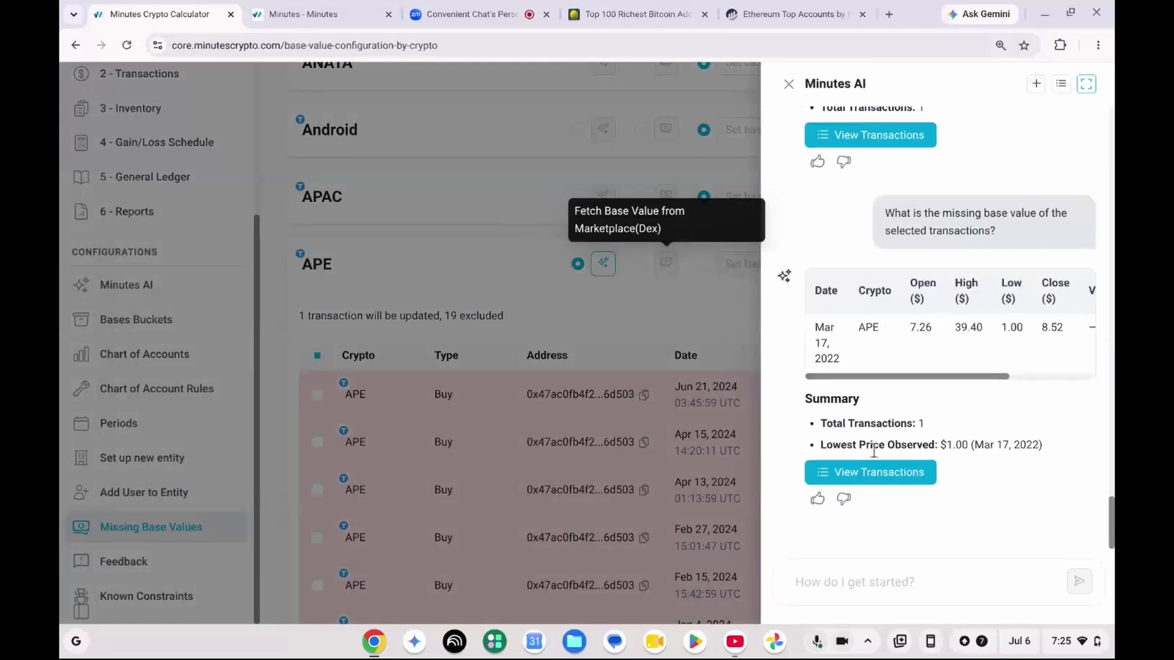
# Step: Open the AI-priced APE transactions, accept the AI suggestion for Mar 17, 2022, and close Minutes AI
pyautogui.click(880, 473)
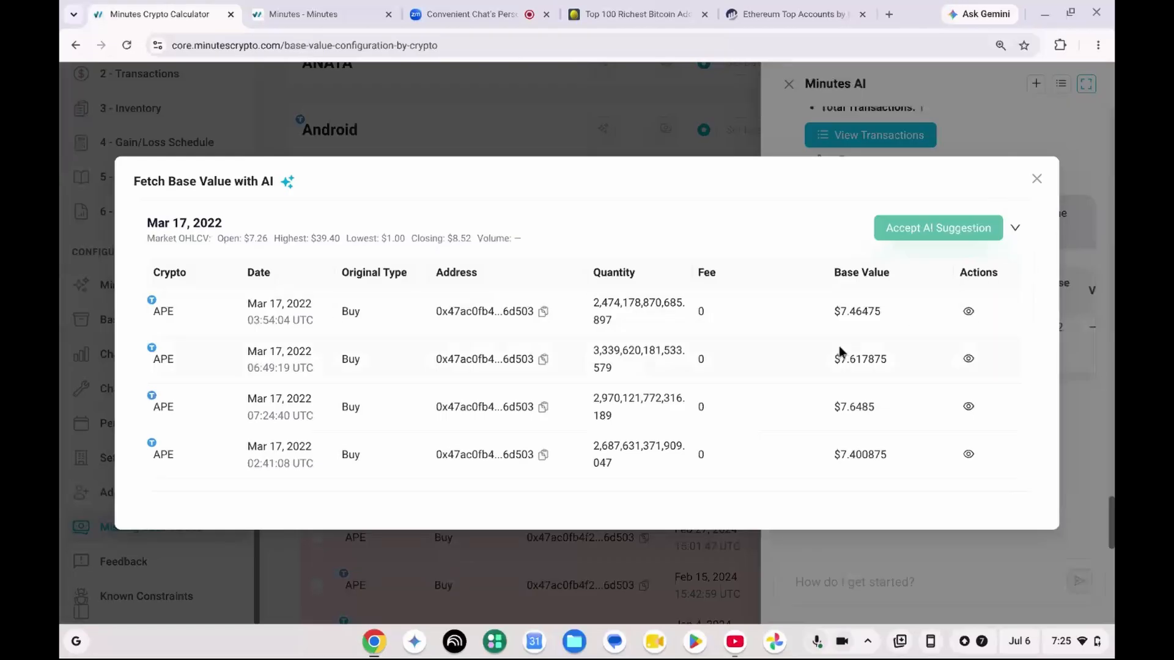
pyautogui.click(944, 226)
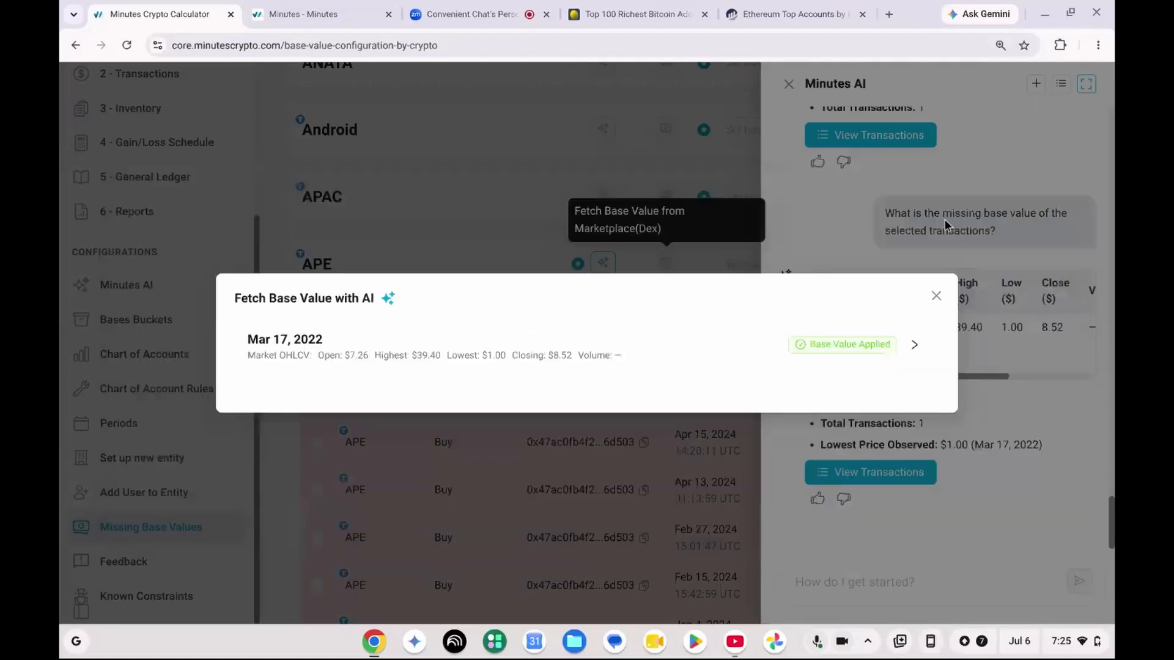
pyautogui.click(937, 295)
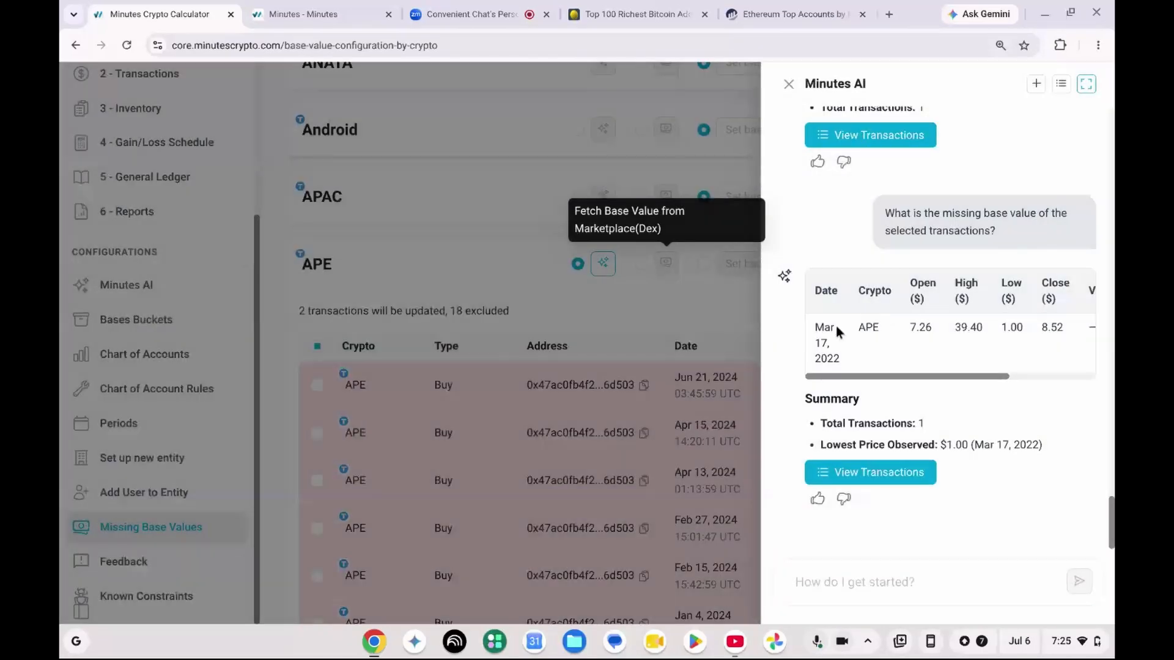
pyautogui.click(789, 86)
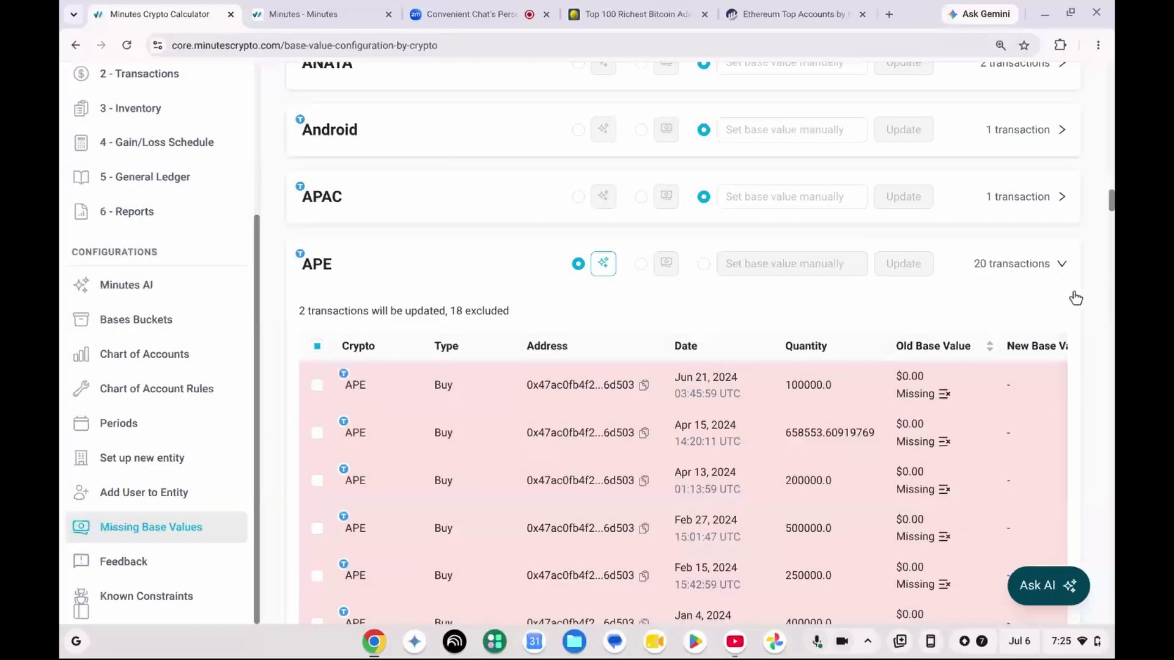
pyautogui.moveTo(1064, 385); pyautogui.dragTo(1073, 305)
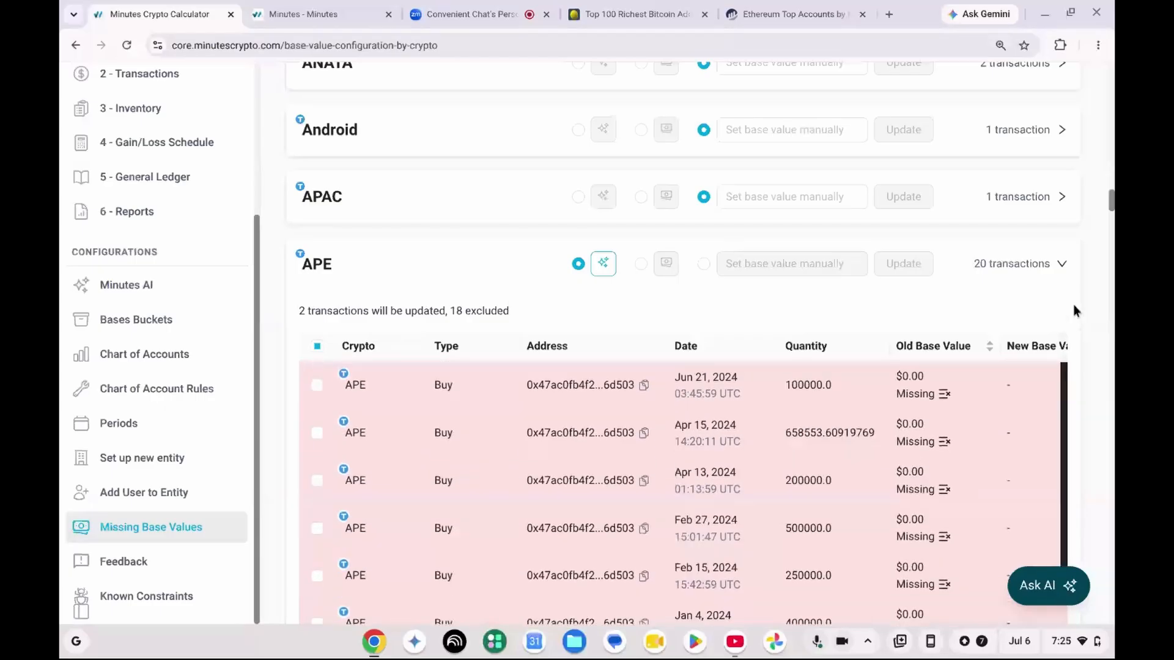
pyautogui.click(317, 347)
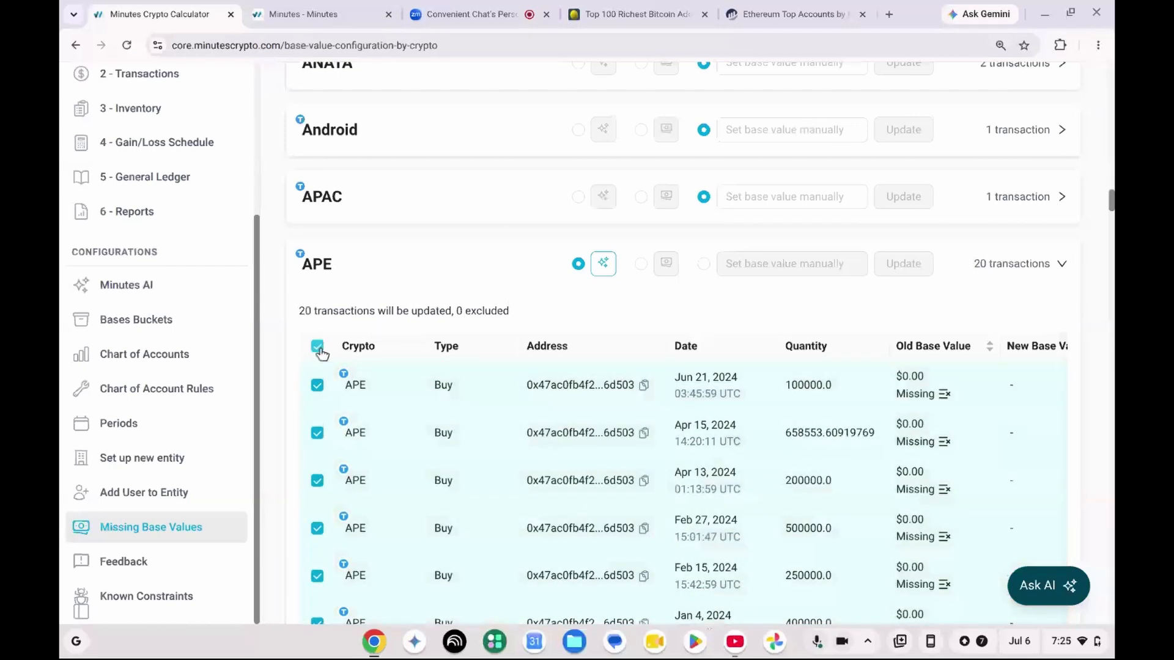
pyautogui.click(317, 347)
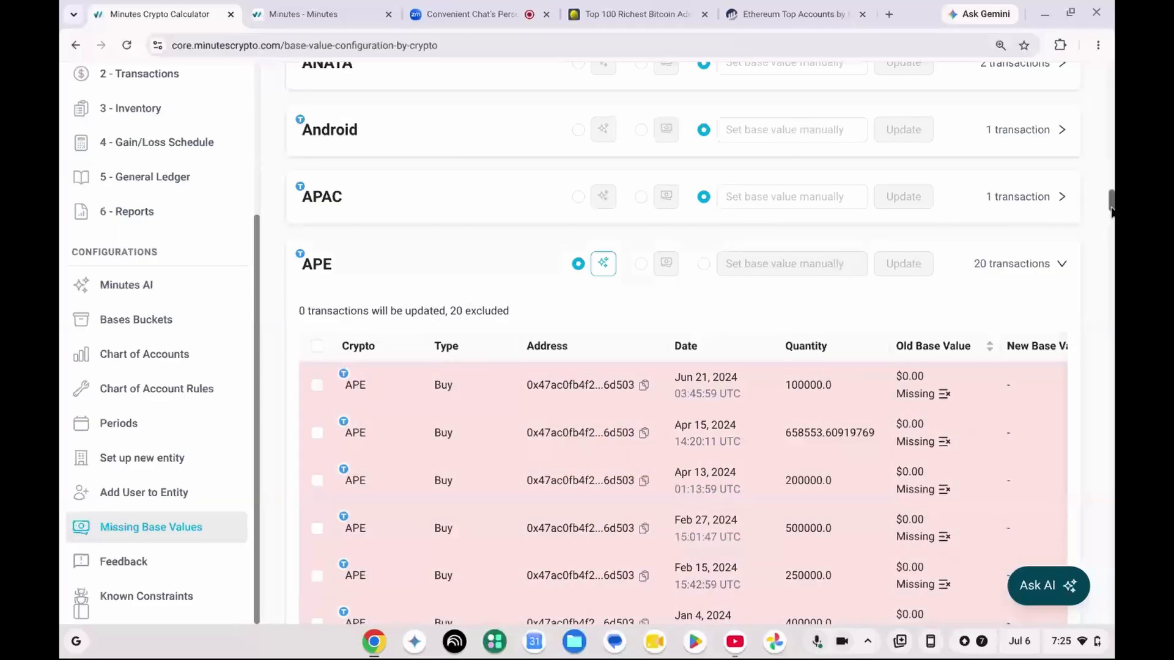
pyautogui.moveTo(1112, 210)
pyautogui.mouseDown()
pyautogui.moveTo(1111, 231)
pyautogui.moveTo(1111, 220)
pyautogui.mouseUp()
pyautogui.scroll(1, 1112, 220)
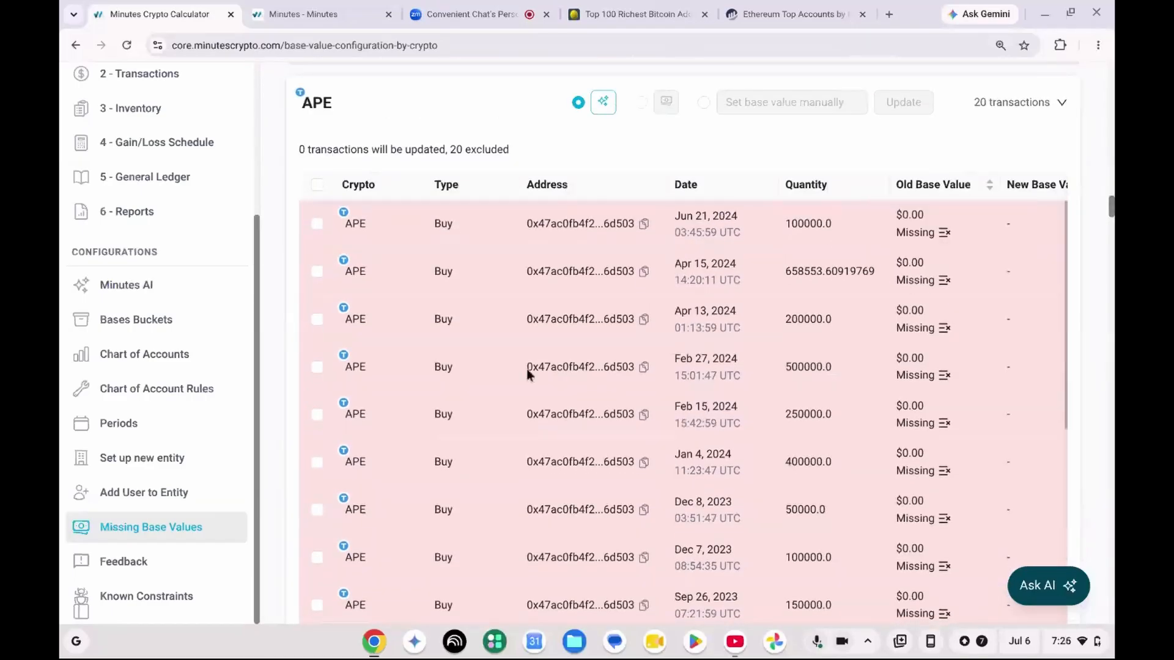
# Step: Open the Minutes AI chat page, view the transactions behind its Mar 17, 2022 APE answer, and close them
pyautogui.click(173, 296)
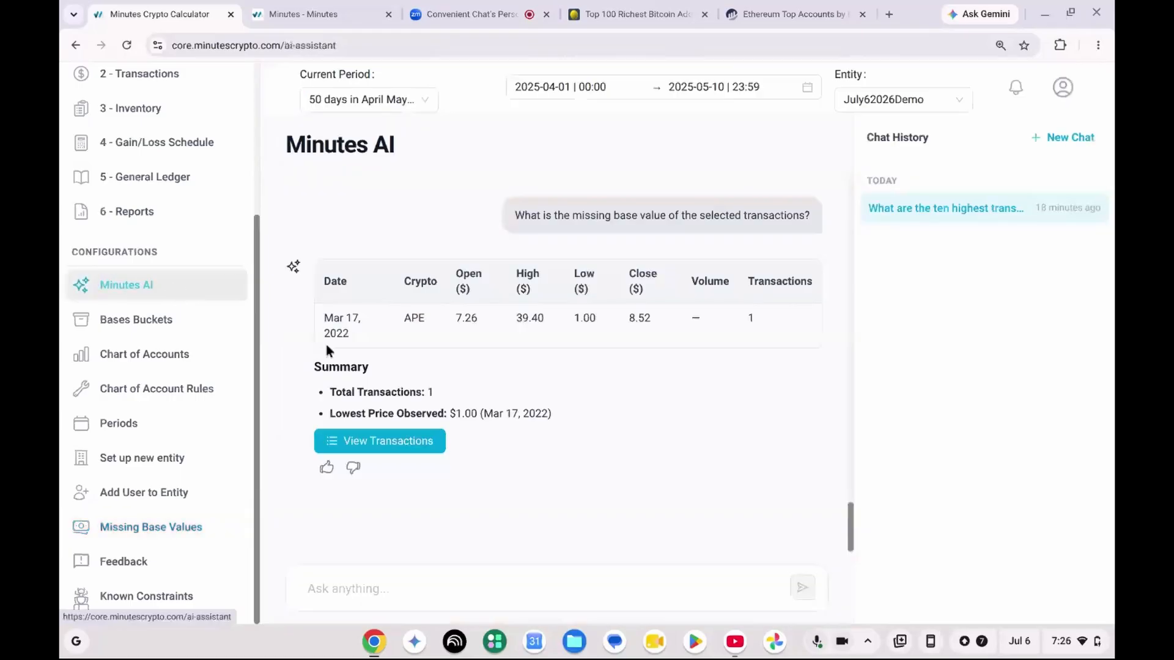
pyautogui.click(375, 455)
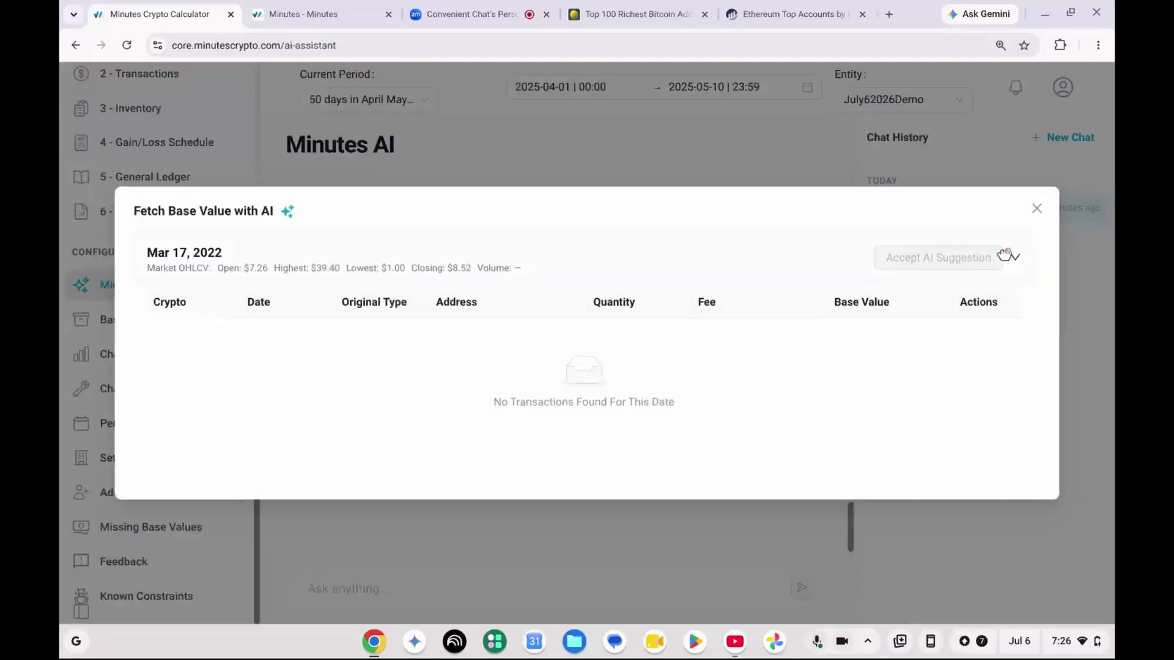
pyautogui.click(1037, 209)
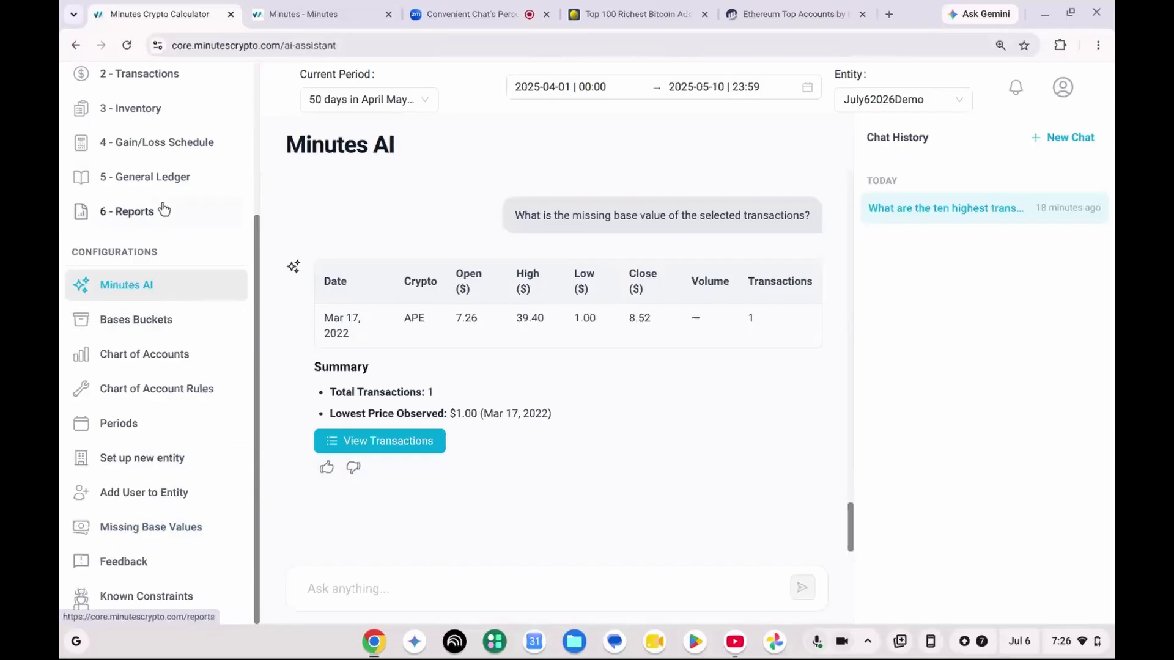
# Step: Return to Missing Base Values, filter the cryptos by "ape", expand APE, and fetch base values with AI for all its transactions
pyautogui.click(72, 49)
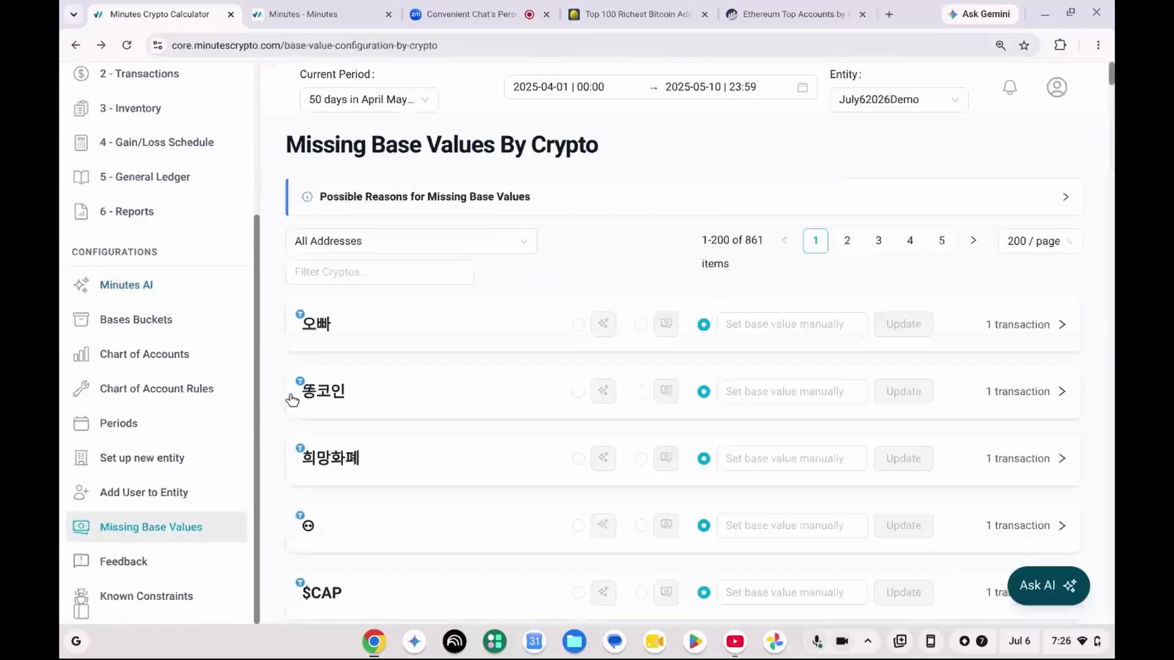
pyautogui.click(388, 276)
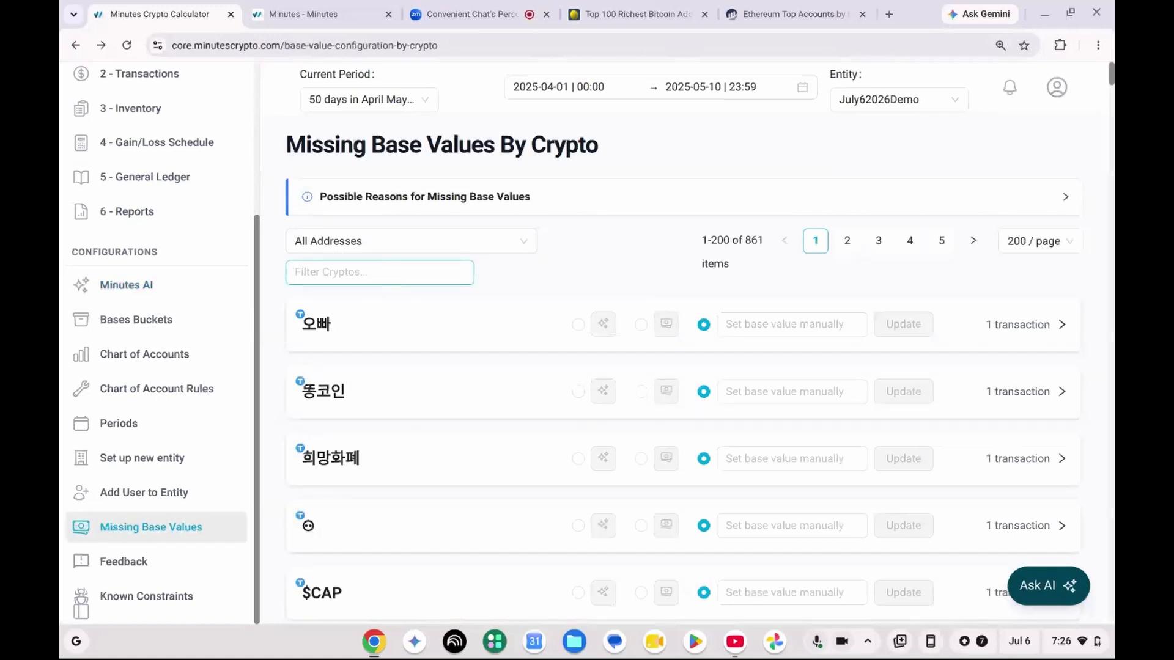
pyautogui.write('ape')
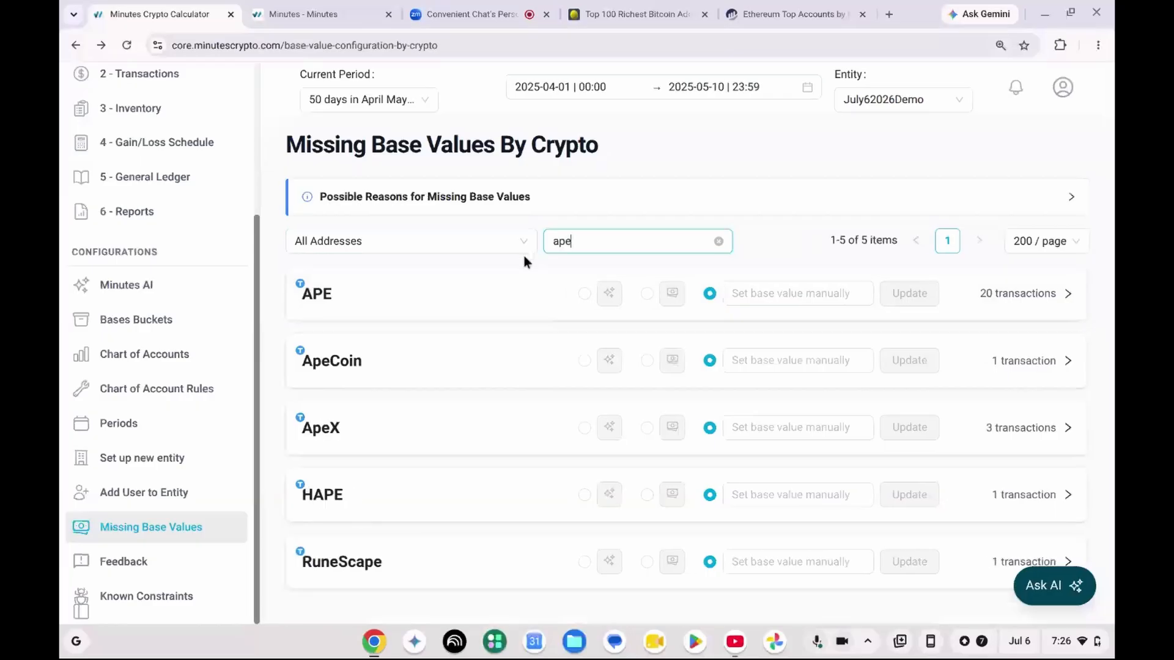
pyautogui.click(343, 300)
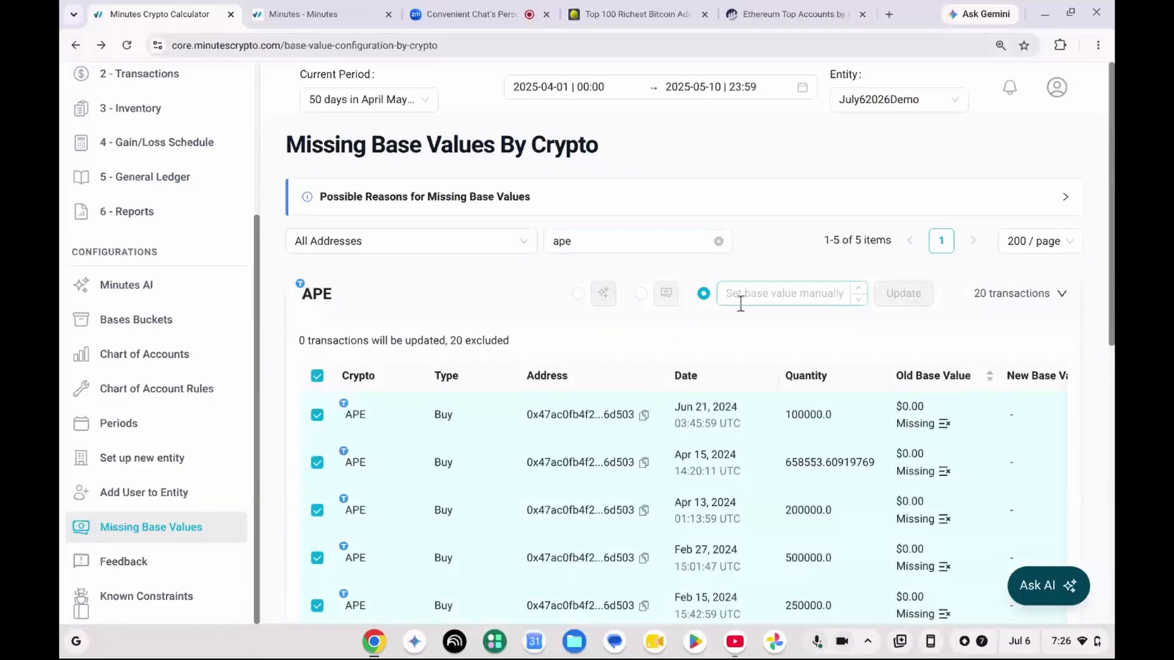
pyautogui.click(578, 295)
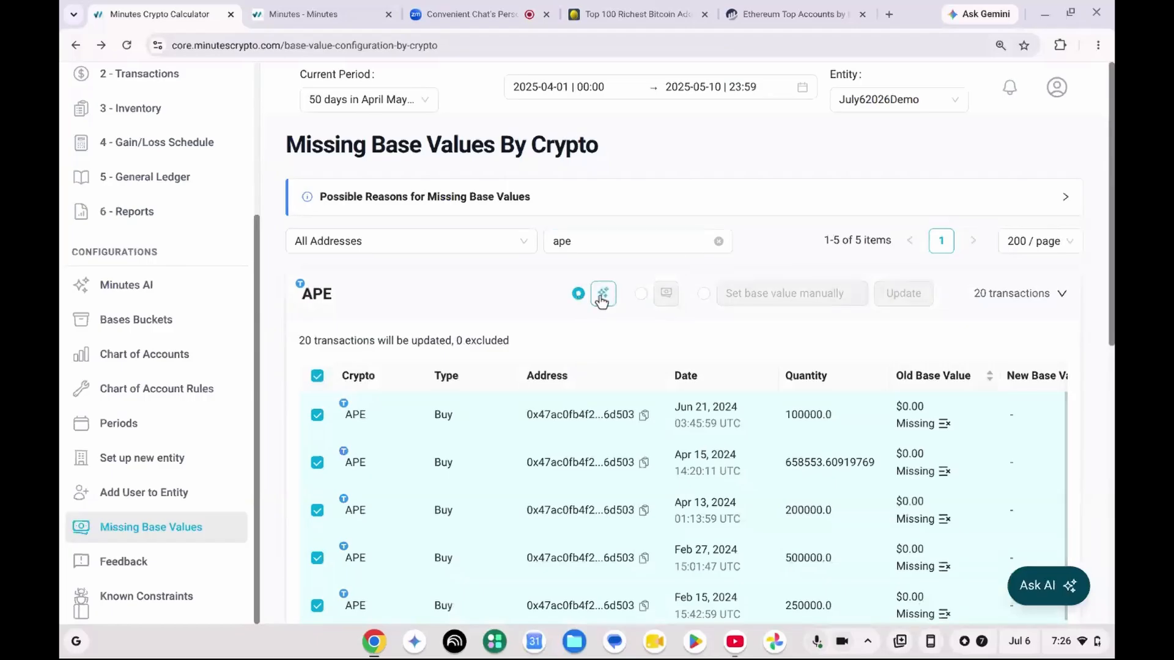
pyautogui.click(603, 295)
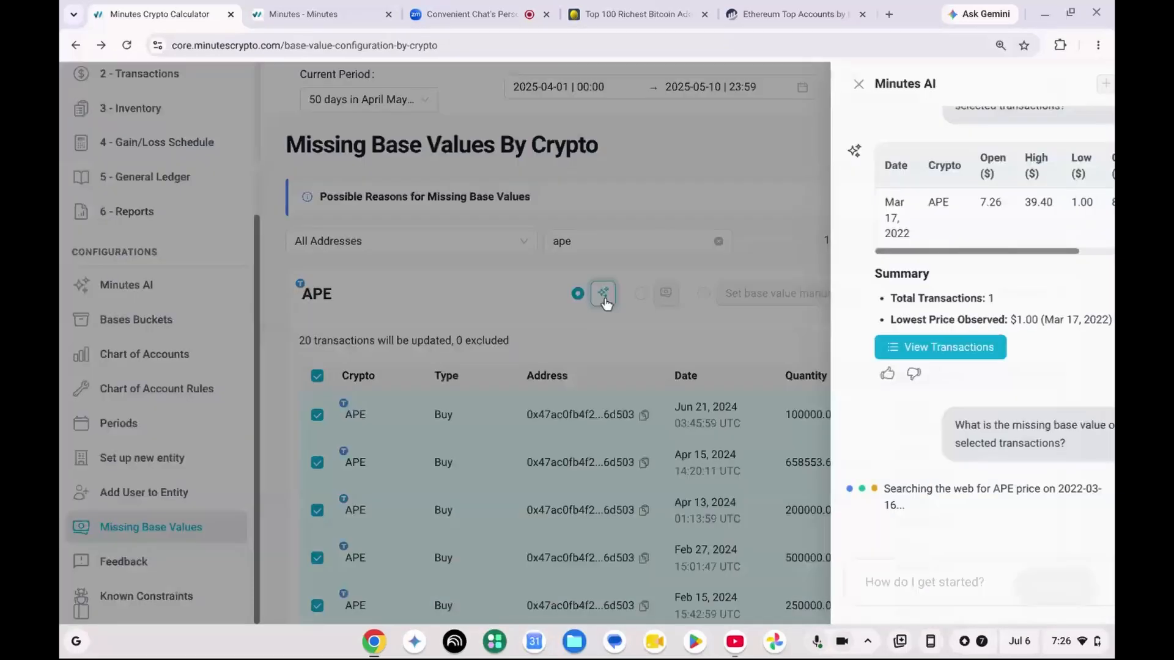
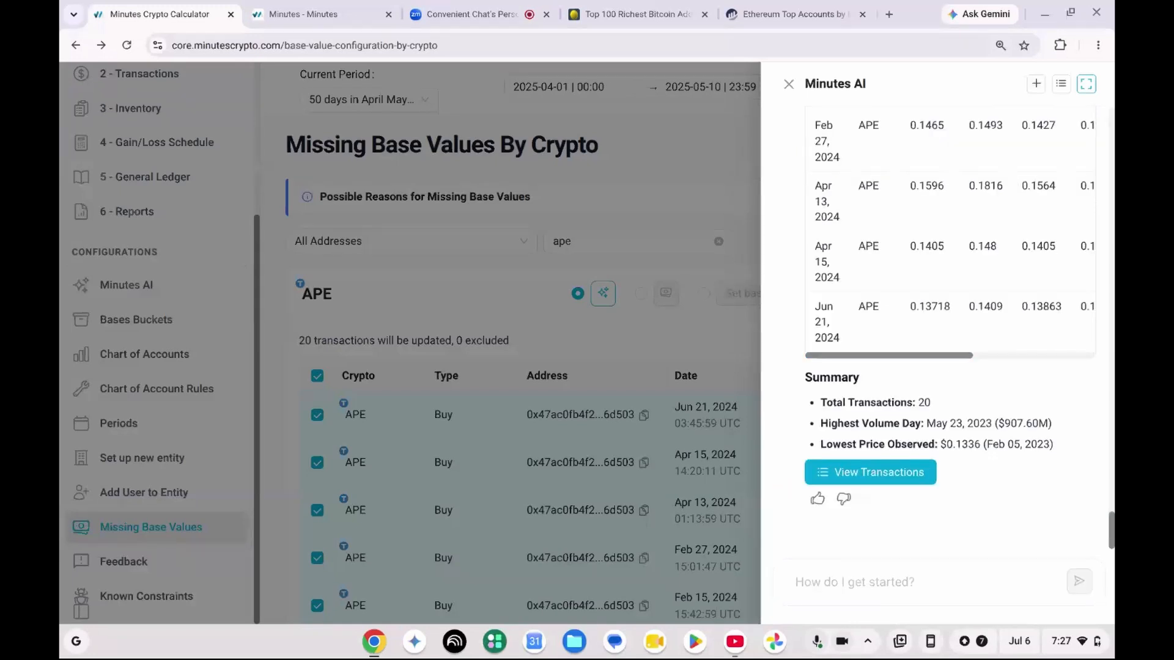
# Step: Open the AI-priced APE transactions and accept the AI suggestions for Mar 16, 2022, Apr 29, 2022 and Apr 30, 2023
pyautogui.click(910, 474)
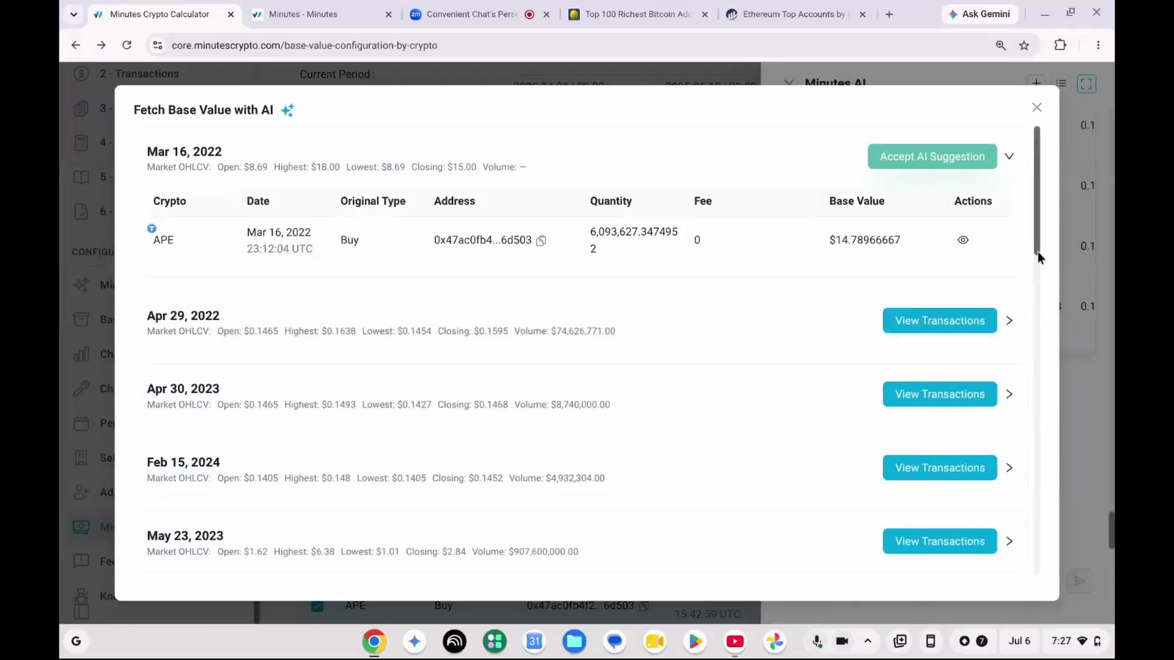
pyautogui.moveTo(1037, 254); pyautogui.dragTo(1057, 176)
pyautogui.click(957, 158)
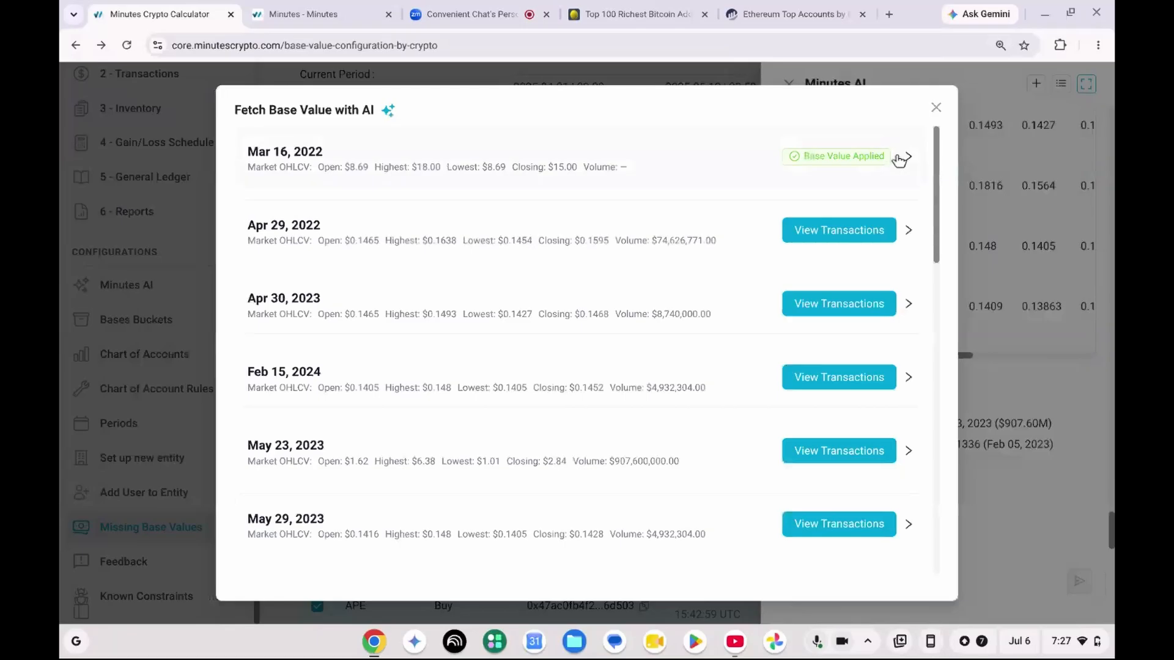
pyautogui.click(873, 235)
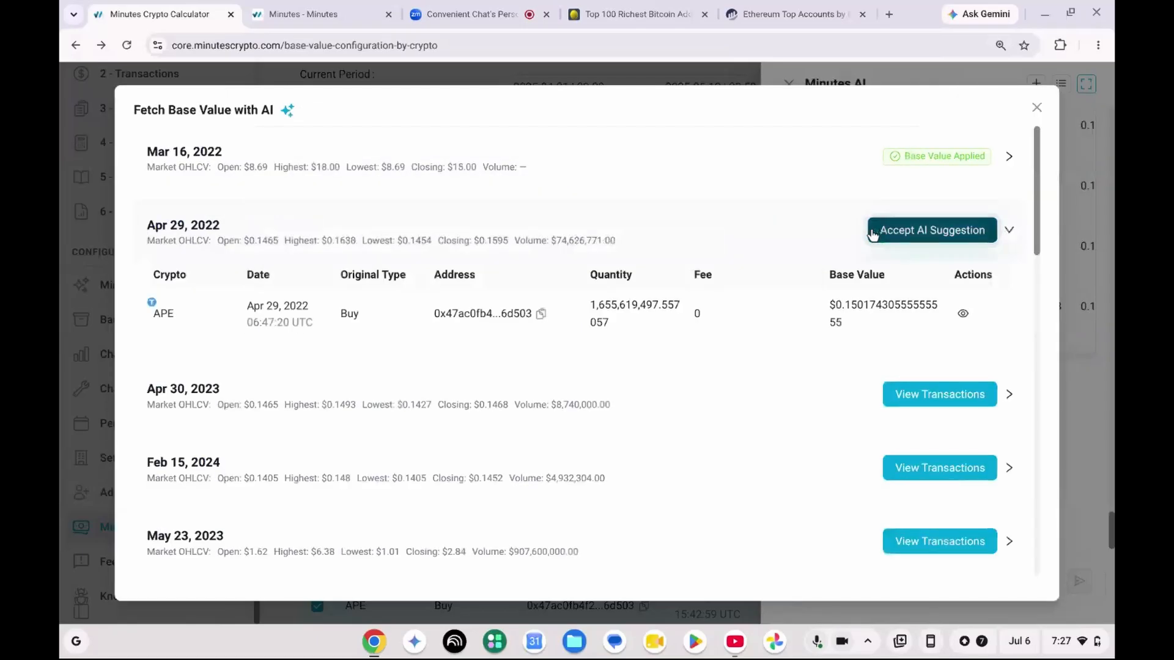
pyautogui.click(933, 241)
pyautogui.click(841, 304)
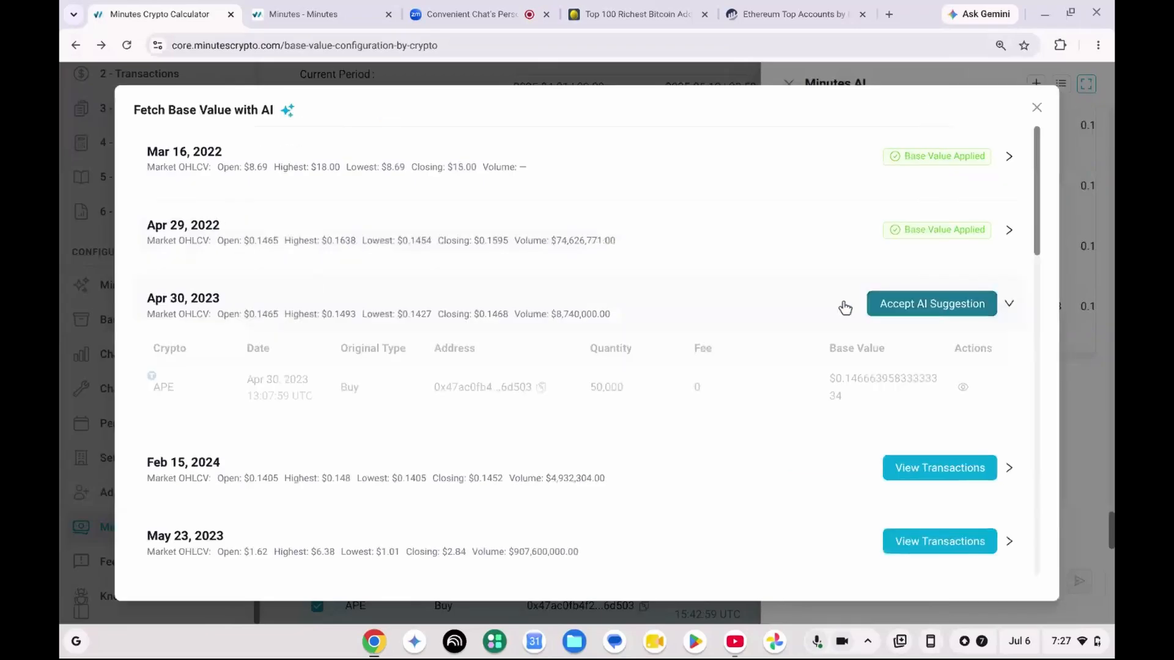
pyautogui.click(909, 302)
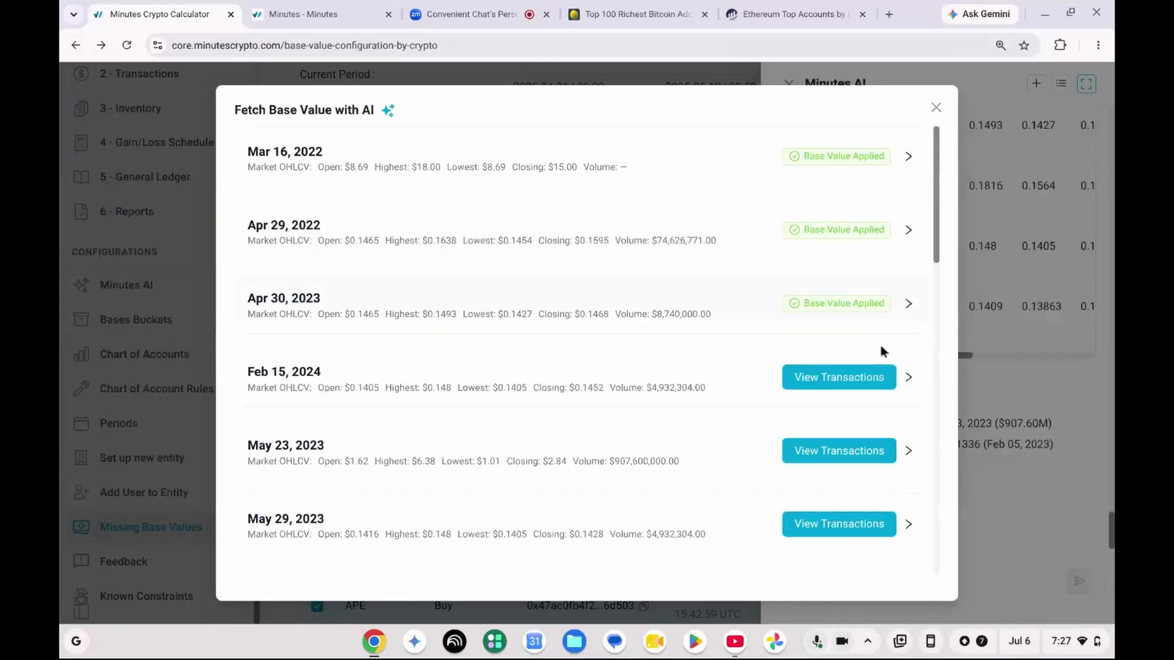
# Step: Accept the AI suggestions for the APE transactions of Feb 15, 2024, May 23, 2023 and May 29, 2023
pyautogui.click(865, 376)
pyautogui.click(910, 378)
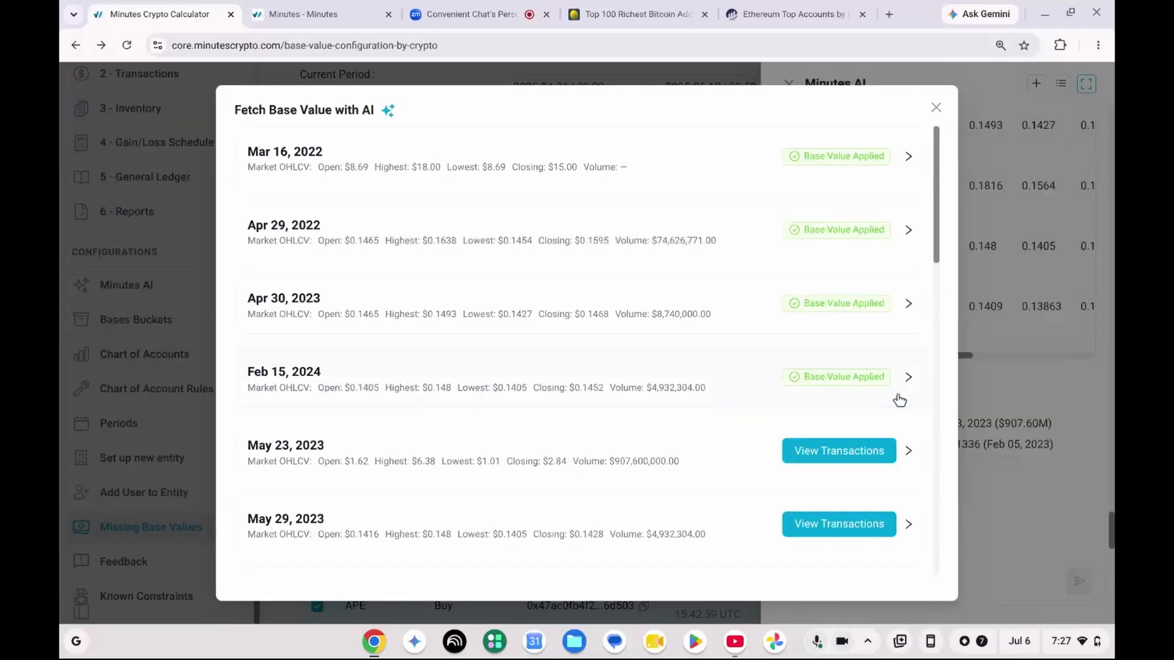
pyautogui.click(863, 451)
pyautogui.click(915, 455)
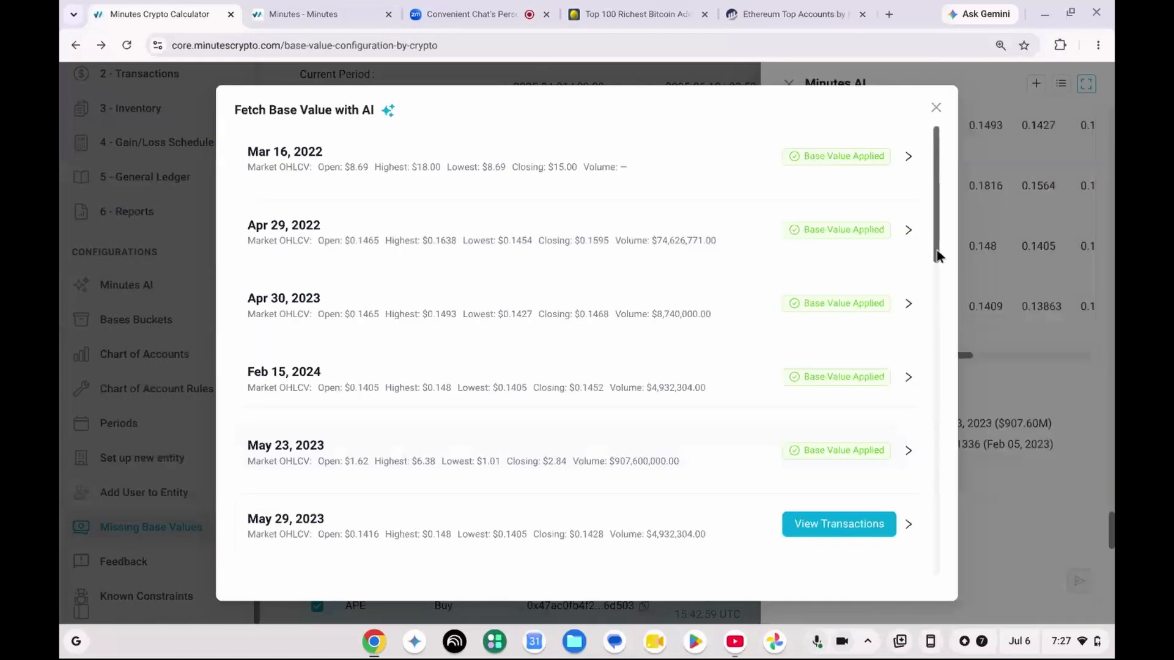
pyautogui.moveTo(936, 262); pyautogui.dragTo(932, 347)
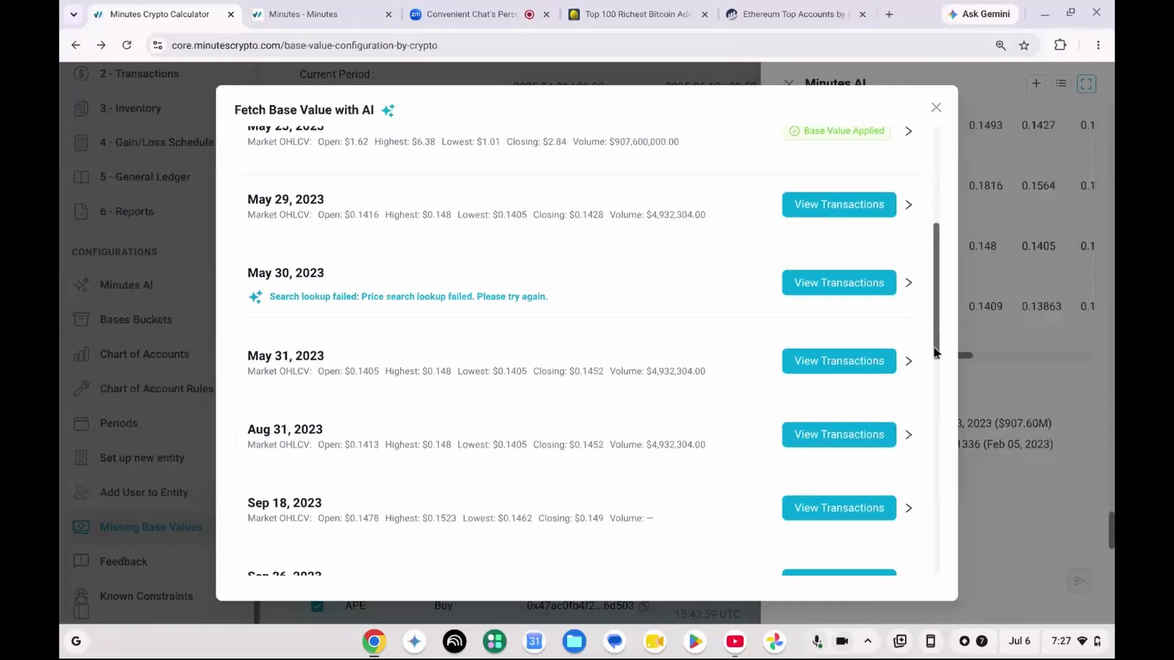
pyautogui.click(850, 211)
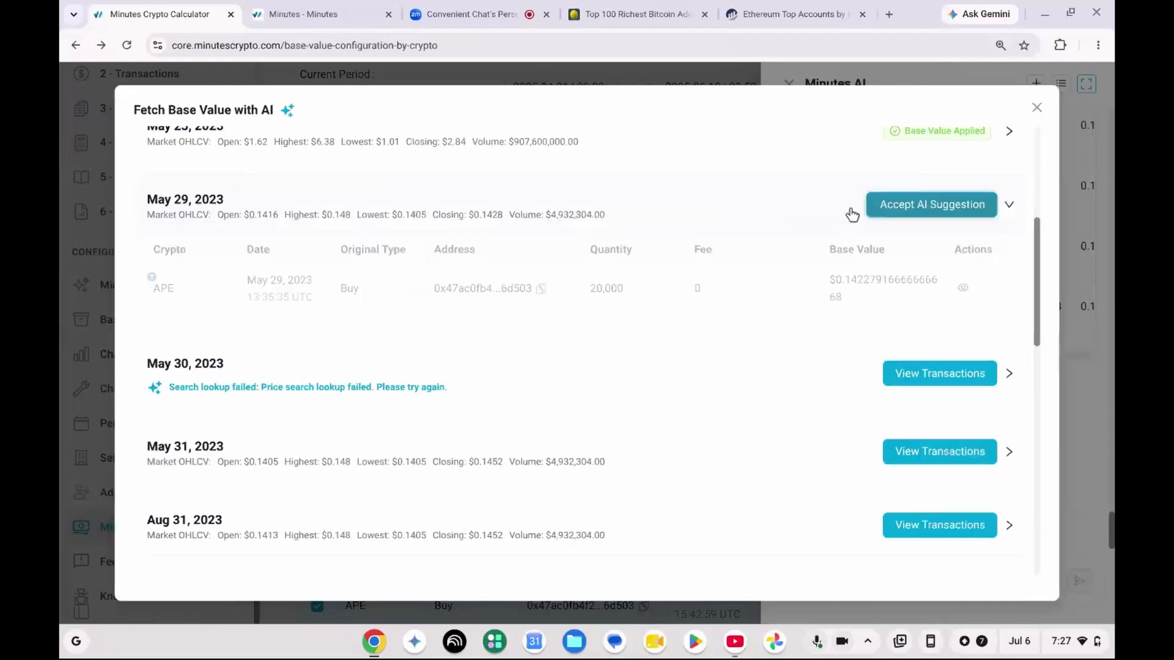
pyautogui.click(901, 208)
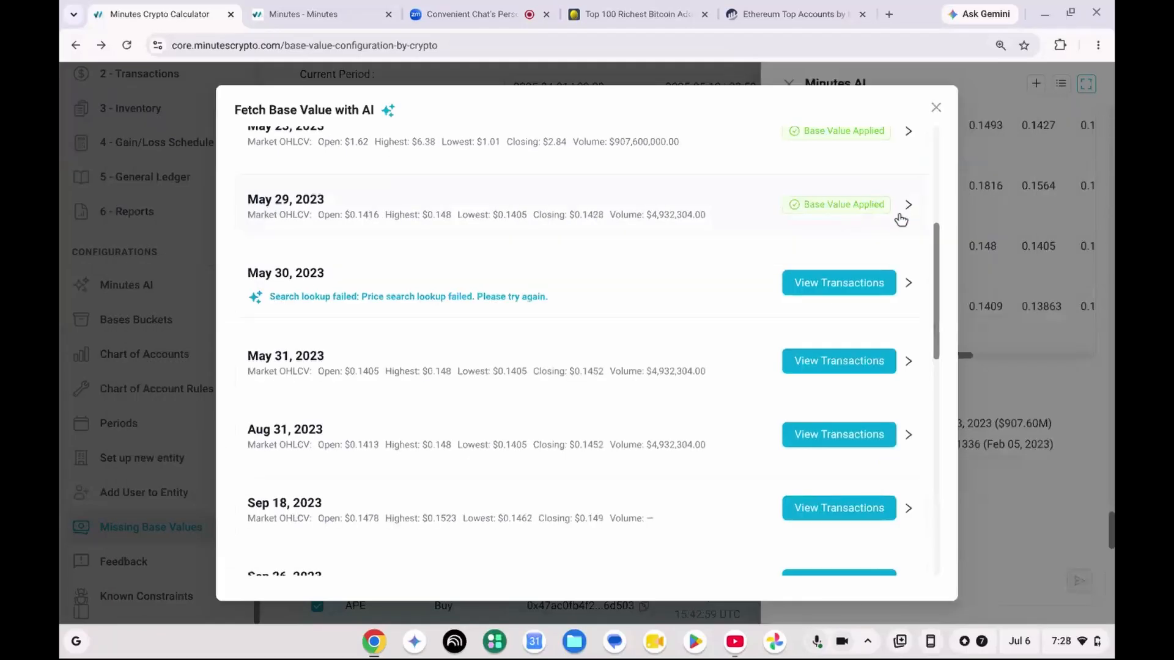
# Step: View the May 30, 2023 APE transaction and accept the AI suggestions for May 31, Aug 31 and Sep 18, 2023
pyautogui.click(873, 282)
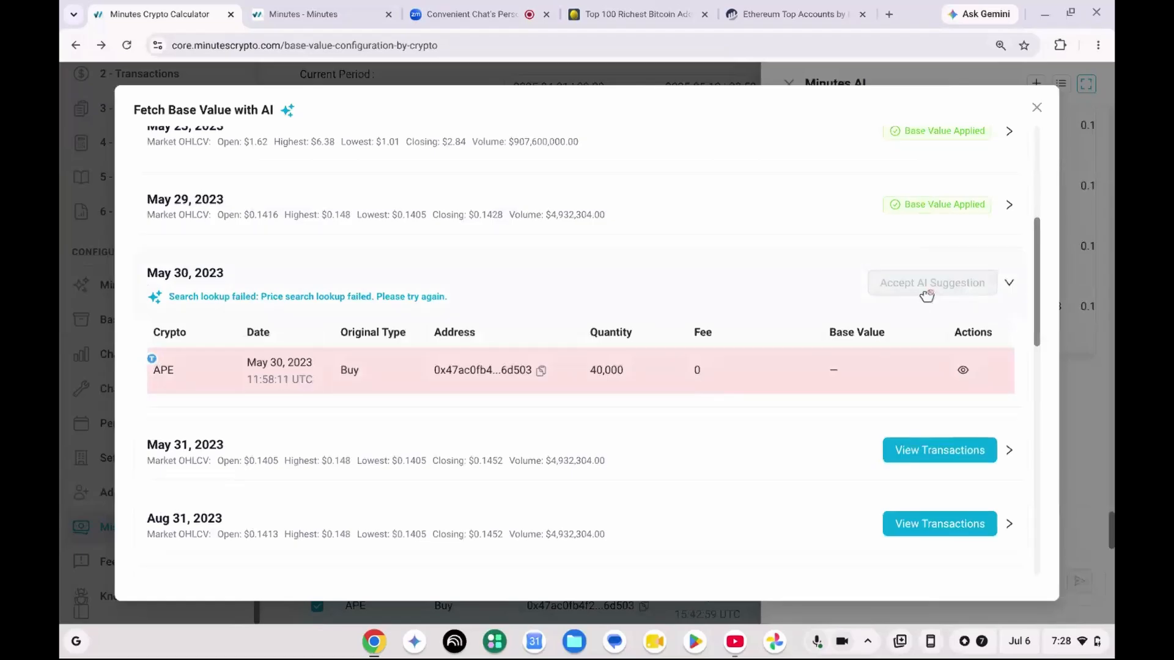
pyautogui.click(909, 451)
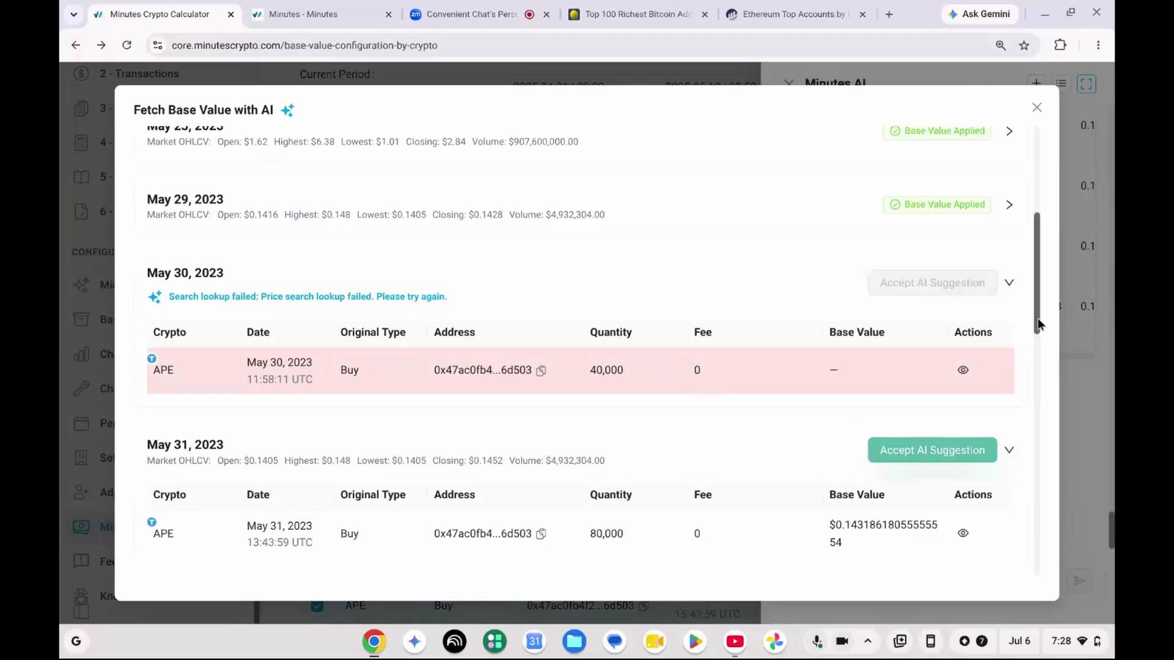
pyautogui.scroll(-3, 1038, 318)
pyautogui.click(935, 244)
pyautogui.click(933, 318)
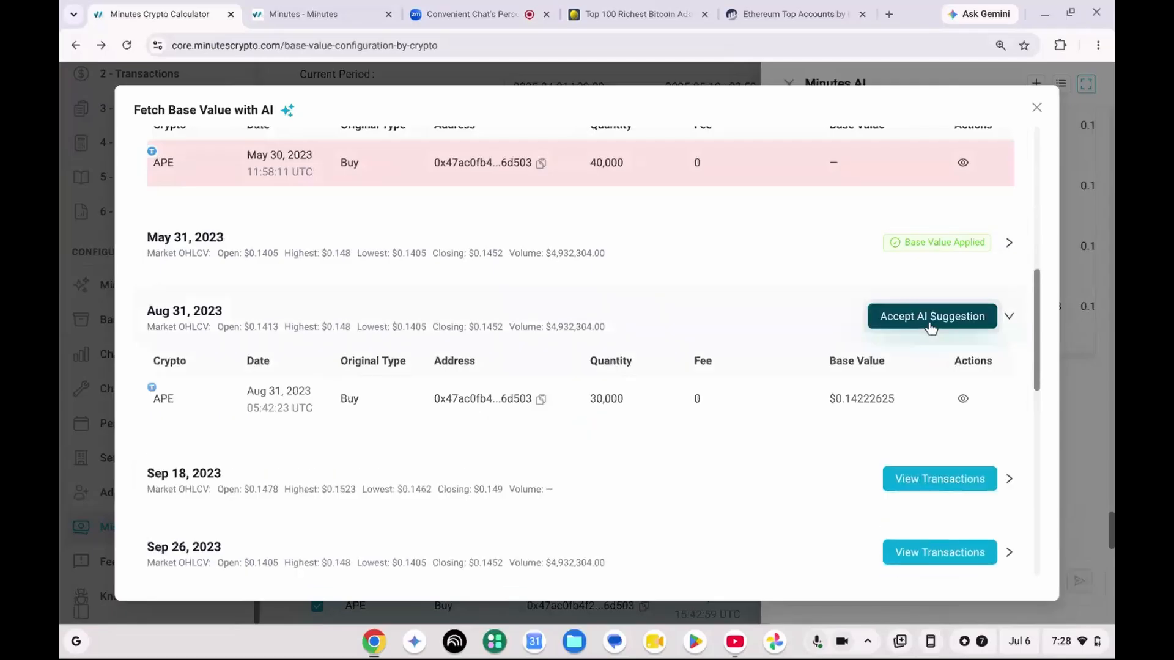
pyautogui.click(930, 326)
pyautogui.click(922, 398)
pyautogui.click(922, 397)
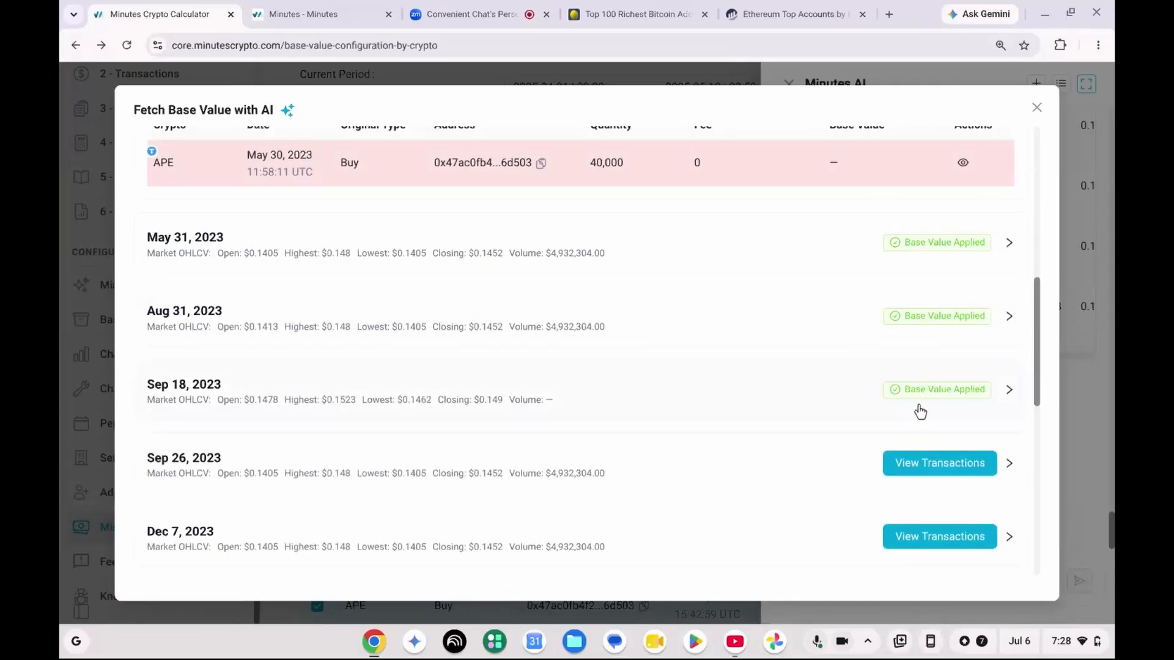
# Step: Accept the AI suggestions for the APE transactions of Sep 26, 2023 and Dec 7, 2023
pyautogui.click(915, 461)
pyautogui.click(916, 463)
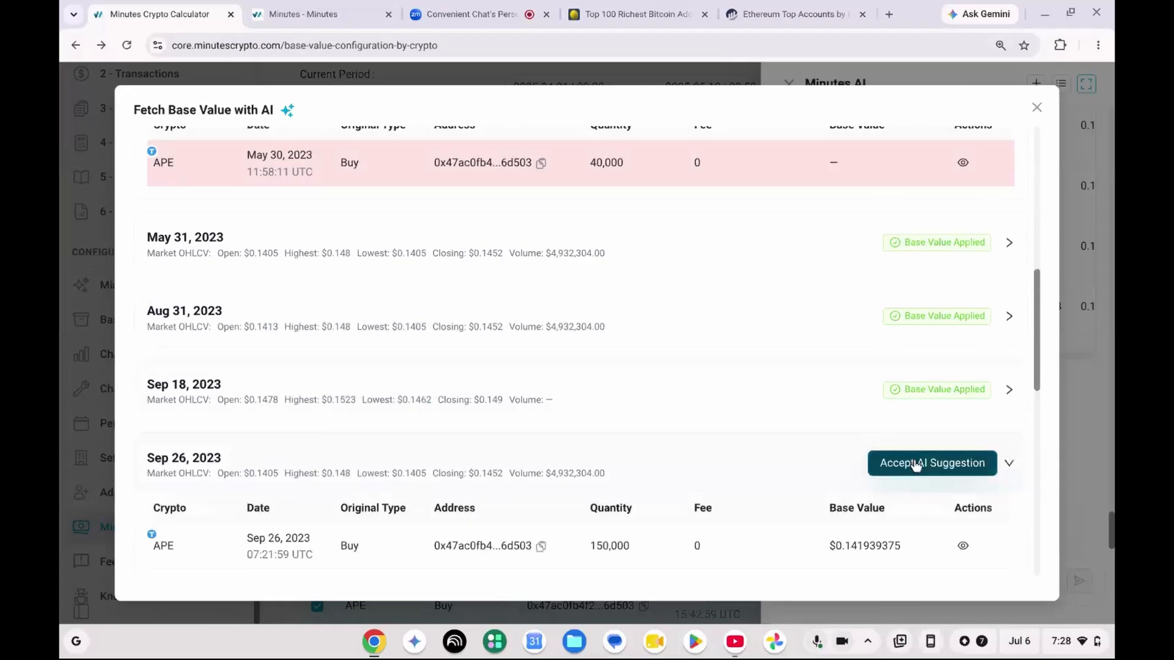
pyautogui.moveTo(1033, 398); pyautogui.dragTo(1032, 489)
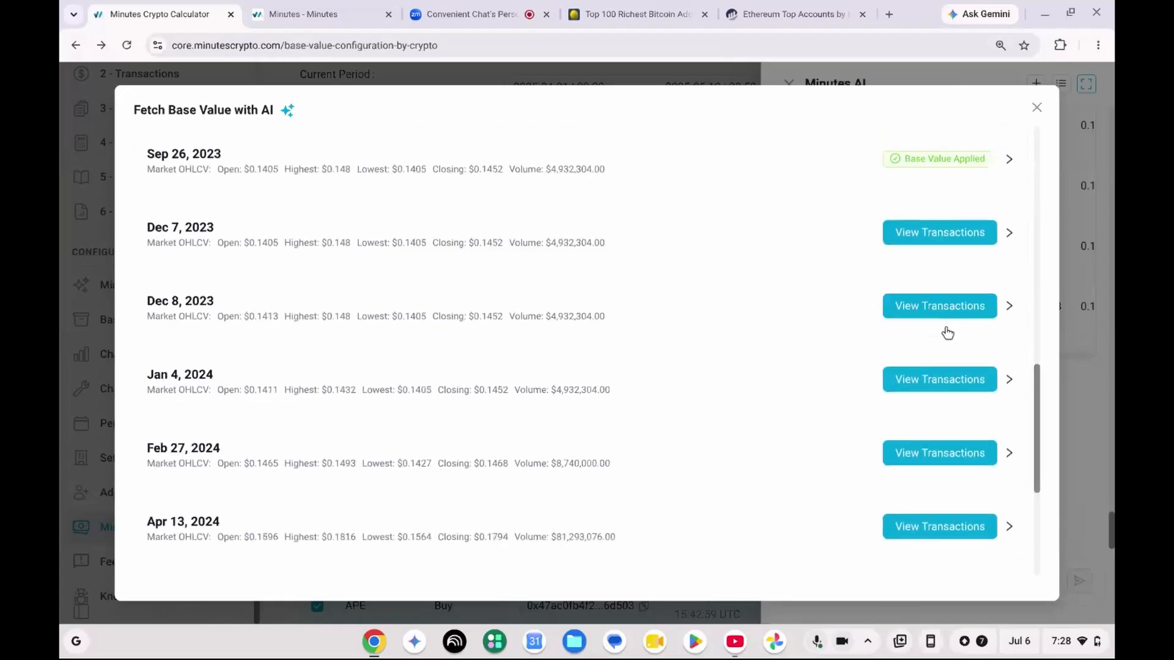
pyautogui.click(933, 235)
pyautogui.click(934, 235)
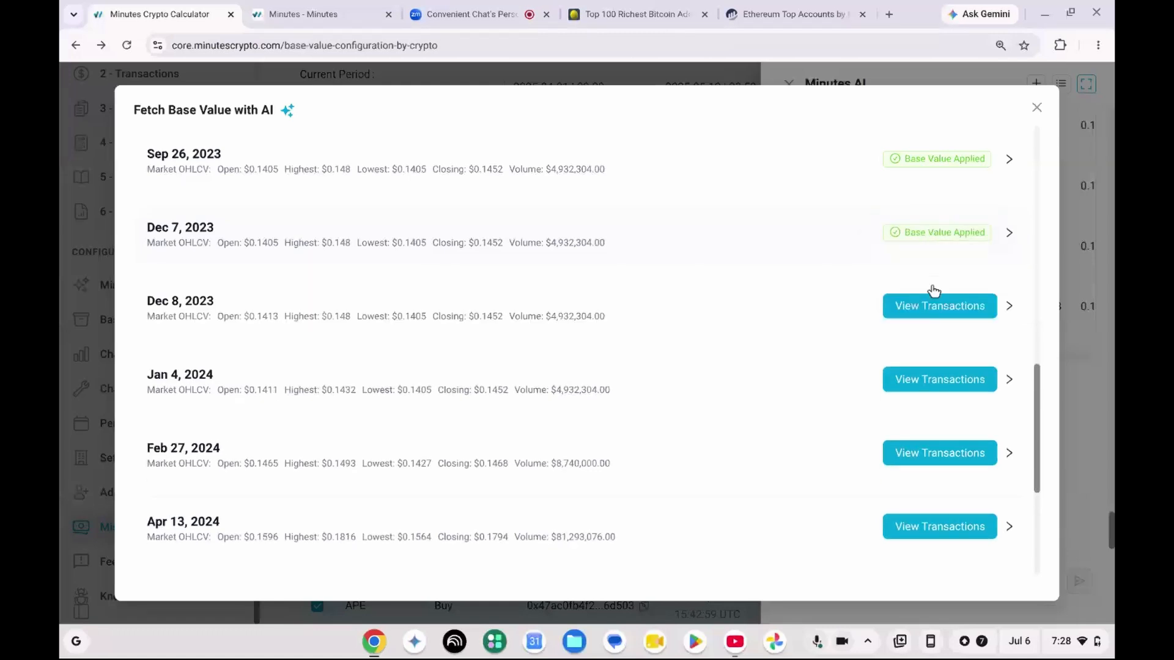
# Step: Accept the AI suggestions for the APE transactions of Dec 8, 2023, Jan 4, 2024 and Feb 27, 2024
pyautogui.click(932, 307)
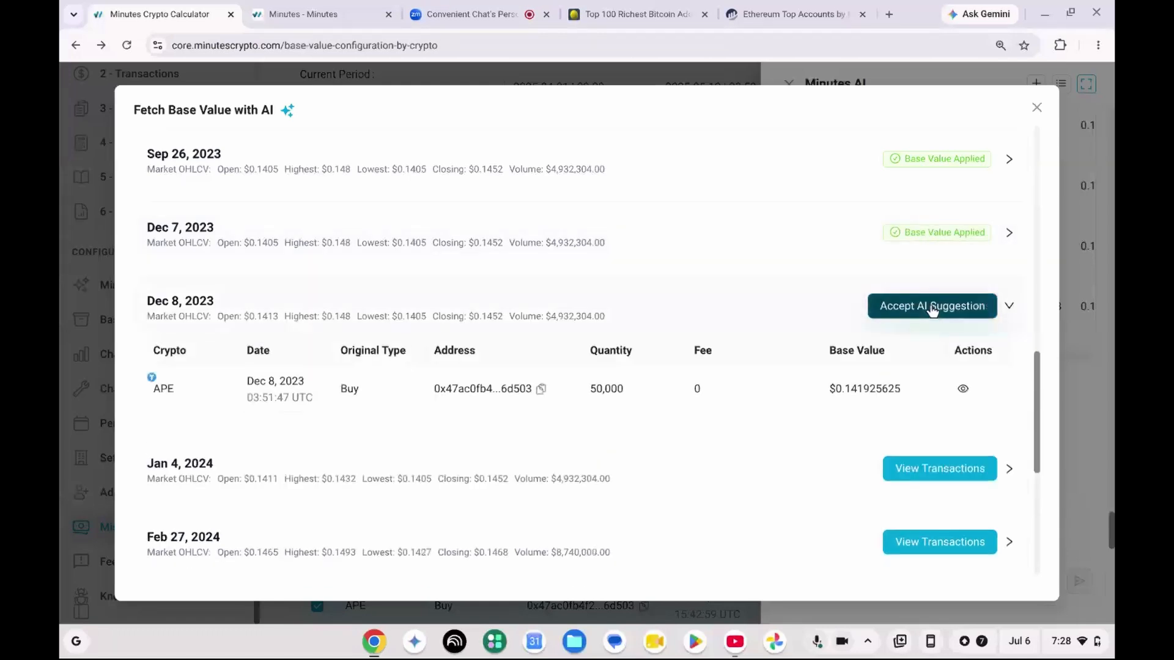
pyautogui.click(932, 307)
pyautogui.click(916, 380)
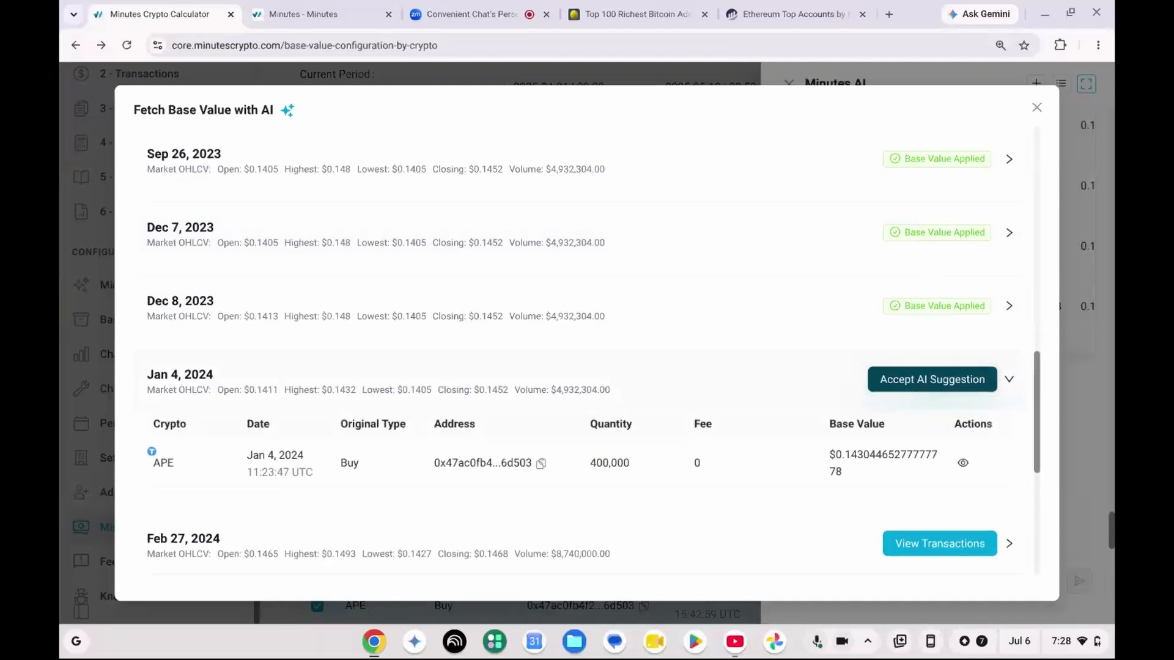
pyautogui.click(915, 382)
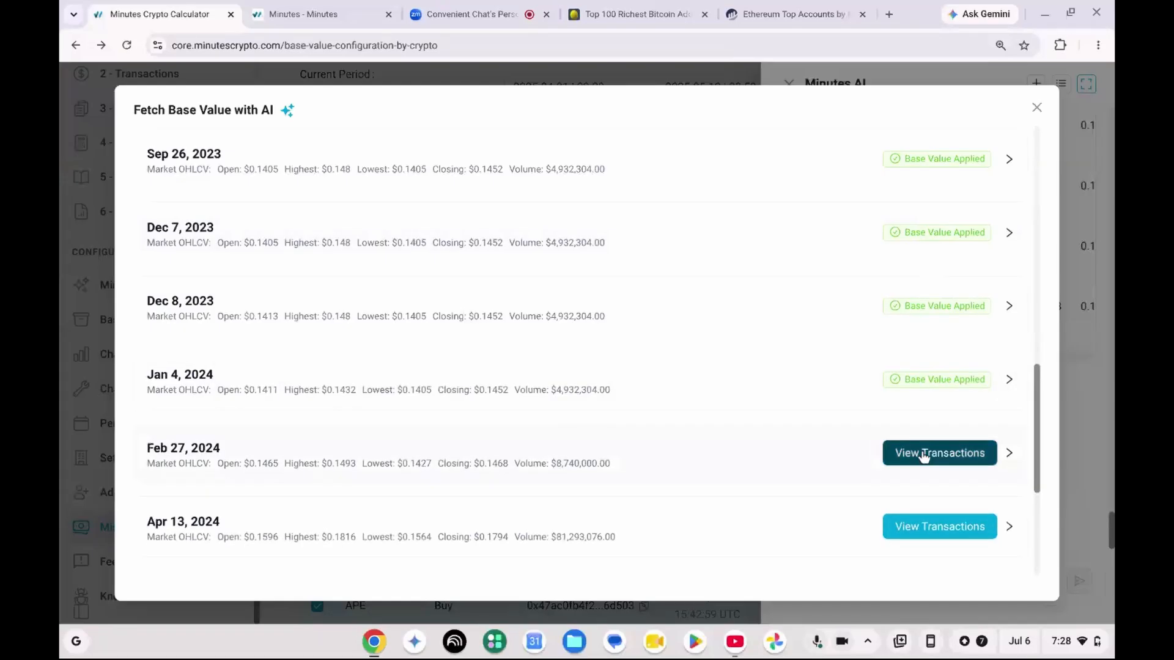
pyautogui.click(922, 453)
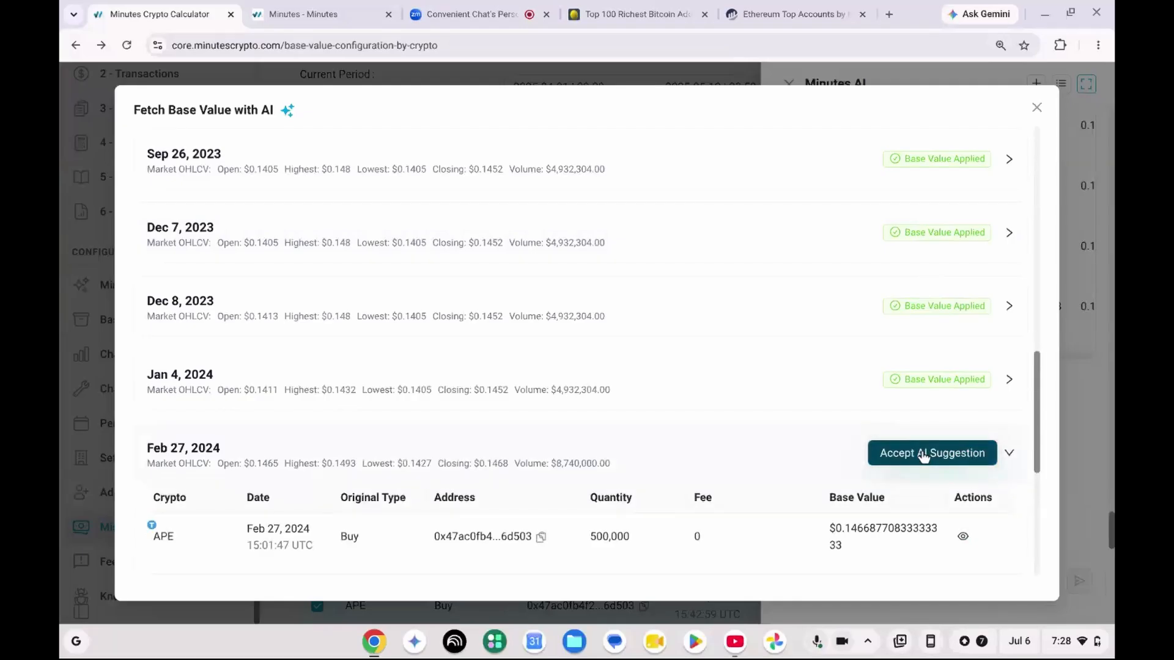
pyautogui.click(923, 452)
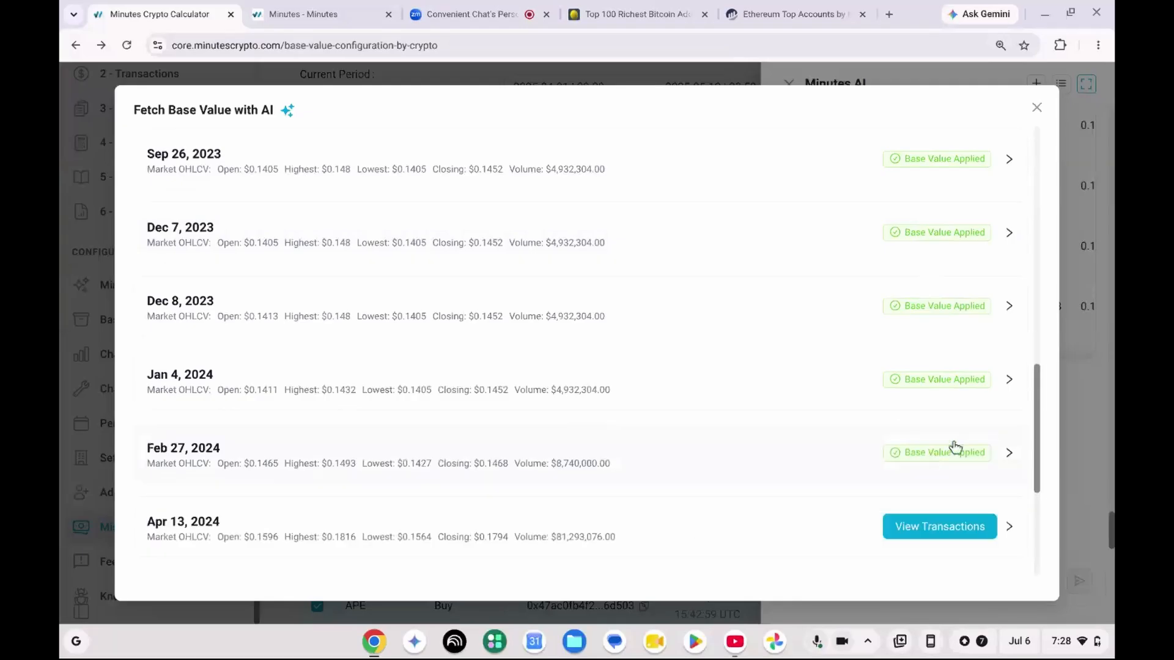
# Step: Accept the AI suggestions for the APE transactions of Apr 13, Apr 15 and Jun 21, 2024
pyautogui.moveTo(1038, 424); pyautogui.dragTo(1033, 485)
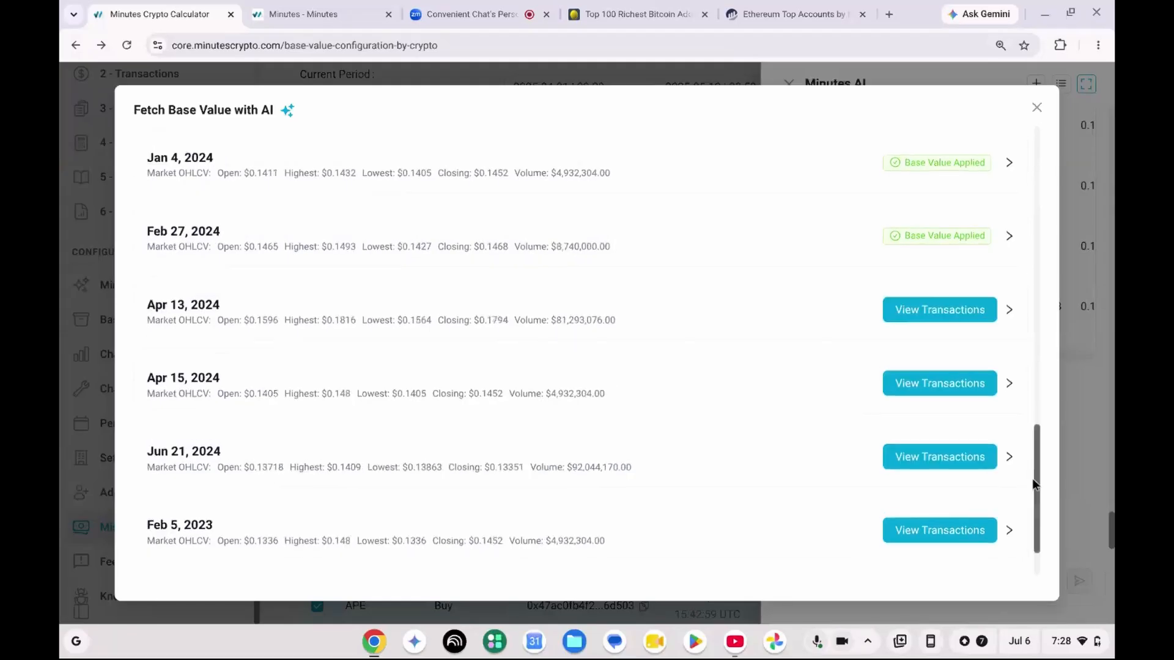
pyautogui.click(949, 298)
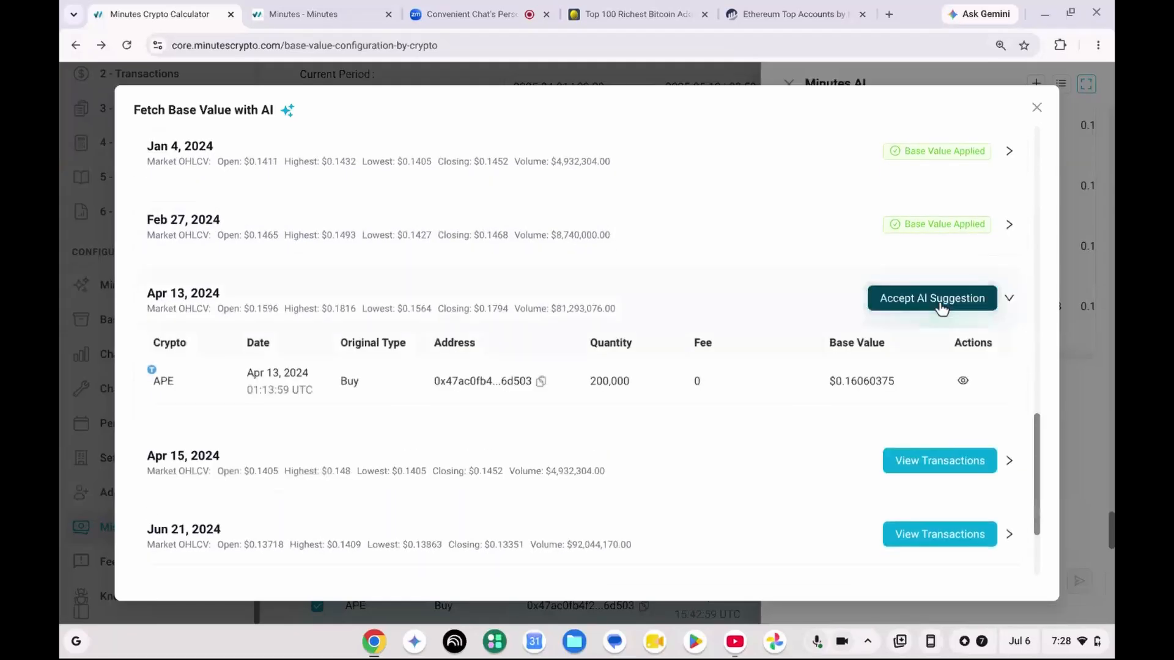
pyautogui.click(940, 302)
pyautogui.click(936, 372)
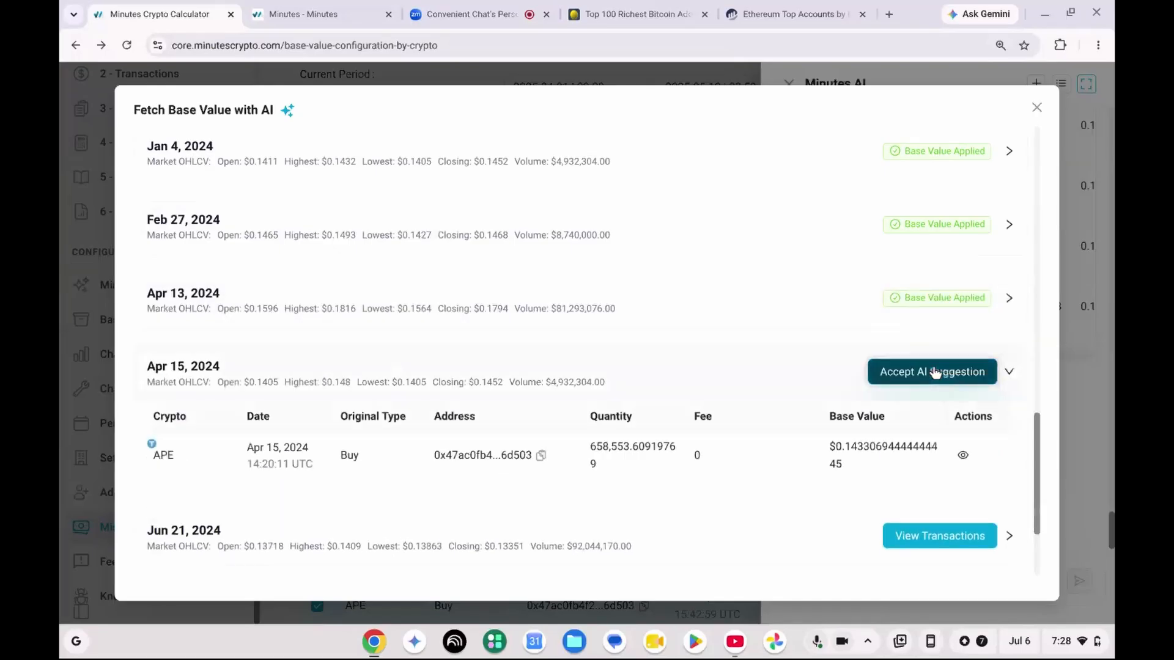
pyautogui.click(934, 372)
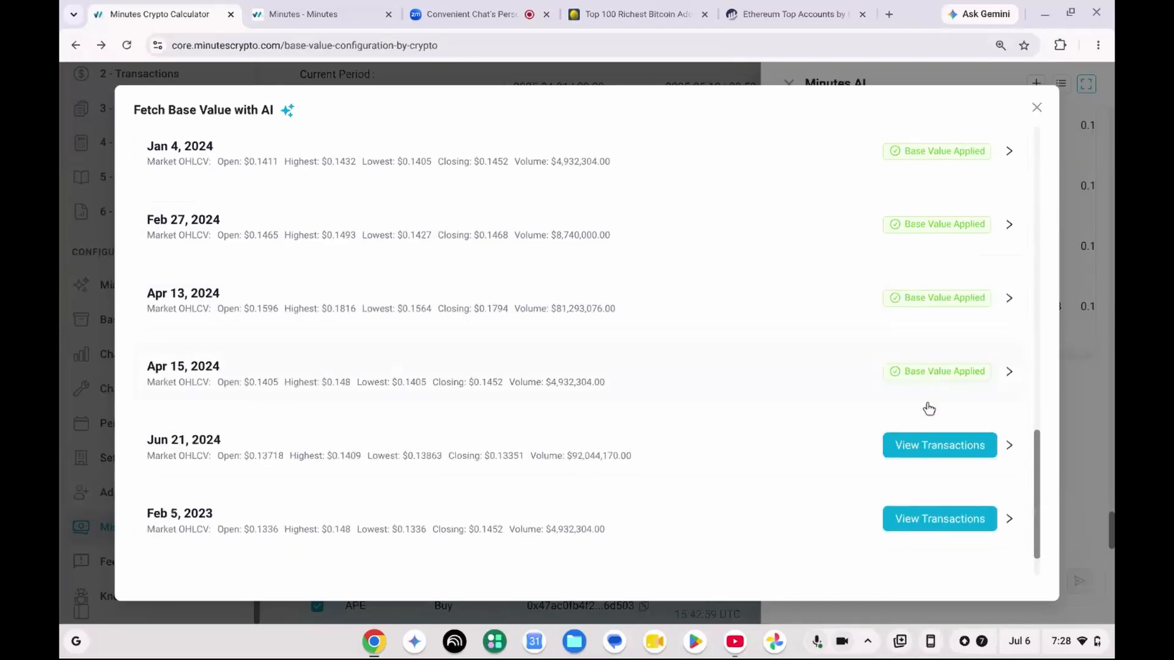
pyautogui.click(928, 445)
pyautogui.click(929, 448)
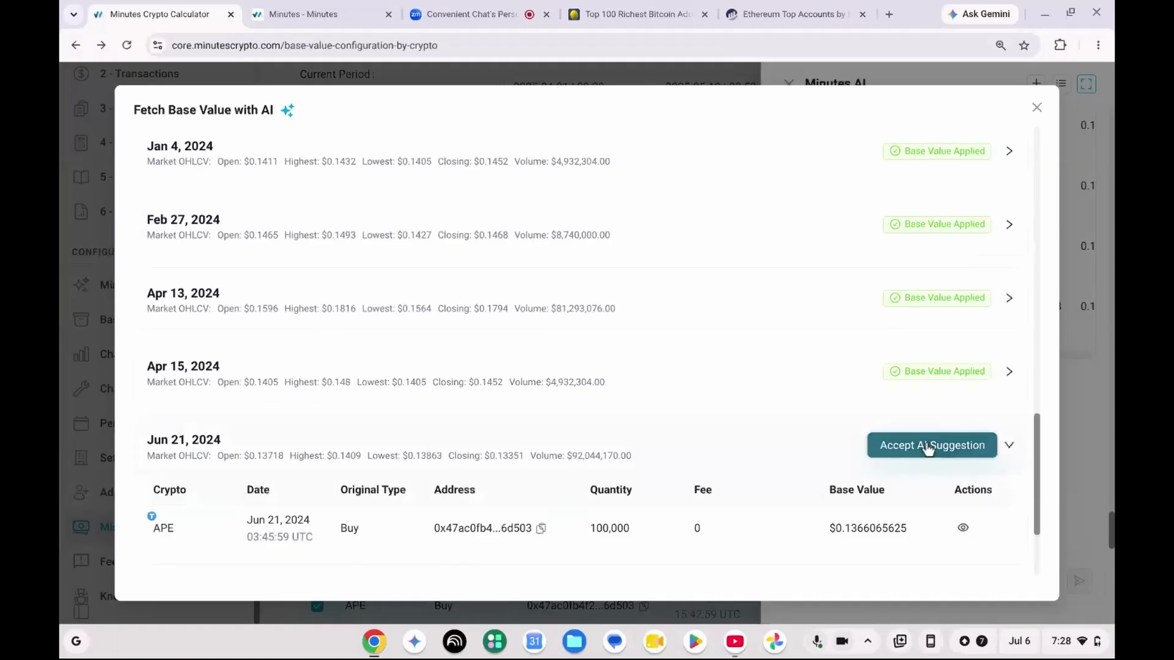
# Step: Accept the AI suggestions for the last two APE dates, Feb 5, 2023 and Sep 25, 2023
pyautogui.click(910, 519)
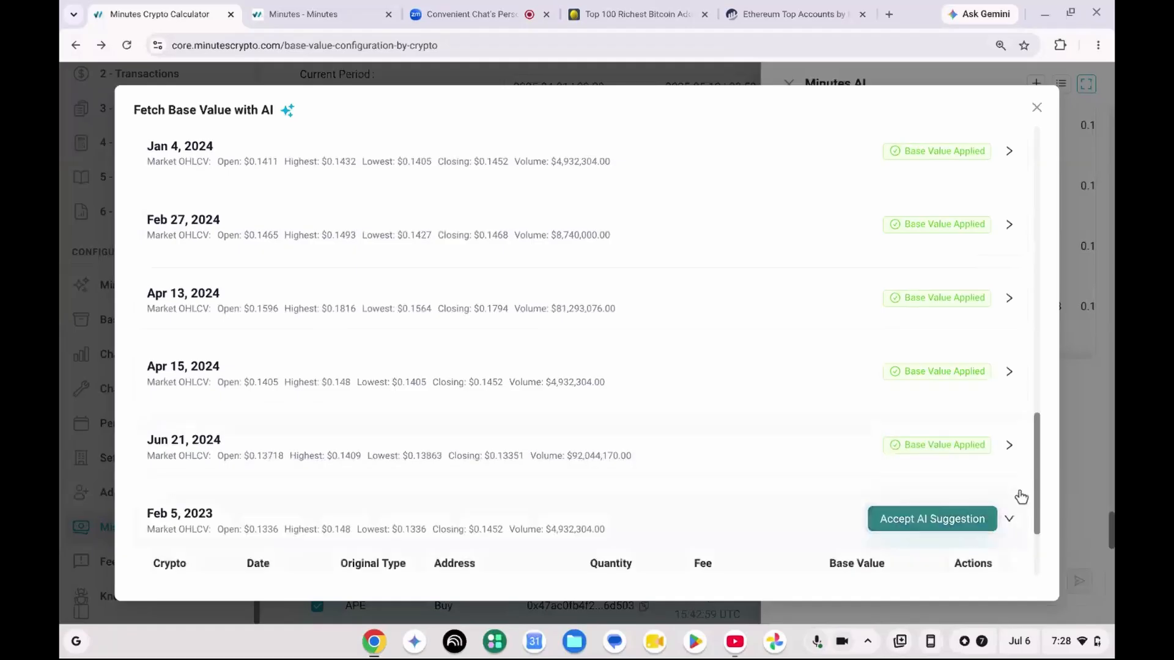
pyautogui.moveTo(1036, 486); pyautogui.dragTo(1029, 533)
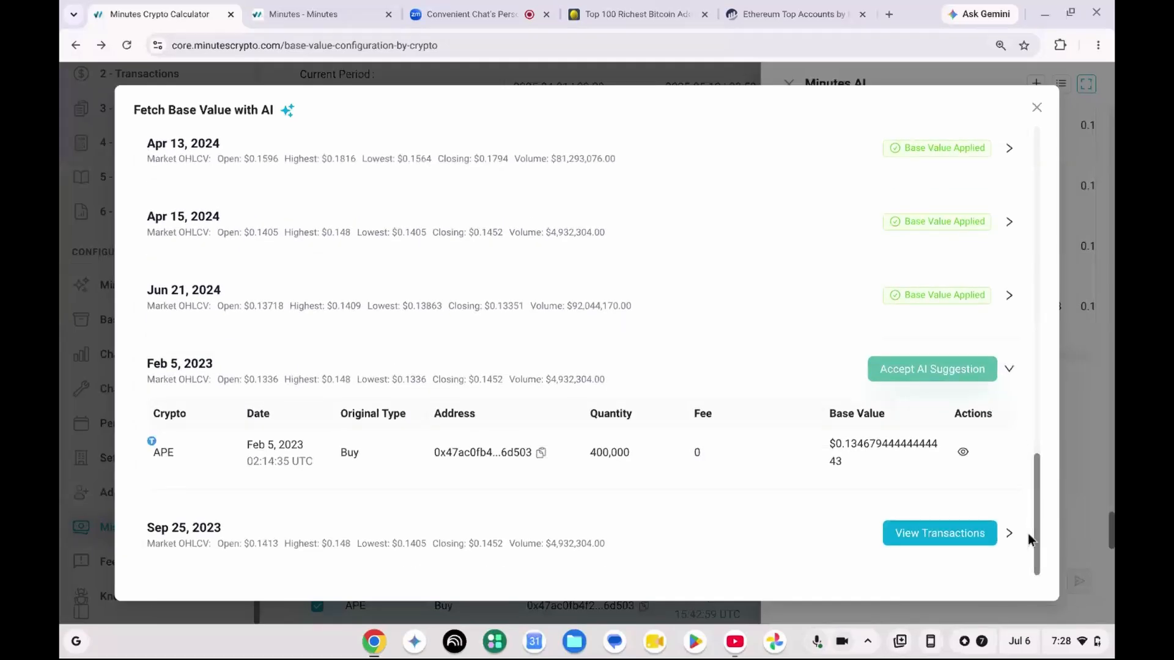
pyautogui.click(955, 379)
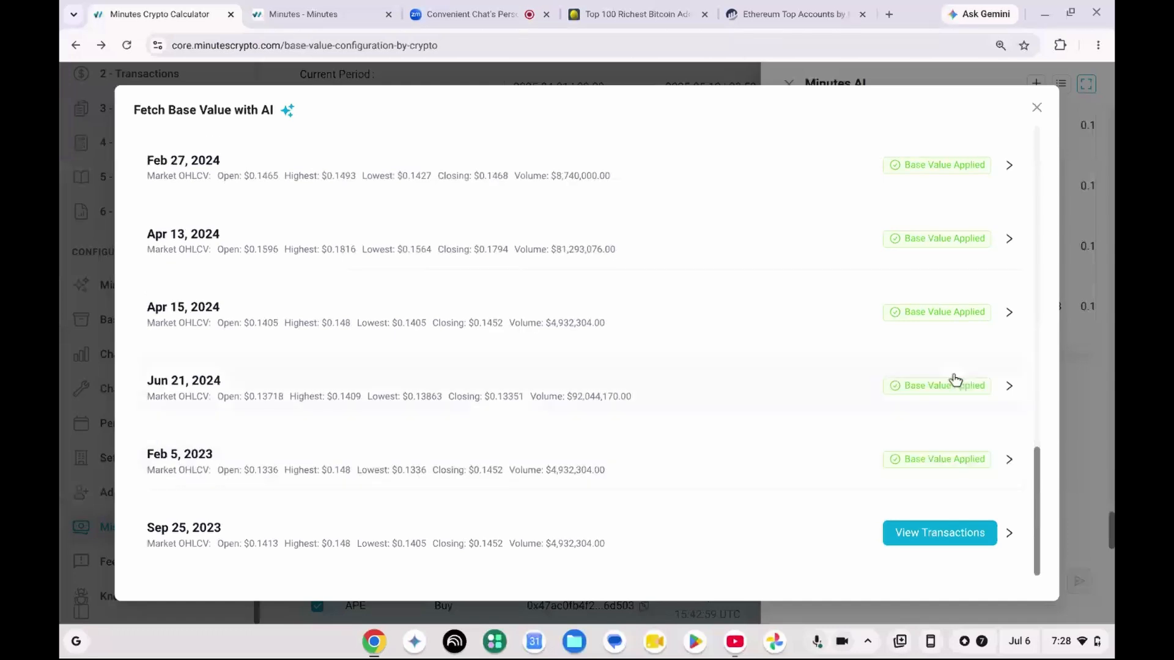
pyautogui.click(941, 534)
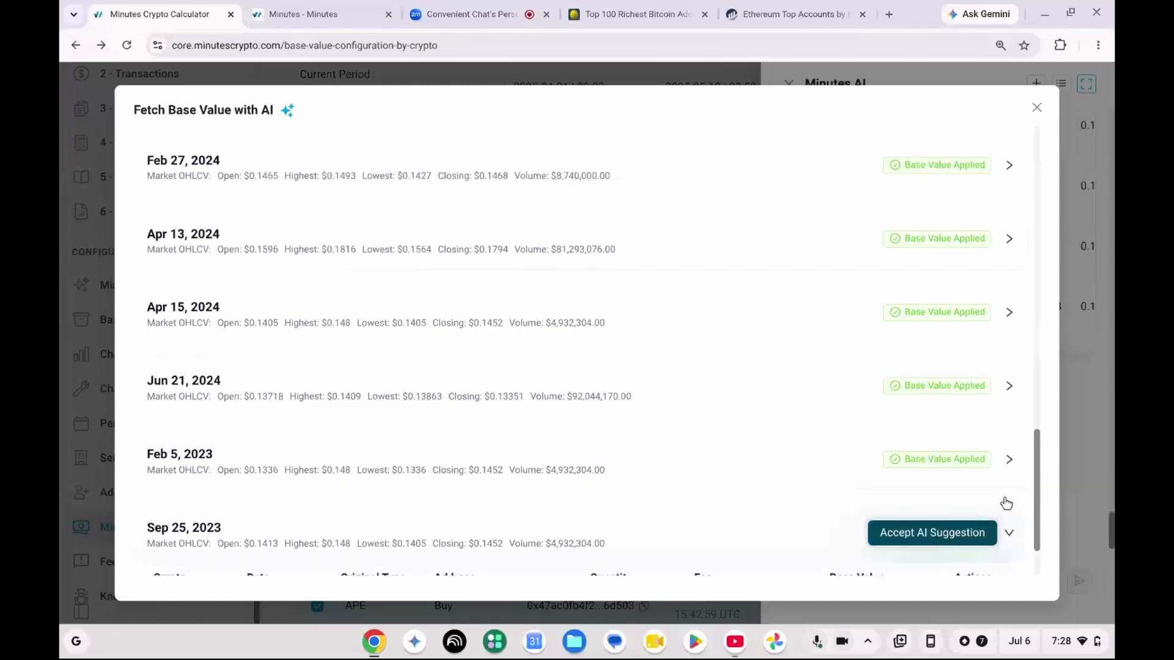
pyautogui.moveTo(1037, 486); pyautogui.dragTo(1033, 522)
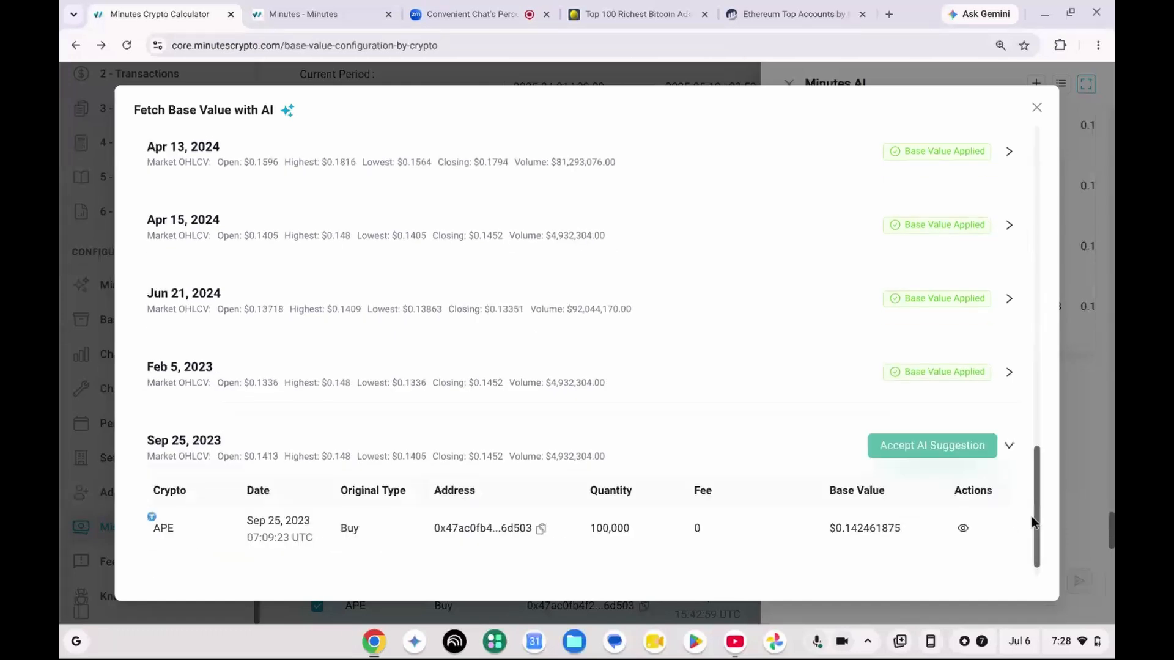
pyautogui.click(933, 452)
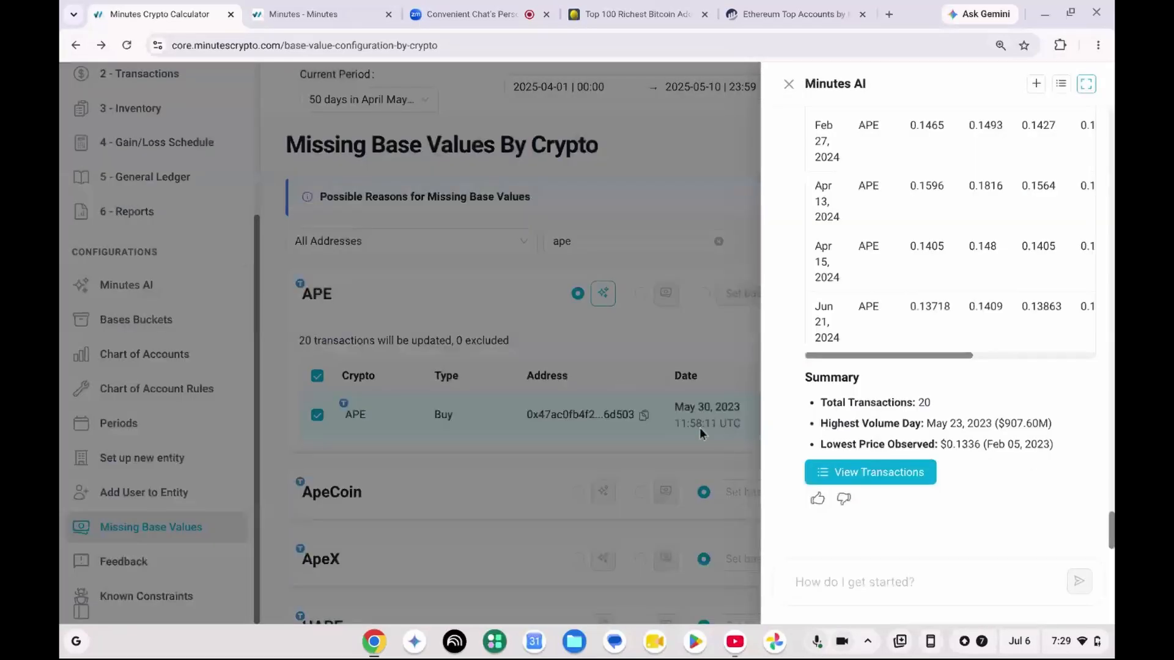
# Step: Close the Minutes AI chat and choose marketplace (Dex) prices as the source for the remaining May 30, 2023 APE transaction
pyautogui.click(788, 84)
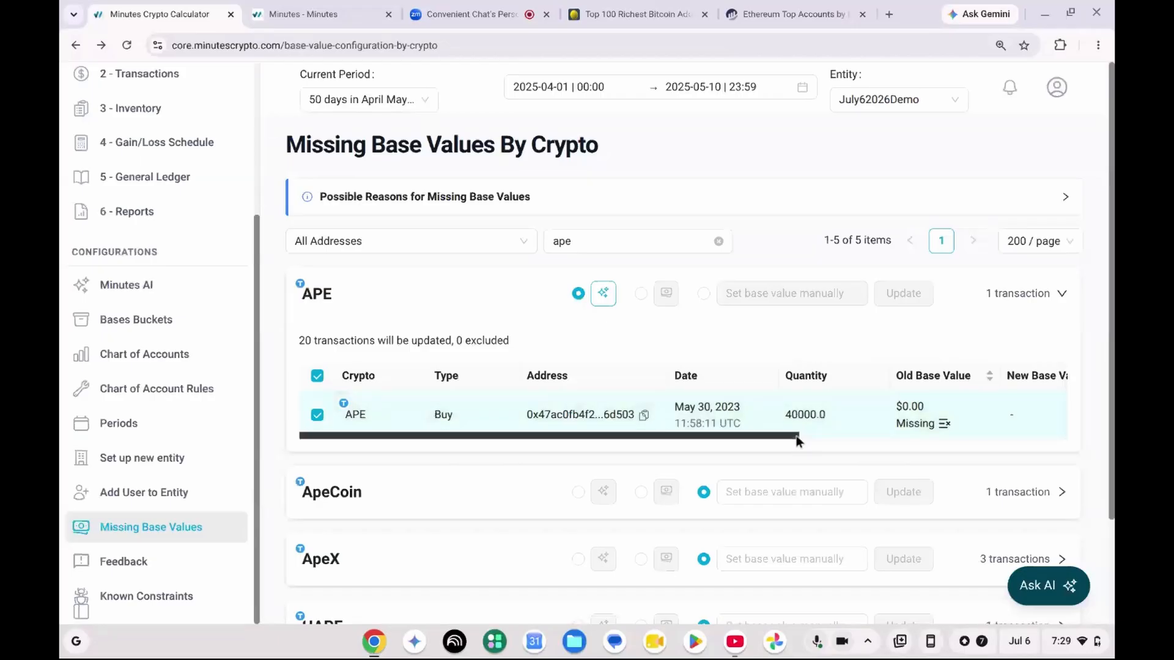
pyautogui.moveTo(798, 439); pyautogui.dragTo(655, 320)
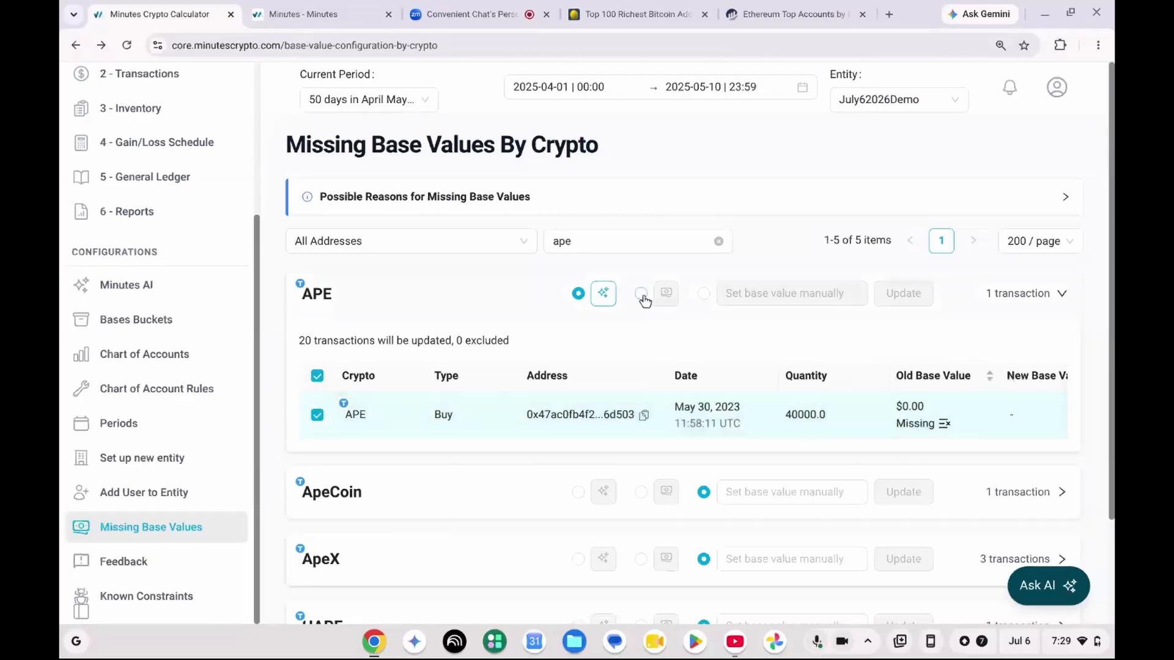
pyautogui.click(641, 294)
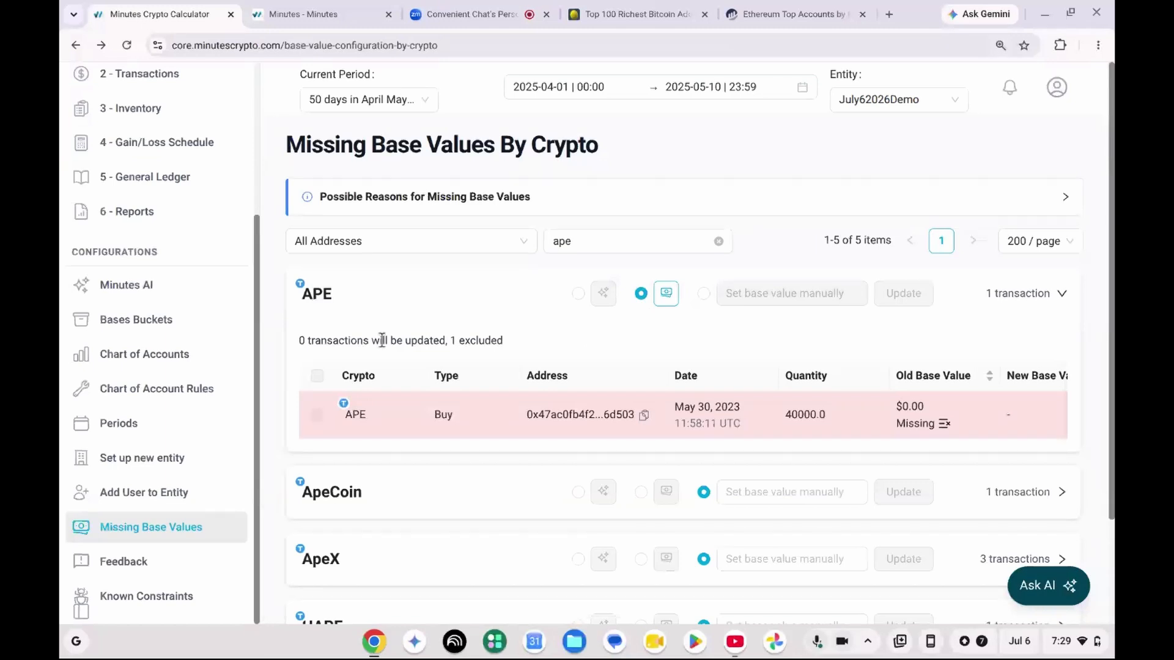
# Step: Expand the ApeX transactions and try to fetch marketplace (Dex) prices for them
pyautogui.moveTo(1113, 226); pyautogui.dragTo(1112, 336)
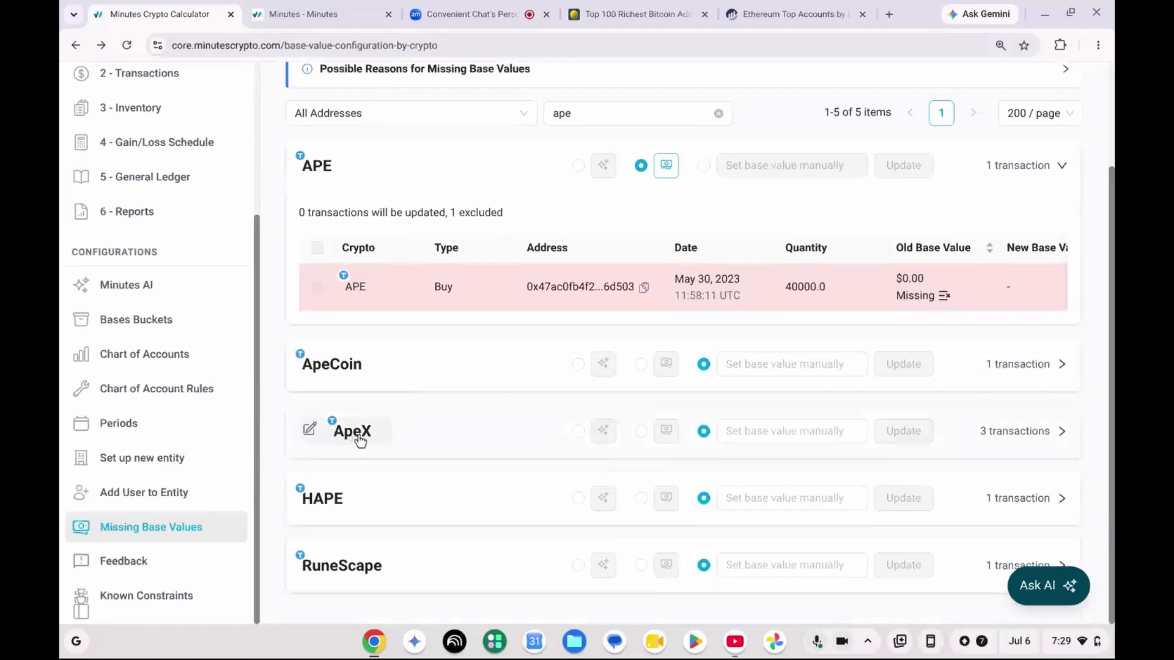
pyautogui.click(362, 435)
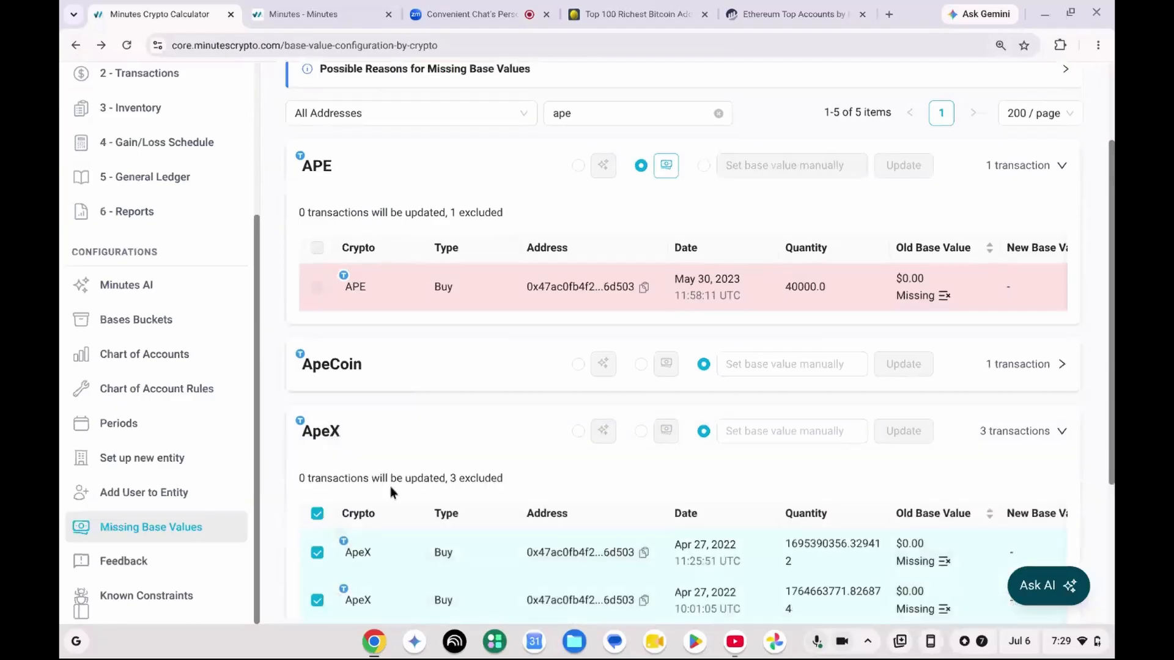
pyautogui.click(640, 431)
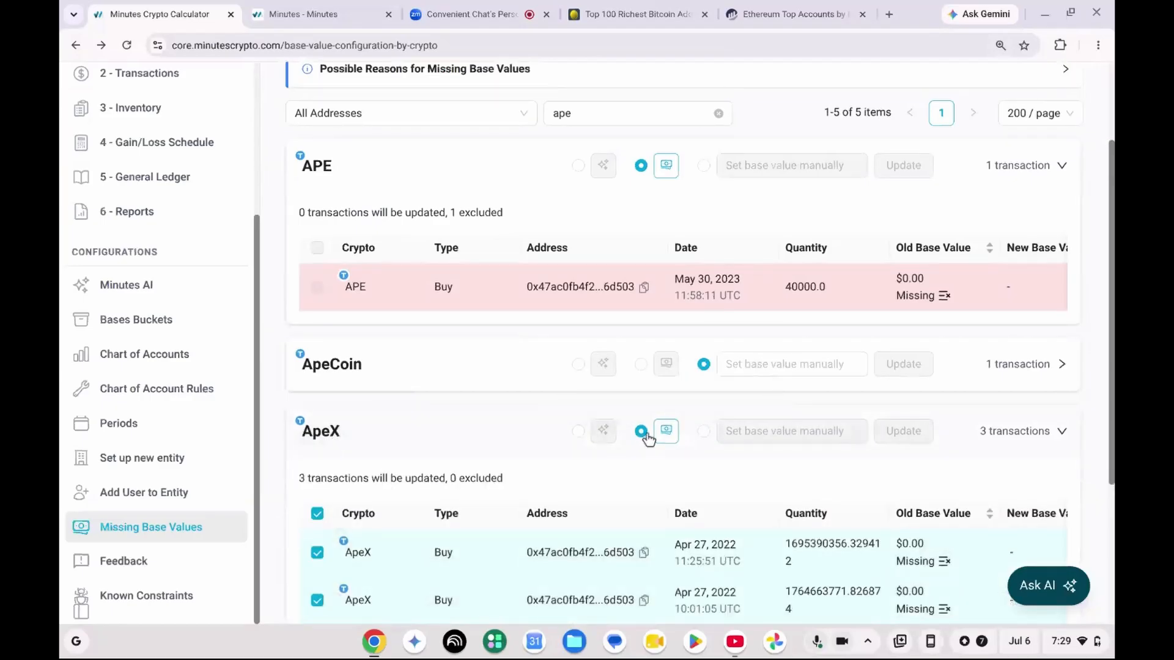
pyautogui.click(665, 431)
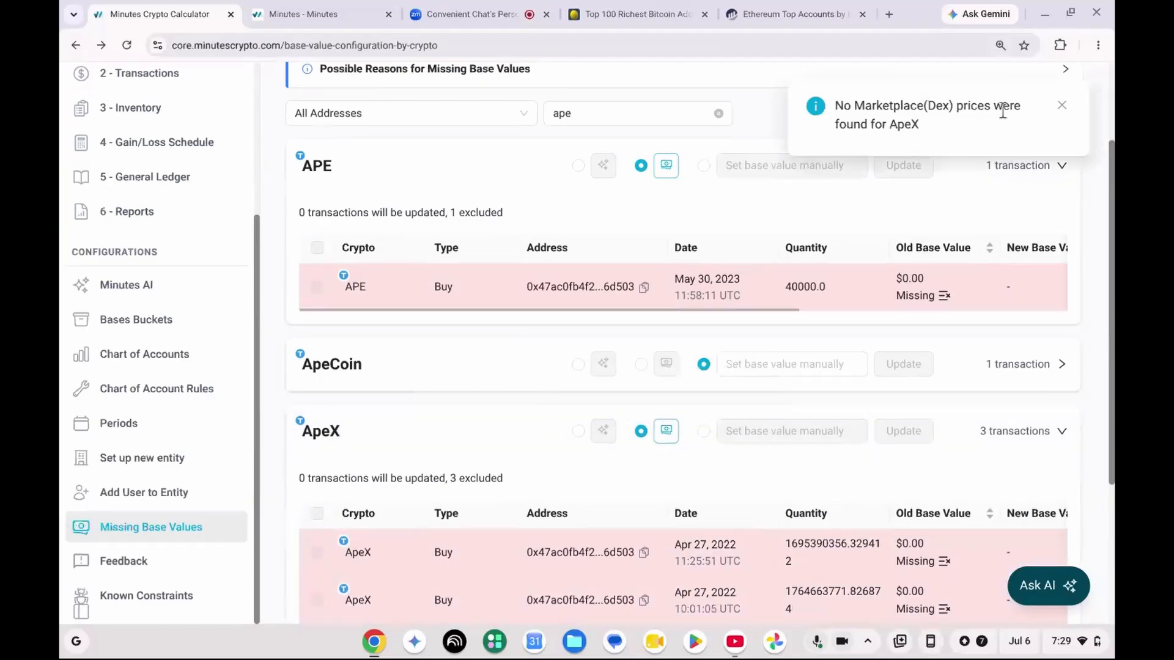
pyautogui.click(1061, 105)
# Step: Fetch AI prices for all ApeX transactions and accept the AI suggestion for Apr 27, 2022
pyautogui.moveTo(1108, 147); pyautogui.dragTo(1106, 254)
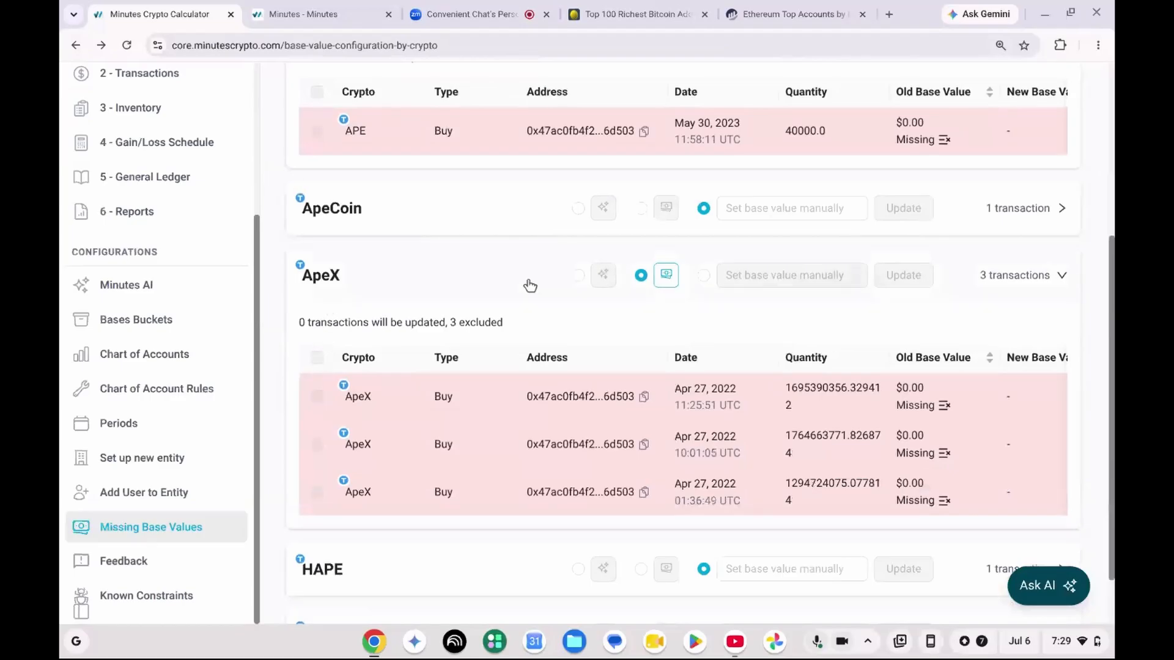
pyautogui.click(577, 276)
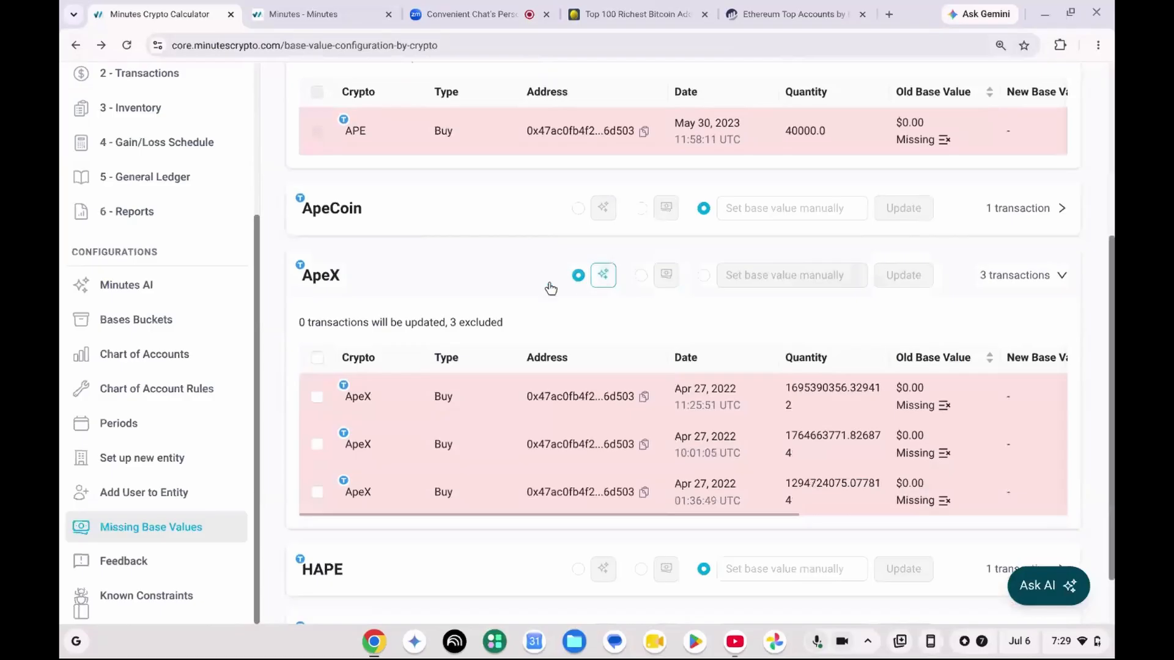
pyautogui.click(317, 358)
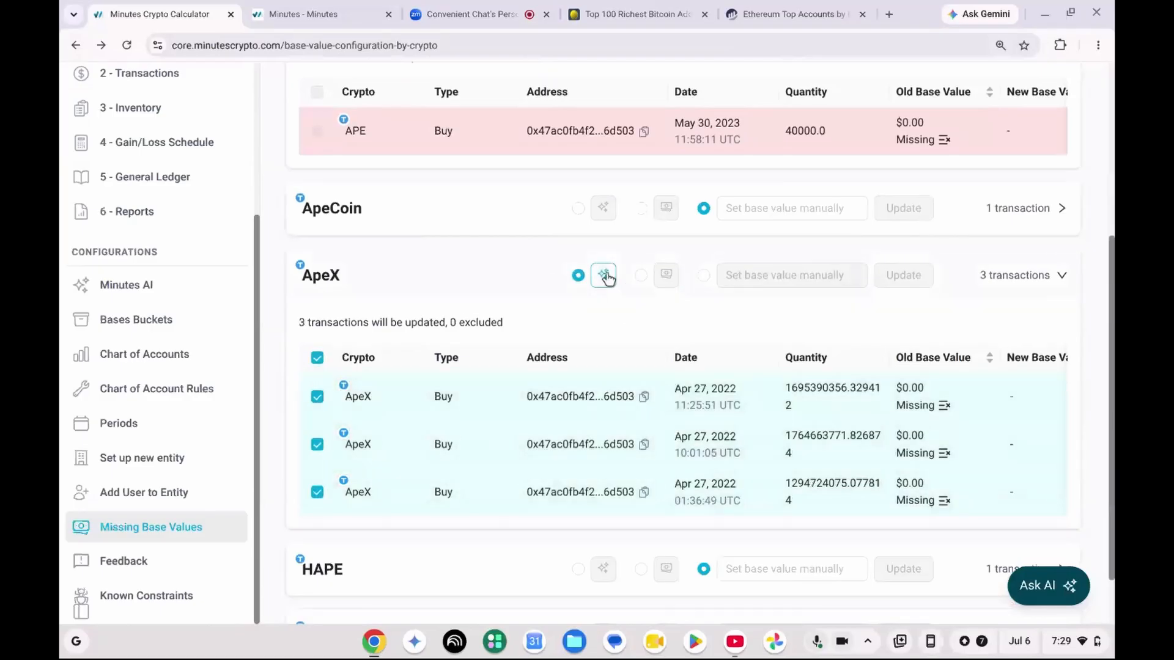
pyautogui.click(604, 276)
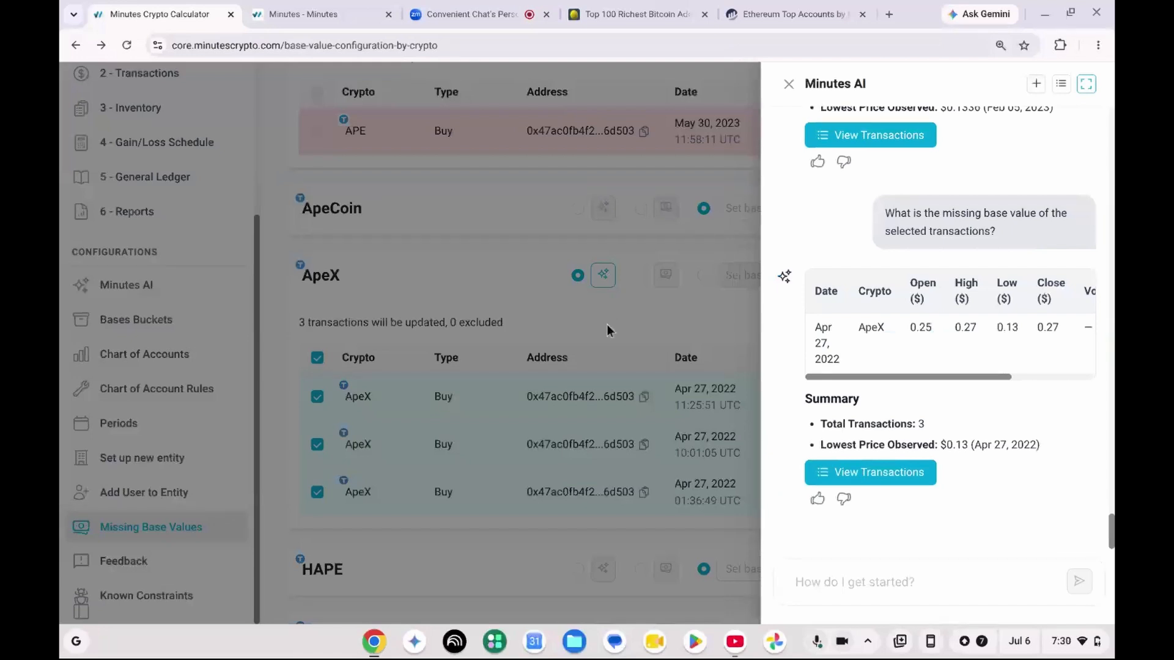
pyautogui.click(873, 472)
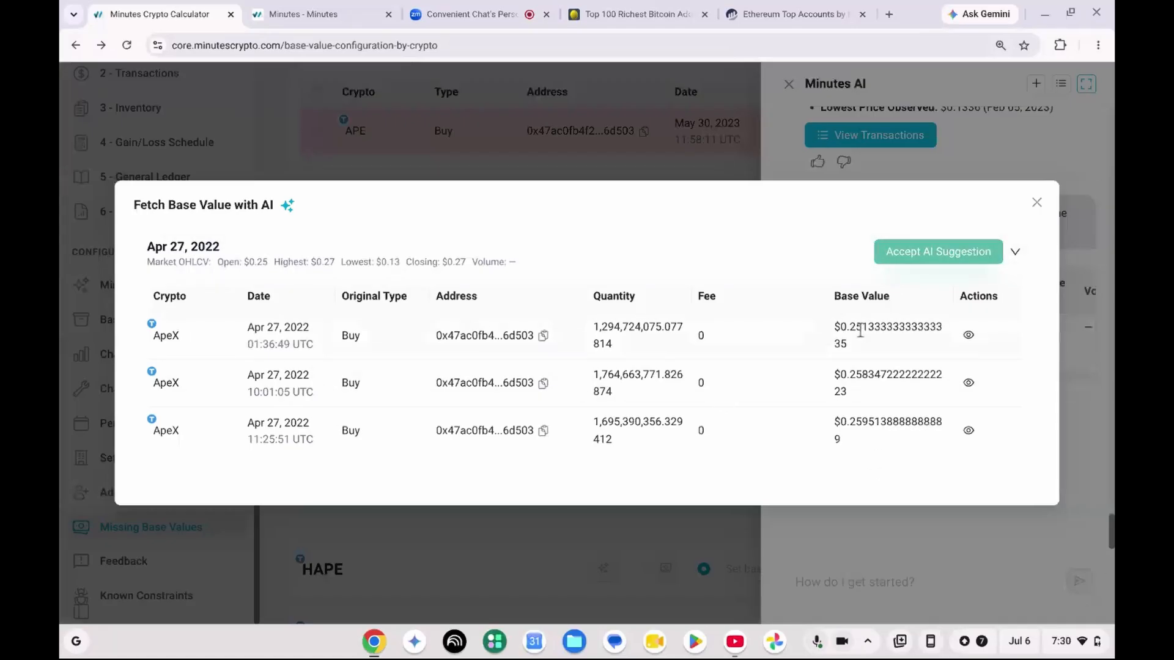
pyautogui.click(916, 258)
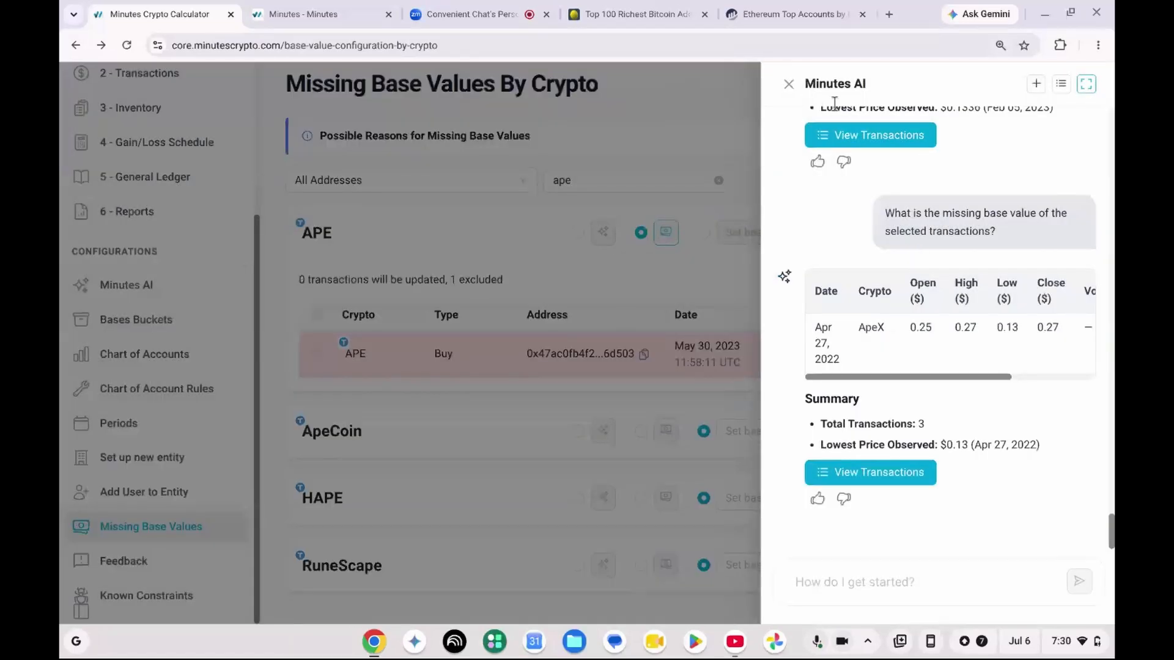
pyautogui.click(788, 85)
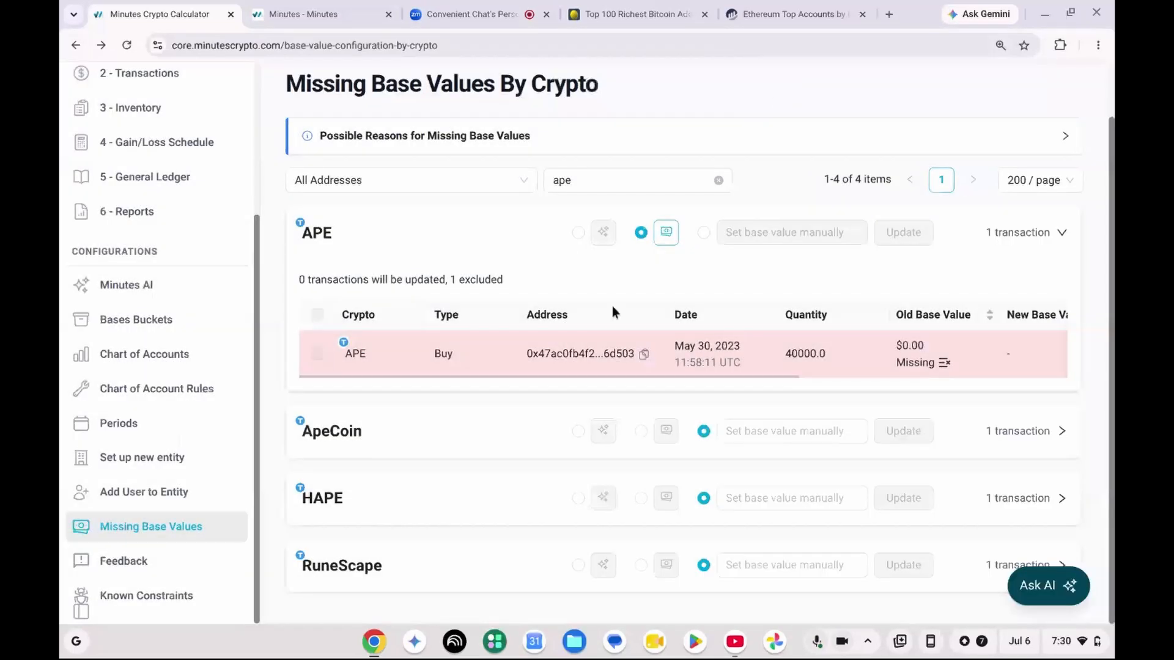
# Step: Expand the ApeCoin transaction and try to fetch its marketplace (Dex) price
pyautogui.moveTo(349, 444)
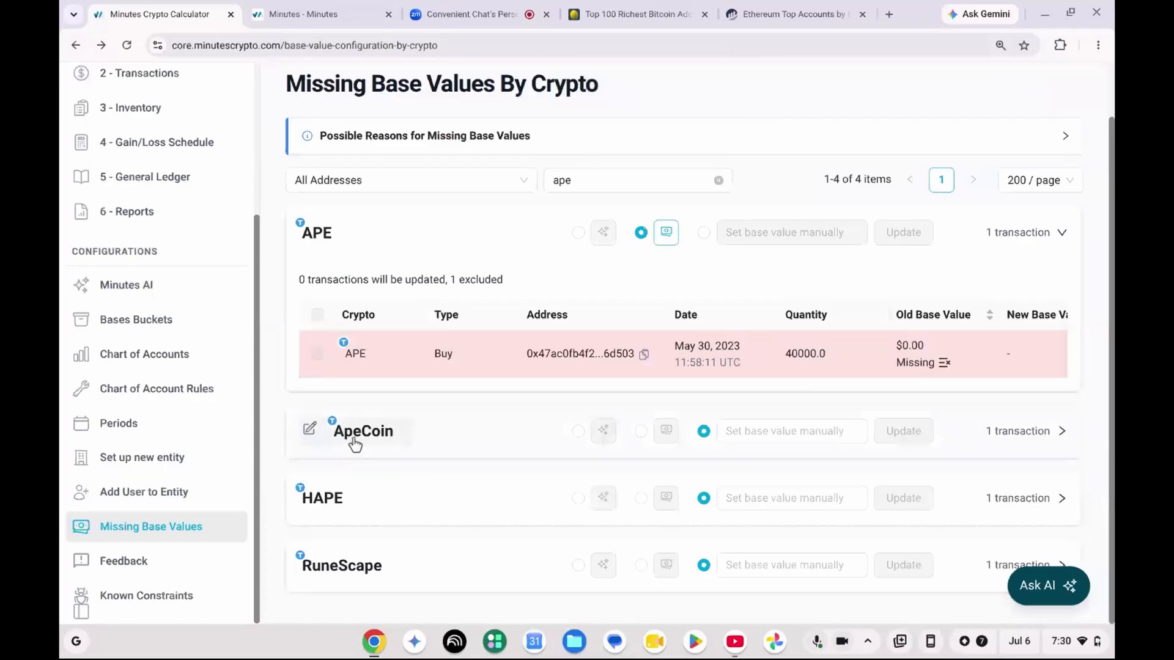
pyautogui.click(365, 443)
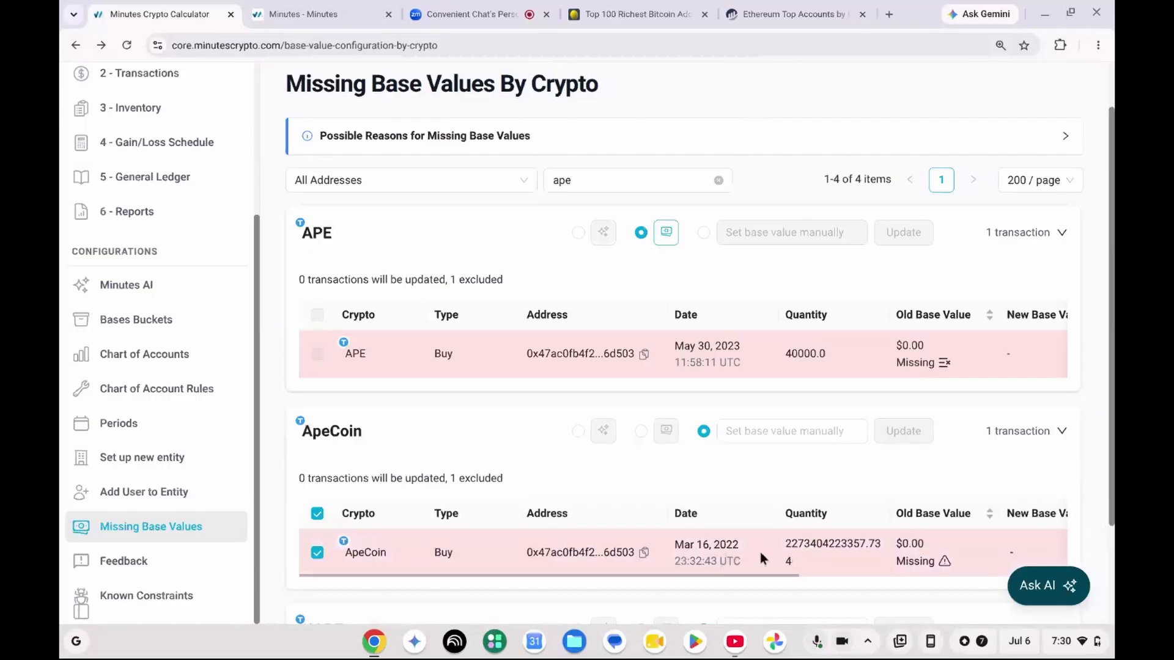
pyautogui.click(640, 433)
pyautogui.click(668, 430)
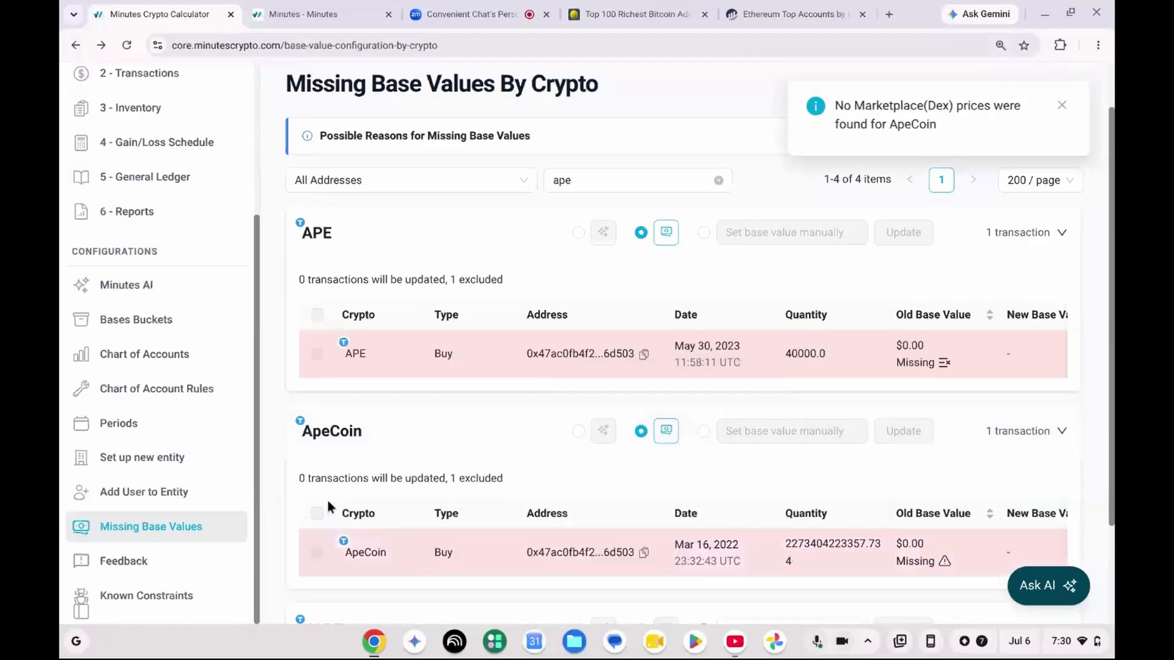
# Step: Fetch the AI price for the Mar 16, 2022 ApeCoin transaction, accept the AI suggestion and close the Minutes AI chat
pyautogui.click(578, 432)
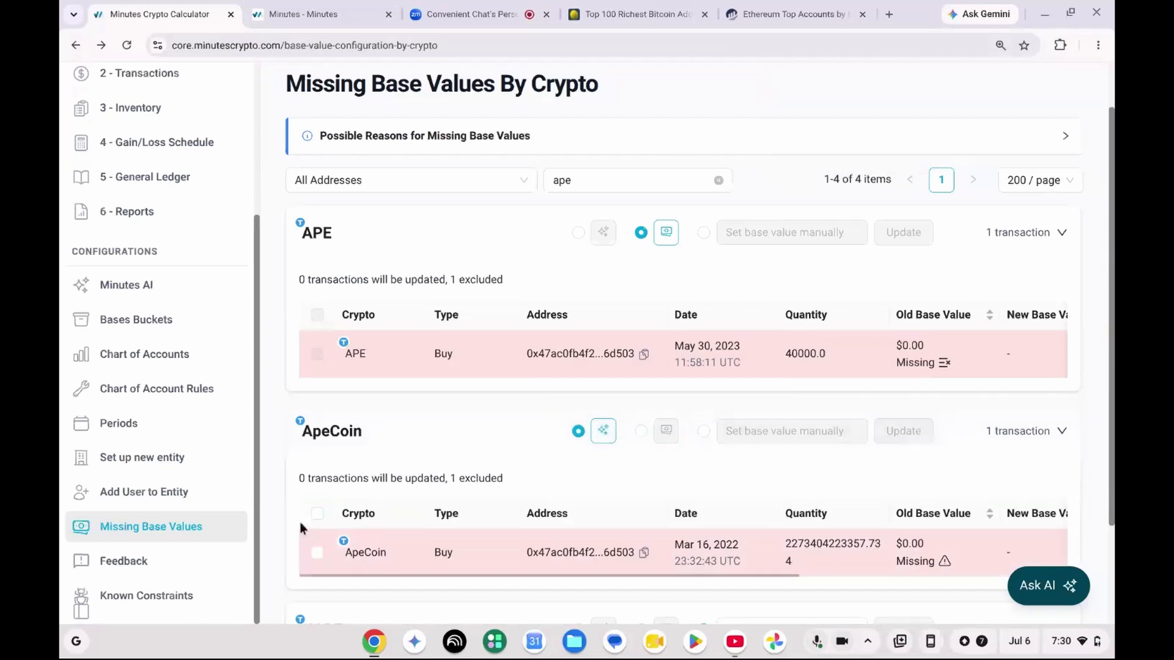
pyautogui.click(608, 435)
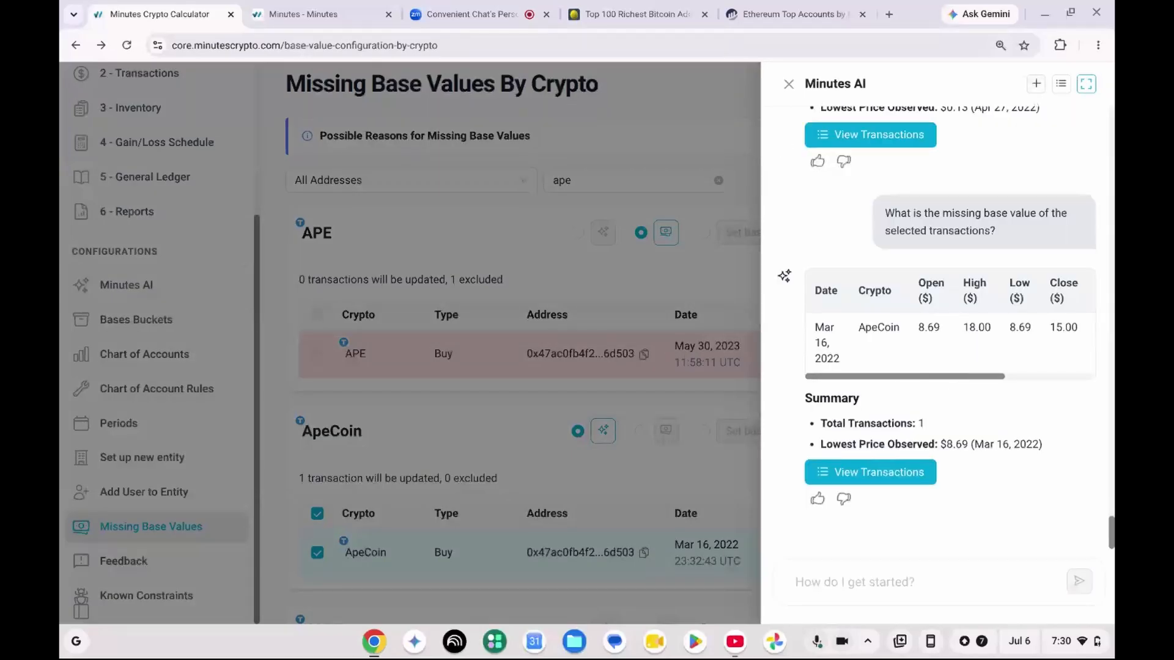
pyautogui.click(915, 482)
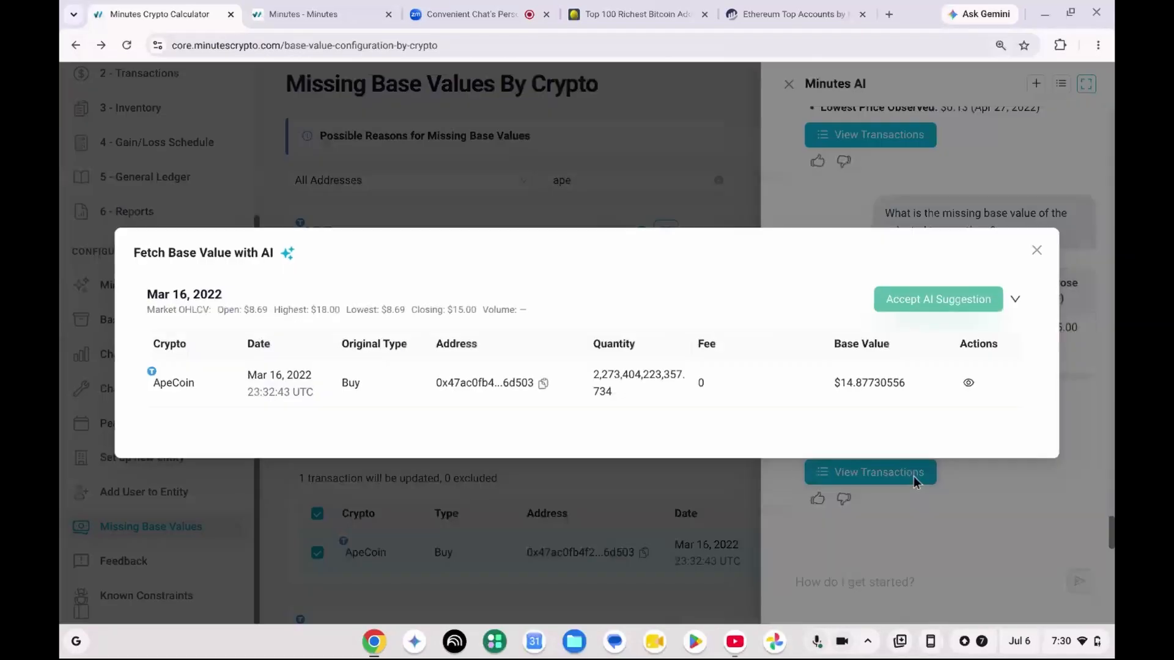
pyautogui.click(942, 302)
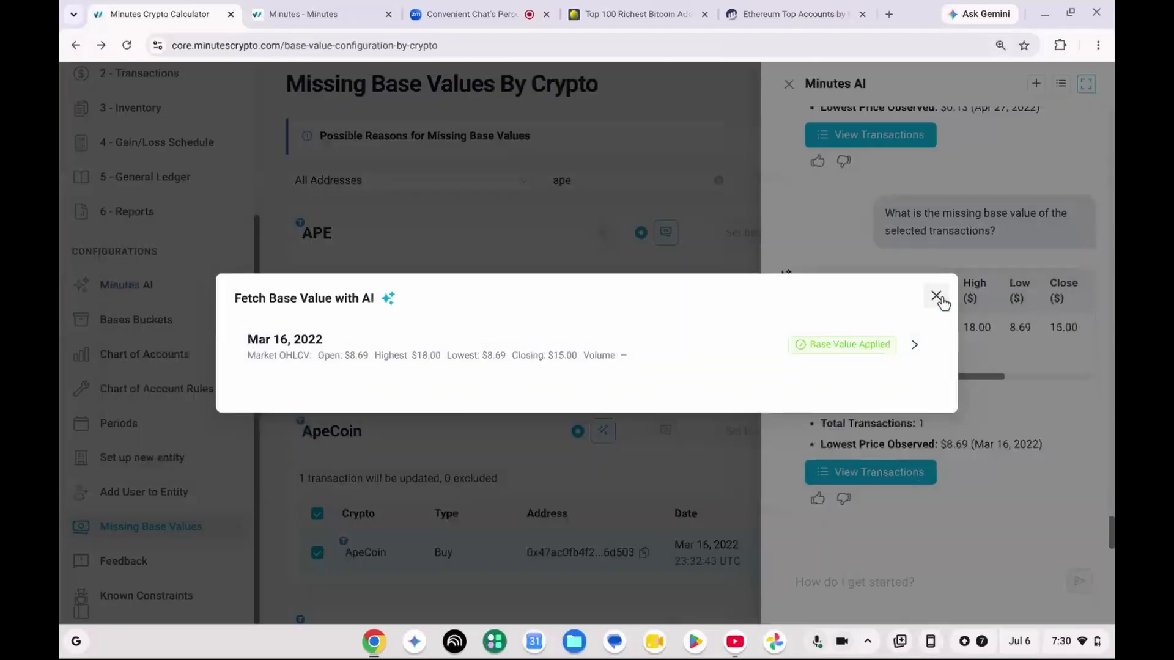
pyautogui.click(936, 297)
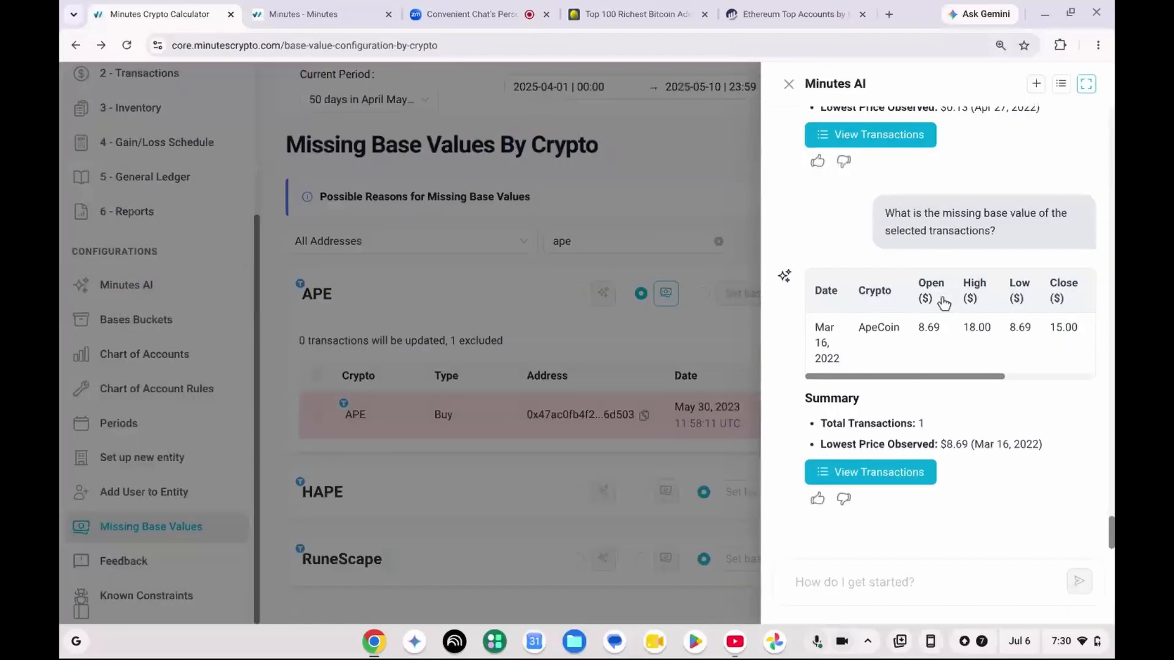
pyautogui.click(789, 84)
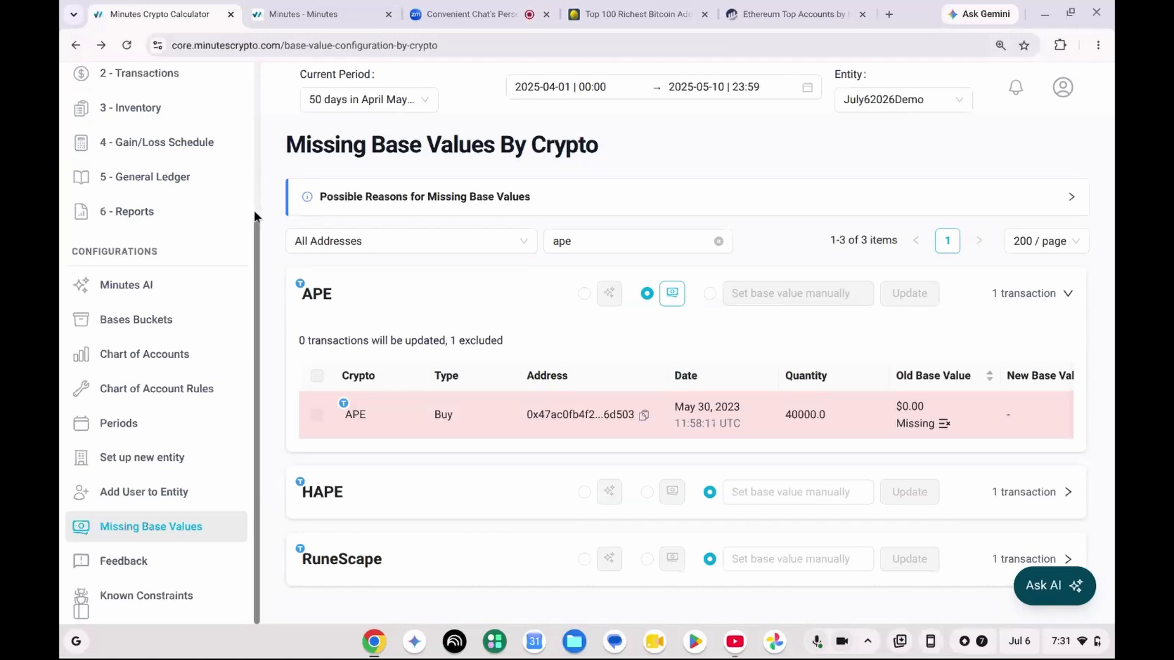
pyautogui.moveTo(256, 226); pyautogui.dragTo(254, 273)
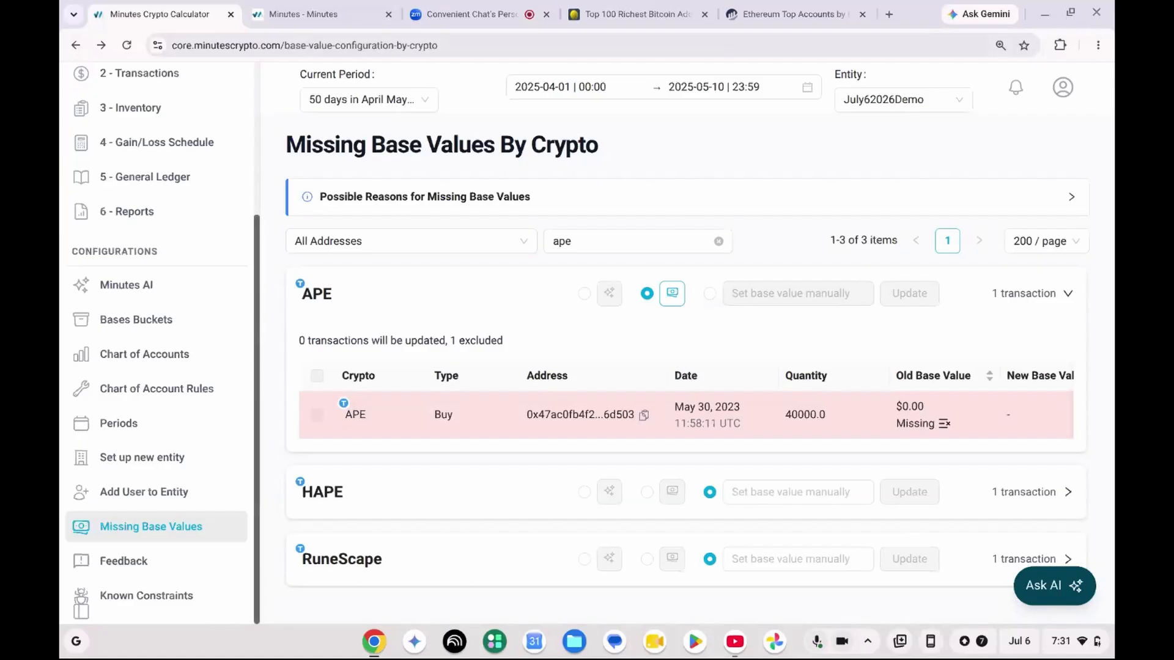
pyautogui.rightClick(258, 269)
pyautogui.click(257, 249)
pyautogui.moveTo(257, 249); pyautogui.dragTo(260, 284)
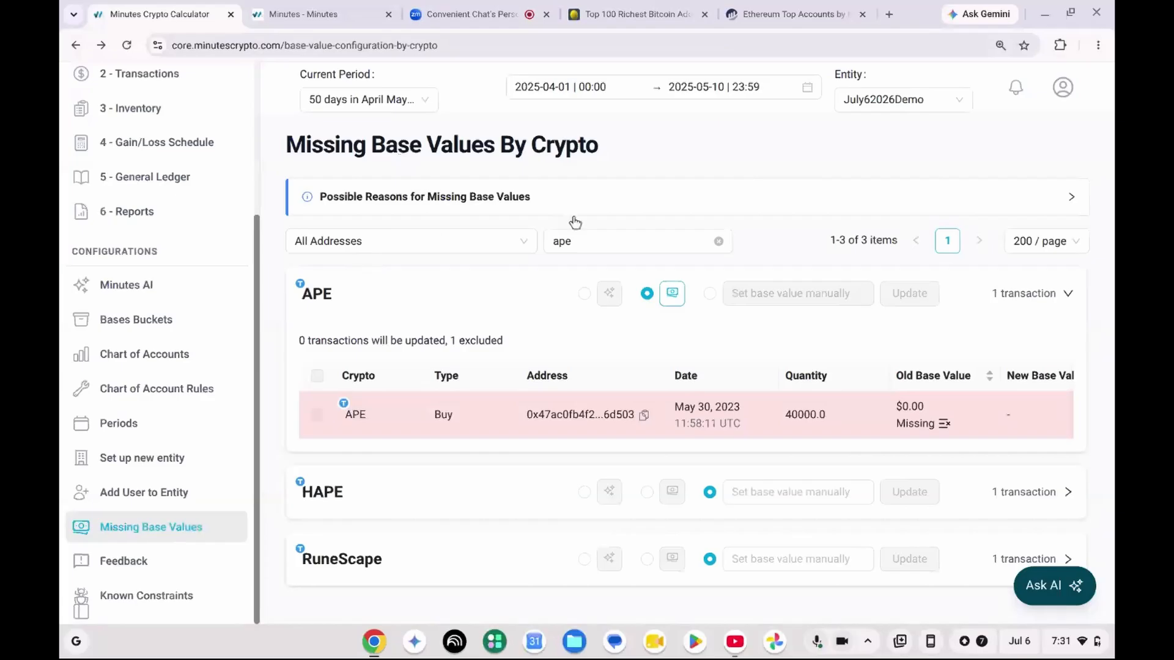
# Step: Clear the "ape" crypto filter and go to page 2 of the missing base values list
pyautogui.moveTo(590, 241); pyautogui.dragTo(514, 242)
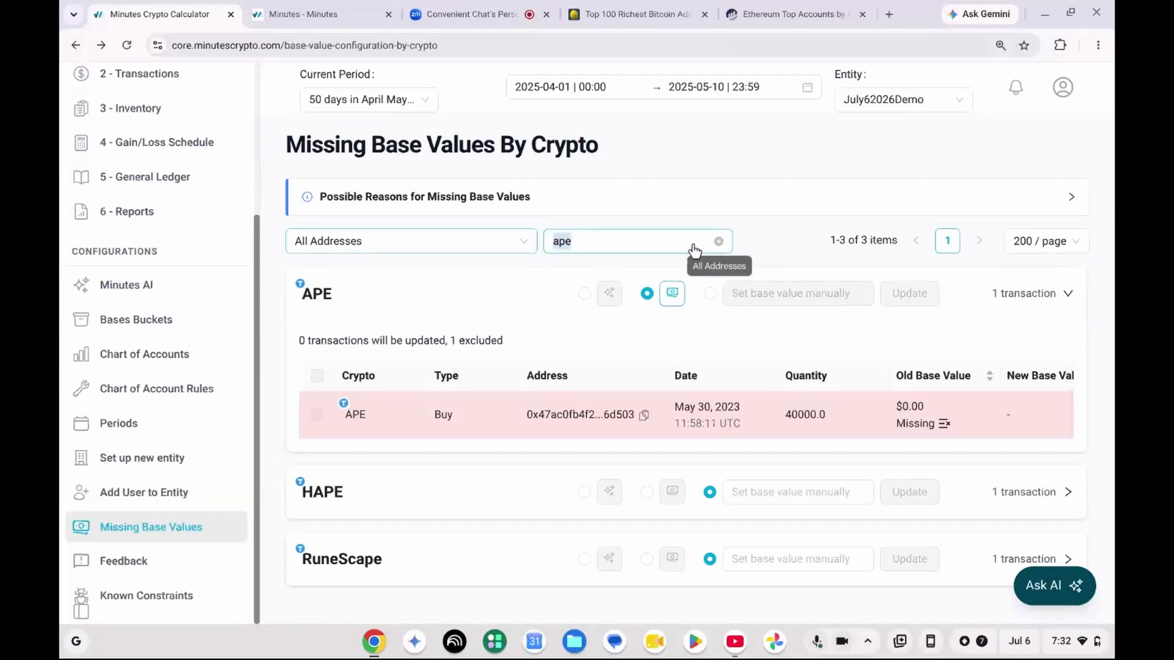
pyautogui.click(718, 241)
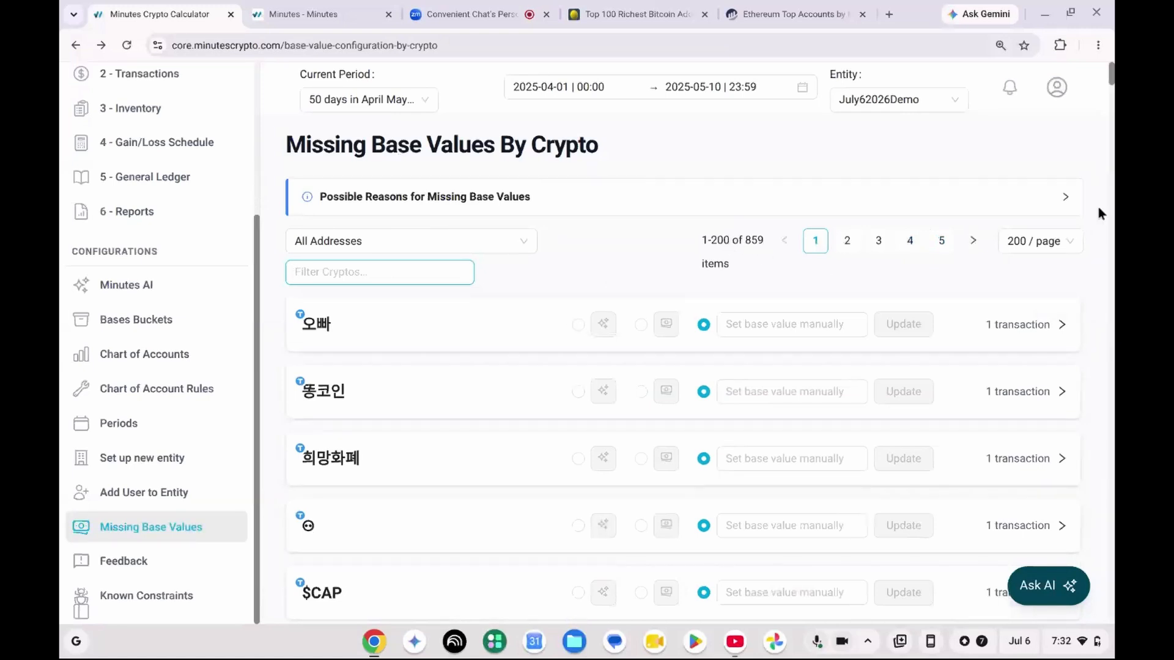
pyautogui.moveTo(1112, 83)
pyautogui.mouseDown()
pyautogui.moveTo(1113, 608)
pyautogui.moveTo(1113, 72)
pyautogui.mouseUp()
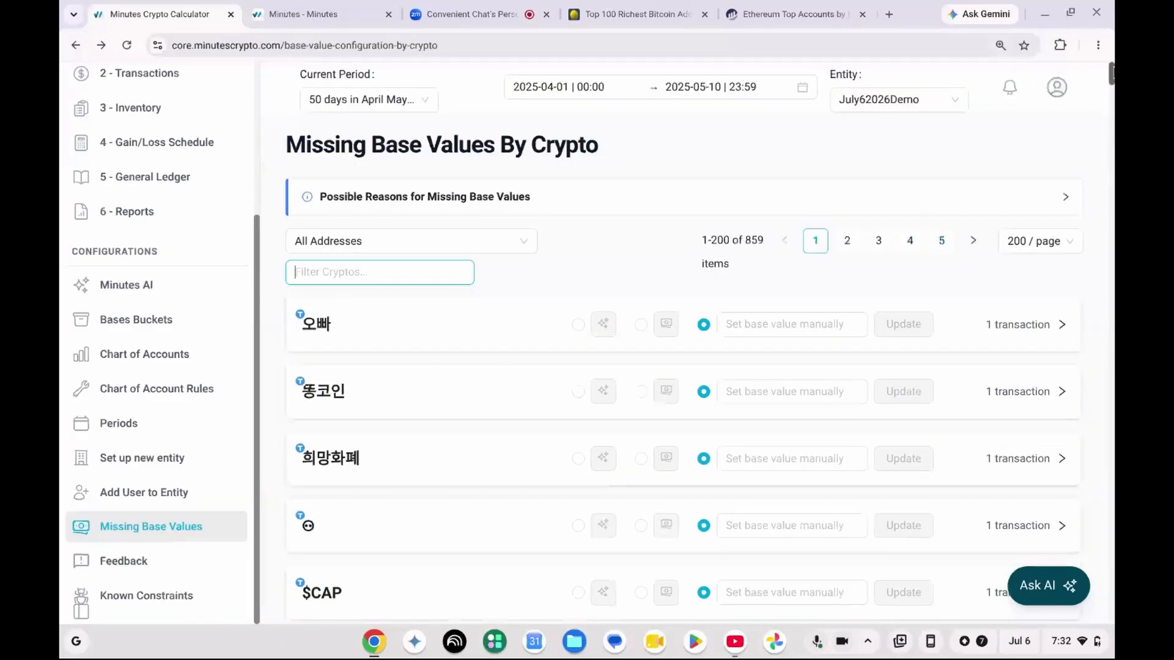
pyautogui.click(855, 247)
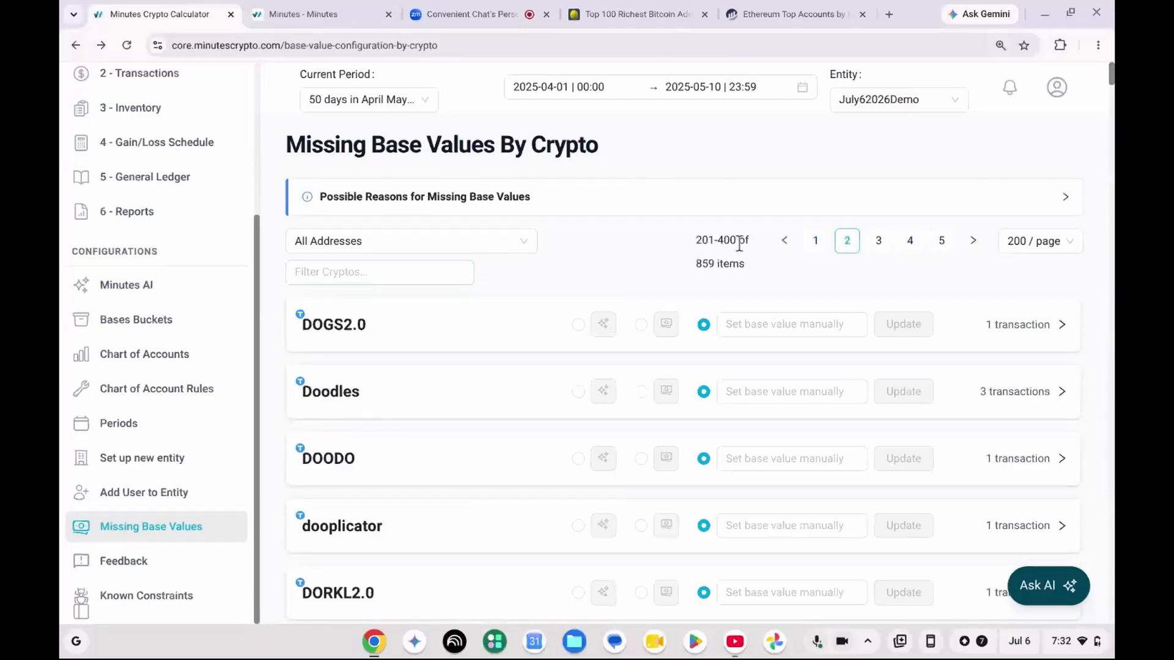
# Step: Try to fetch marketplace (Dex) prices for FELIX and FIFA
pyautogui.moveTo(1112, 79); pyautogui.dragTo(1113, 200)
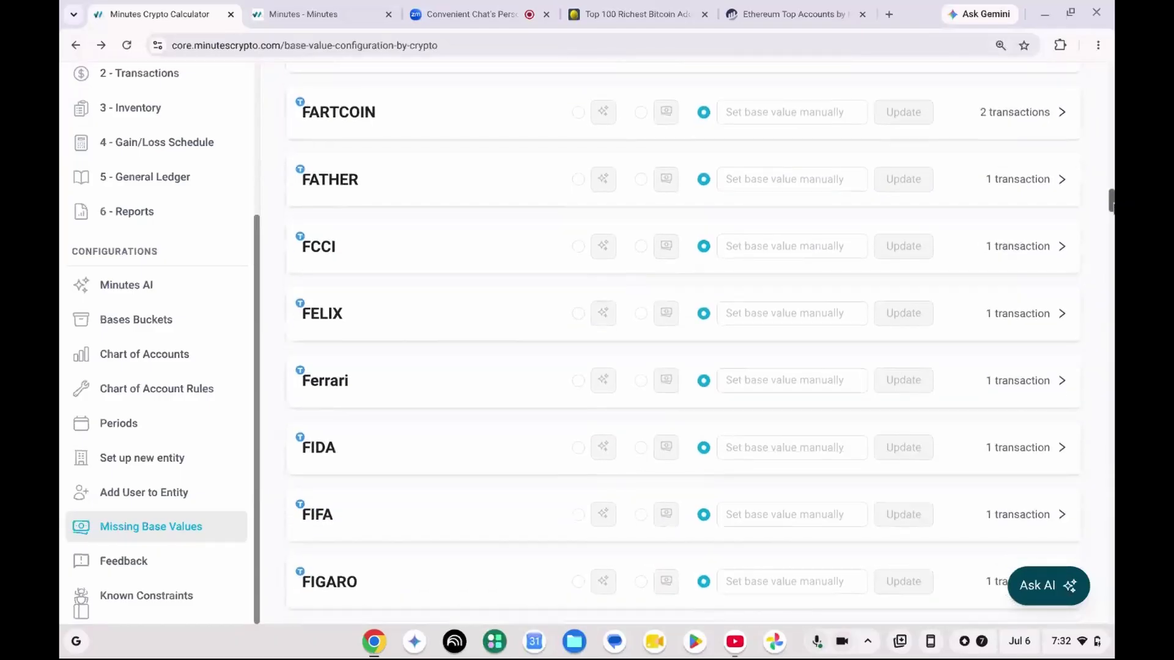
pyautogui.click(642, 315)
pyautogui.click(662, 317)
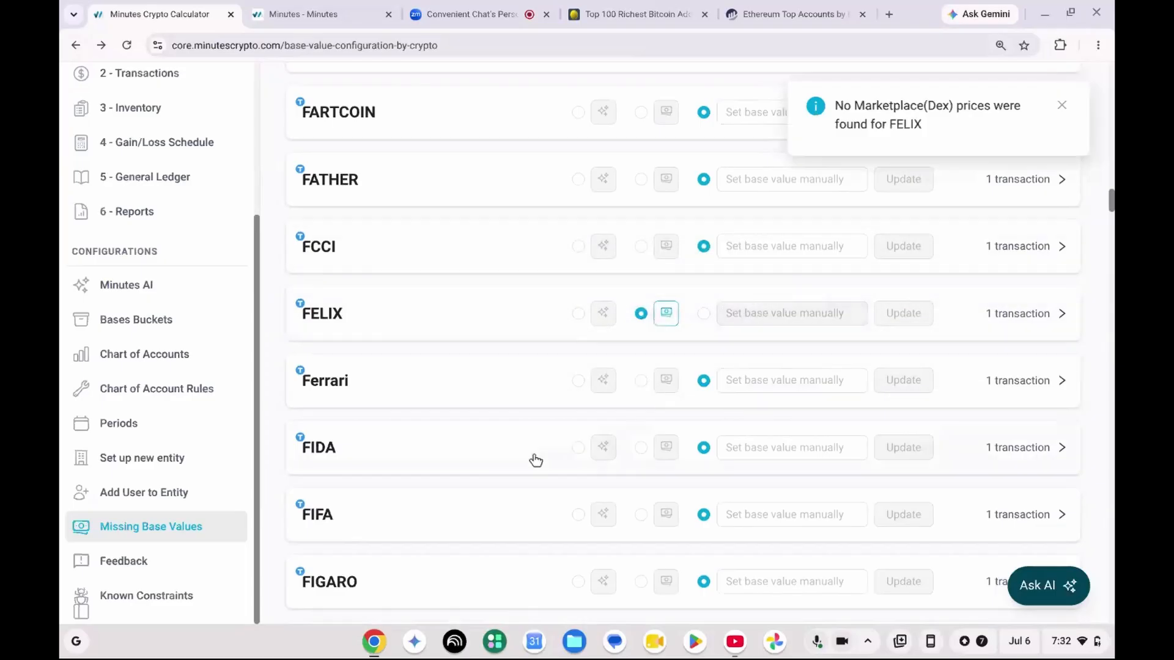
pyautogui.click(641, 517)
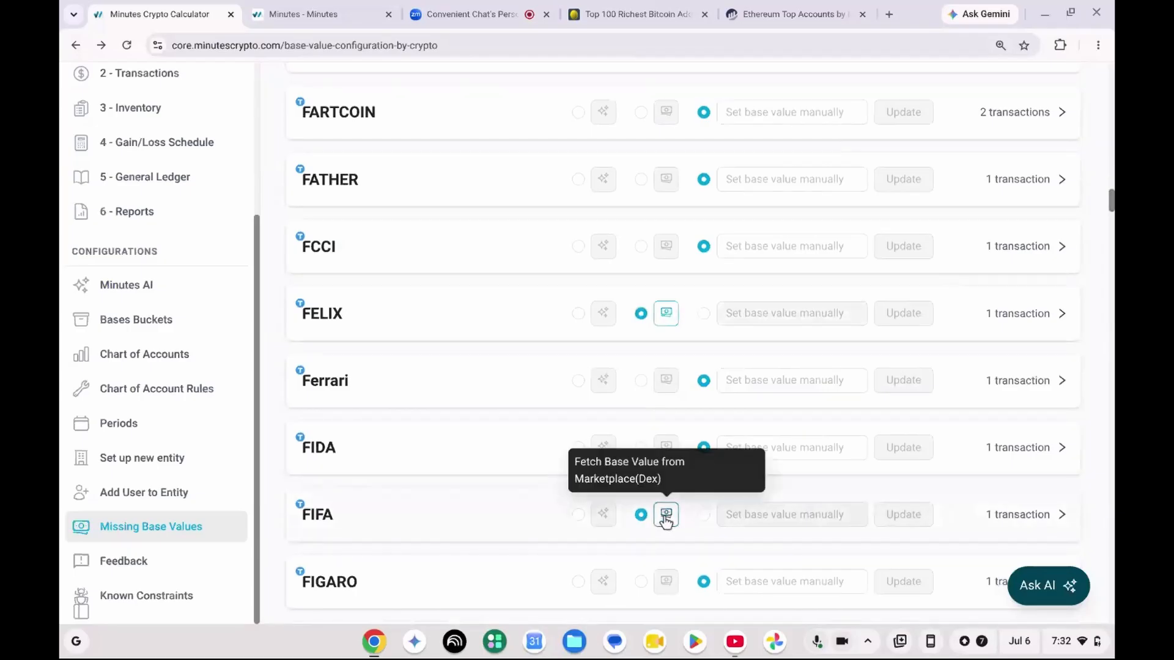
pyautogui.click(667, 517)
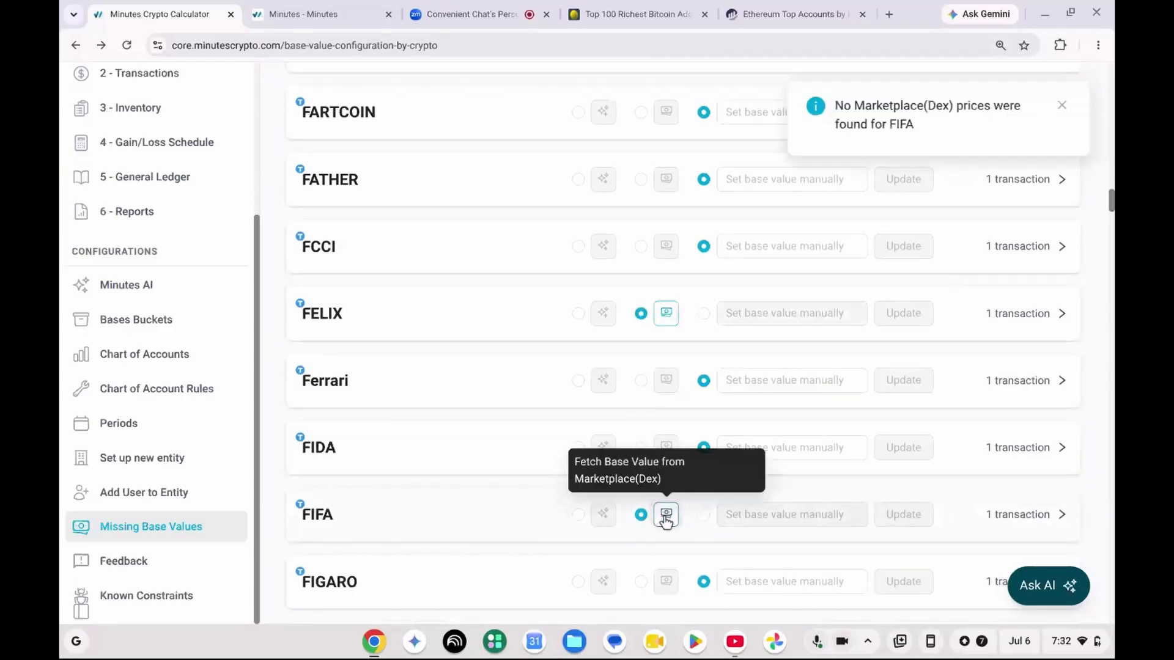
# Step: Request AI prices for FIFA, review its Mar 30, 2022 transaction and close the Minutes AI chat
pyautogui.click(577, 516)
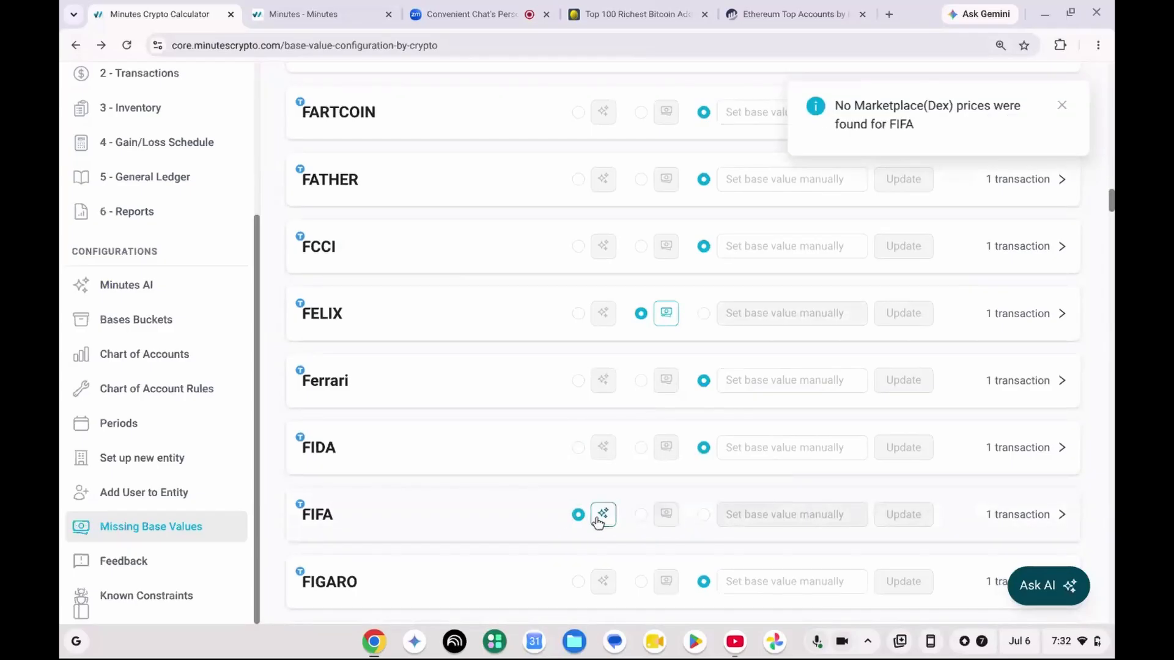
pyautogui.click(601, 517)
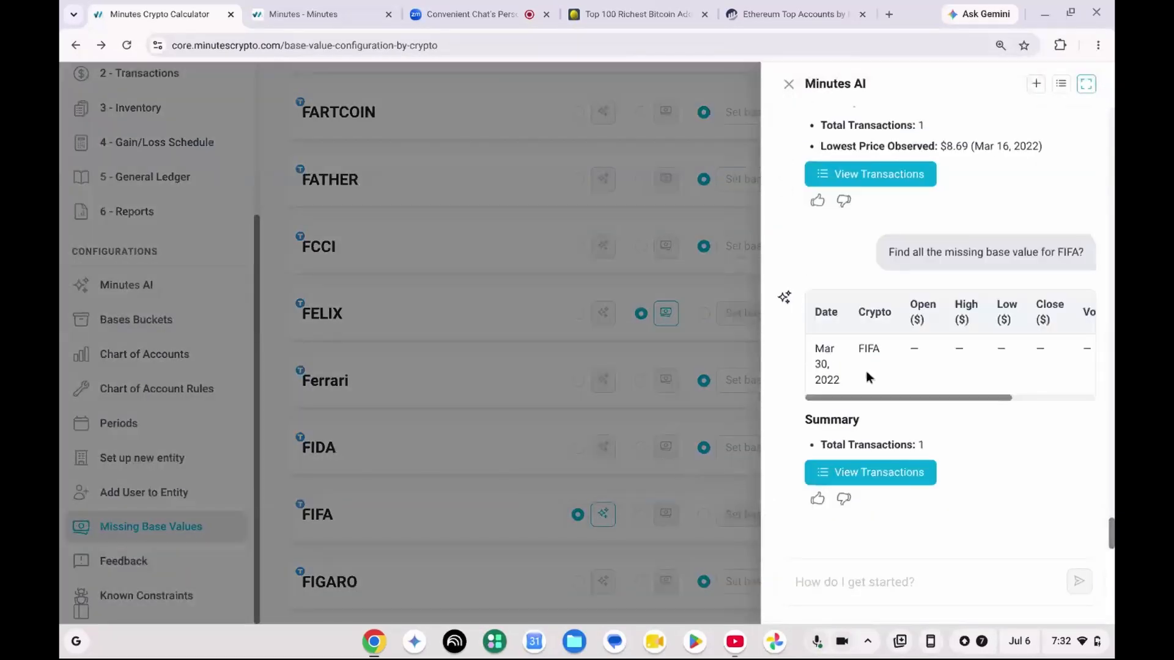
pyautogui.click(896, 472)
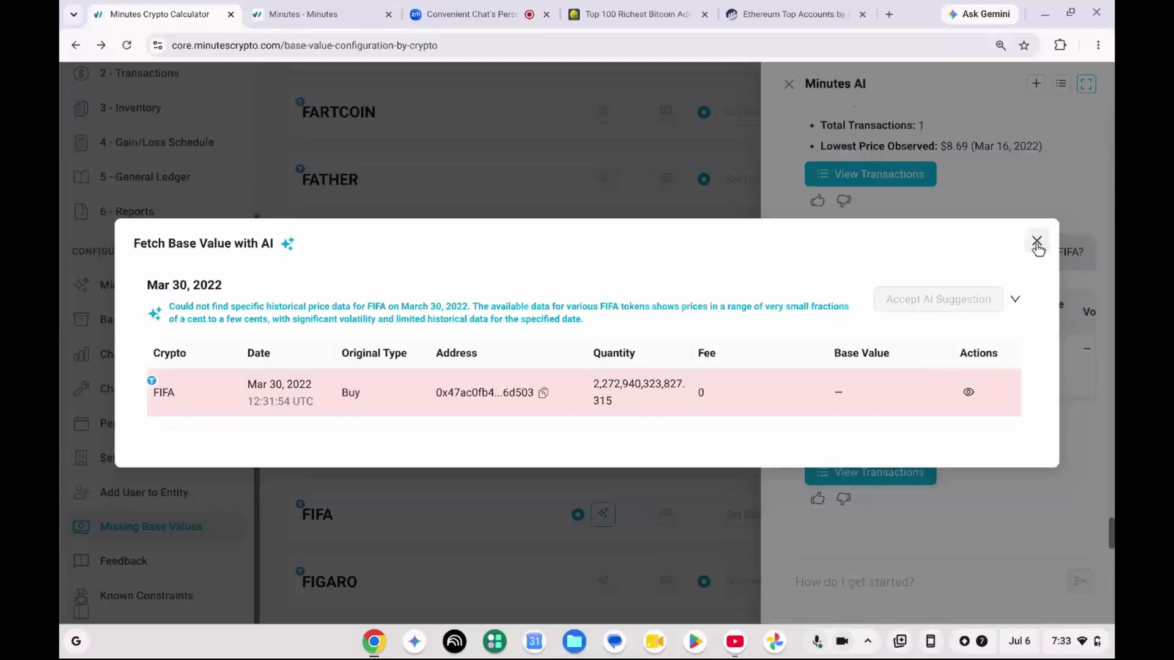
pyautogui.click(794, 84)
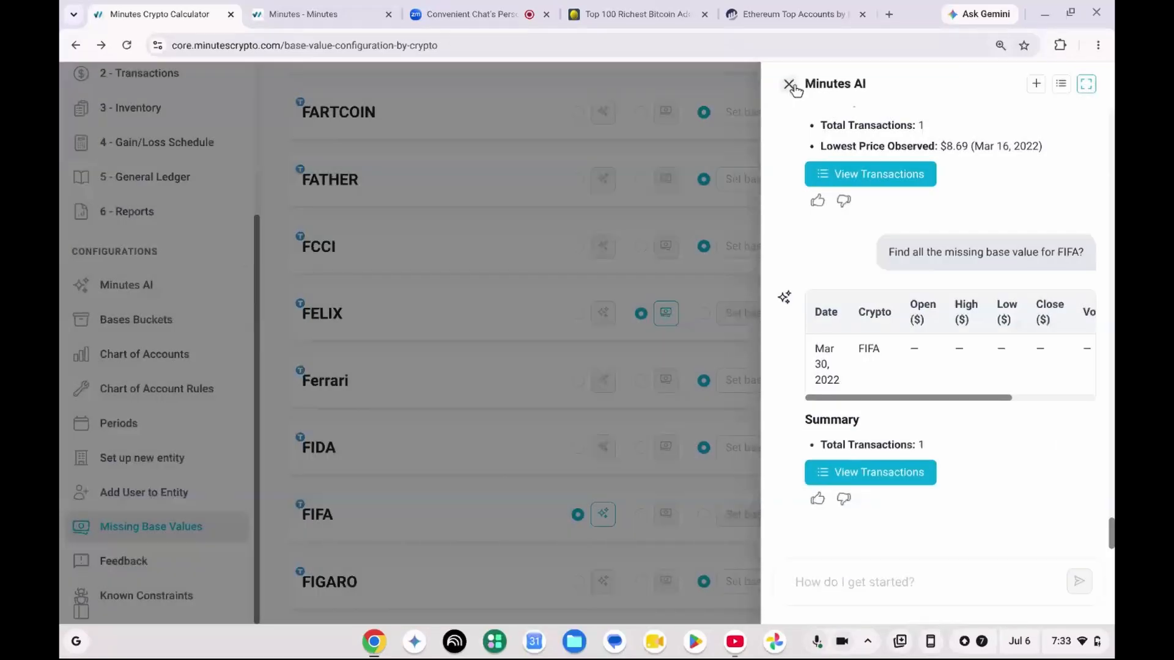
pyautogui.click(789, 84)
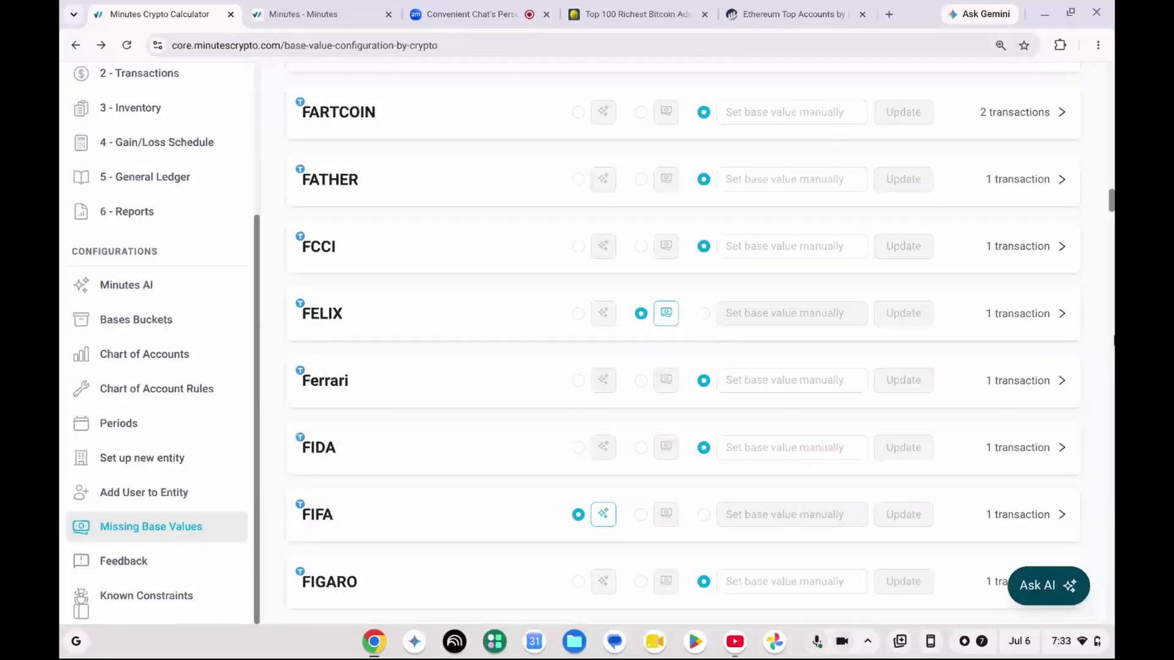
# Step: Open the Bases Buckets configuration and review the existing buckets and their addresses
pyautogui.moveTo(1111, 202)
pyautogui.mouseDown()
pyautogui.moveTo(1112, 367)
pyautogui.moveTo(1111, 77)
pyautogui.moveTo(1111, 134)
pyautogui.mouseUp()
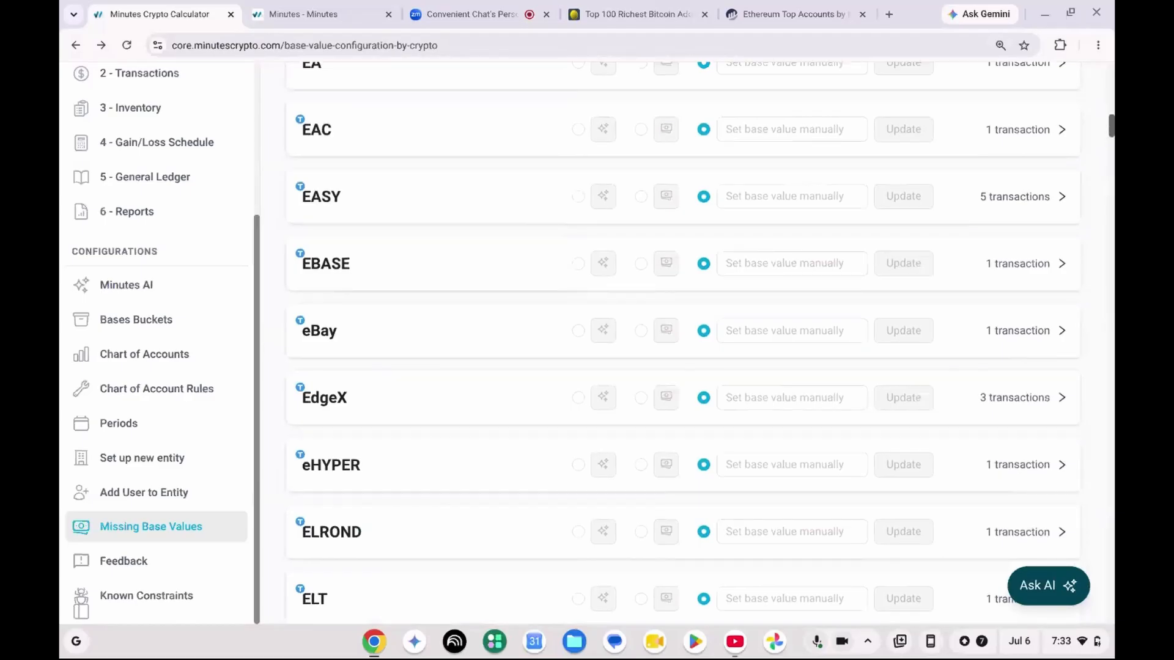
pyautogui.moveTo(1112, 136); pyautogui.dragTo(1112, 69)
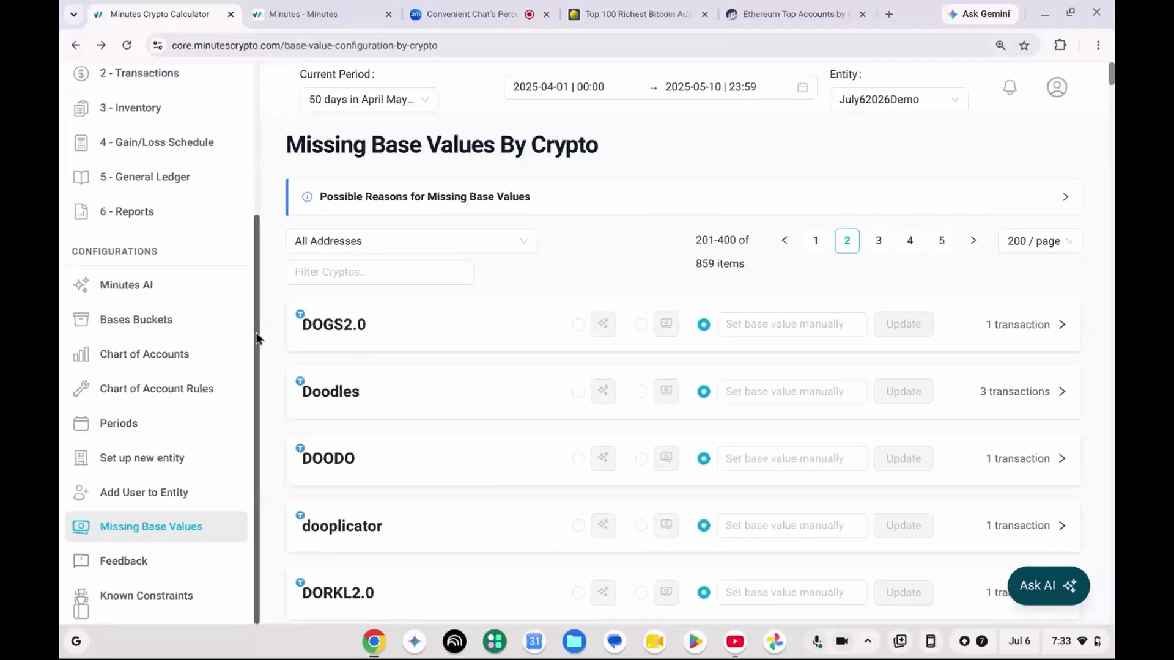
pyautogui.click(176, 322)
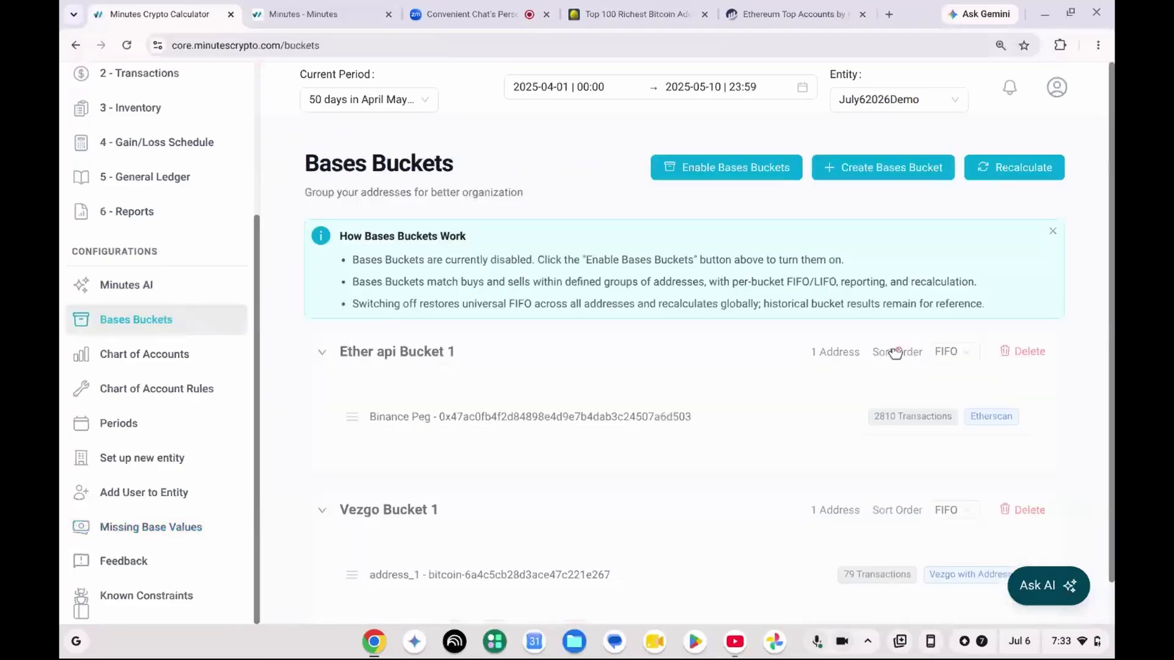
pyautogui.moveTo(1110, 331); pyautogui.dragTo(1111, 420)
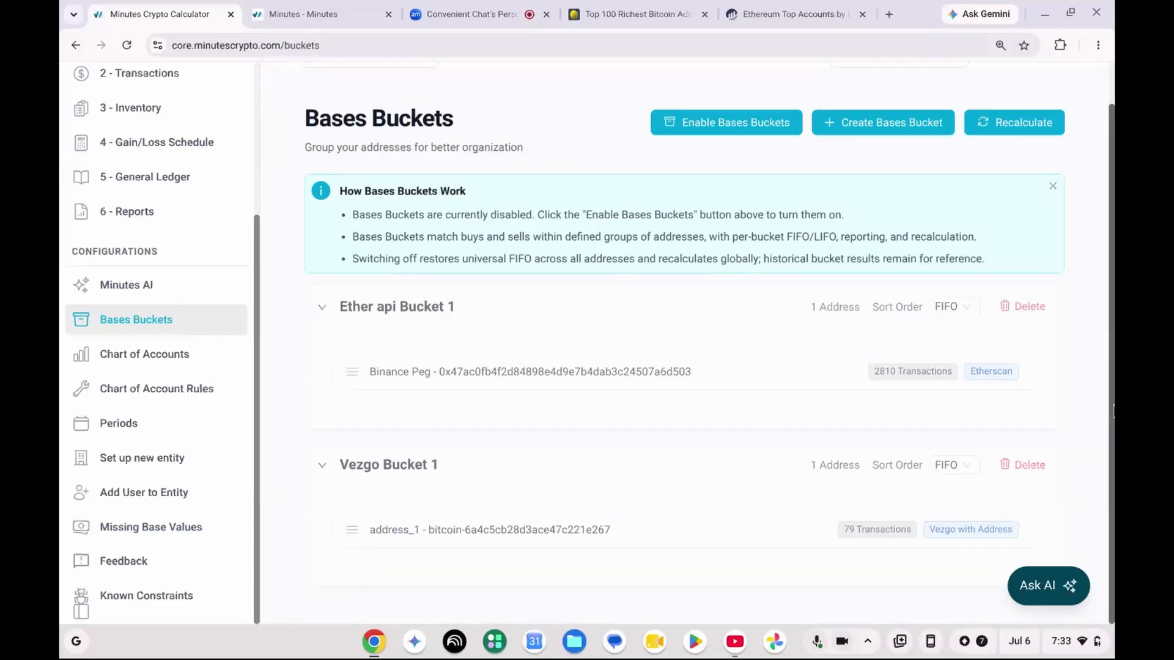
pyautogui.scroll(1, 1113, 275)
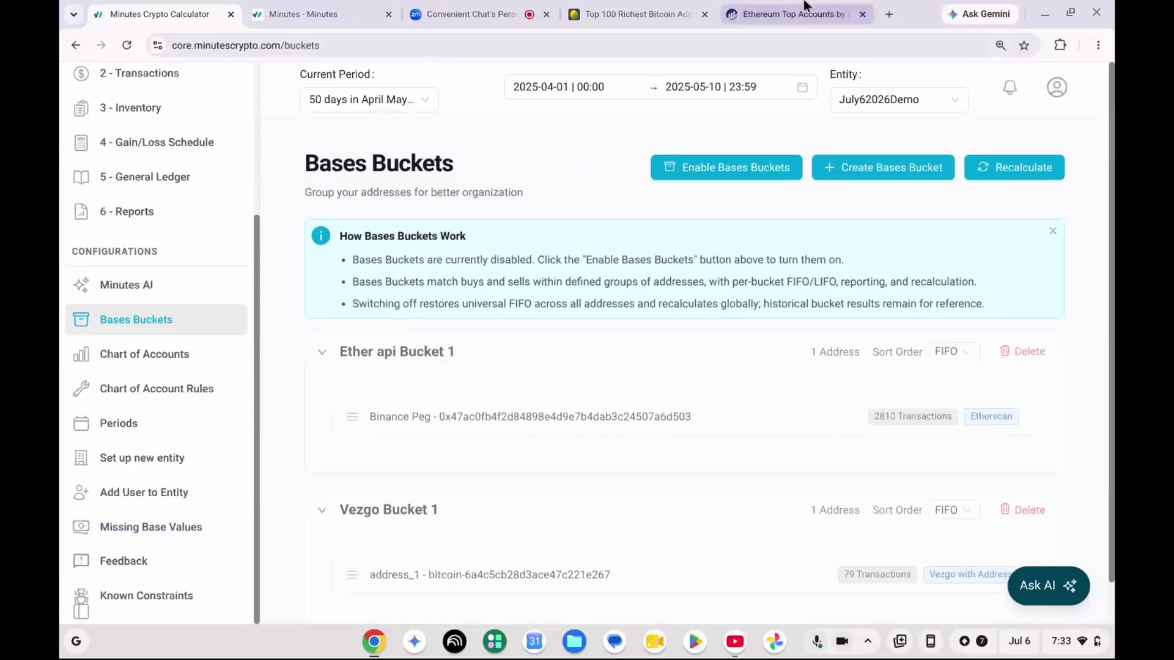
# Step: Switch to Etherscan, copy the address of Kraken: Cold Wallet 4 and return to Minutes Crypto Calculator
pyautogui.click(806, 7)
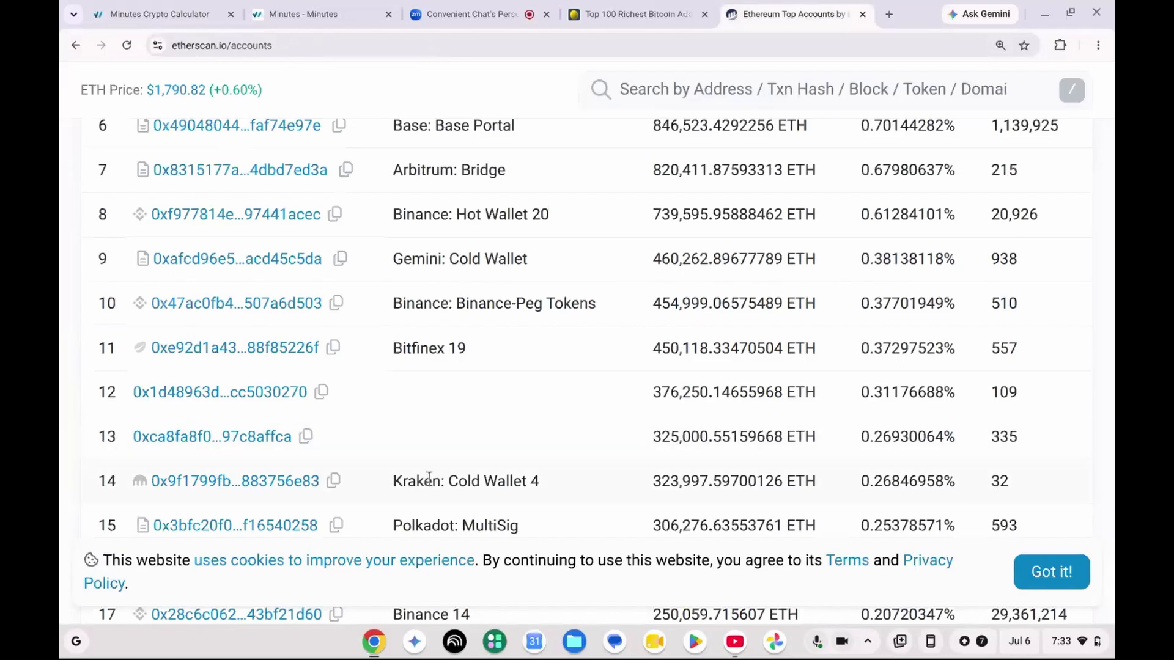
pyautogui.click(335, 482)
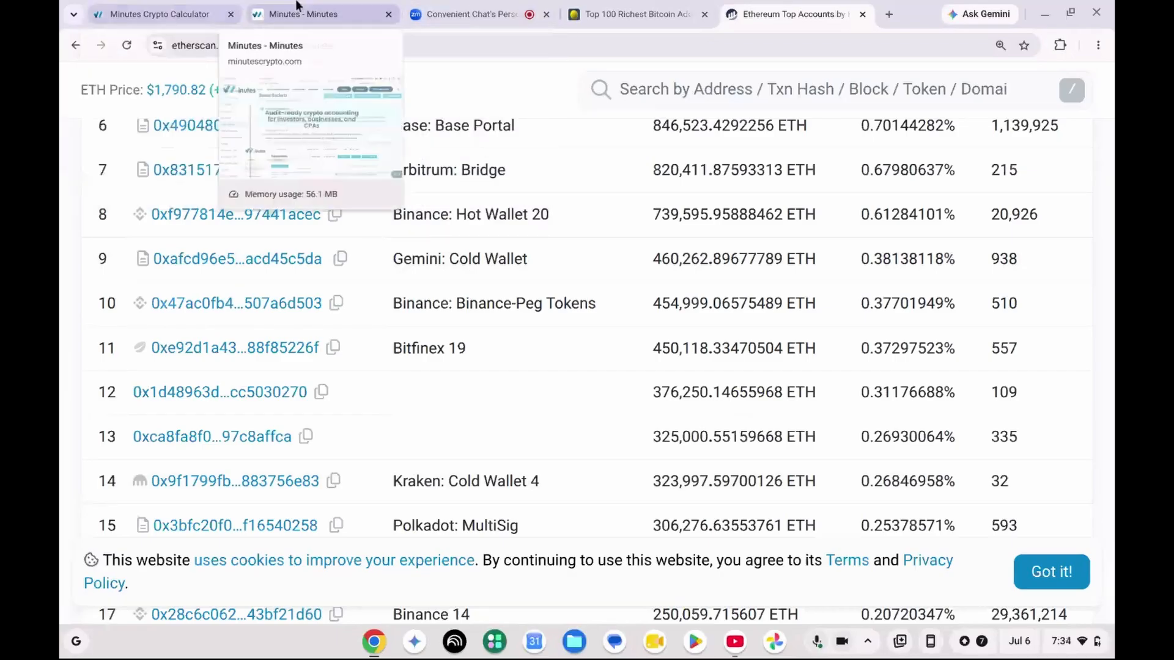
pyautogui.click(157, 14)
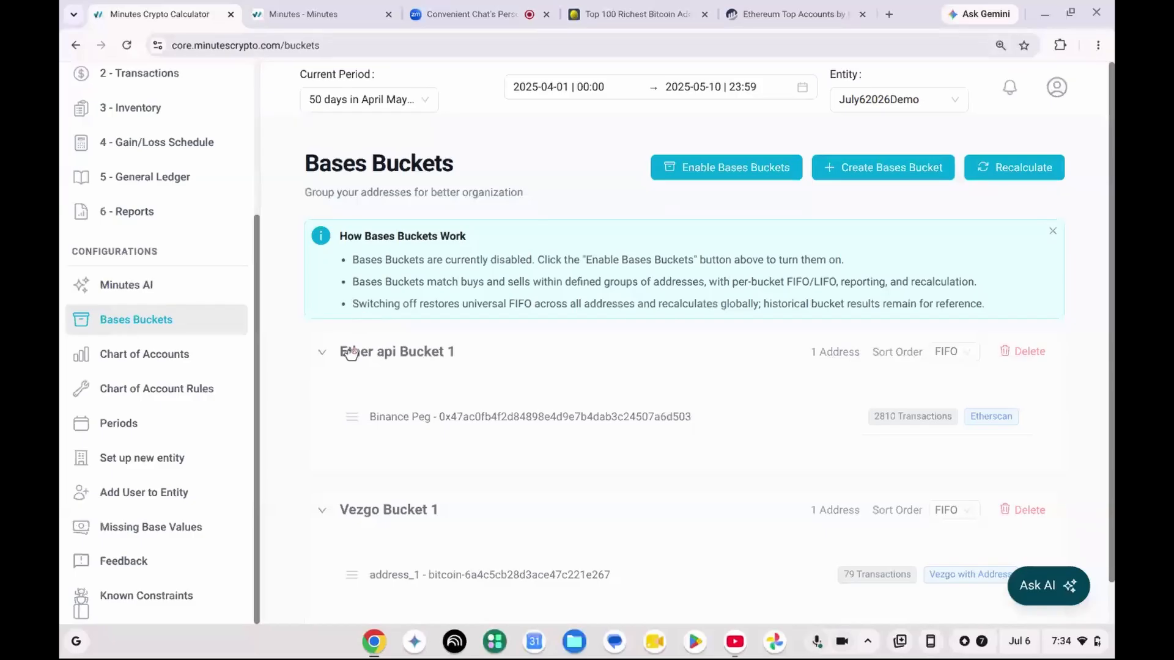
# Step: Ask Minutes AI to "download this address" followed by the copied Kraken wallet address
pyautogui.click(151, 290)
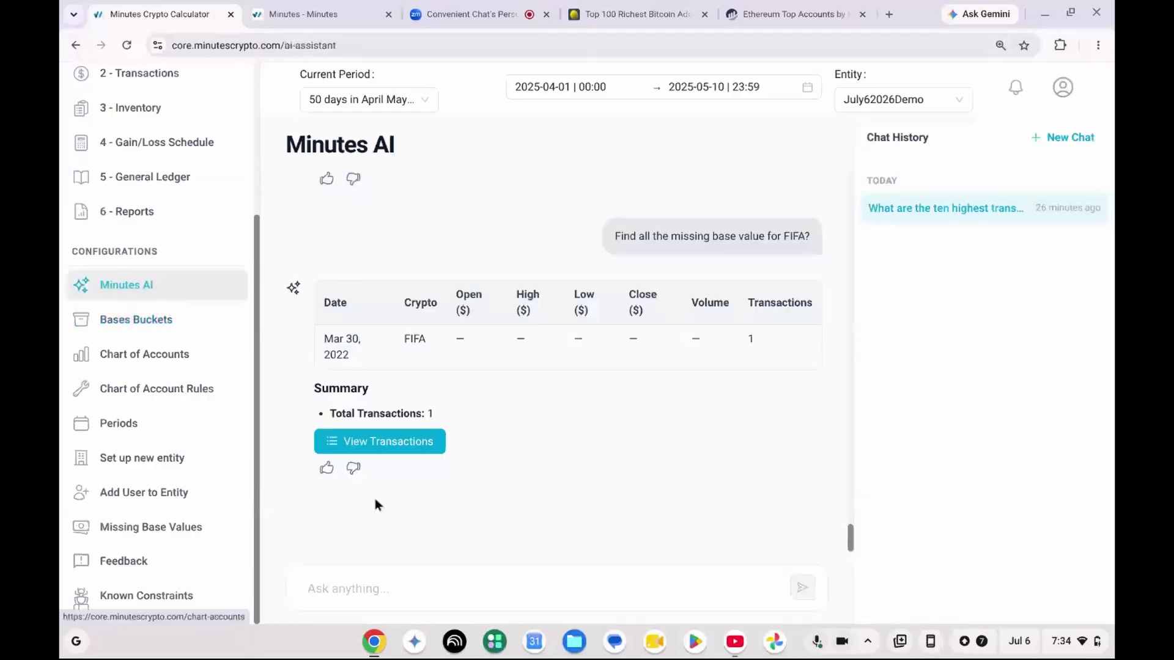
pyautogui.click(386, 591)
pyautogui.write('dow')
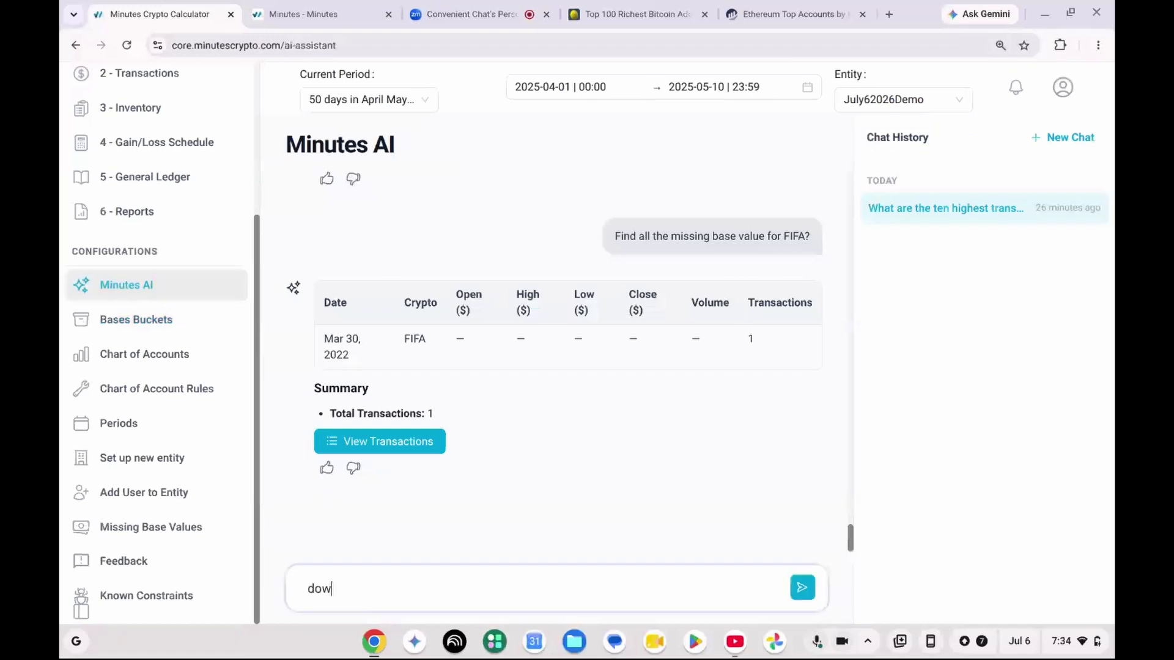
pyautogui.write('nload this address')
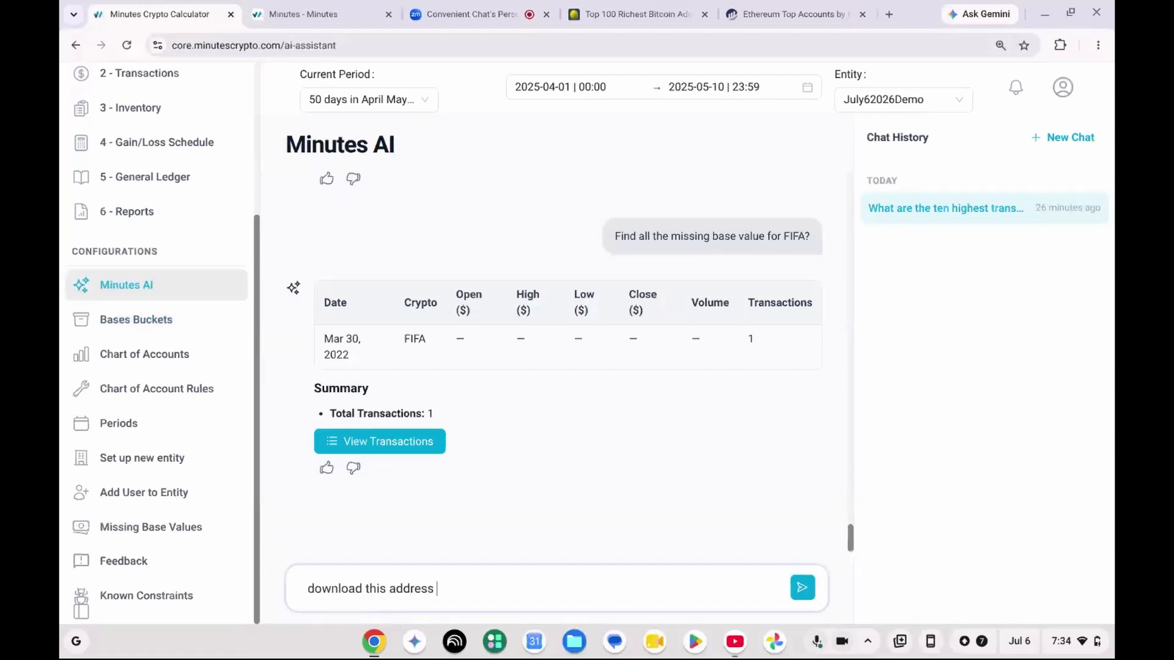
pyautogui.hotkey('ctrl', 'v')
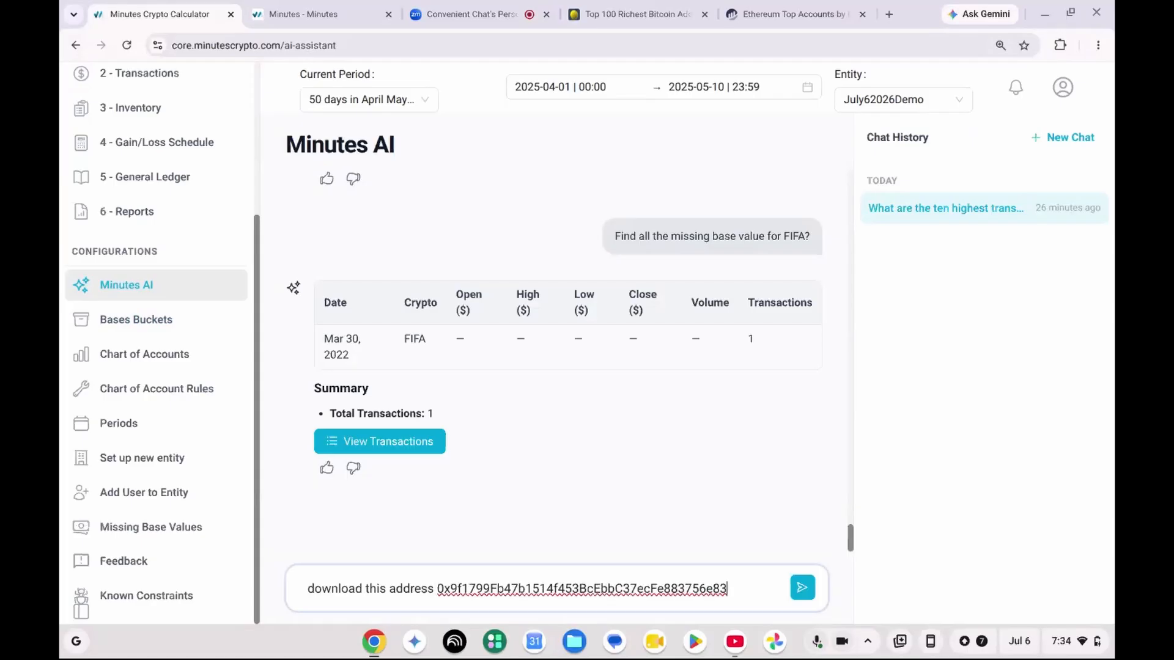
pyautogui.press('Return')
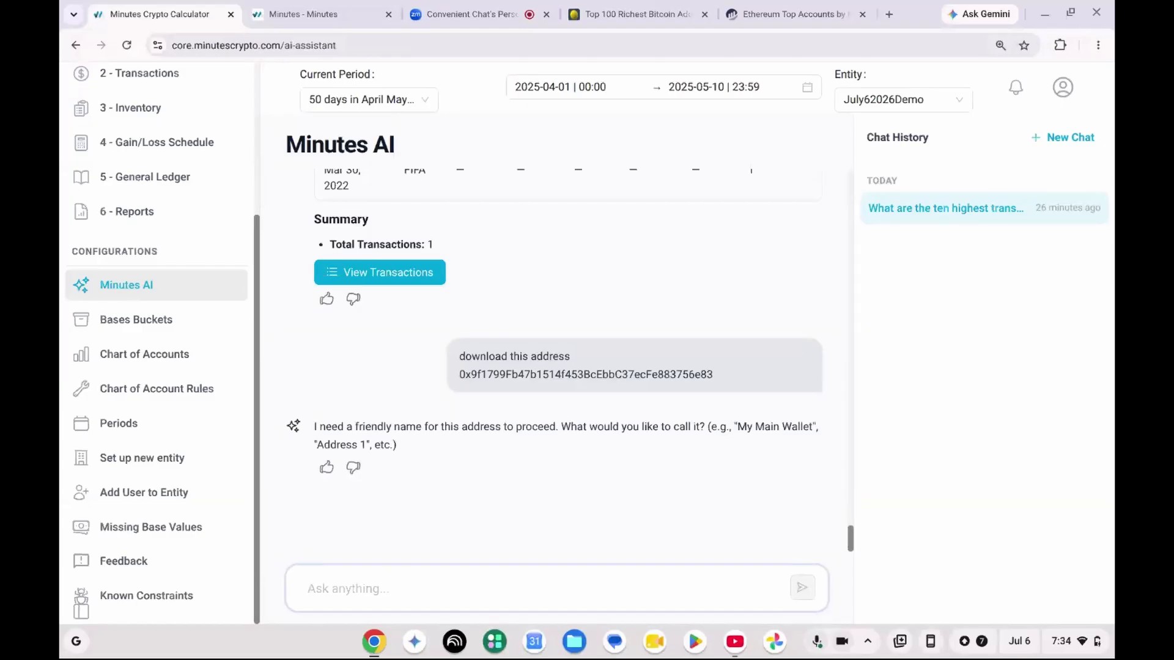
# Step: Give the address the friendly name "Kraken Cold Wallet 4" in the Minutes AI chat so that its import runs
pyautogui.write('Kraken Cold Wallet ')
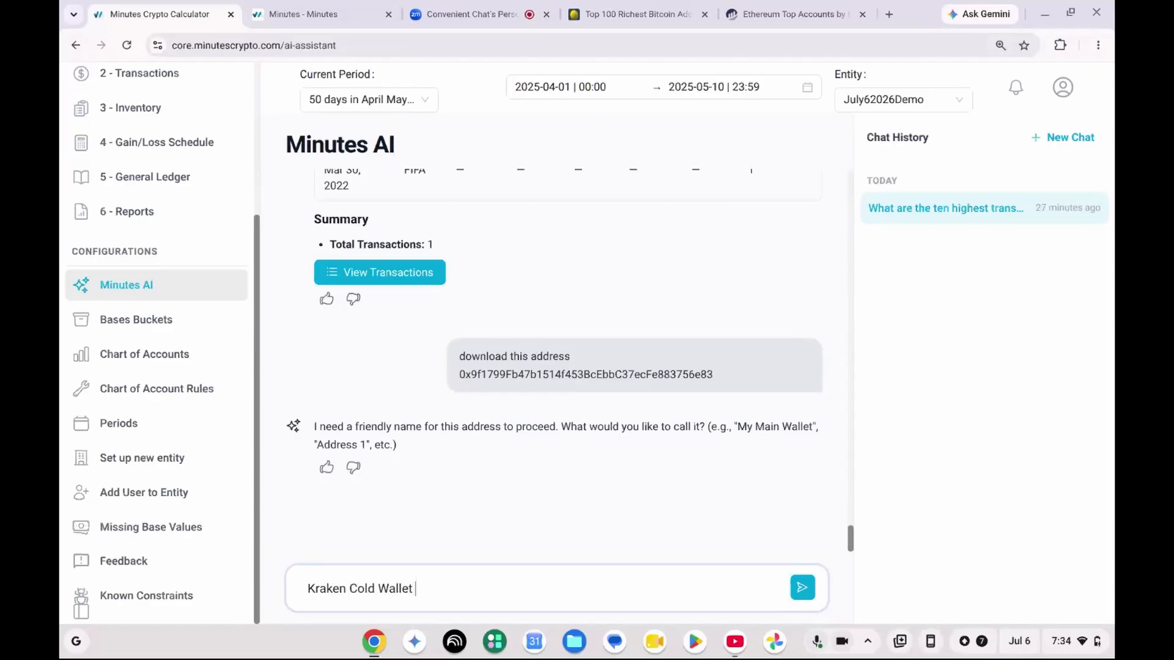
pyautogui.write('4')
pyautogui.press('Return')
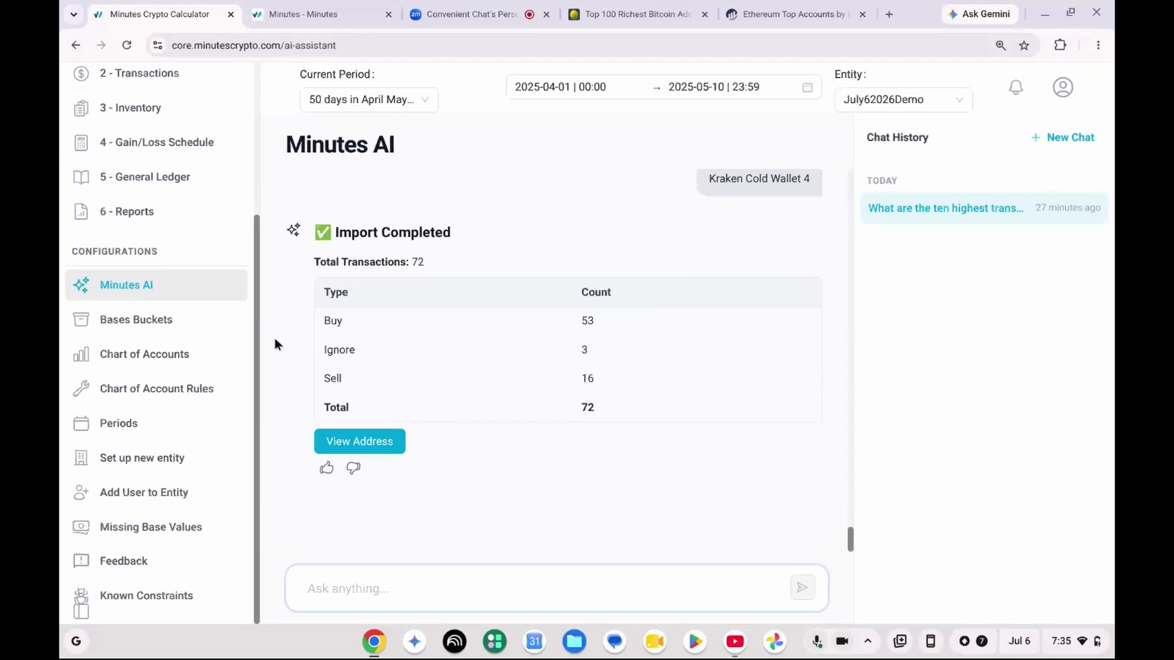
# Step: Open the Inventory and review the ending inventory summary from the first asset down to the period-end total
pyautogui.moveTo(257, 256); pyautogui.dragTo(251, 152)
pyautogui.click(154, 253)
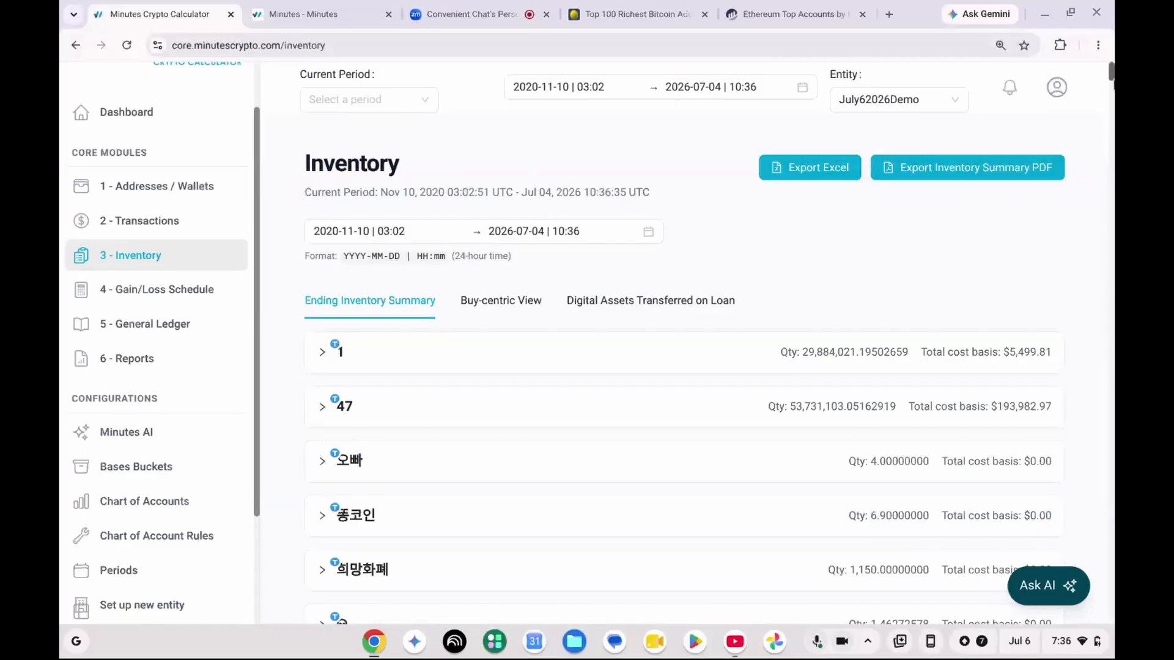
pyautogui.moveTo(1112, 84); pyautogui.dragTo(1106, 654)
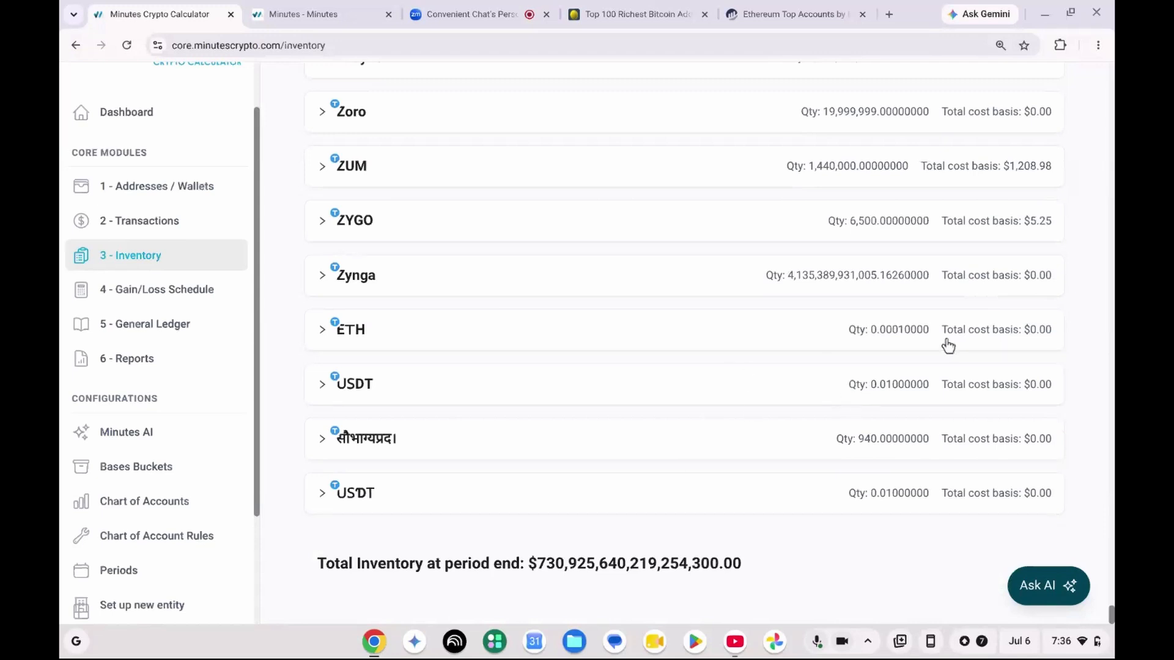
pyautogui.moveTo(1112, 615); pyautogui.dragTo(1113, 71)
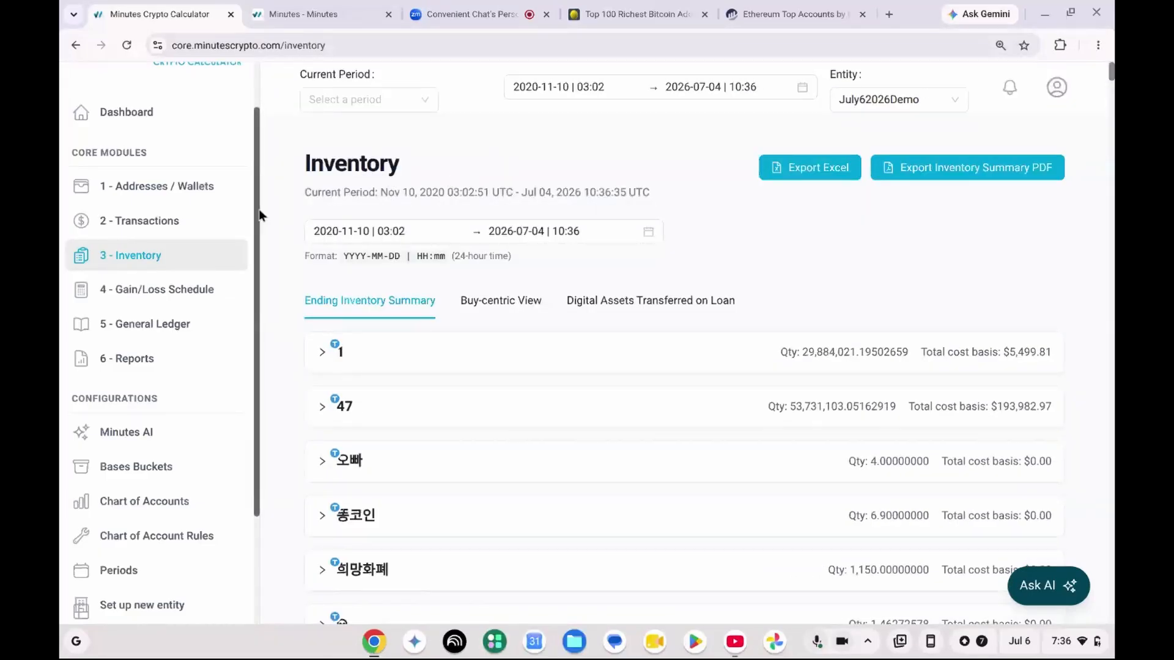
pyautogui.moveTo(259, 212); pyautogui.dragTo(245, 296)
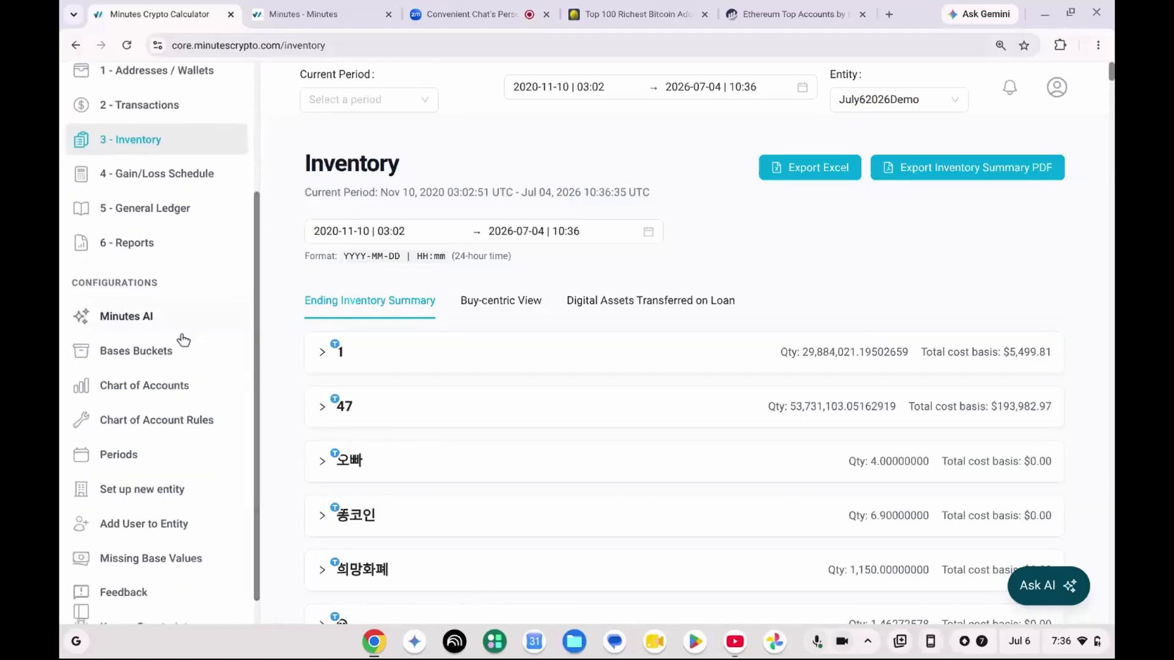
pyautogui.click(169, 350)
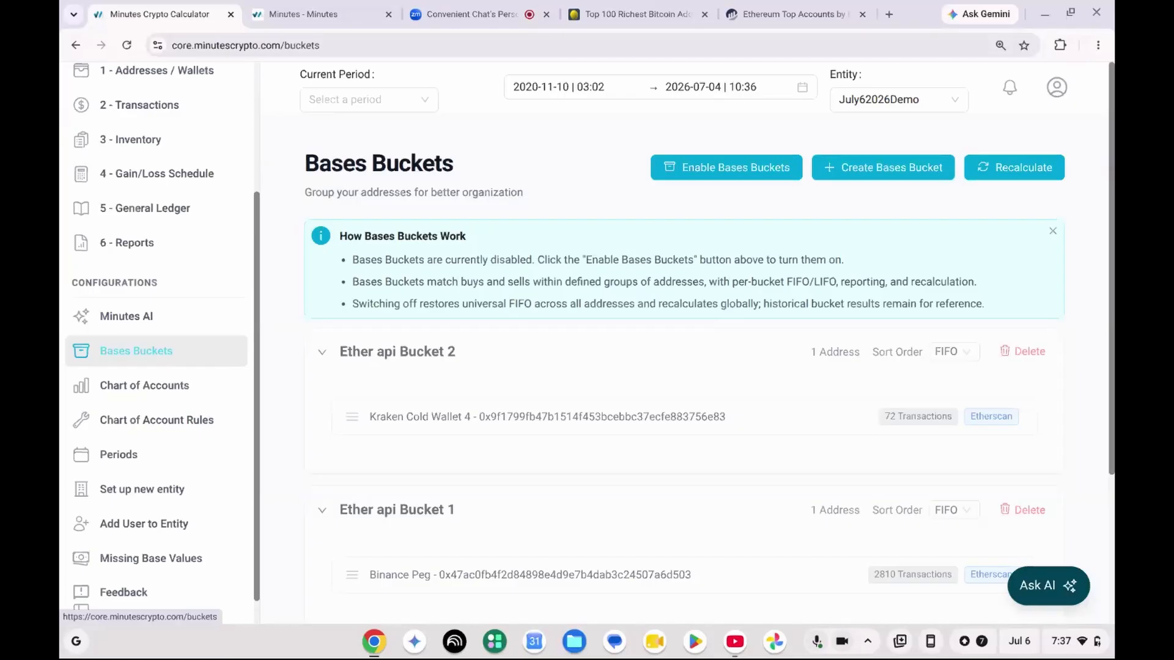
pyautogui.moveTo(1113, 152)
pyautogui.mouseDown()
pyautogui.moveTo(1113, 300)
pyautogui.moveTo(1113, 144)
pyautogui.mouseUp()
pyautogui.click(739, 170)
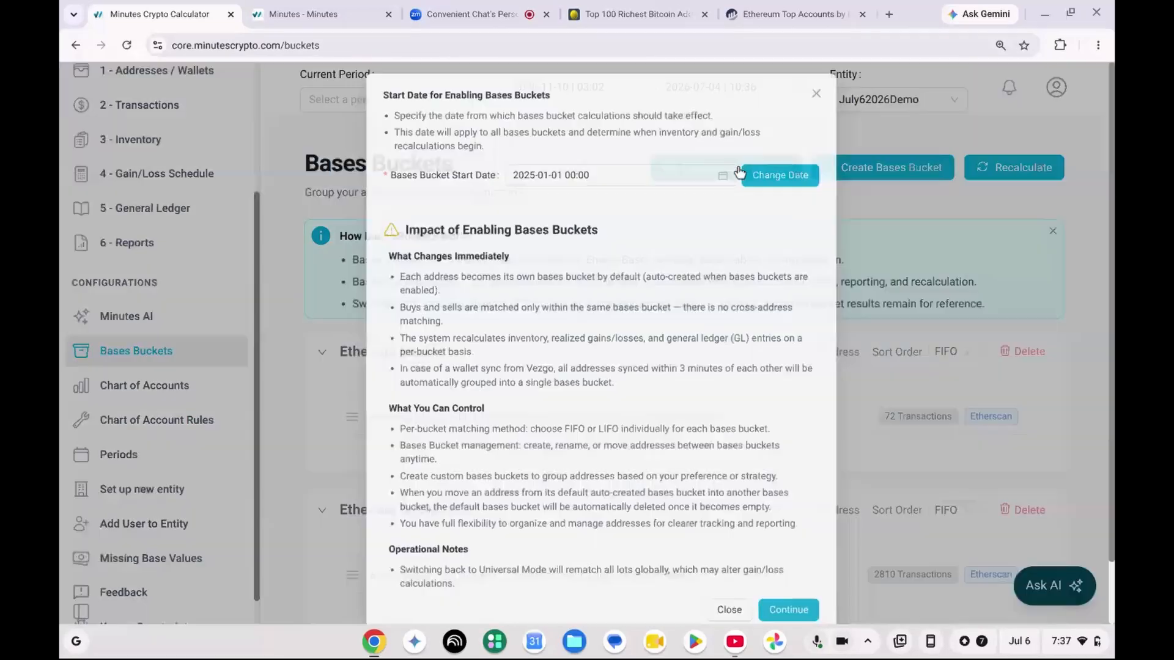
pyautogui.click(781, 184)
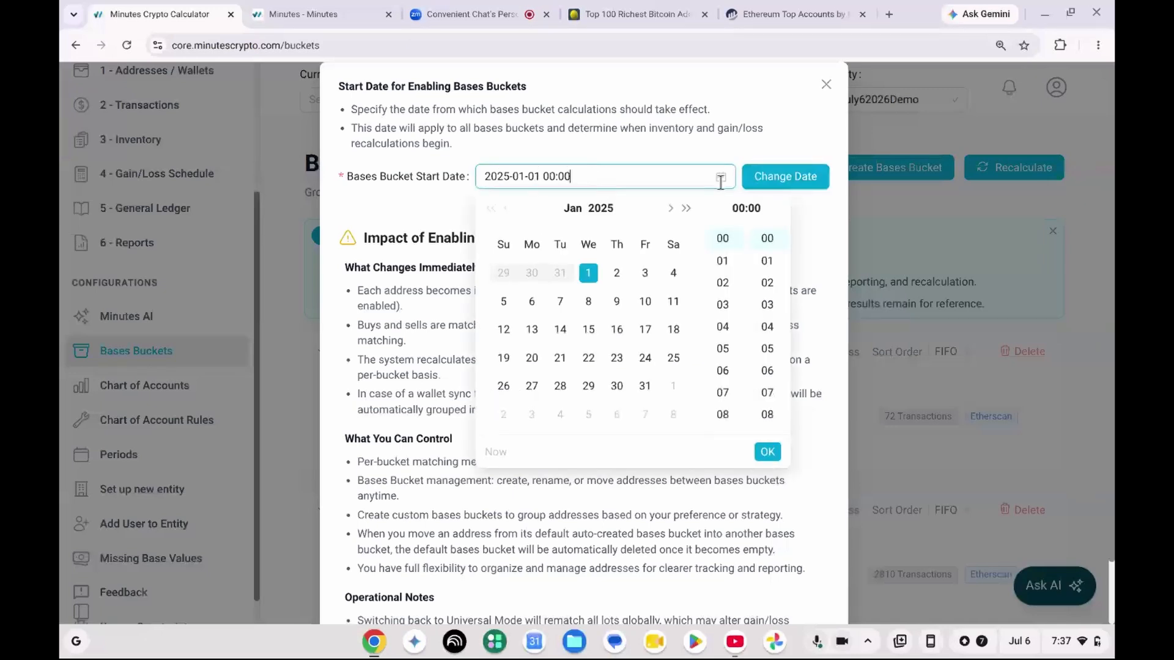
pyautogui.click(803, 369)
pyautogui.scroll(-2, 803, 369)
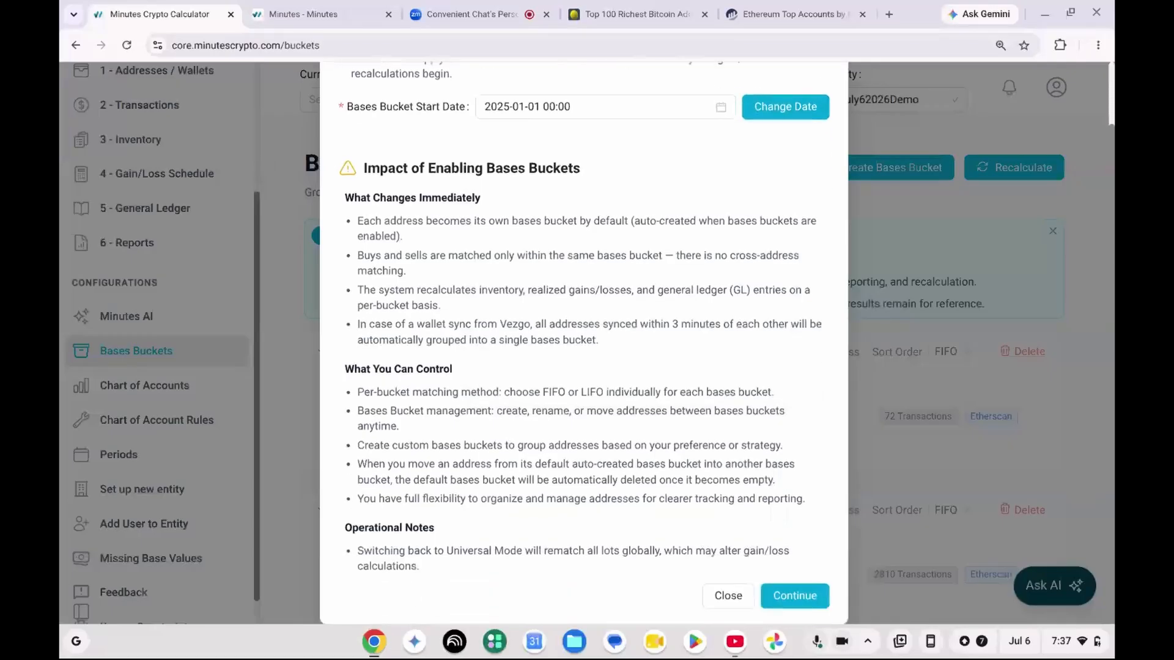
pyautogui.click(810, 598)
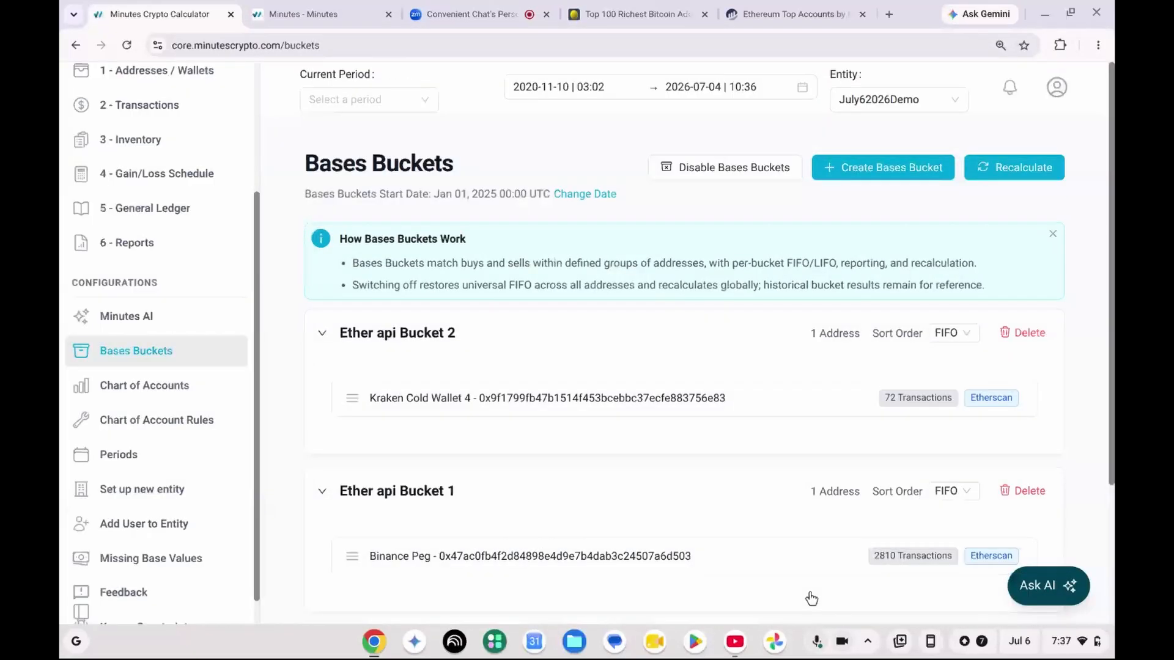
# Step: Open the Inventory grouped by bucket and briefly examine the assets in Ether api Bucket 1
pyautogui.click(164, 142)
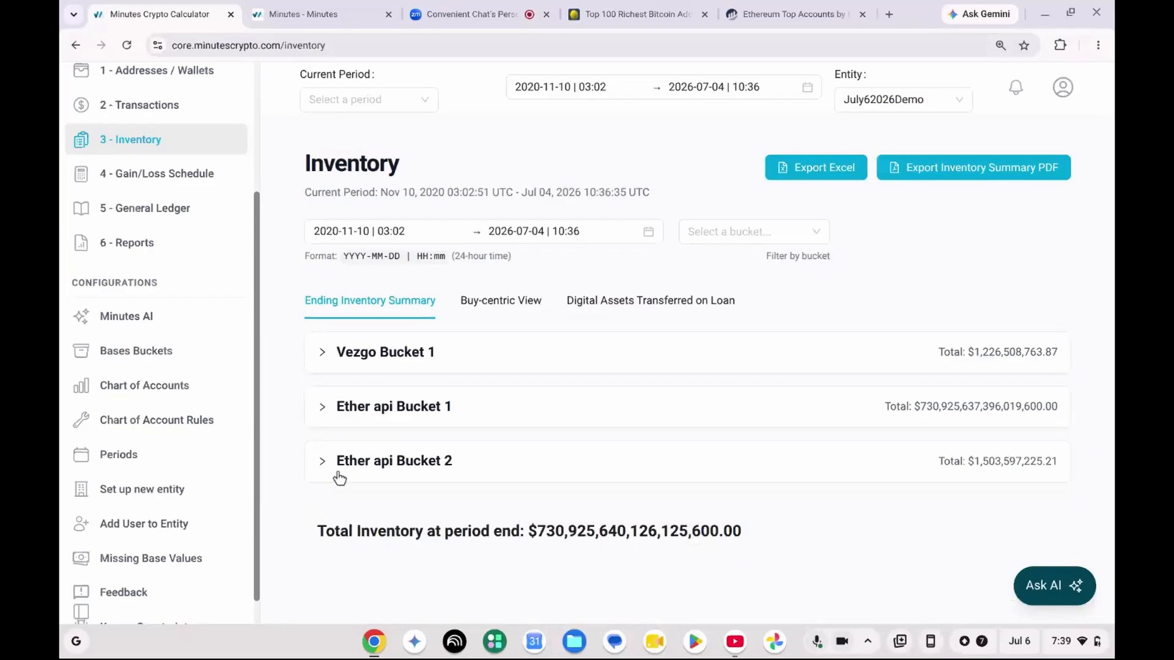
pyautogui.click(348, 418)
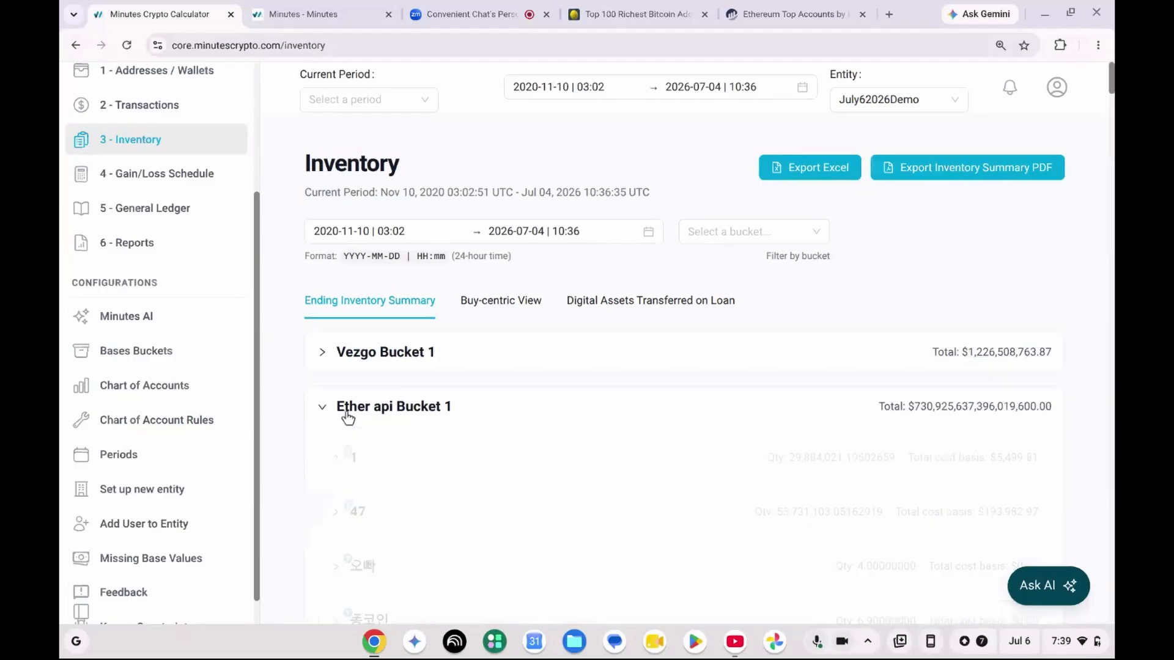
pyautogui.click(348, 418)
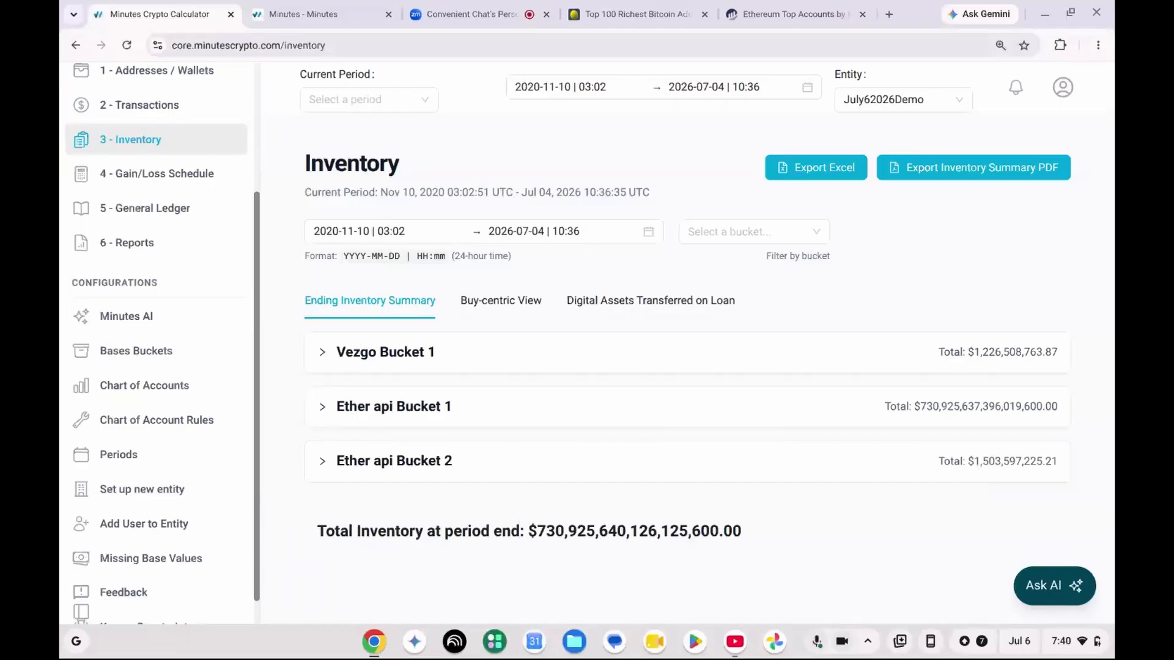
# Step: Examine the assets held in Ether api Bucket 2, including the purchase details of LTC, and collapse the bucket again
pyautogui.click(977, 475)
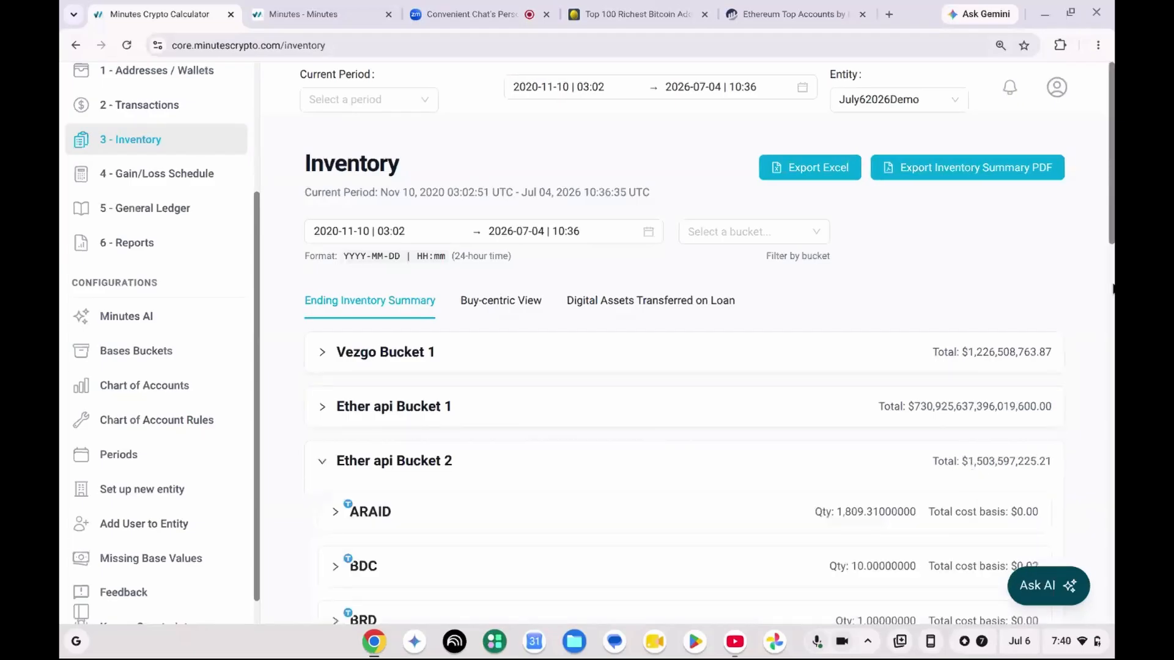
pyautogui.moveTo(1113, 231); pyautogui.dragTo(1113, 388)
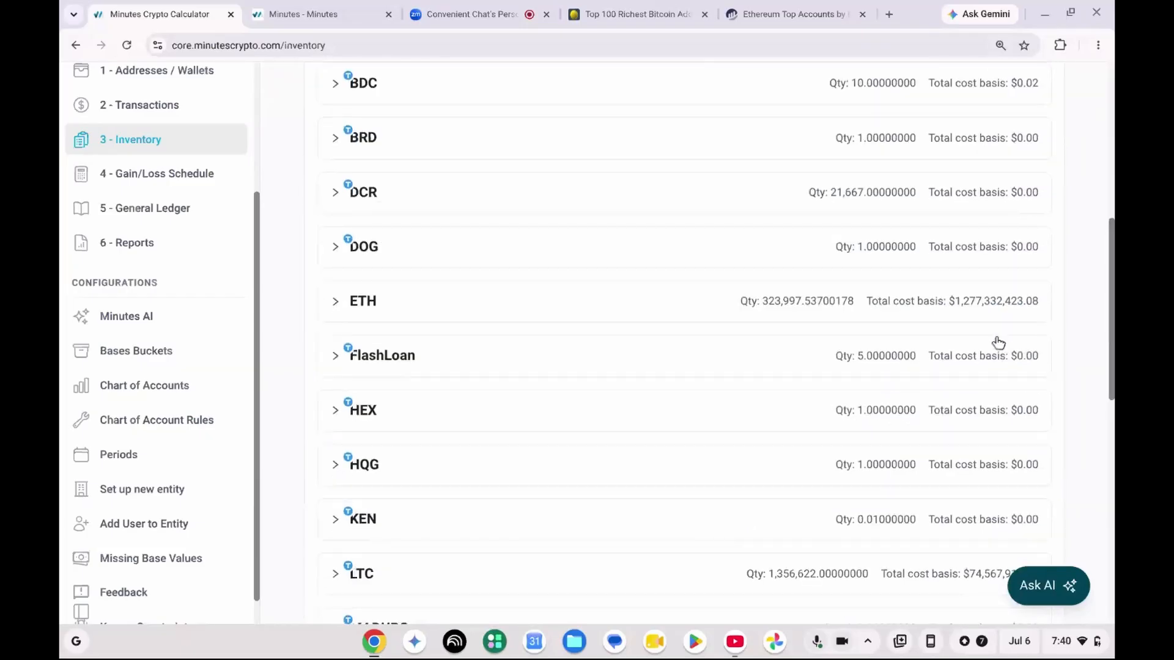
pyautogui.moveTo(1113, 301); pyautogui.dragTo(1113, 376)
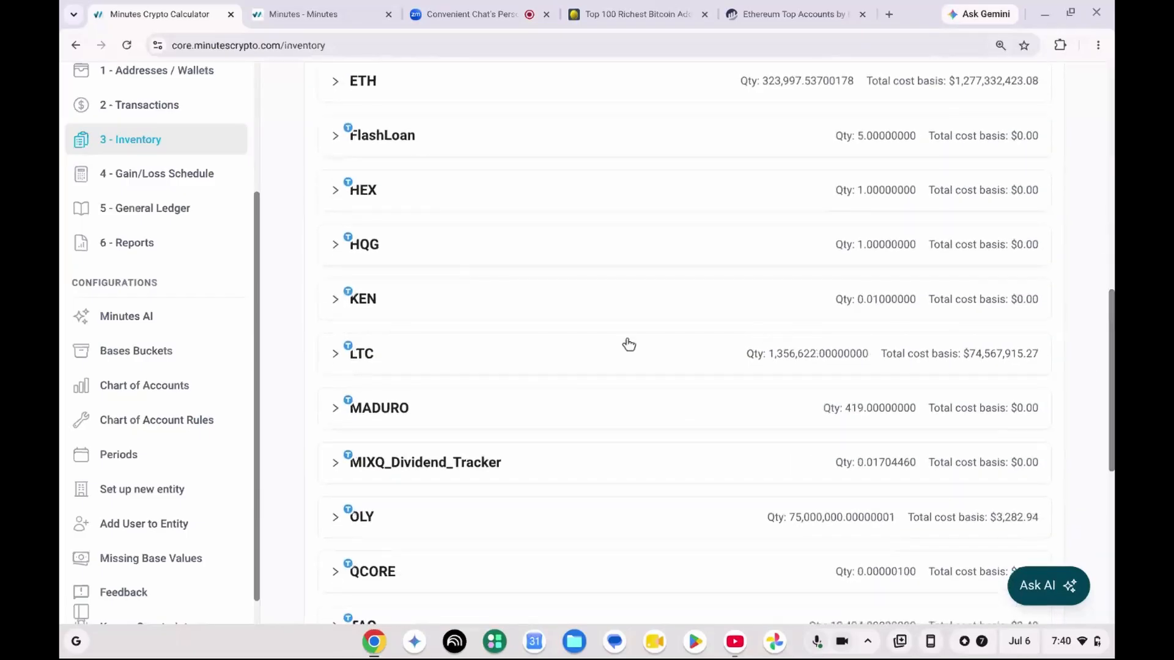
pyautogui.click(336, 356)
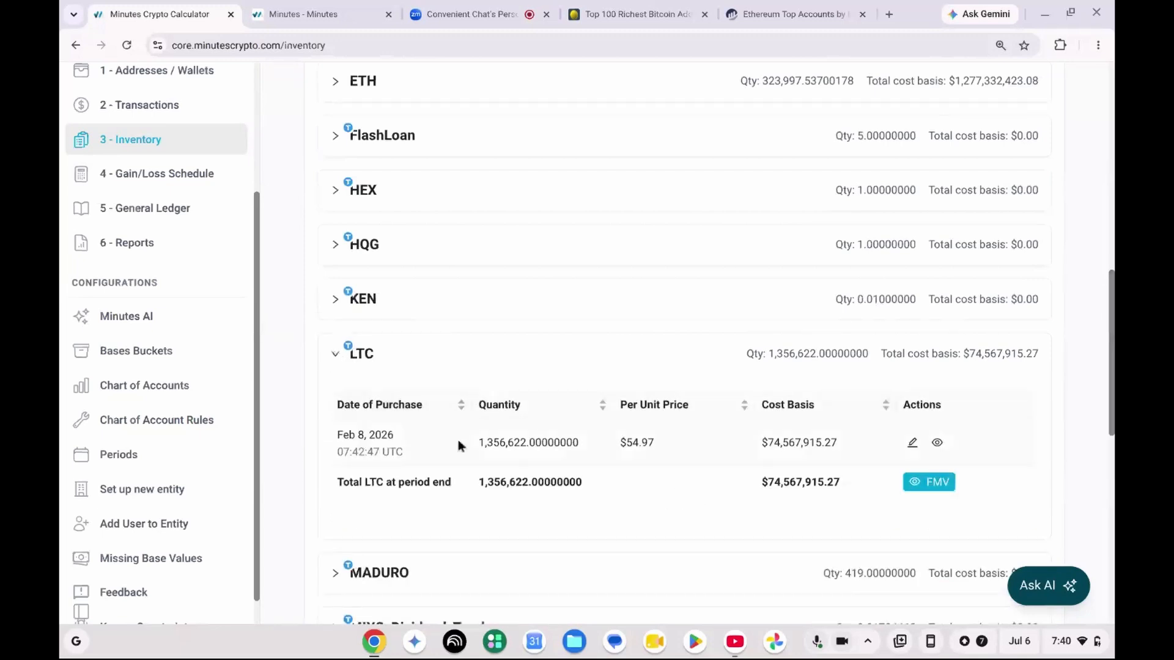
pyautogui.click(334, 357)
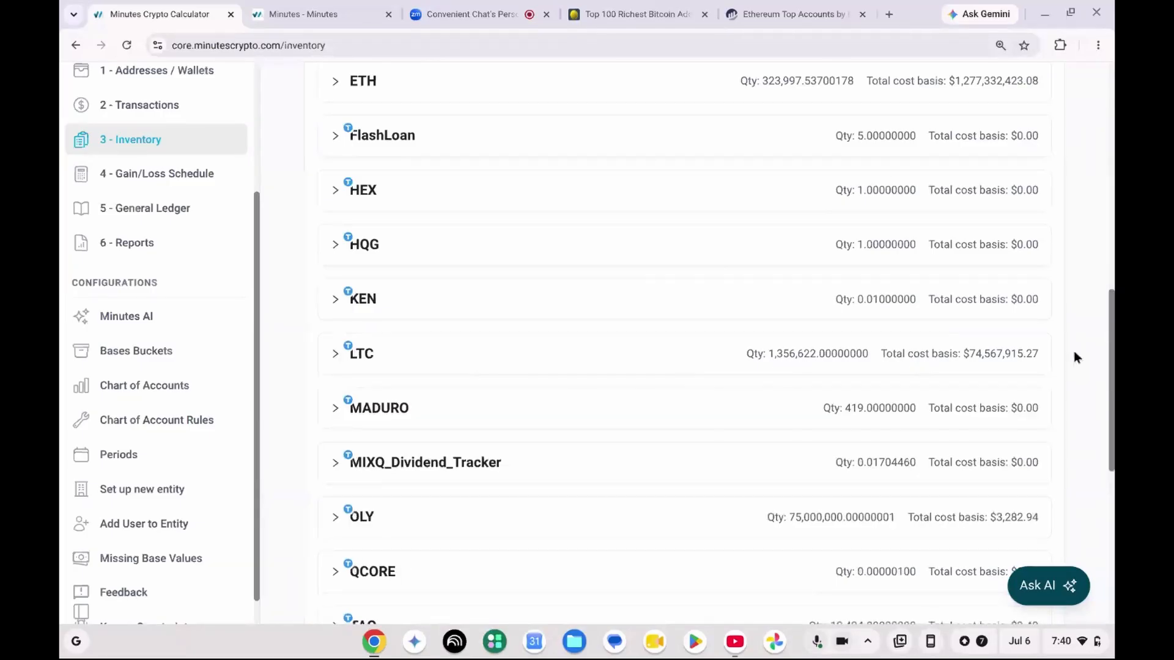
pyautogui.moveTo(1113, 369); pyautogui.dragTo(1111, 522)
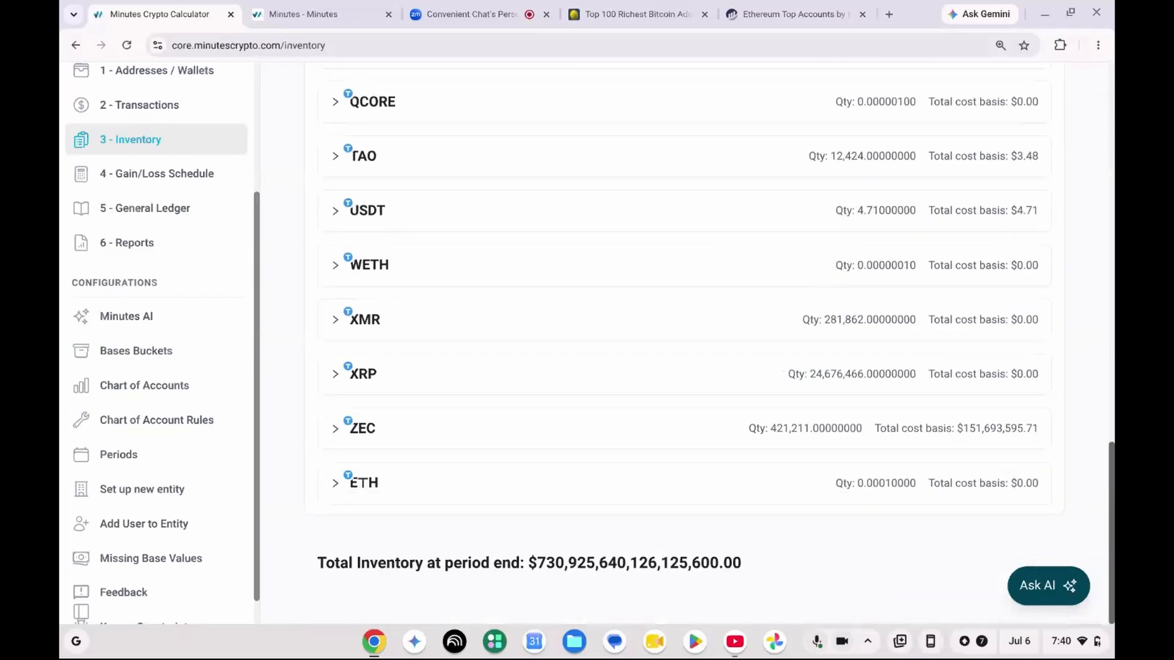
pyautogui.moveTo(1111, 522); pyautogui.dragTo(1114, 165)
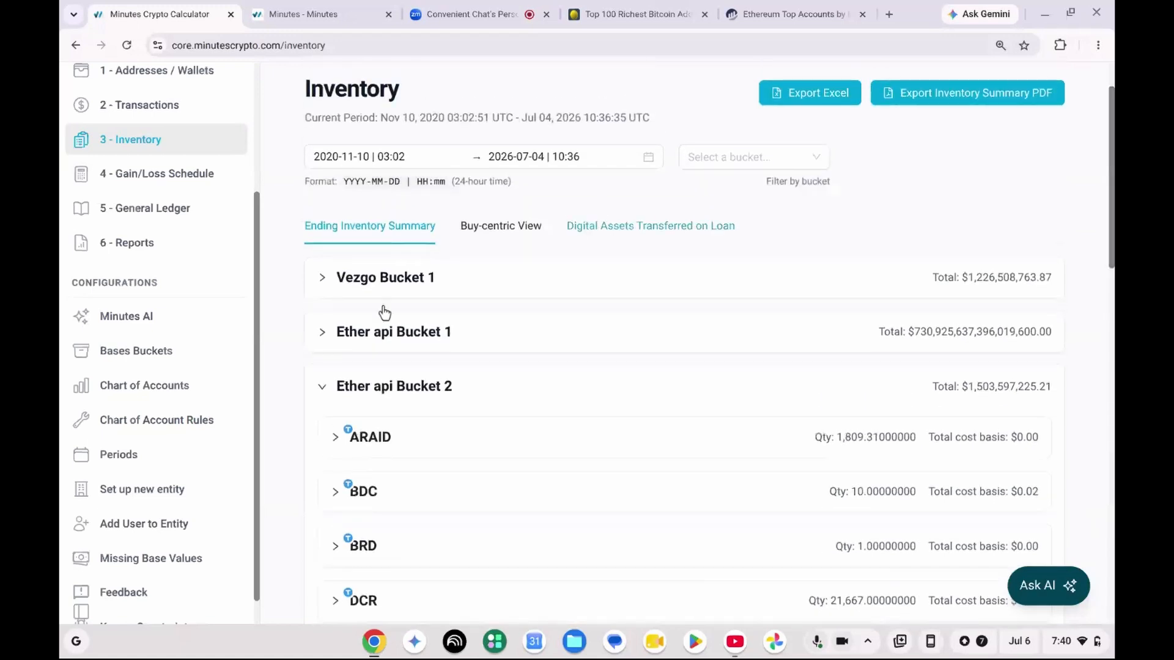
pyautogui.click(322, 389)
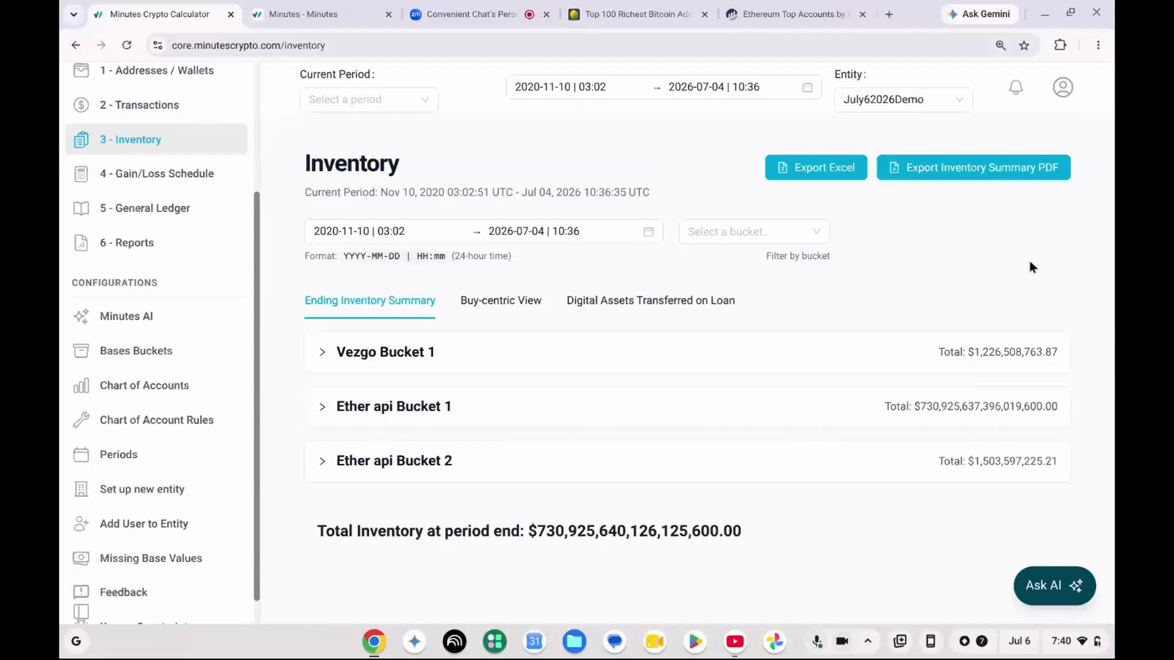
# Step: In Bases Buckets, set the sort order of Ether api Bucket 2 to LIFO and of Vezgo Bucket 1 to HIFO
pyautogui.click(175, 354)
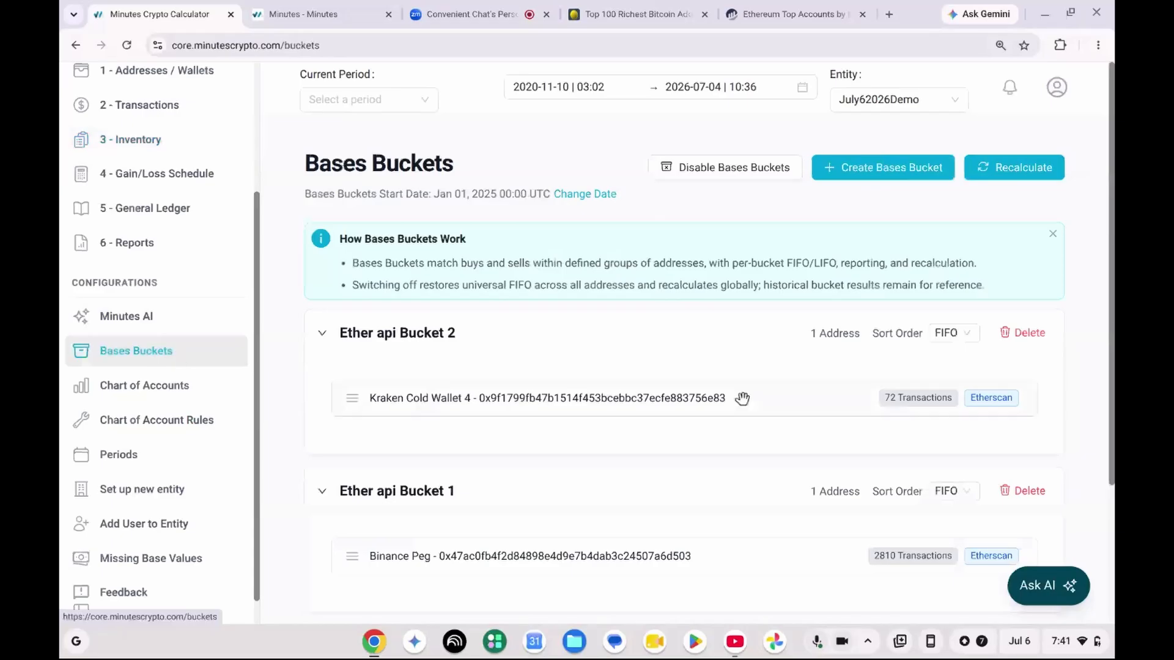
pyautogui.moveTo(1112, 373); pyautogui.dragTo(1111, 399)
pyautogui.click(957, 297)
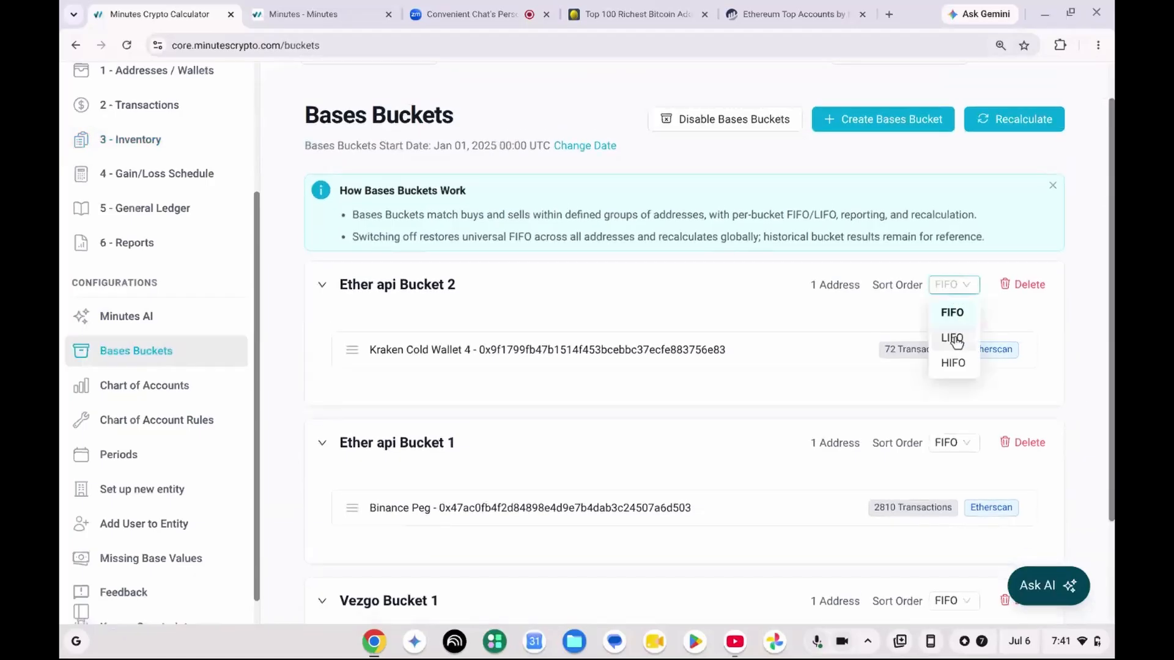
pyautogui.click(952, 338)
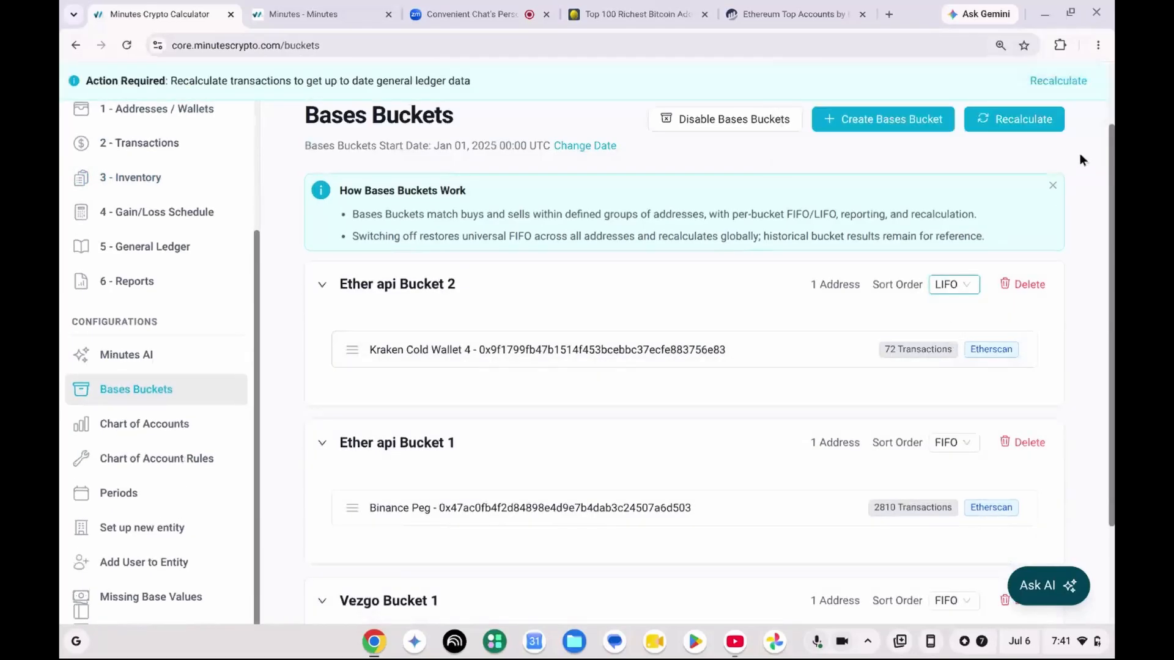
pyautogui.moveTo(1111, 190); pyautogui.dragTo(1111, 283)
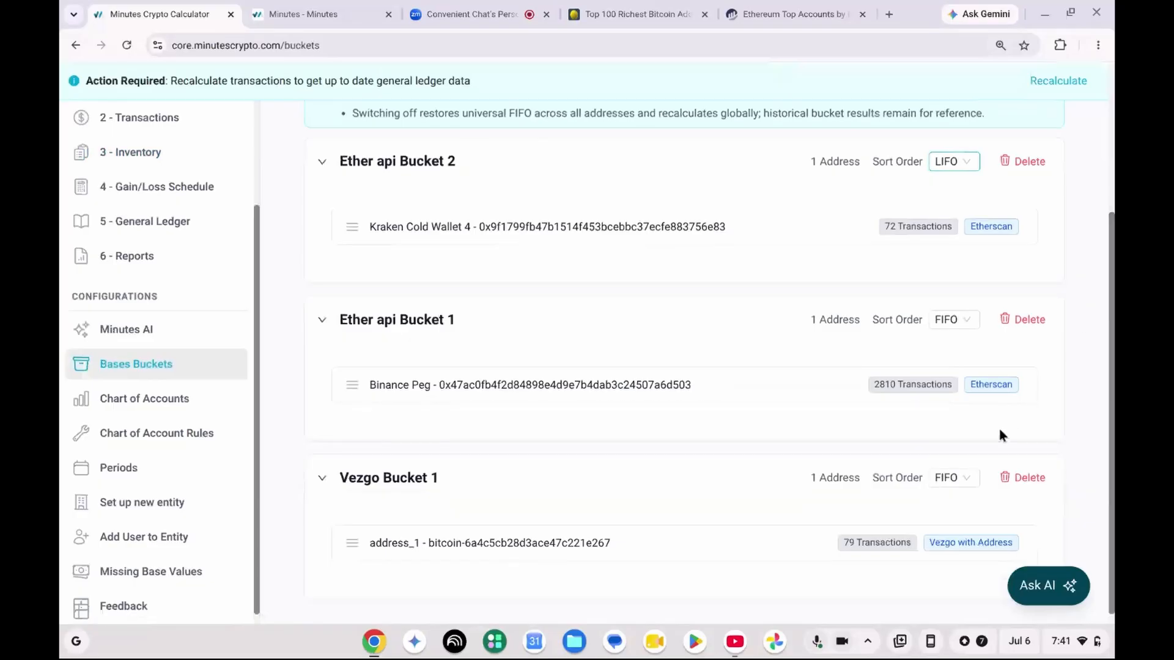
pyautogui.click(958, 480)
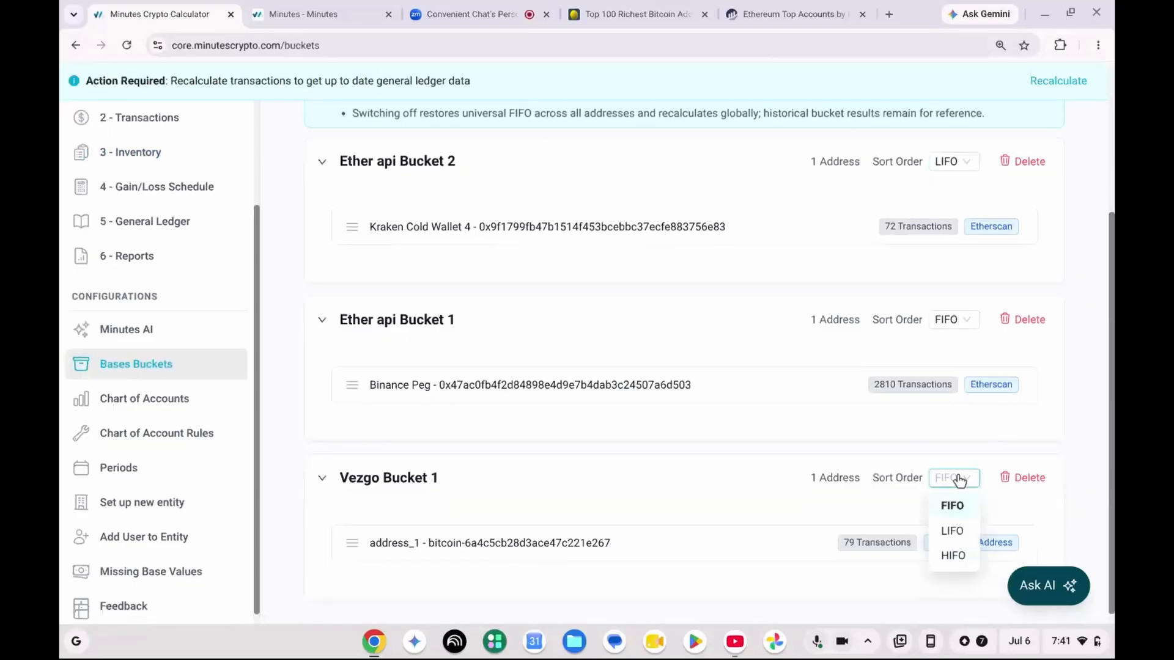
pyautogui.click(953, 557)
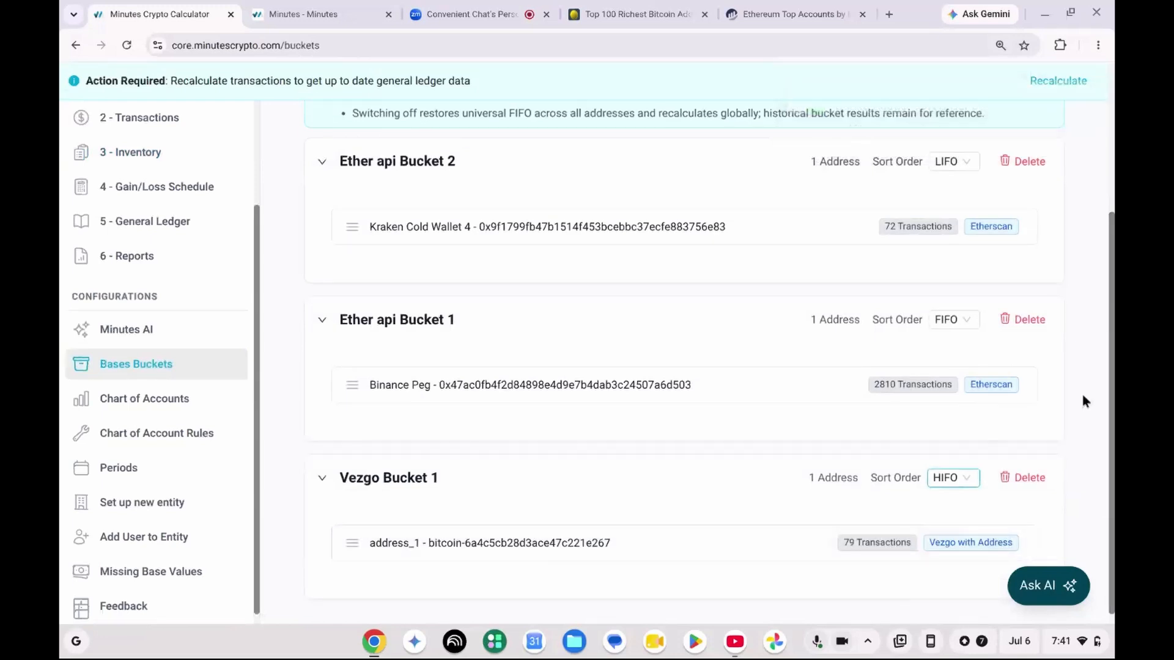
# Step: Recheck the buckets' sort orders, recalculate the entity's transactions and dismiss the notification
pyautogui.scroll(3, 1113, 170)
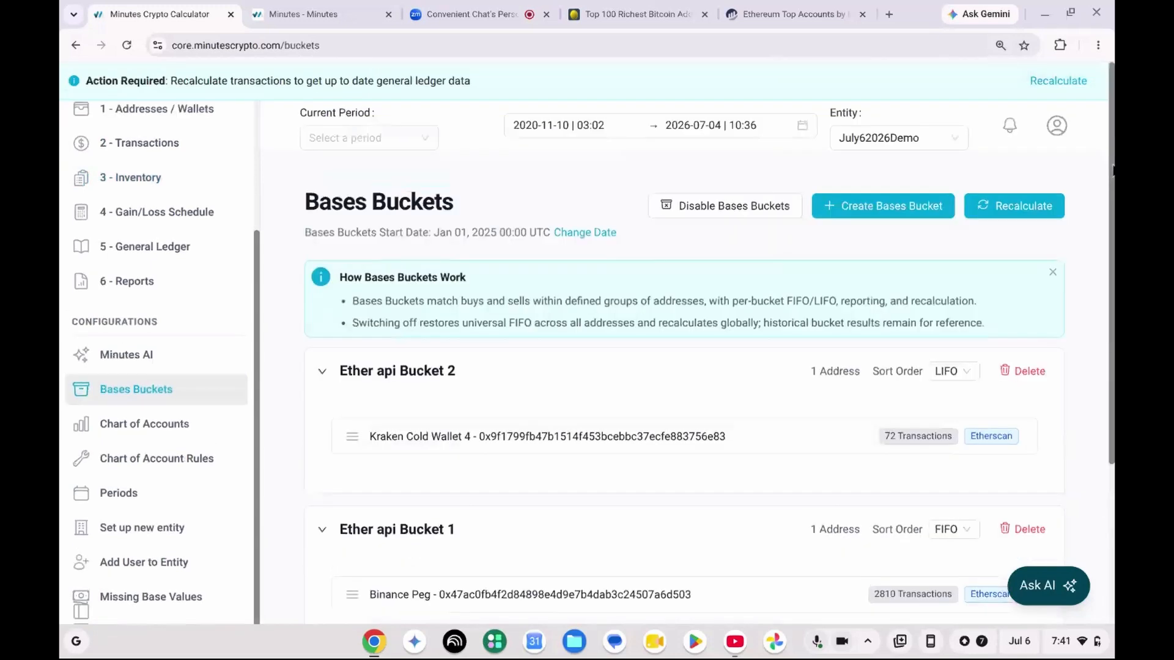
pyautogui.scroll(-4, 1113, 332)
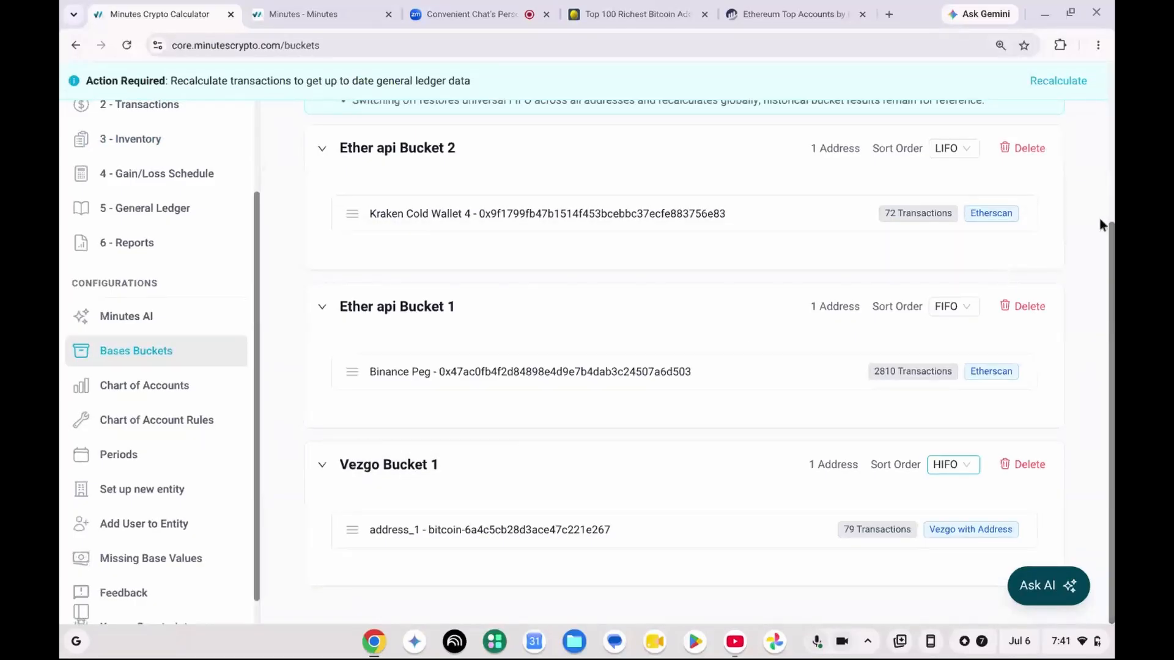
pyautogui.scroll(3, 1110, 220)
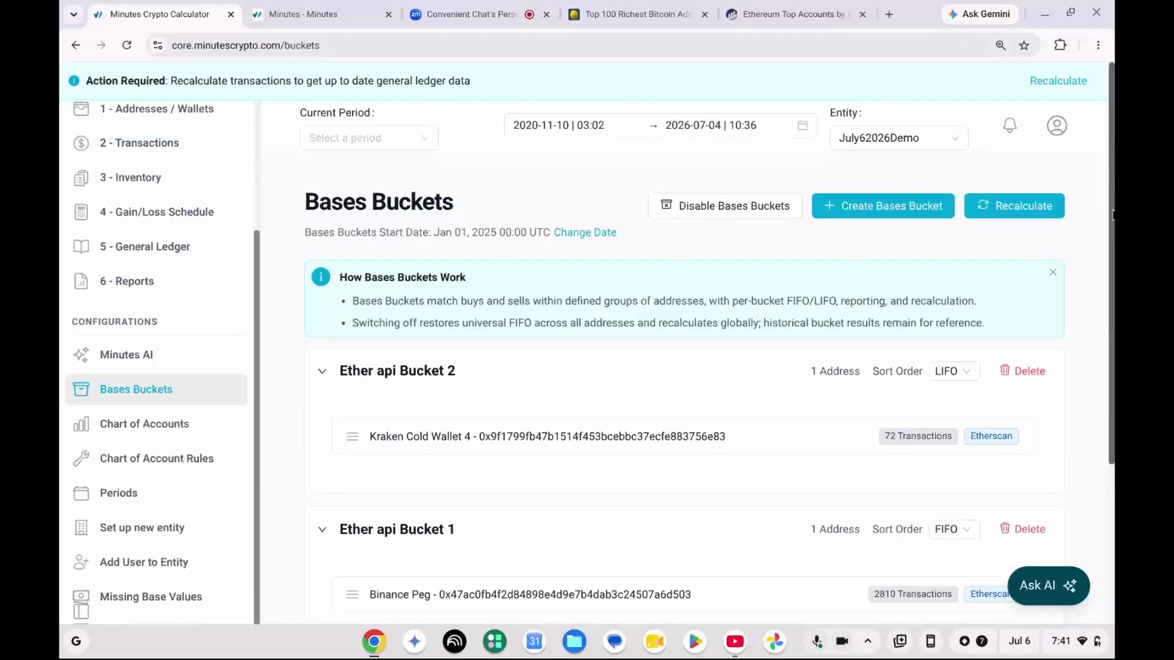
pyautogui.click(1049, 209)
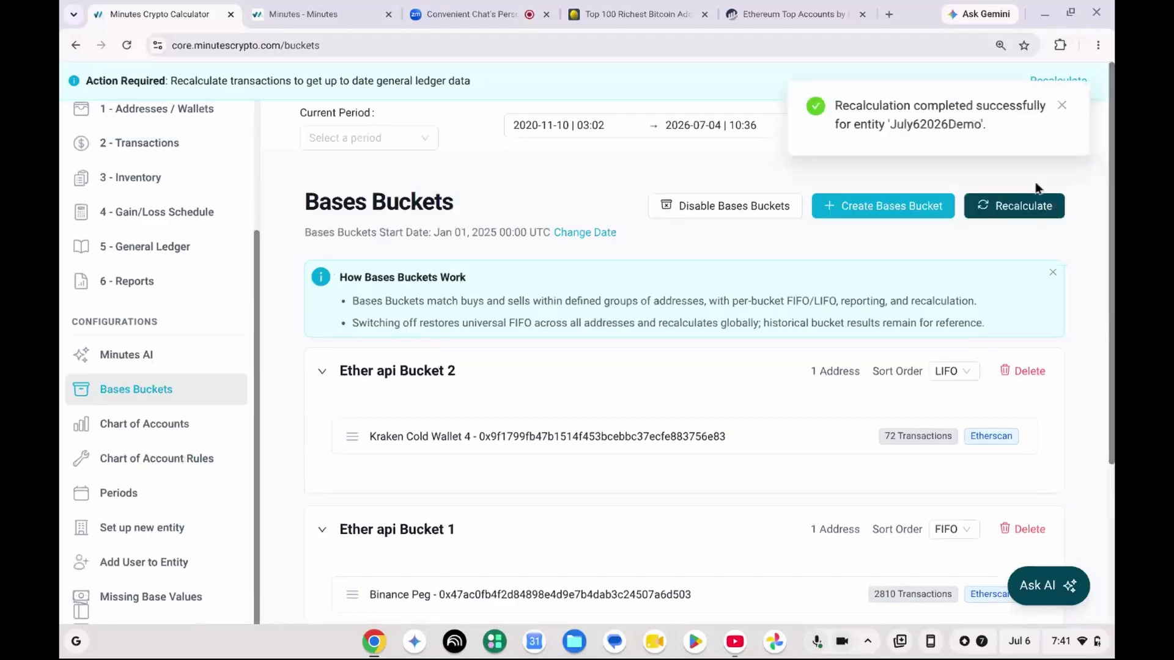
pyautogui.click(1062, 107)
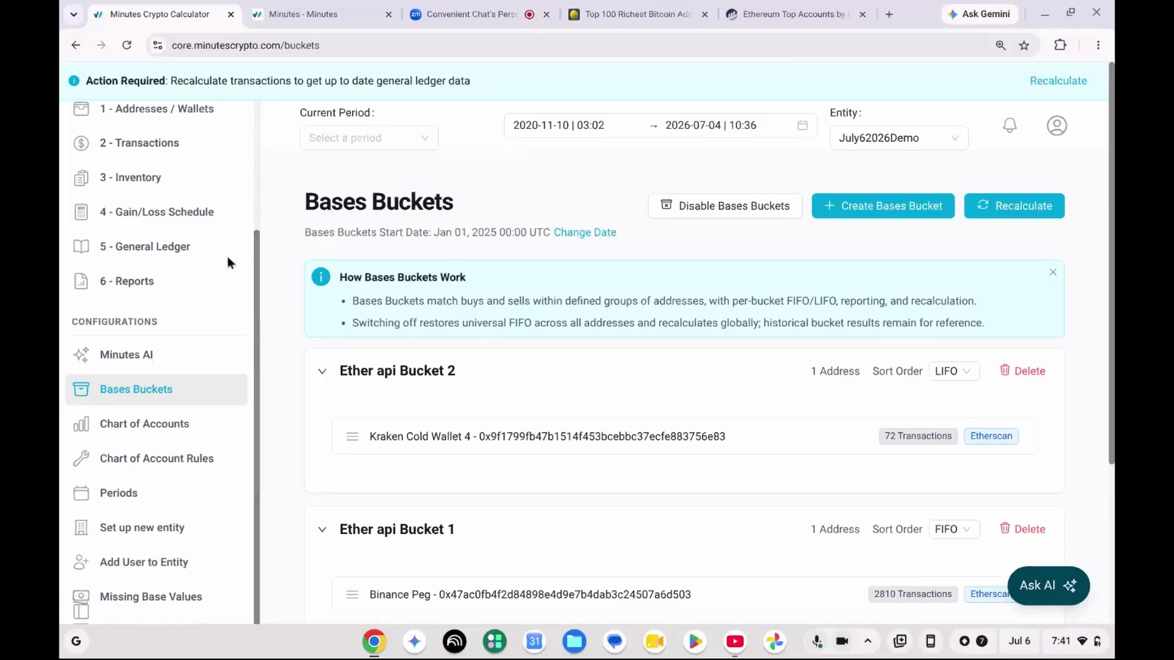
# Step: Open the Gain/Loss Schedule and examine the summary totals and the listed ETH sales
pyautogui.click(206, 223)
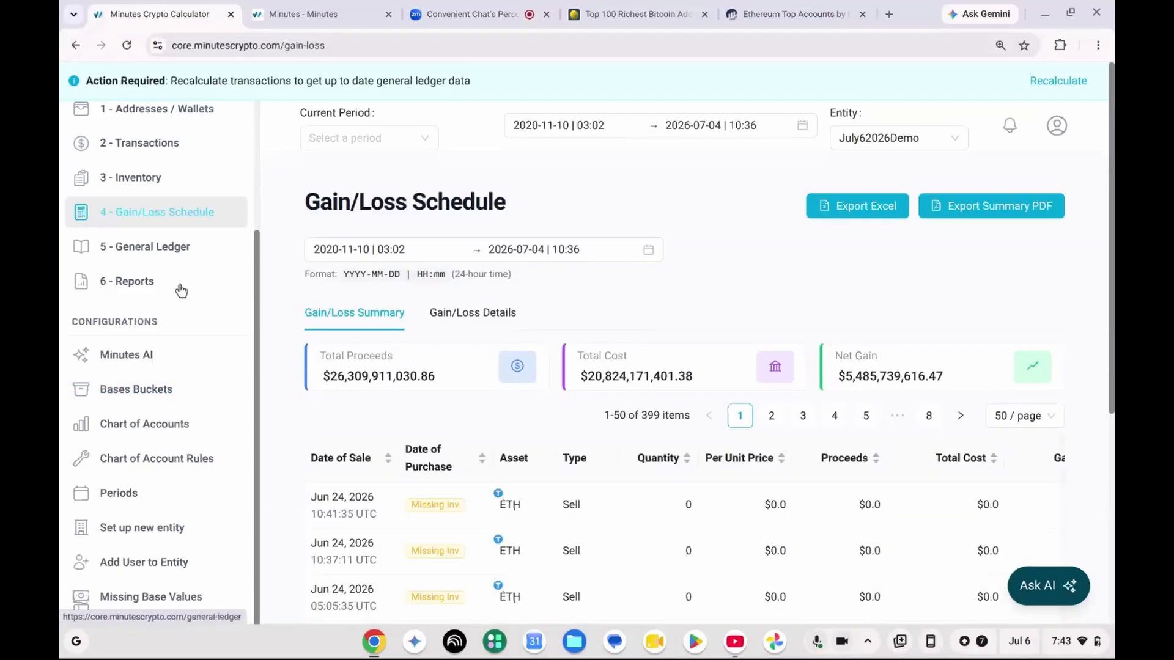
pyautogui.scroll(-5, 1111, 430)
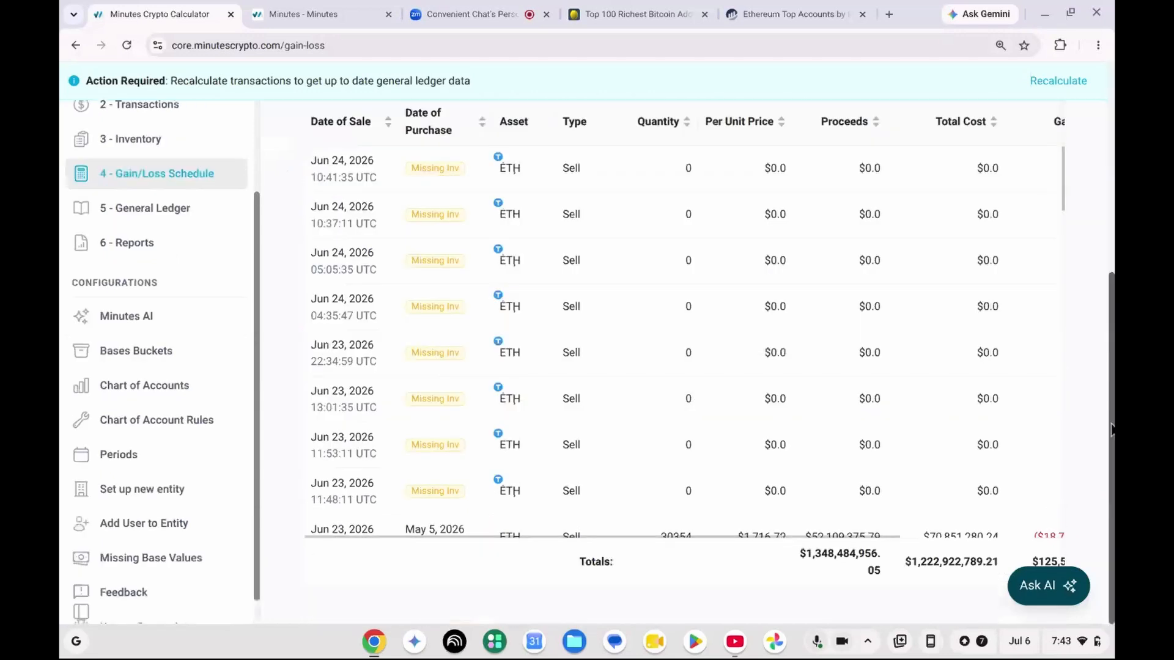
pyautogui.moveTo(1112, 430); pyautogui.dragTo(1112, 395)
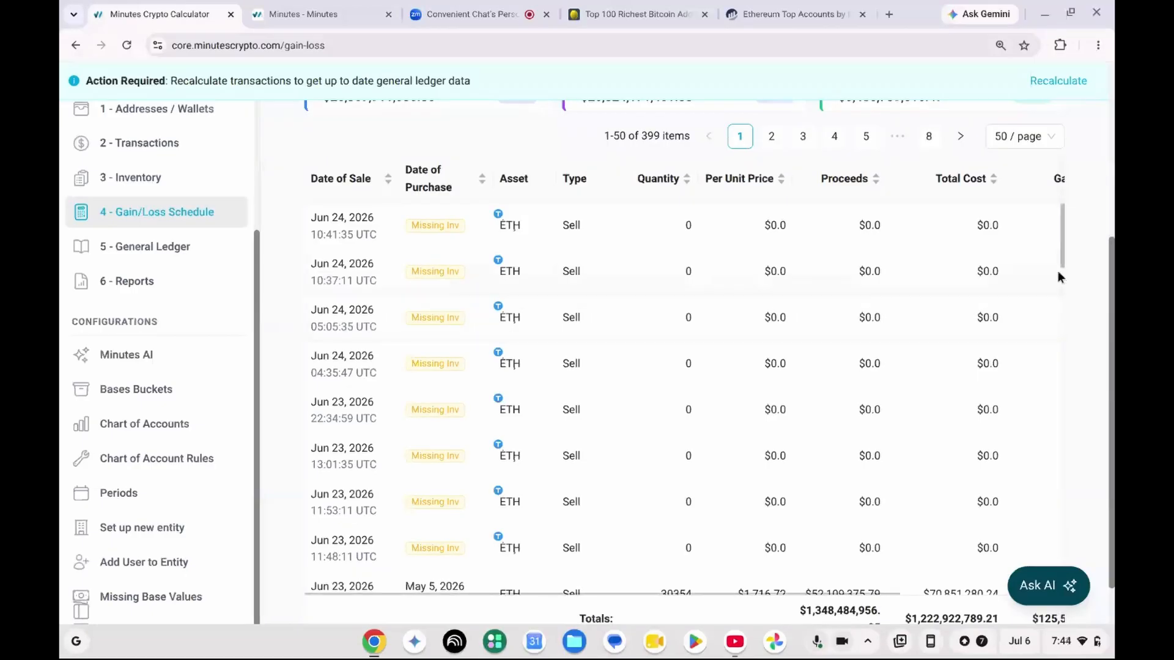
pyautogui.moveTo(1060, 266)
pyautogui.mouseDown()
pyautogui.moveTo(1054, 605)
pyautogui.moveTo(1075, 252)
pyautogui.mouseUp()
pyautogui.scroll(5, 685, 367)
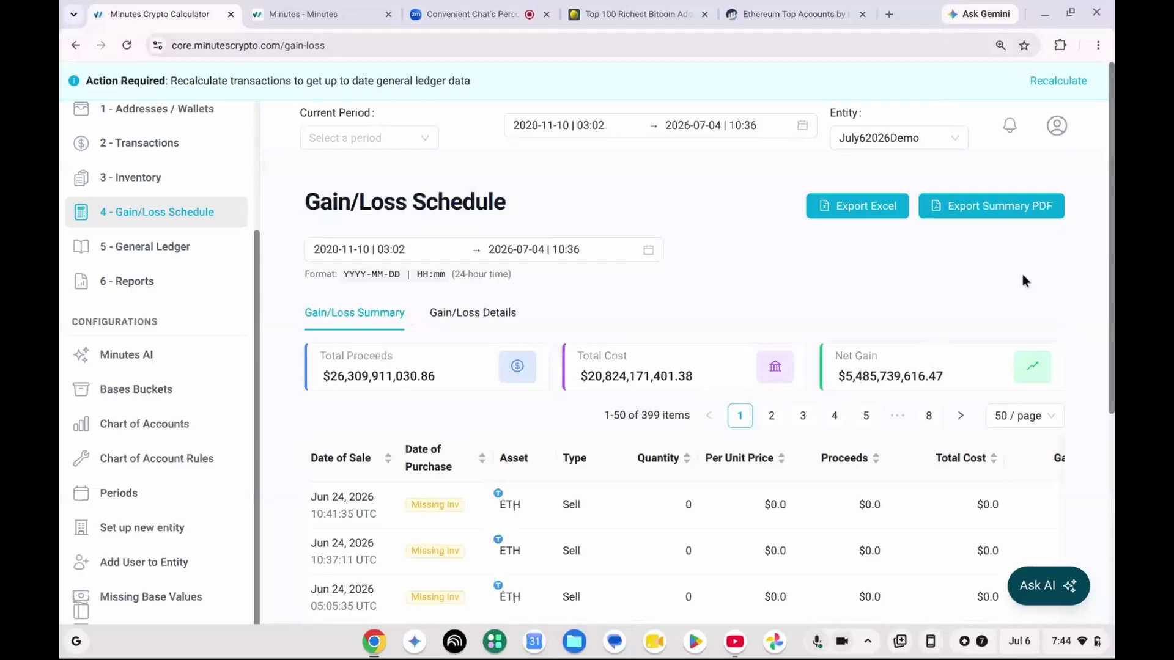
pyautogui.moveTo(1113, 225); pyautogui.dragTo(1106, 152)
# Step: Open the General Ledger and examine the account totals down to the grand total
pyautogui.click(185, 246)
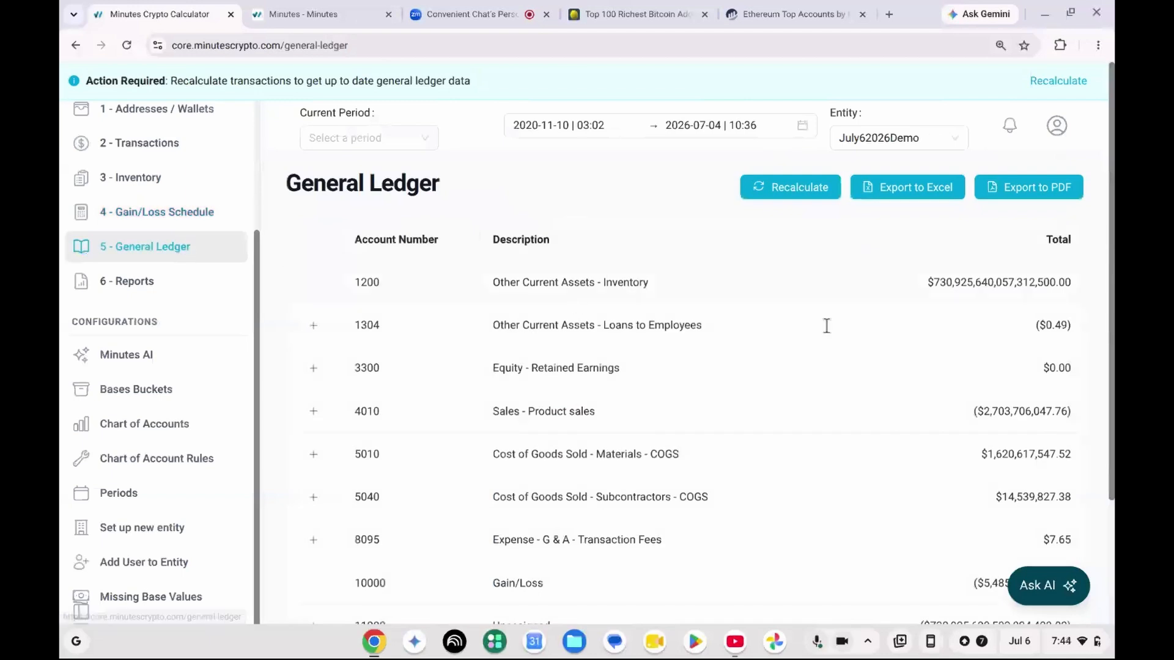
pyautogui.moveTo(1113, 332); pyautogui.dragTo(1113, 396)
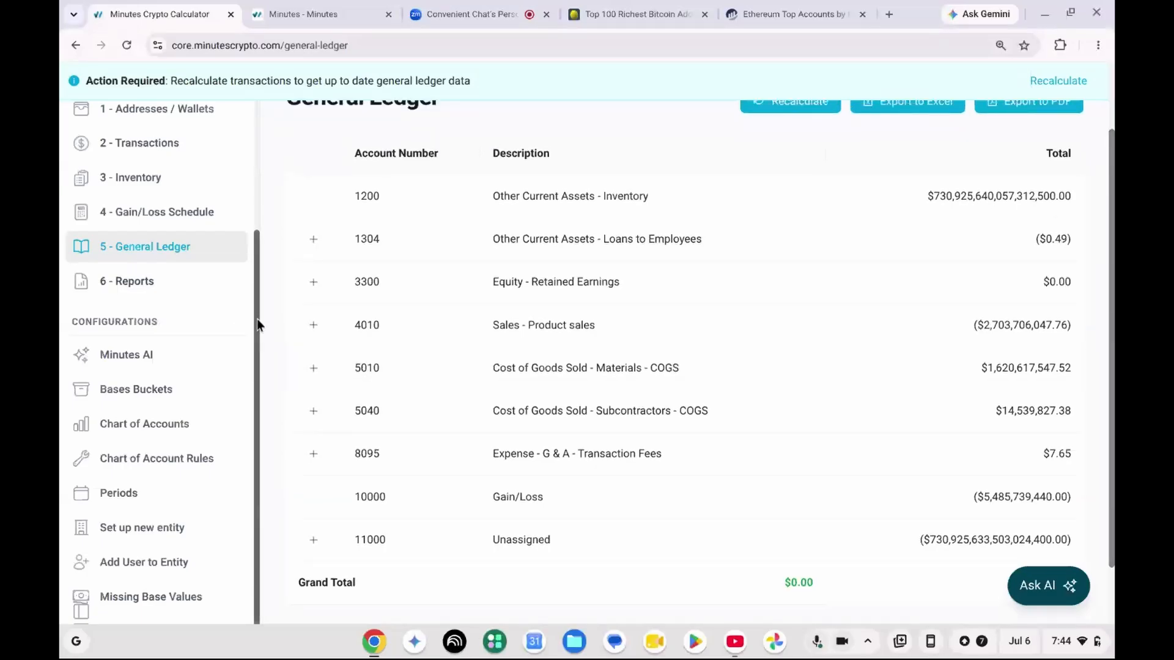
pyautogui.moveTo(257, 318); pyautogui.dragTo(252, 348)
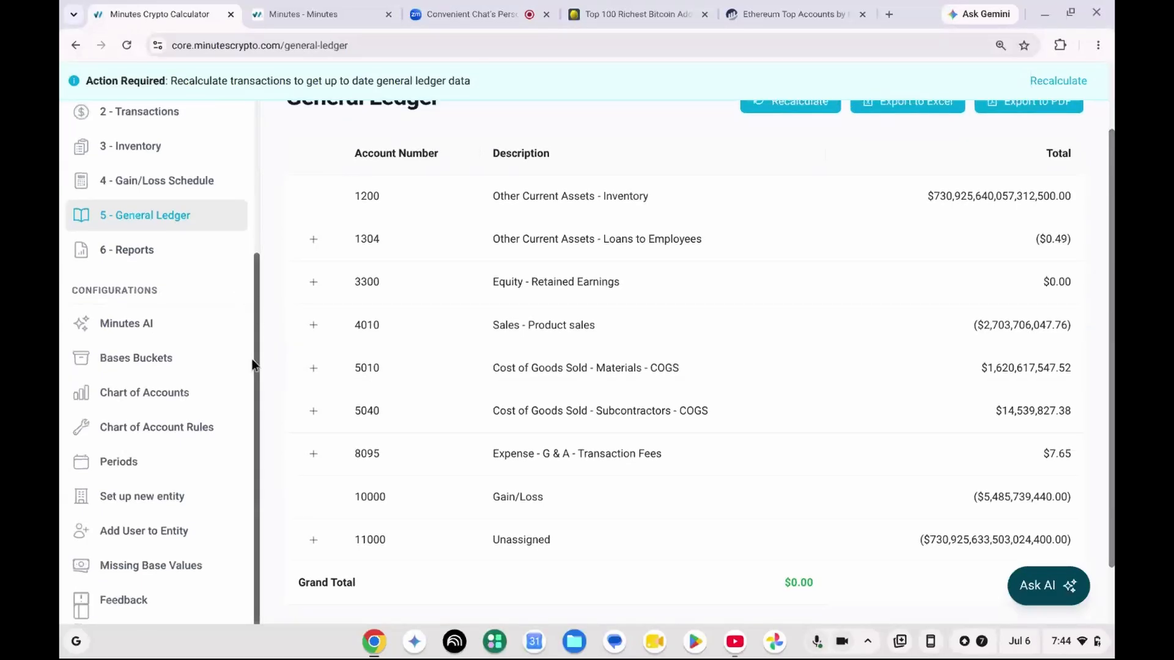
pyautogui.moveTo(253, 365)
pyautogui.mouseDown()
pyautogui.moveTo(259, 192)
pyautogui.moveTo(256, 363)
pyautogui.mouseUp()
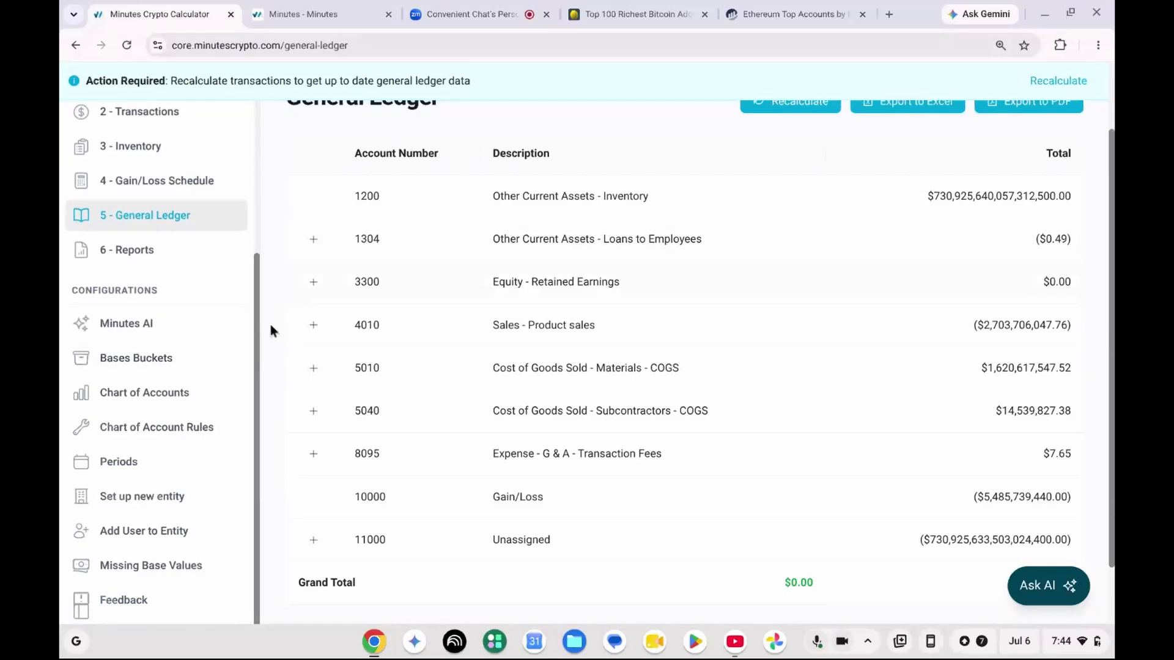
# Step: In Bases Buckets, move the Binance Peg address from Ether api Bucket 1 into Ether api Bucket 2
pyautogui.click(176, 356)
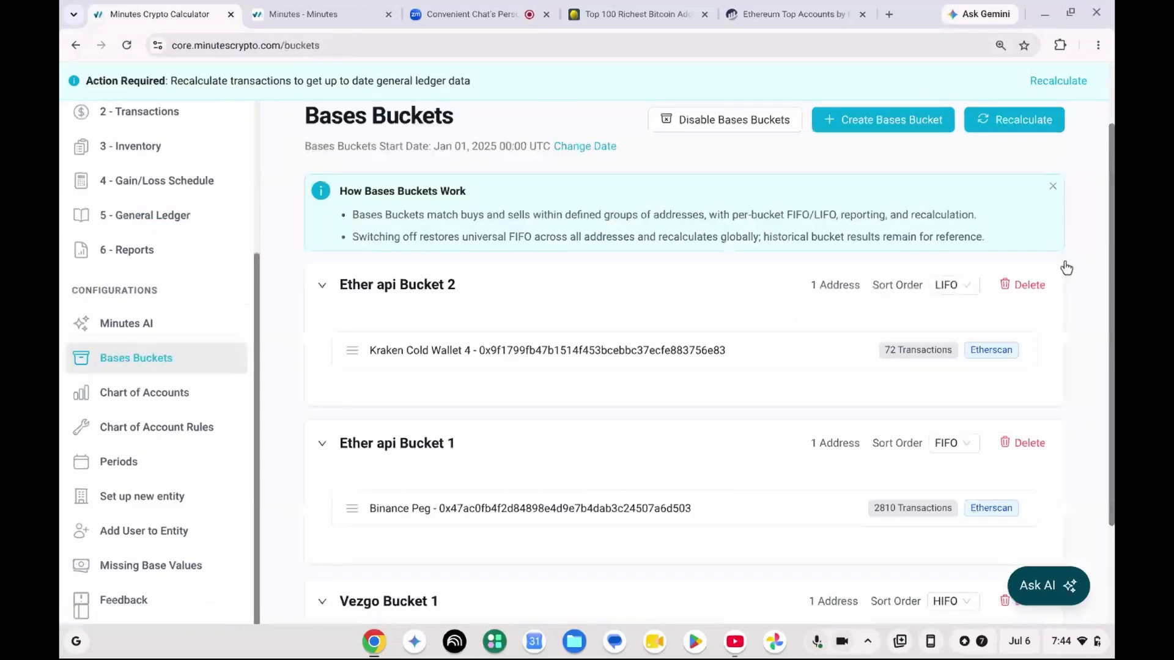
pyautogui.scroll(-3, 1109, 395)
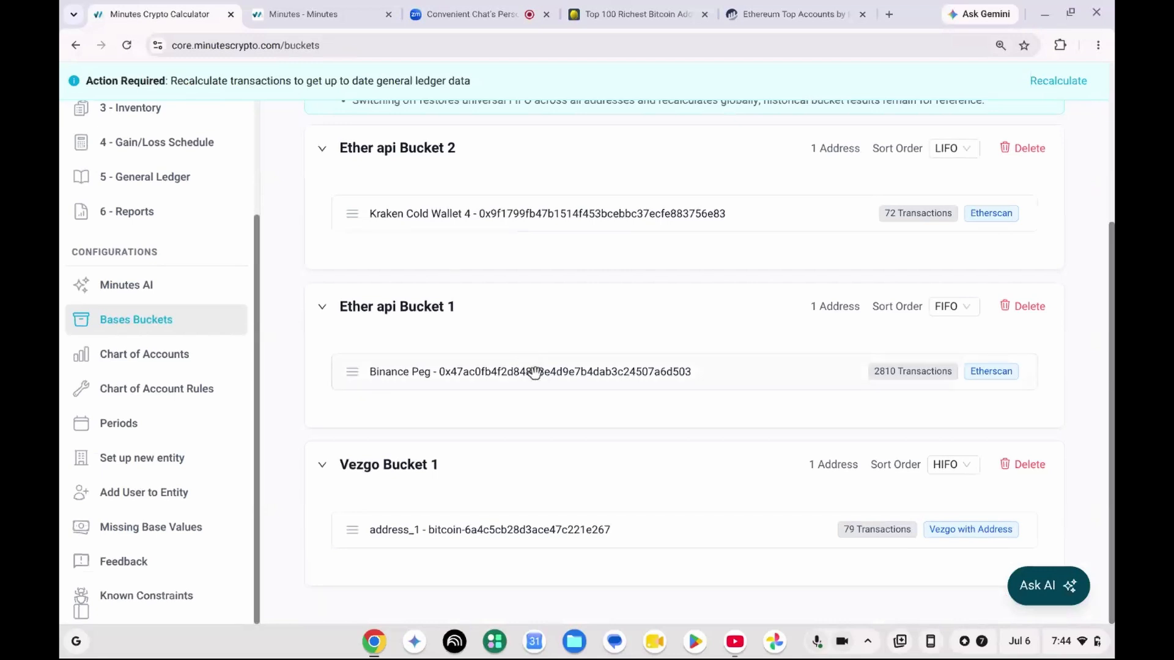
pyautogui.moveTo(535, 372); pyautogui.dragTo(513, 232)
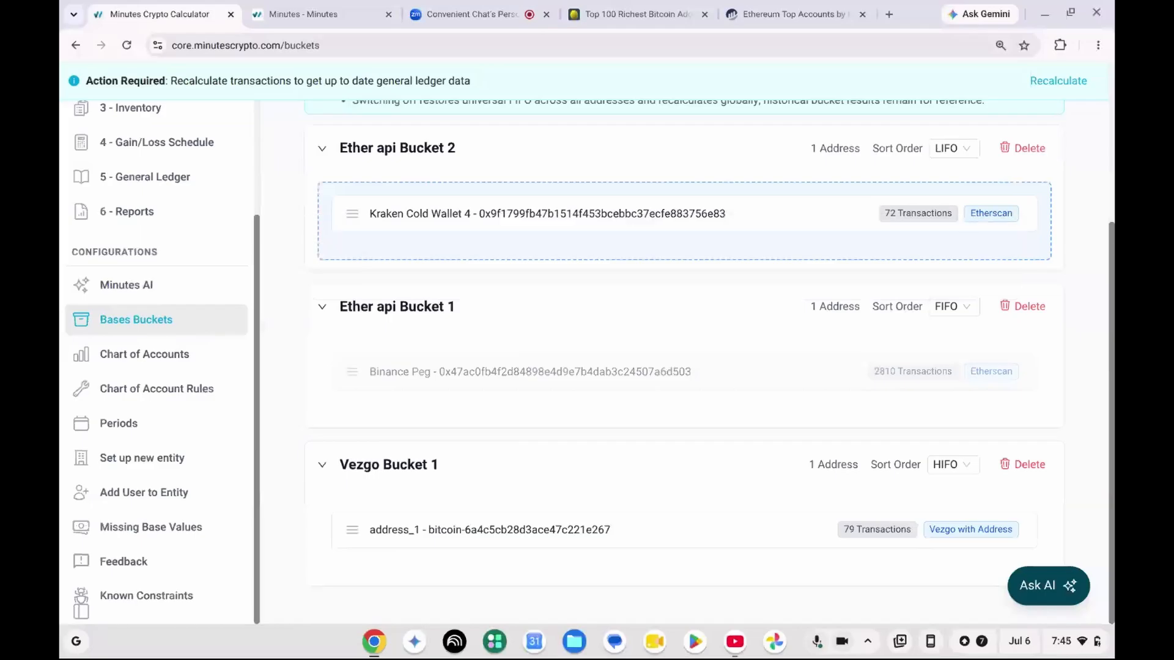
pyautogui.click(578, 262)
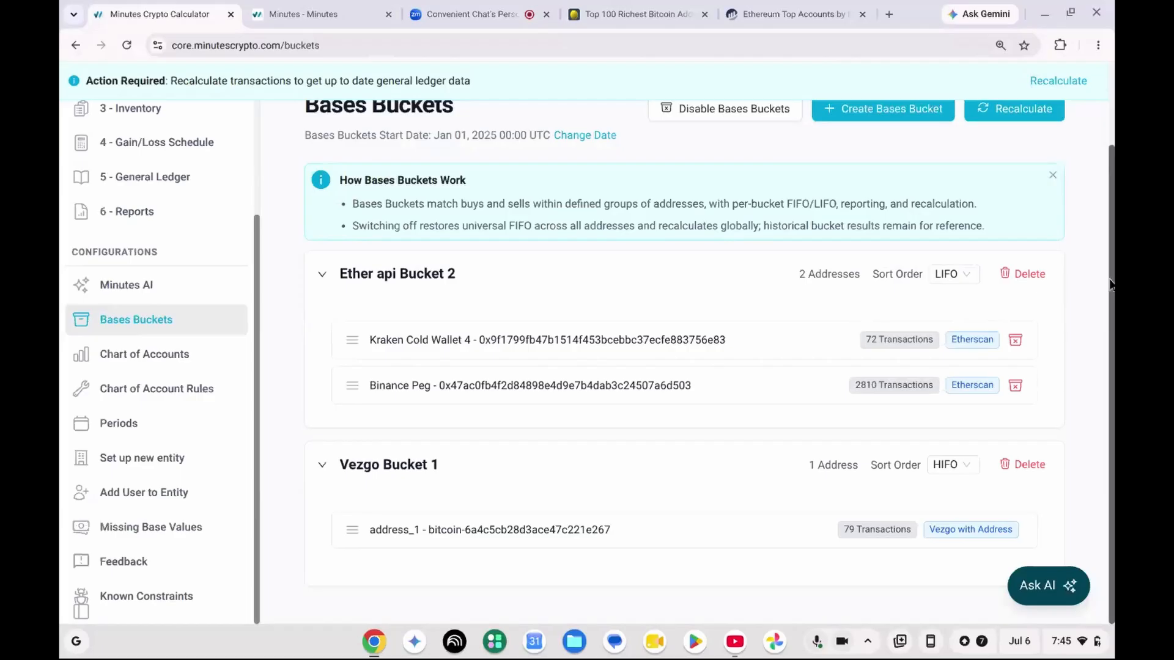
# Step: Return to the Gain/Loss Schedule, recalculate the transactions and review the updated Gain/Loss Summary
pyautogui.click(207, 153)
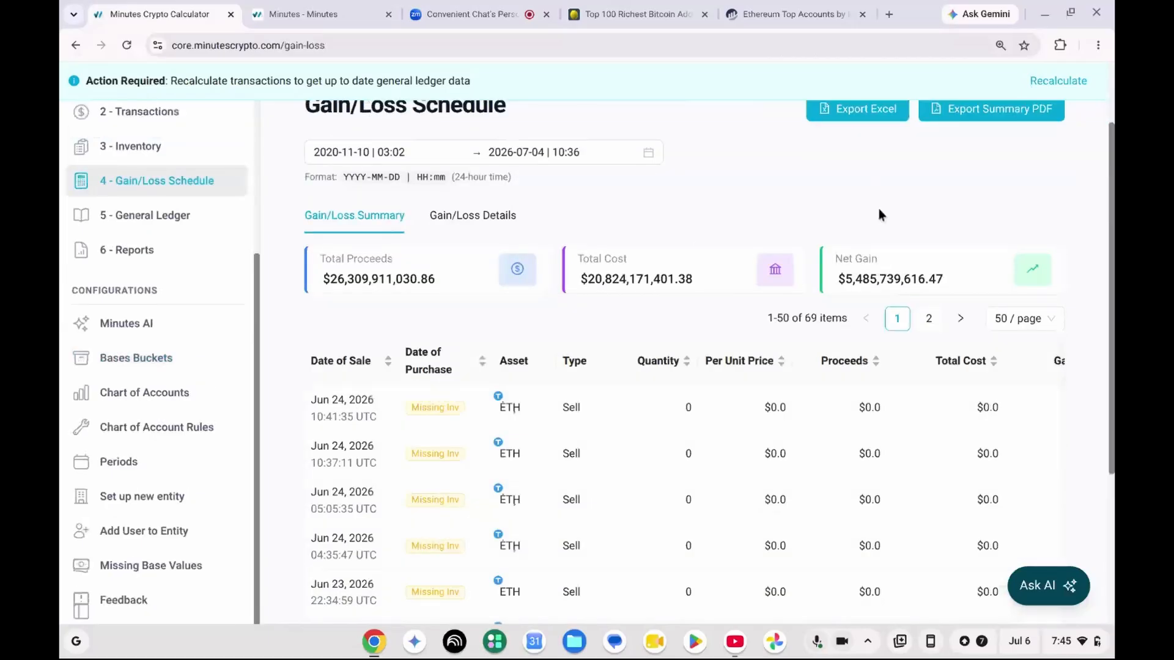
pyautogui.click(1049, 83)
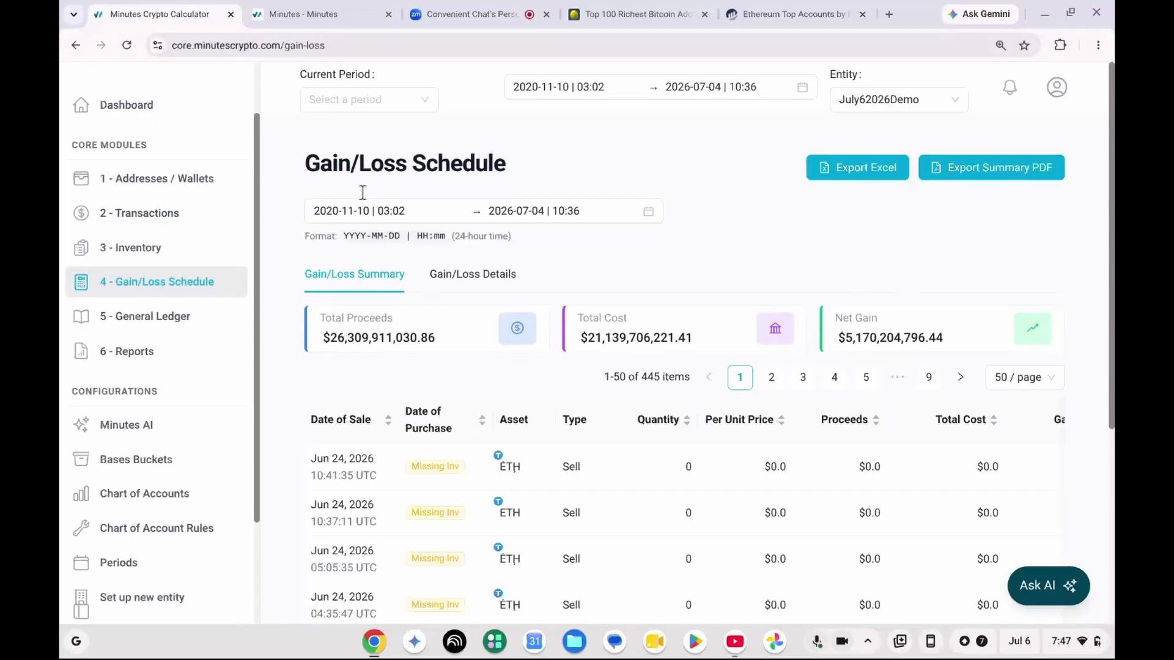
pyautogui.click(133, 46)
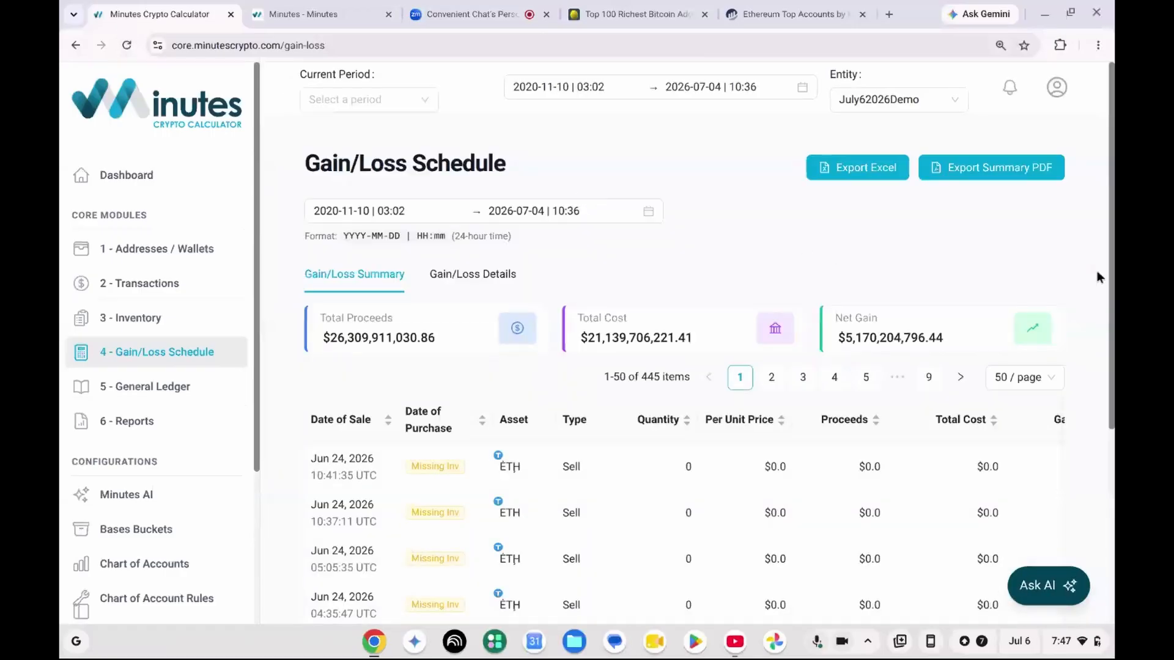
pyautogui.scroll(-3, 1109, 292)
pyautogui.scroll(3, 1098, 300)
pyautogui.moveTo(259, 457); pyautogui.dragTo(240, 398)
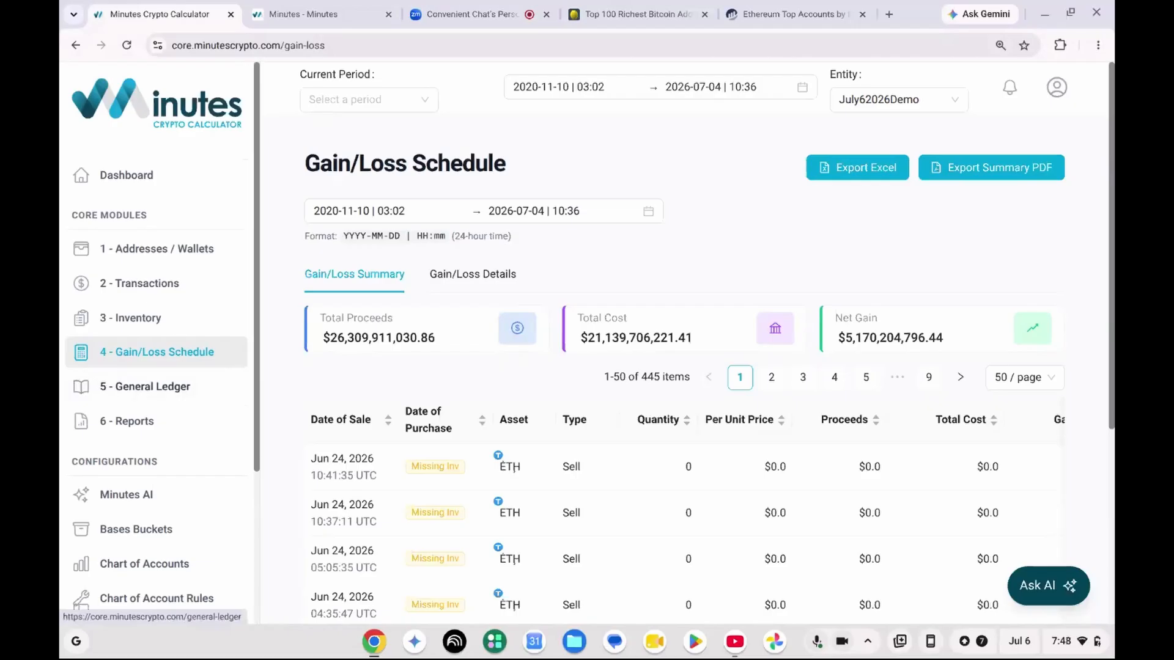
# Step: Open the Feedback page, view the blank form for a new feedback request and close it without creating one
pyautogui.moveTo(257, 397); pyautogui.dragTo(257, 567)
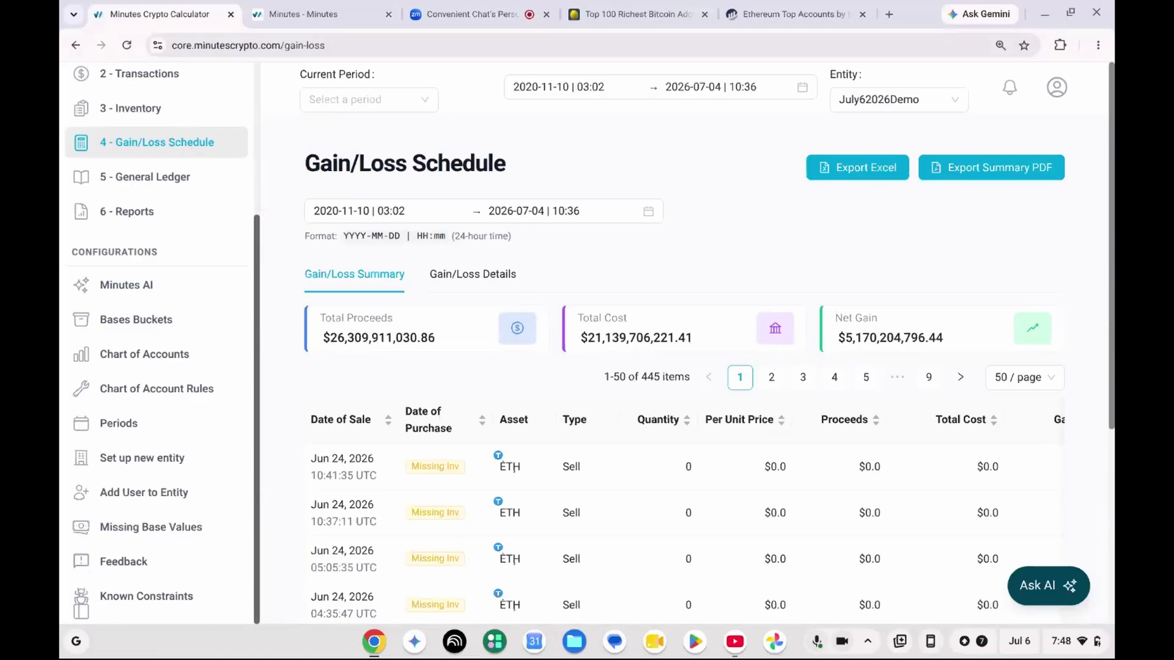
pyautogui.click(162, 560)
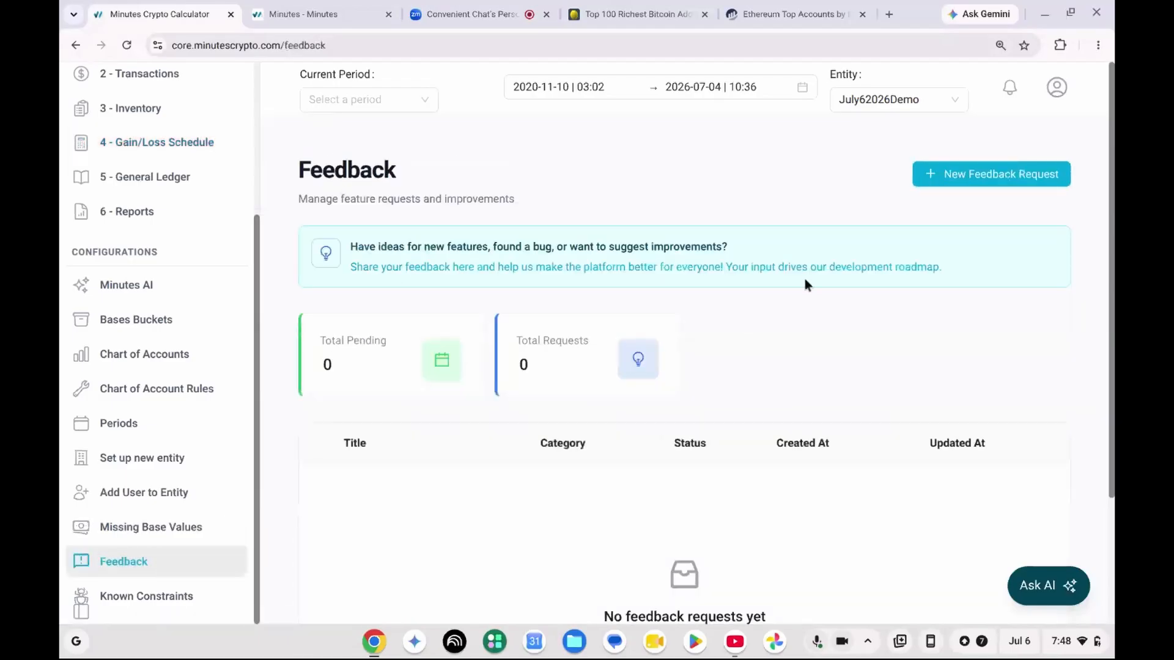
pyautogui.click(975, 181)
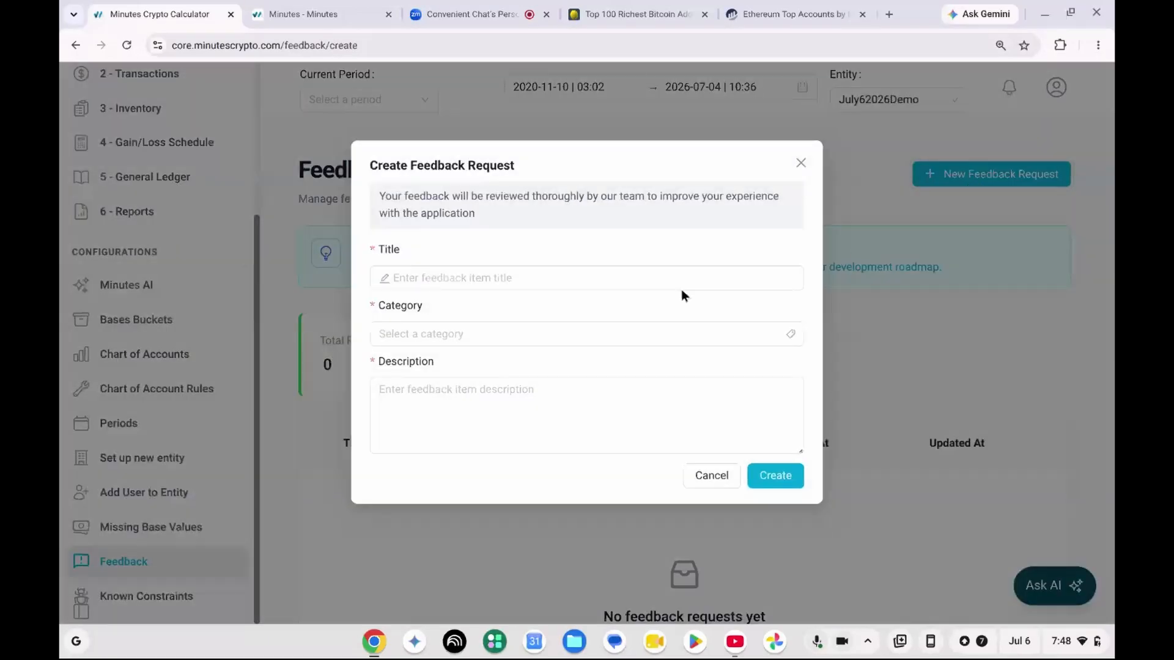
pyautogui.click(802, 164)
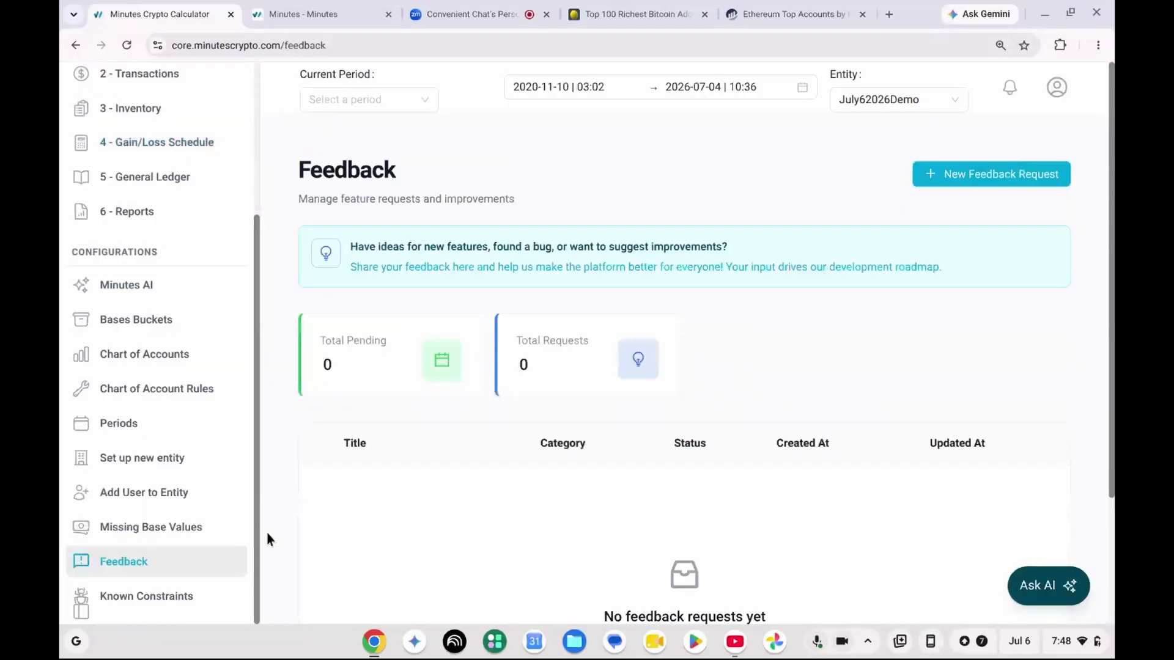